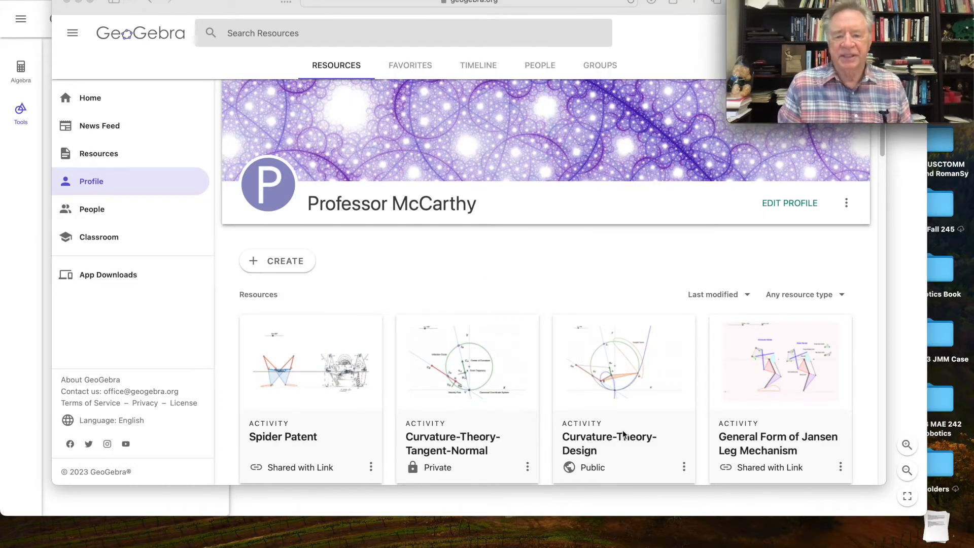
# - Open the details page of the public Curvature-Theory-Design activity
pyautogui.scroll(-2, 624, 434)
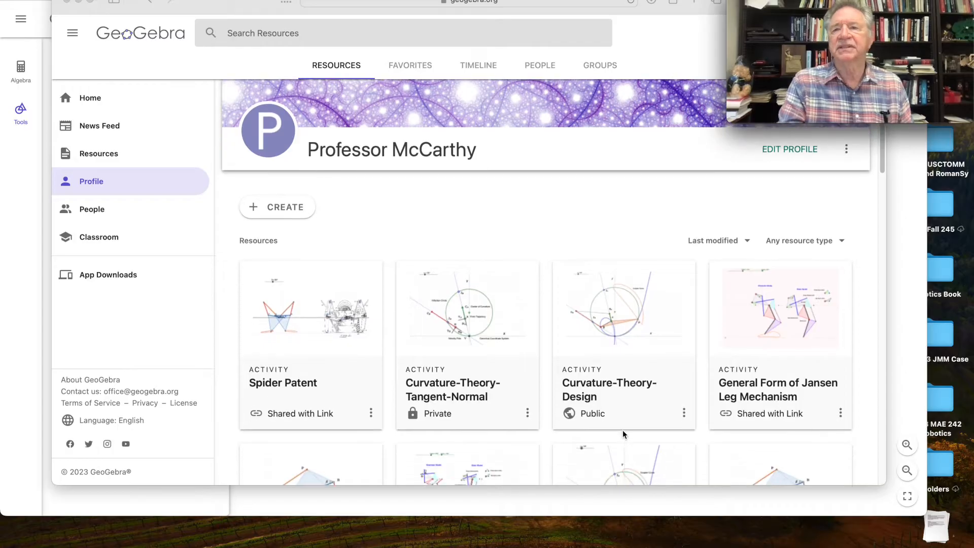
pyautogui.click(684, 414)
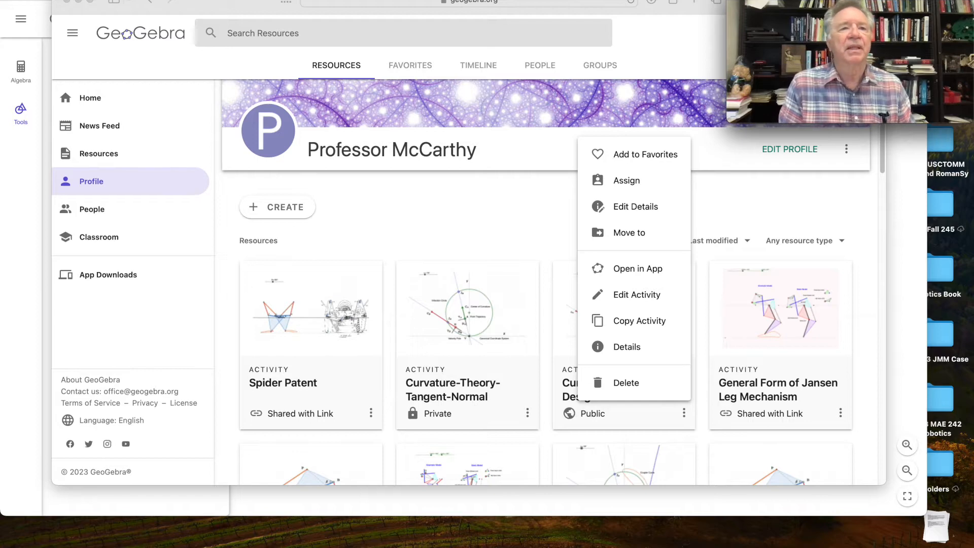
pyautogui.click(166, 1)
pyautogui.click(174, 37)
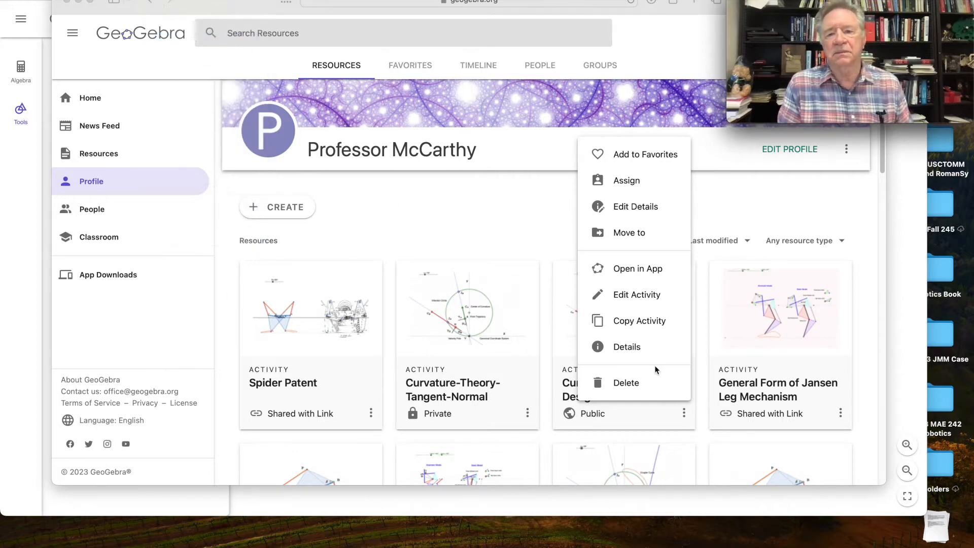
pyautogui.click(632, 348)
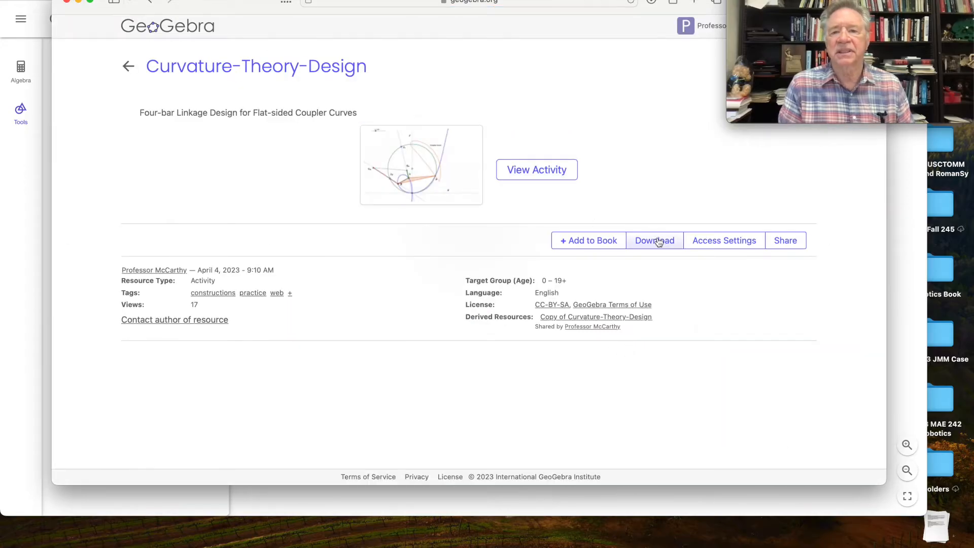
# - Accept the non-commercial license terms and download the Curvature-Theory-Design .ggb file
pyautogui.click(656, 241)
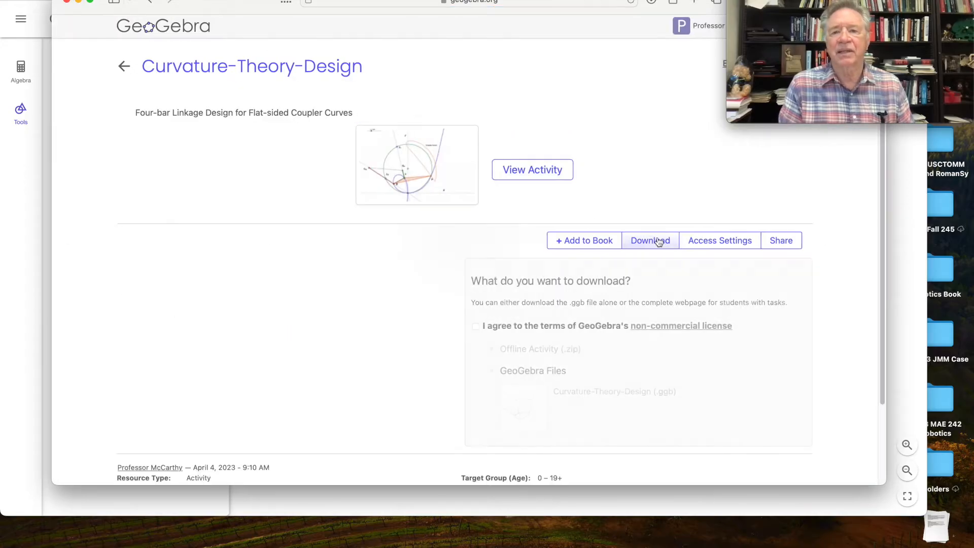
pyautogui.click(475, 327)
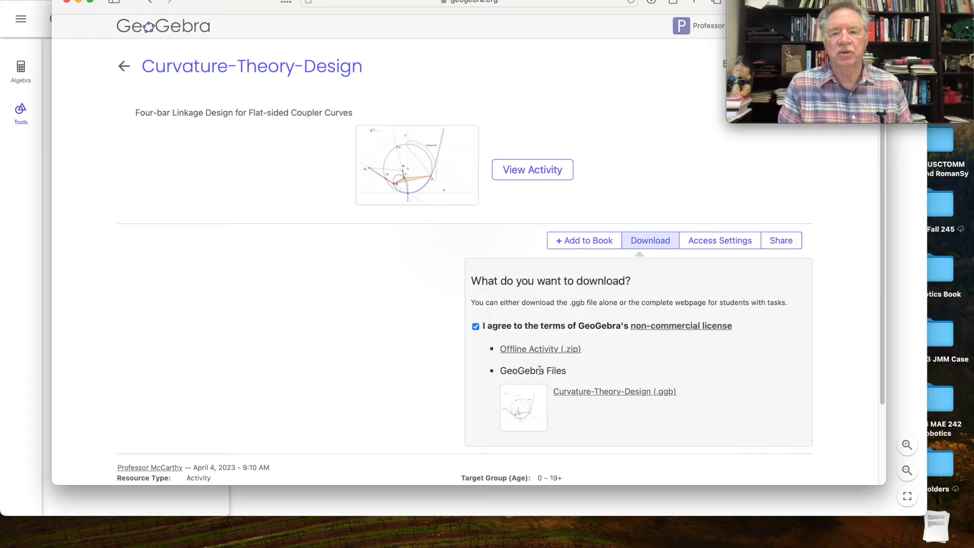
pyautogui.click(628, 398)
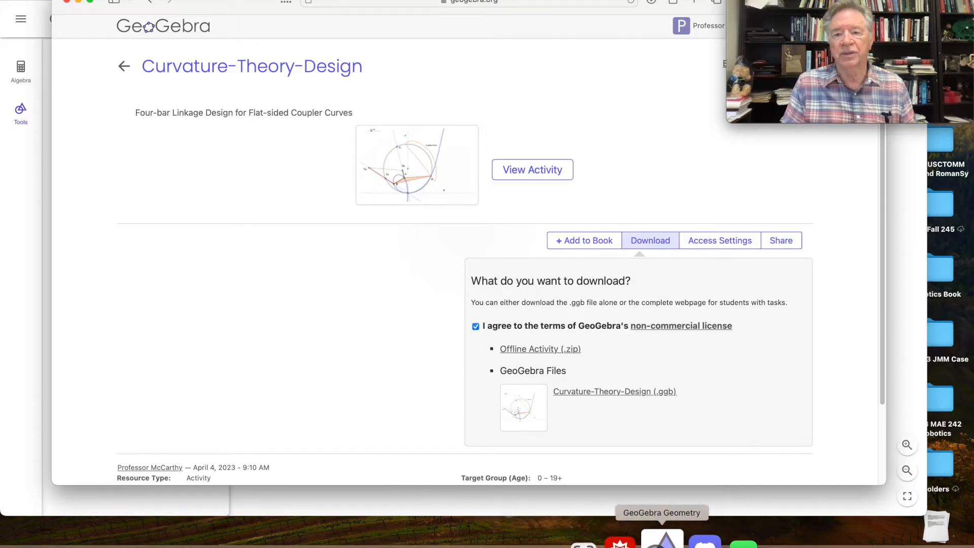
# - Switch to GeoGebra Geometry, open the local file material-wegxrjjv.ggb from Downloads, and dismiss the on-screen math keyboard
pyautogui.click(662, 542)
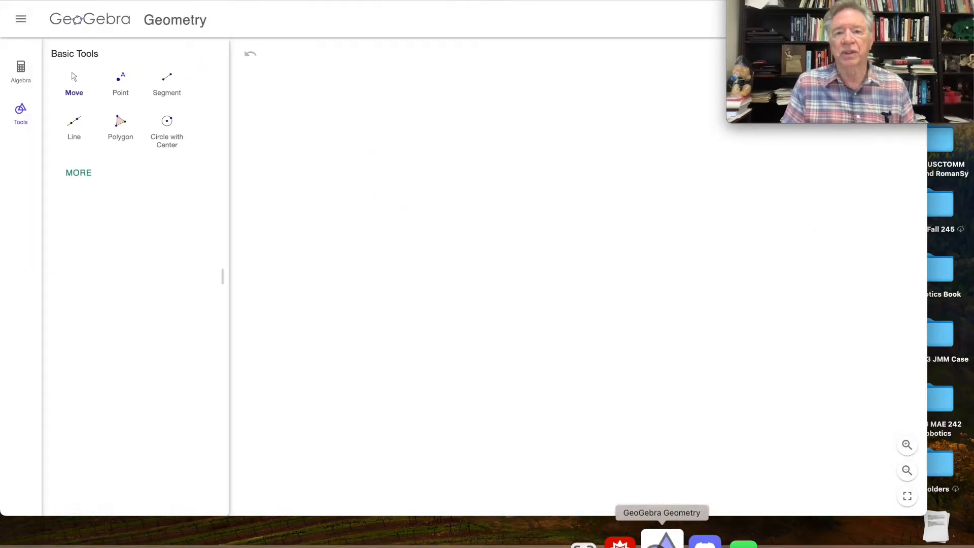
pyautogui.click(21, 22)
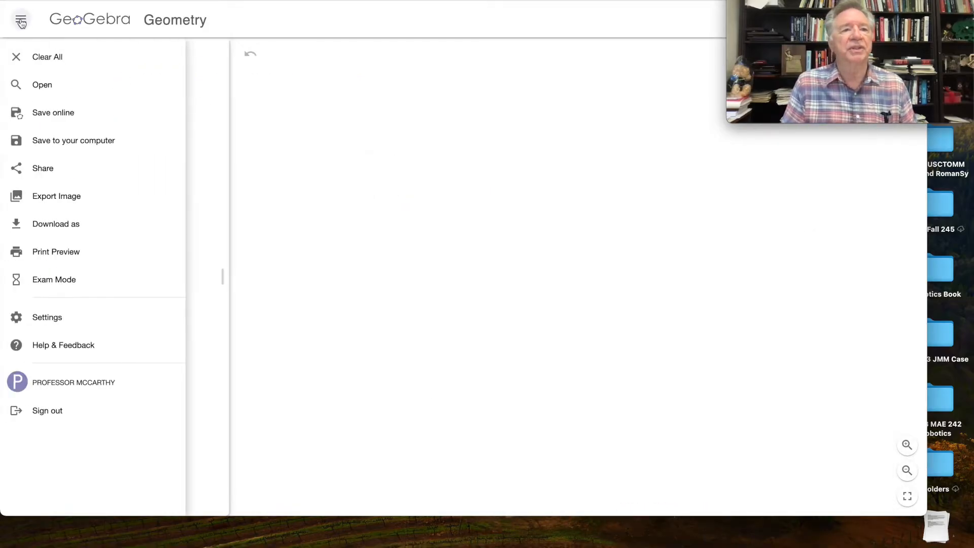
pyautogui.click(35, 85)
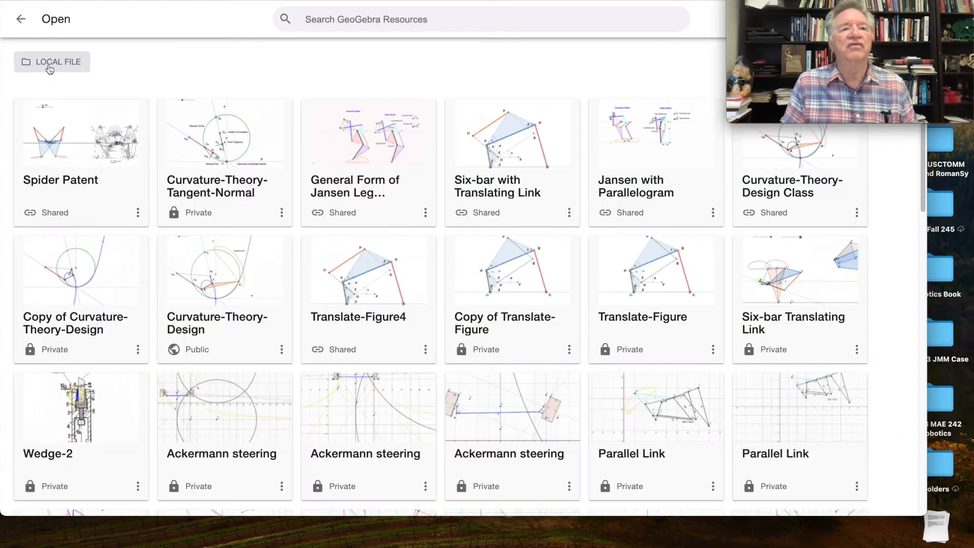
pyautogui.click(53, 63)
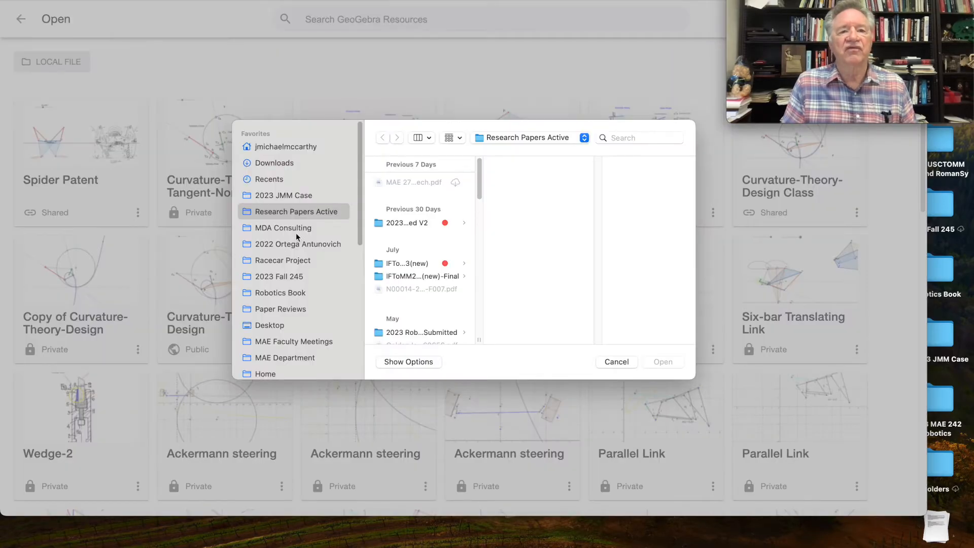
pyautogui.click(272, 164)
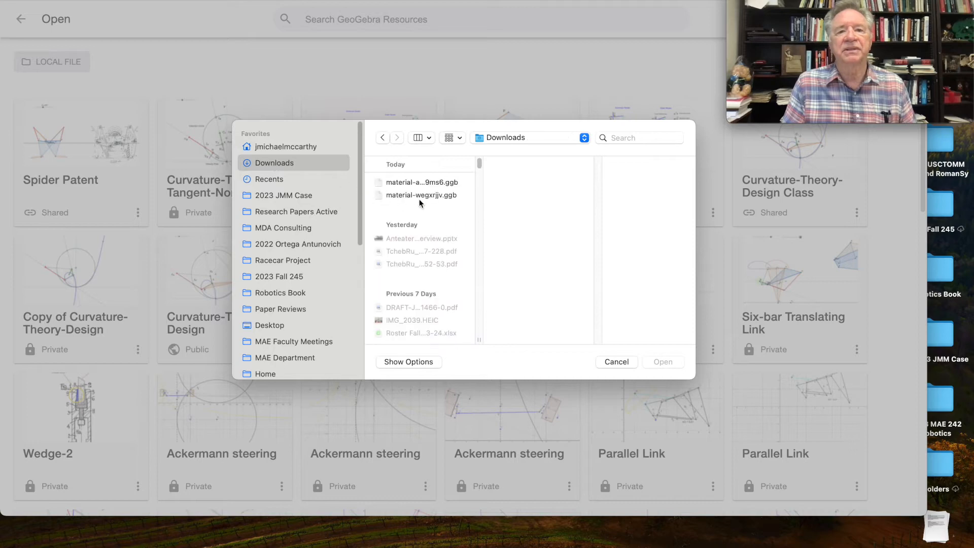
pyautogui.click(423, 196)
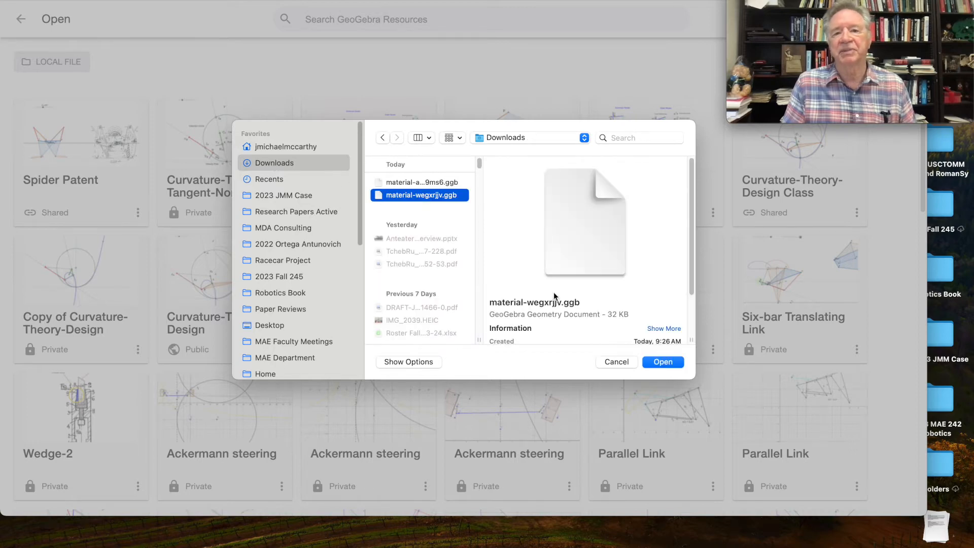
pyautogui.click(665, 361)
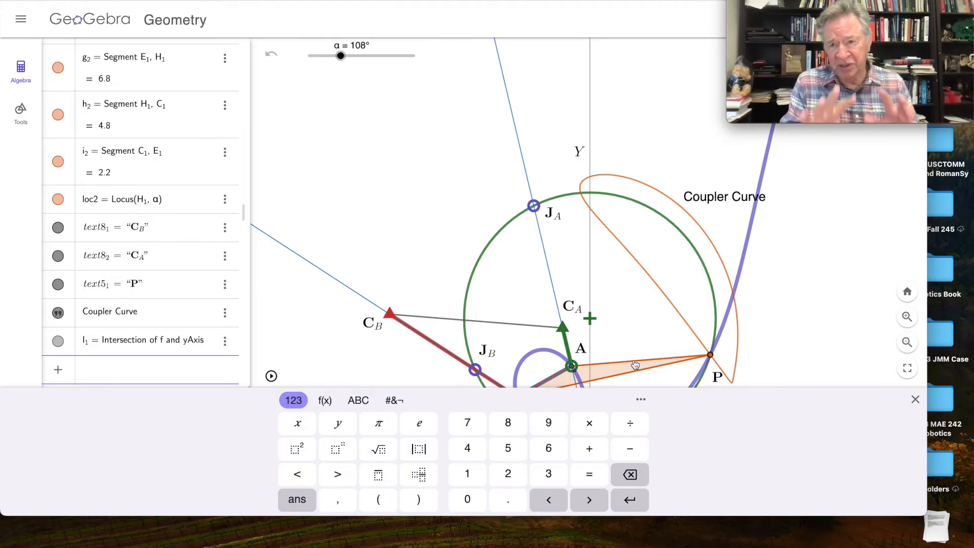
pyautogui.click(388, 230)
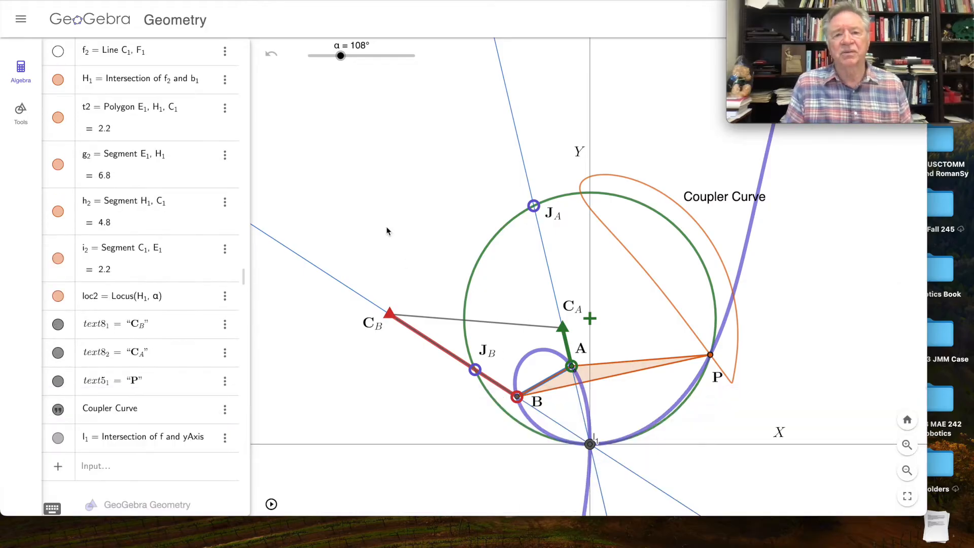
# - Delete the text labels A, C_A, J_A and B from the linkage drawing
pyautogui.click(517, 397)
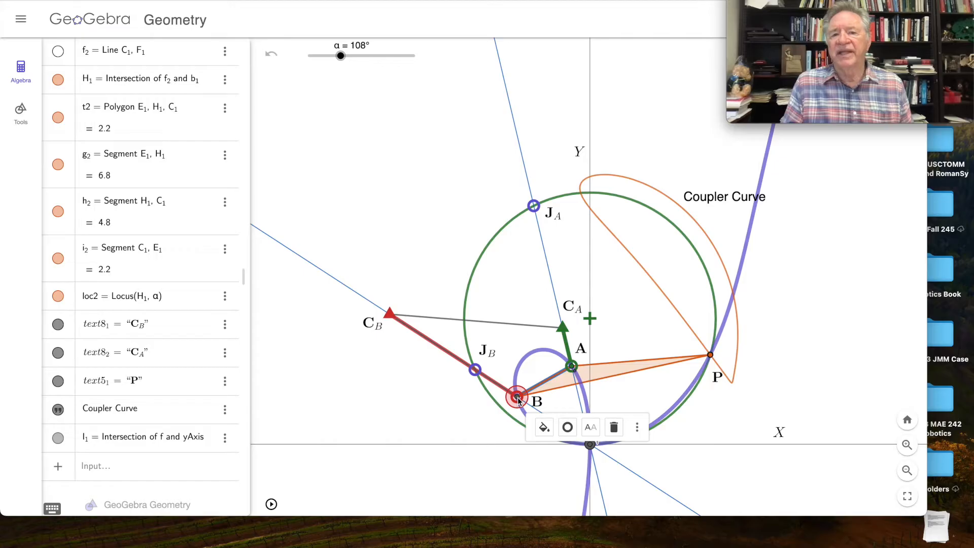
pyautogui.click(572, 366)
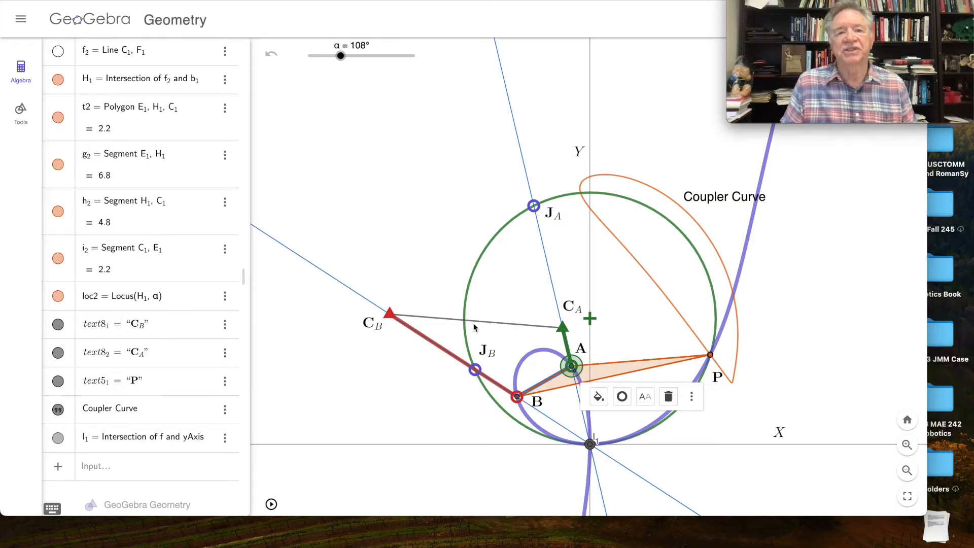
pyautogui.click(582, 349)
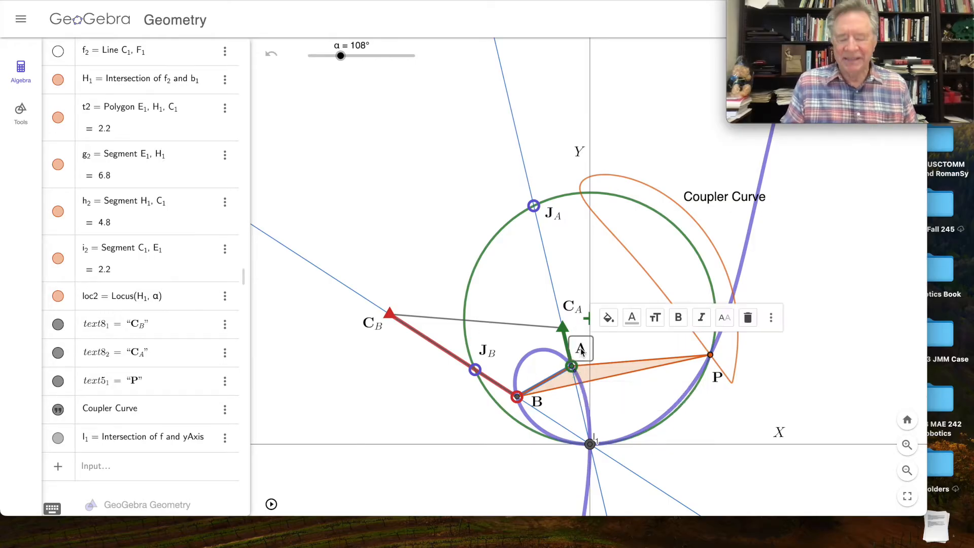
pyautogui.press('Delete')
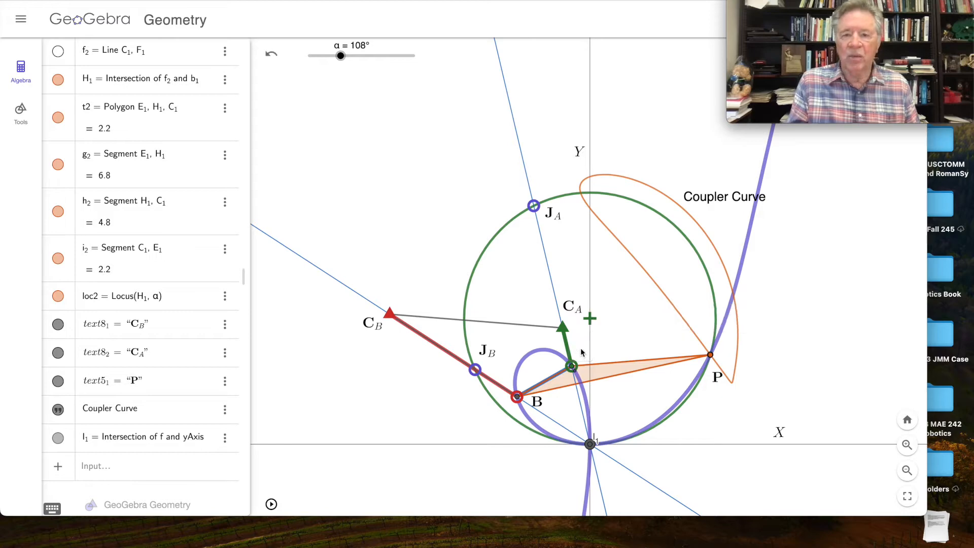
pyautogui.click(574, 313)
pyautogui.press('Delete')
pyautogui.click(554, 217)
pyautogui.press('Delete')
pyautogui.click(538, 401)
pyautogui.press('Delete')
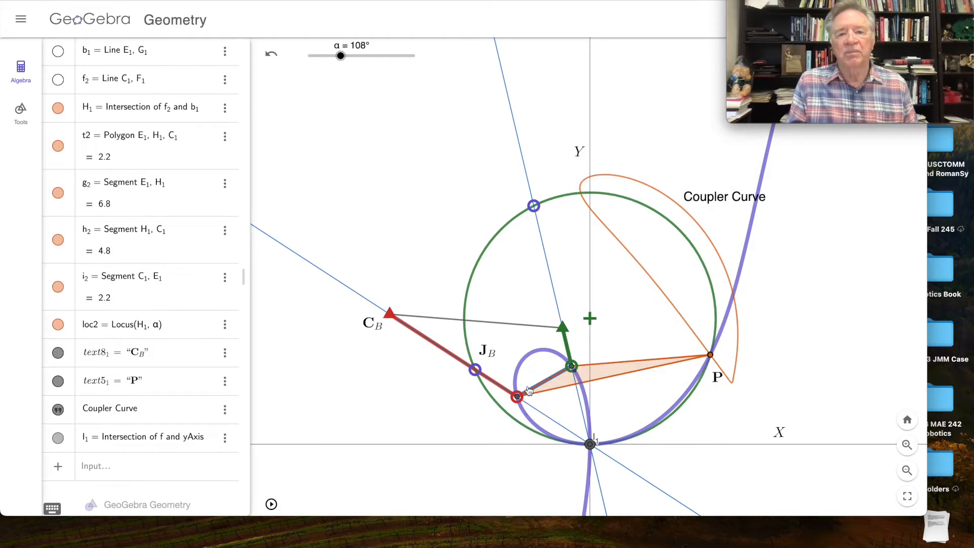
# - Delete the J_B, C_B and Coupler Curve text labels from the drawing
pyautogui.click(485, 352)
pyautogui.press('Delete')
pyautogui.click(372, 325)
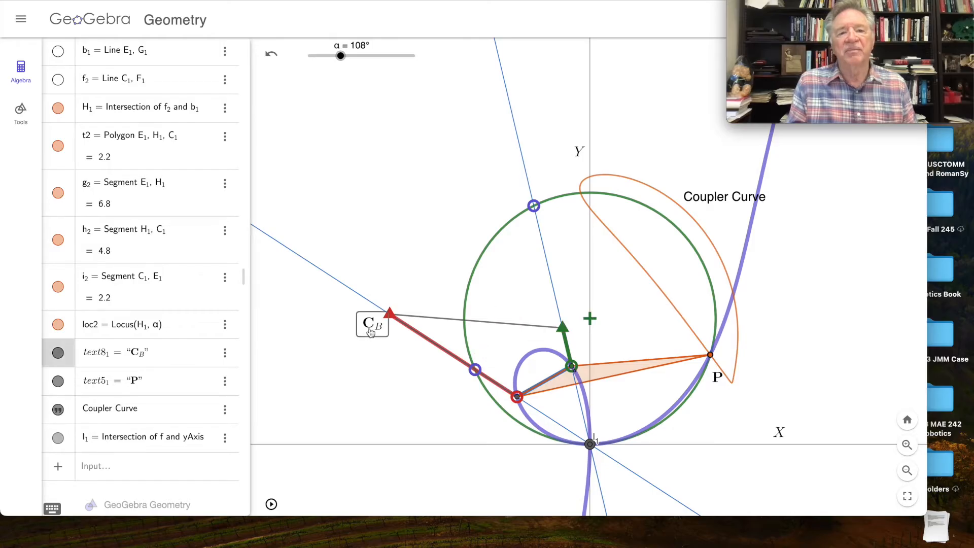
pyautogui.press('Delete')
pyautogui.click(732, 198)
pyautogui.press('Delete')
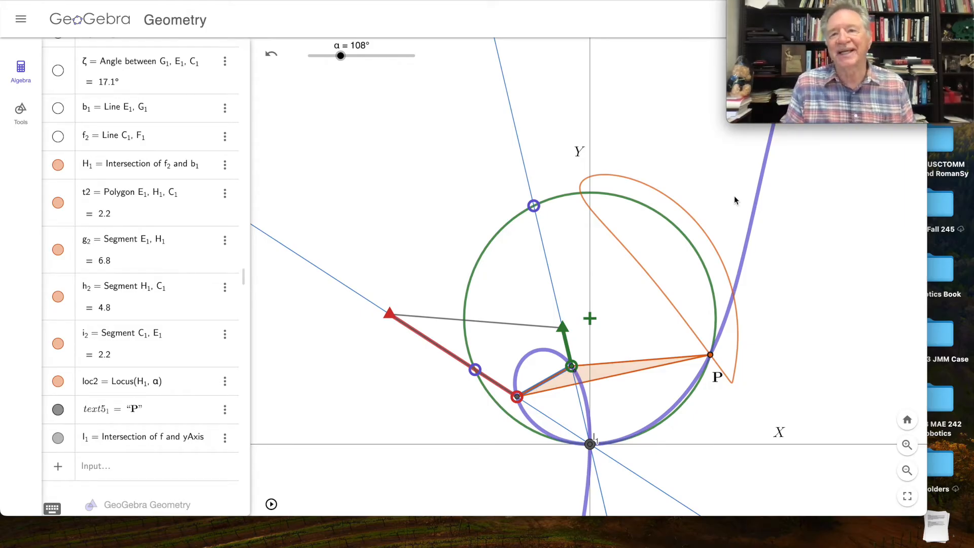
# - Try several positions for the green moving pivot on both sides of the Y axis, ending left of the axis
pyautogui.moveTo(571, 366); pyautogui.dragTo(617, 315)
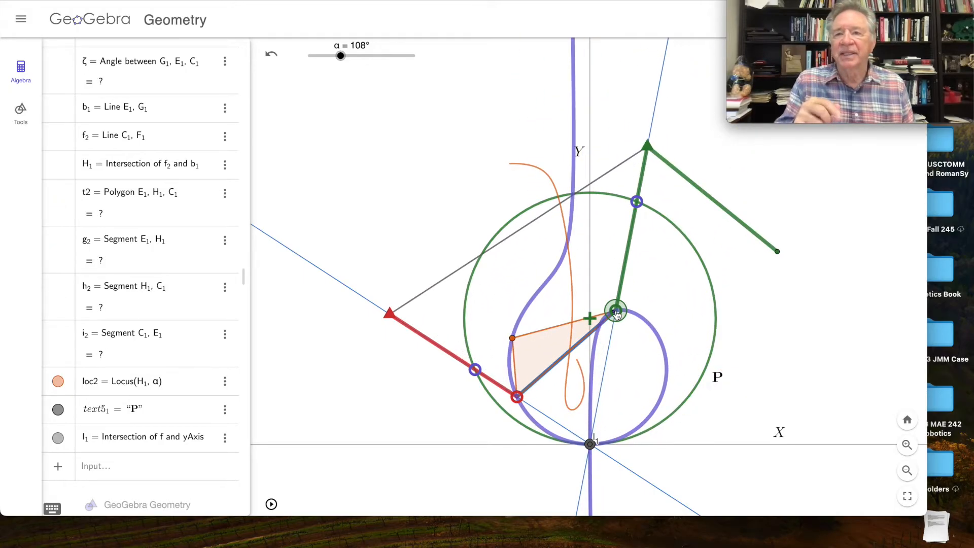
pyautogui.moveTo(617, 315); pyautogui.dragTo(605, 305)
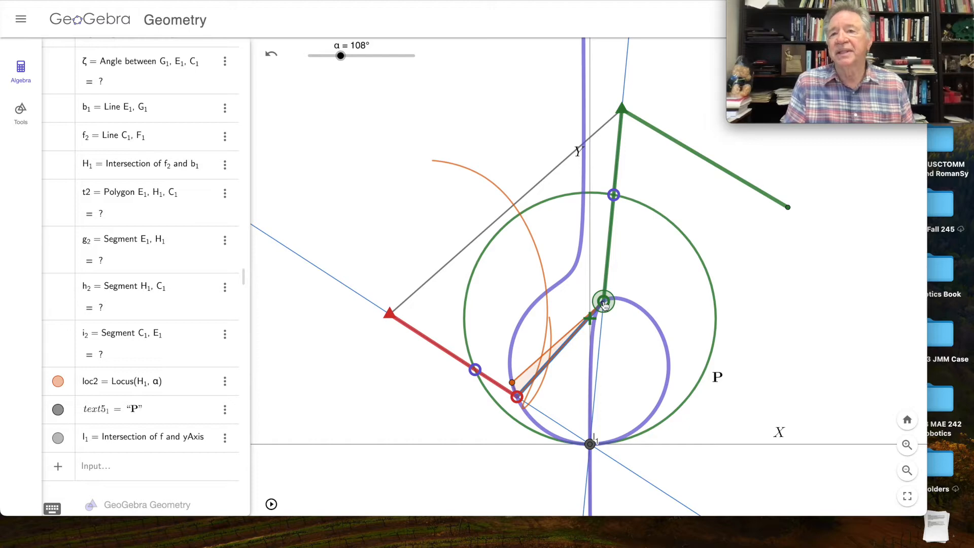
pyautogui.moveTo(604, 303); pyautogui.dragTo(562, 319)
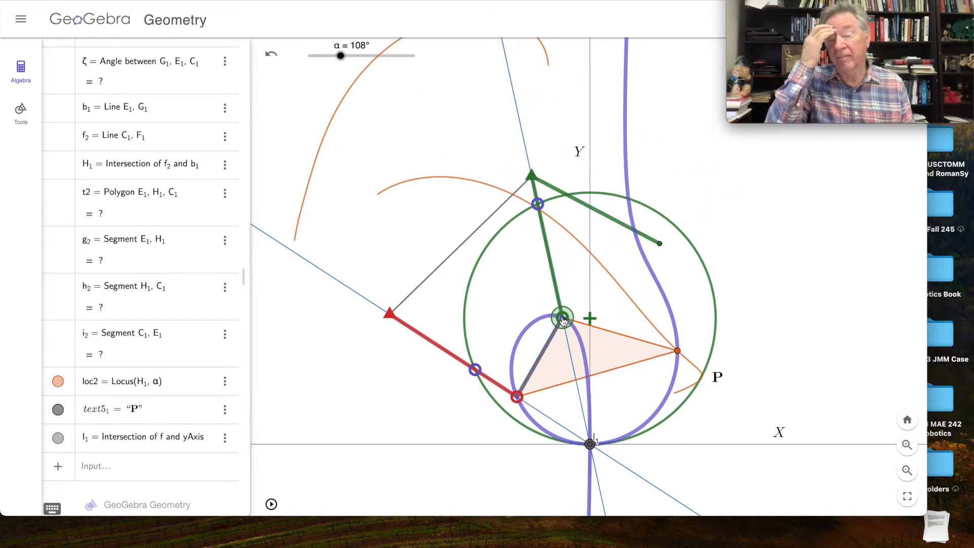
pyautogui.moveTo(562, 319); pyautogui.dragTo(557, 339)
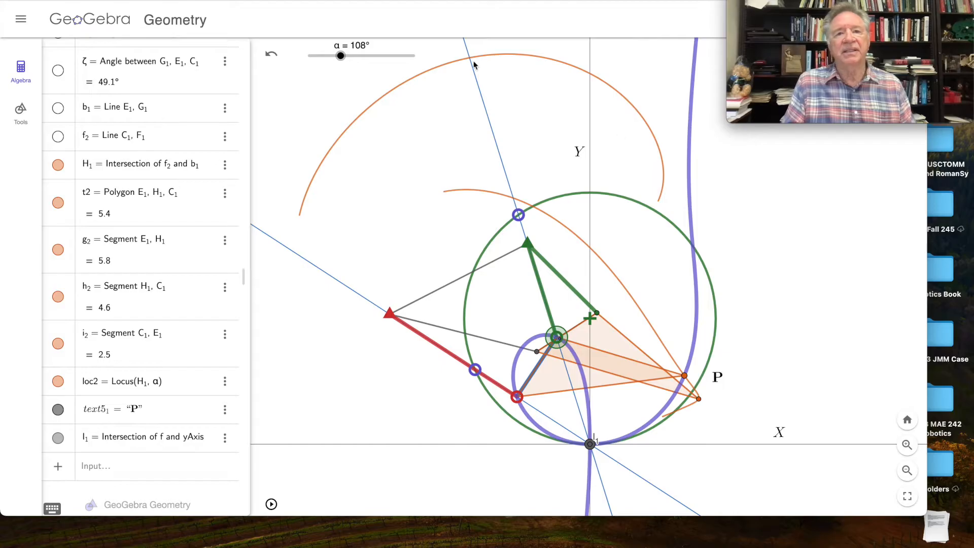
# - Animate the linkage, then move the green pivot right of the Y axis and the red pivot slightly up toward the axis
pyautogui.click(272, 506)
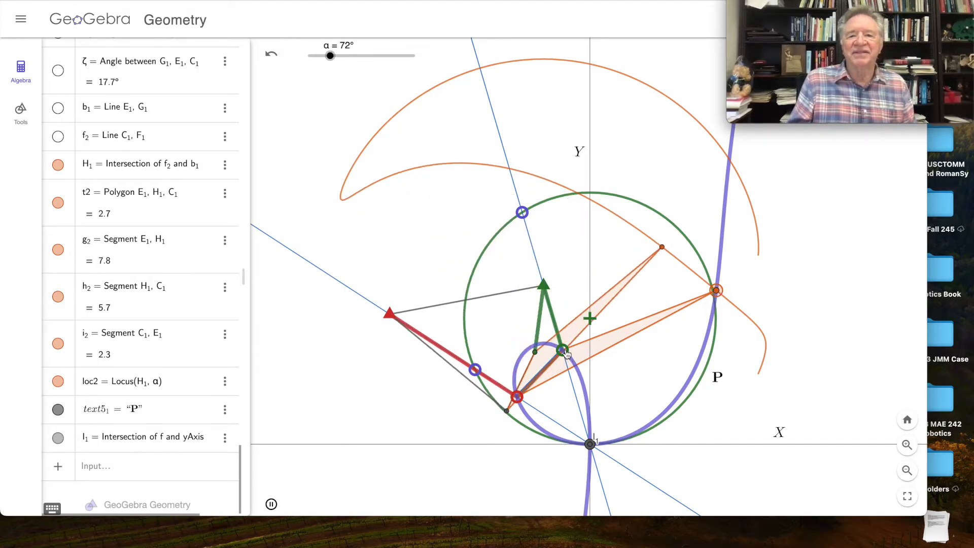
pyautogui.moveTo(563, 350); pyautogui.dragTo(605, 376)
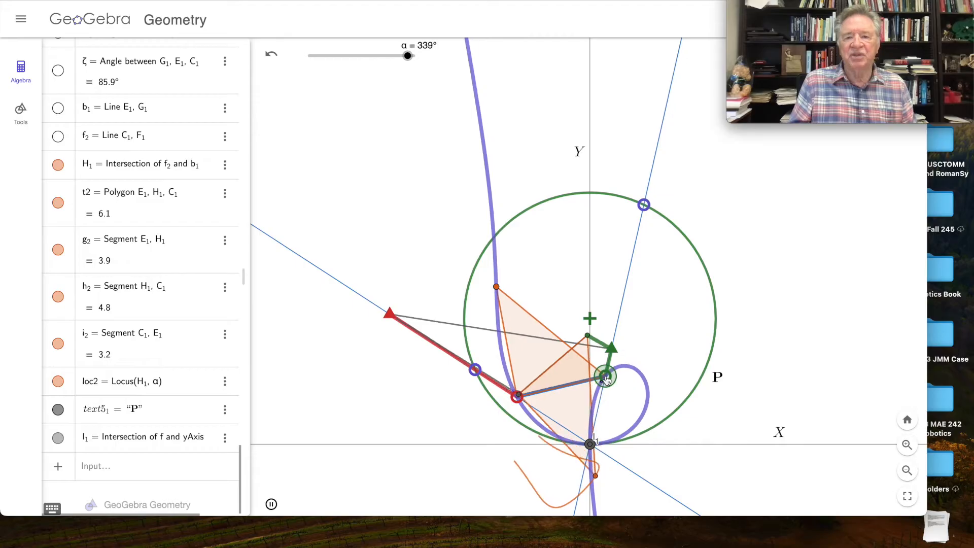
pyautogui.moveTo(517, 400); pyautogui.dragTo(530, 380)
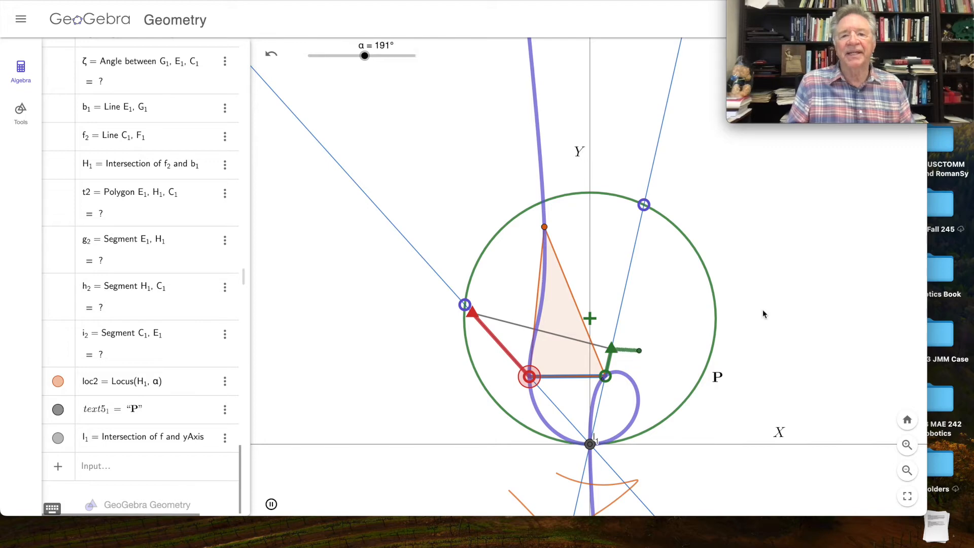
# - Move the orange coupler point up onto the green circle, then shift the green pivot left of the Y axis beside the red pivot
pyautogui.moveTo(545, 229); pyautogui.dragTo(544, 201)
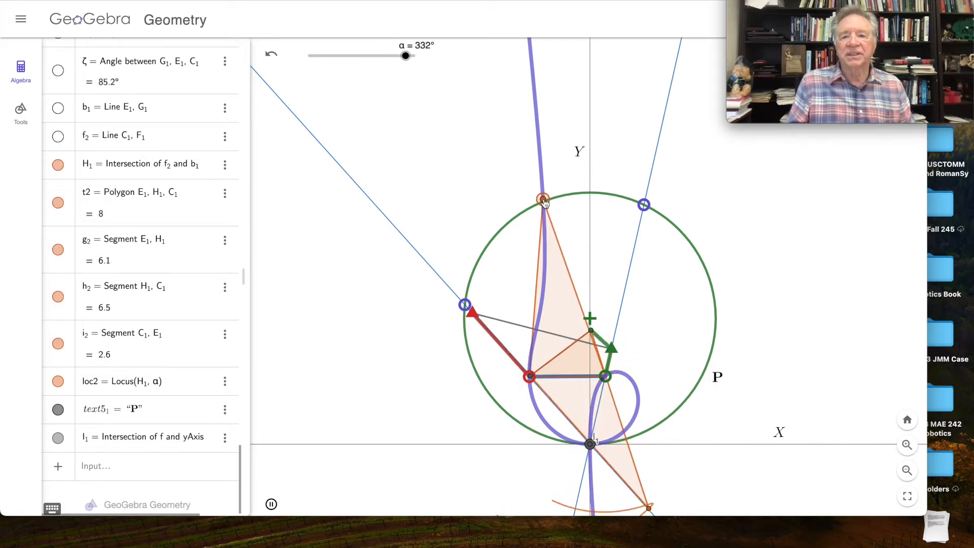
pyautogui.moveTo(759, 297); pyautogui.dragTo(744, 235)
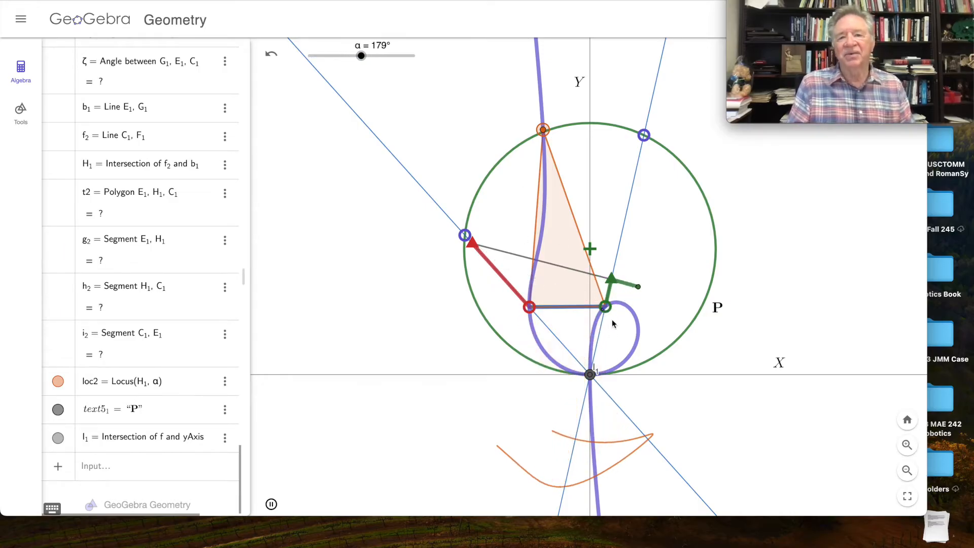
pyautogui.moveTo(607, 311); pyautogui.dragTo(526, 337)
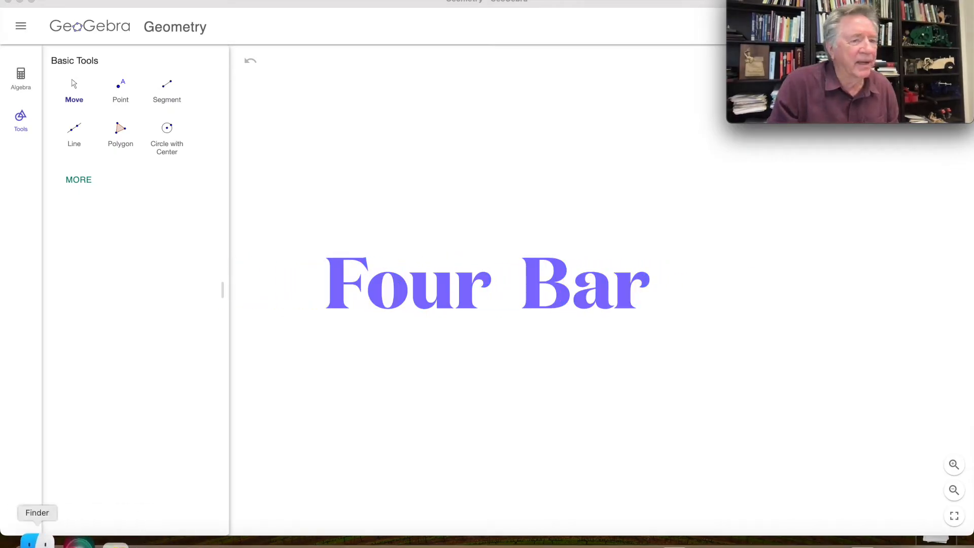
# - Switch to Finder and show the contents of the iCloud Desktop folder
pyautogui.click(32, 541)
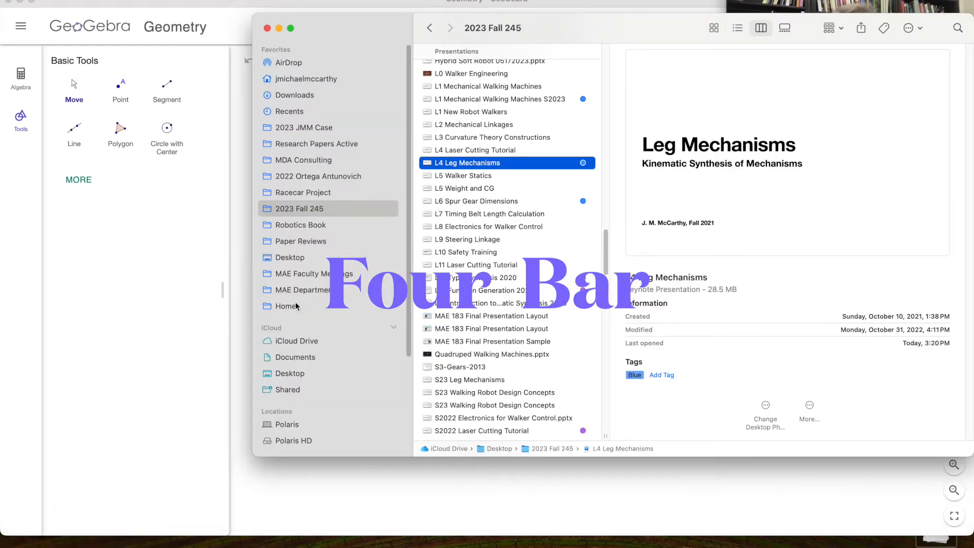
pyautogui.click(290, 374)
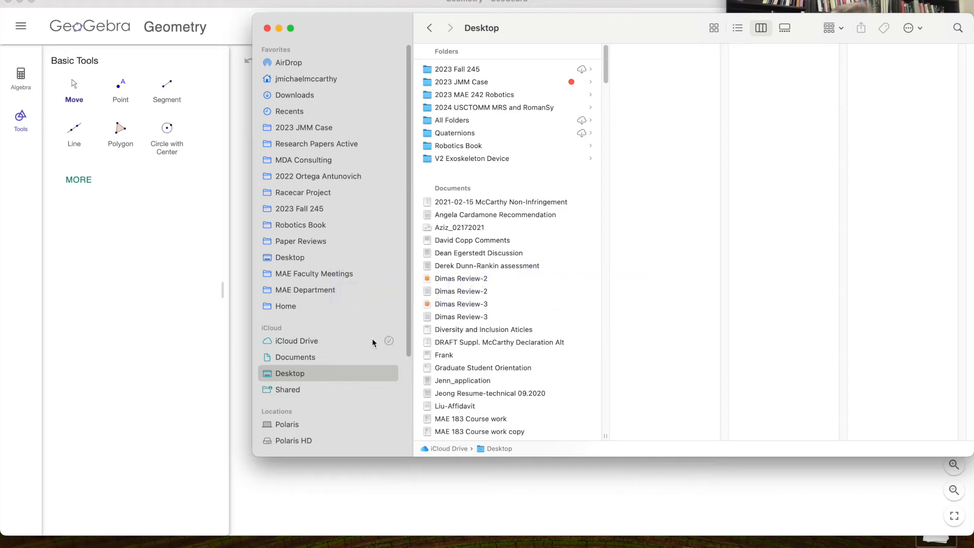
pyautogui.click(752, 2)
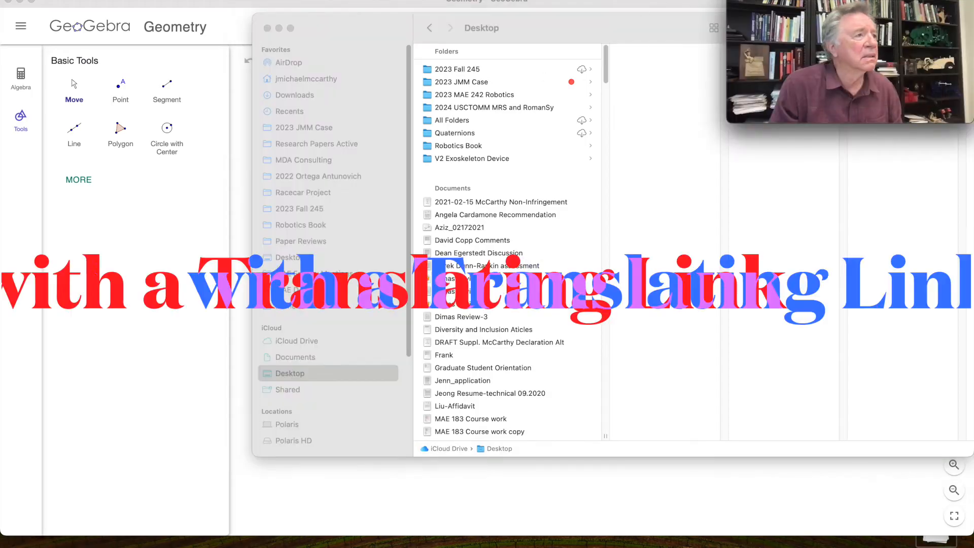
# - Set the webcam movie recording window to float on top of the other windows
pyautogui.click(193, 0)
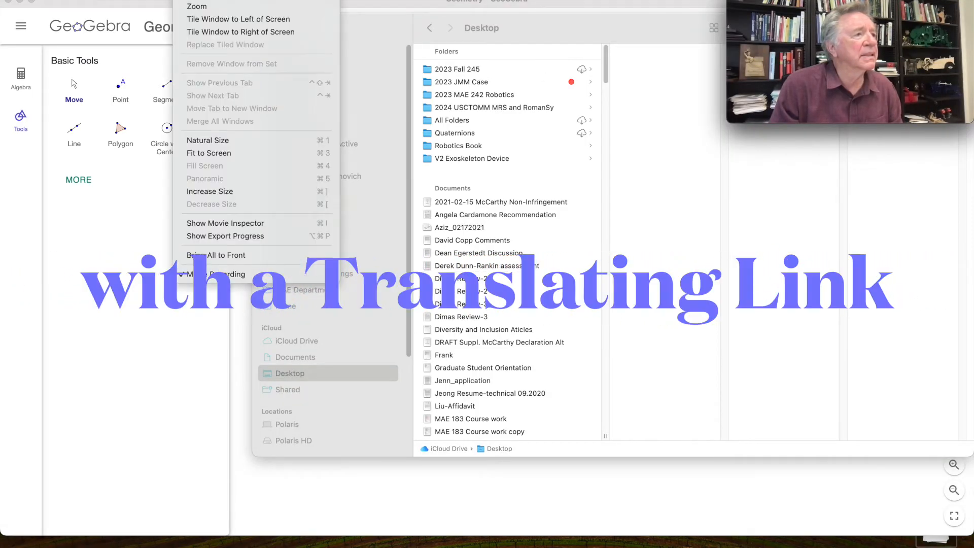
pyautogui.moveTo(165, 0)
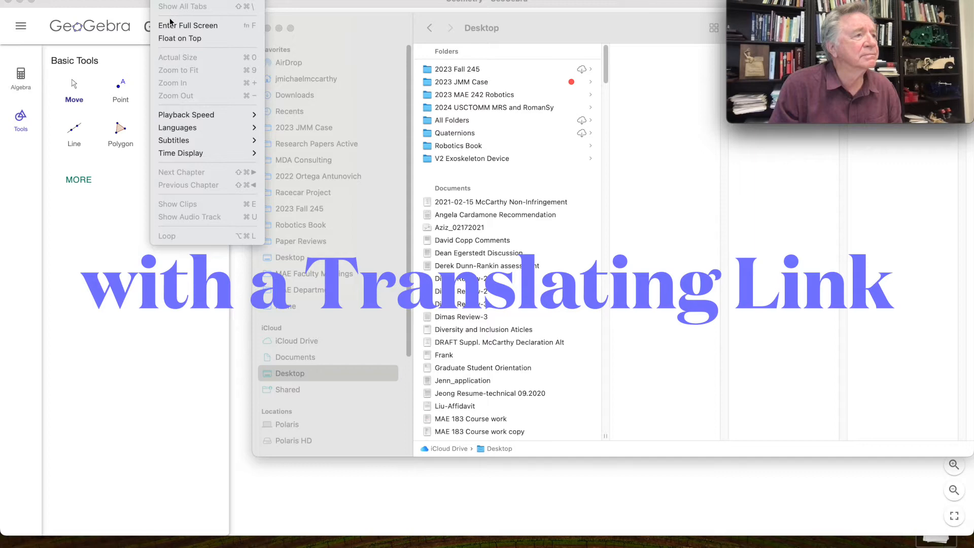
pyautogui.click(178, 38)
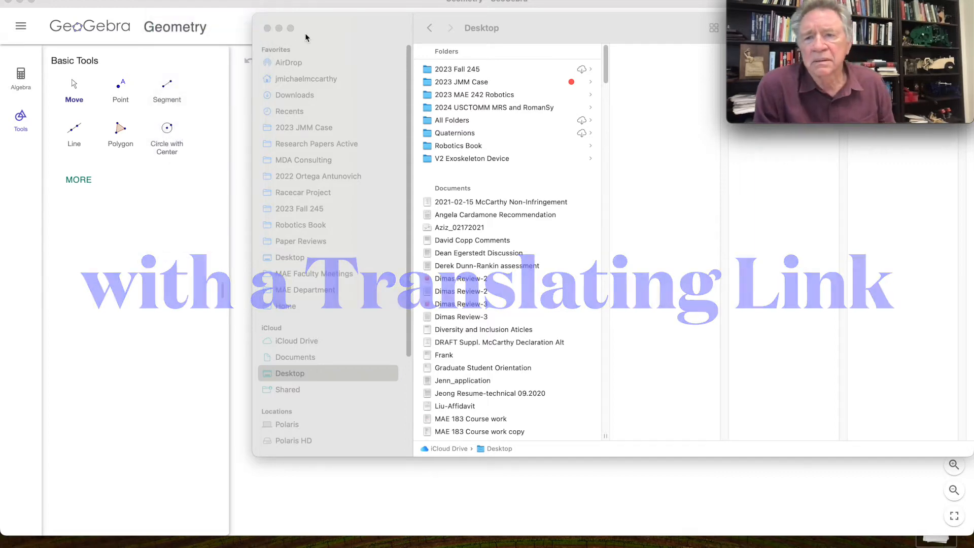
# - Find Screenshot 2023-10-12 at 10.30.11 AM among the Desktop folder's images and insert it into the GeoGebra Geometry construction
pyautogui.moveTo(328, 16); pyautogui.dragTo(251, 14)
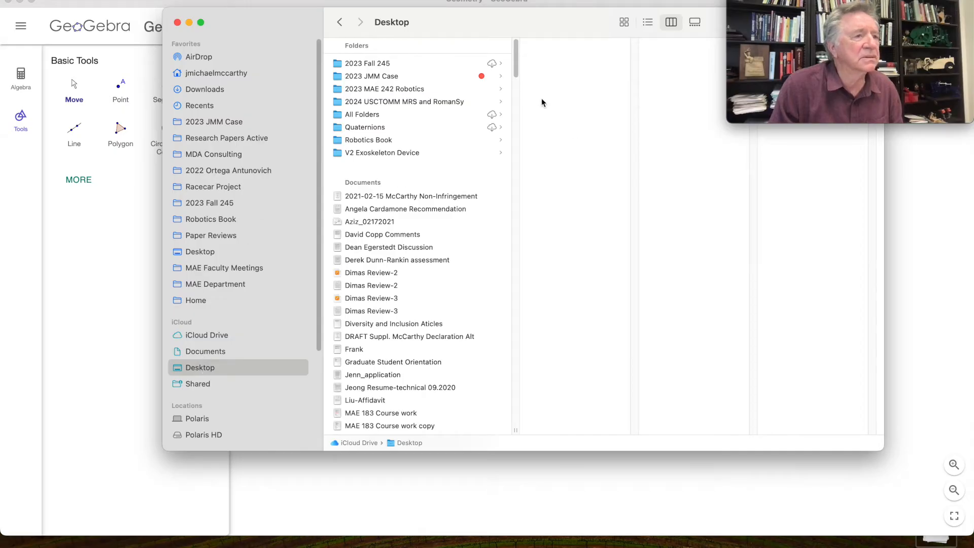
pyautogui.moveTo(517, 71); pyautogui.dragTo(466, 242)
pyautogui.click(458, 239)
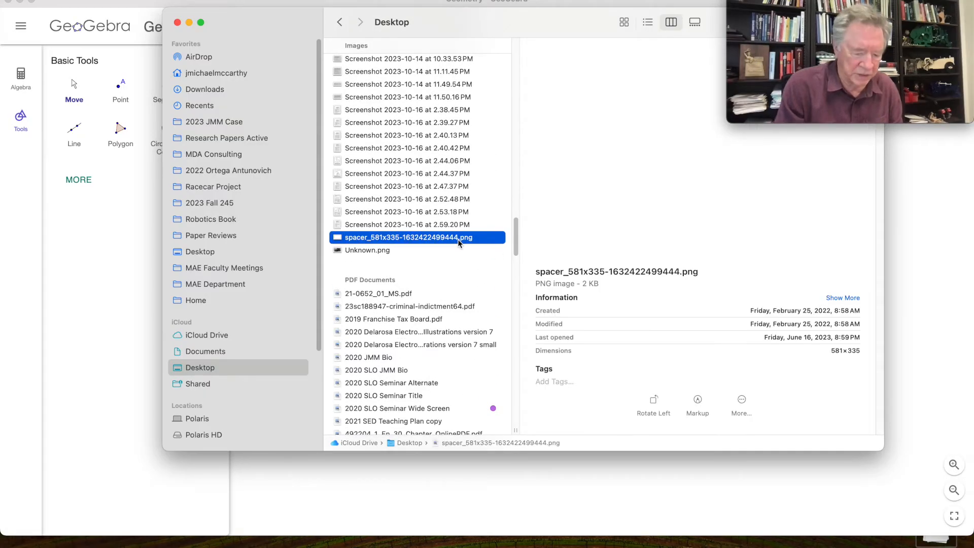
pyautogui.press('Up')
pyautogui.press('Up')
pyautogui.press('Up')
pyautogui.press('Up')
pyautogui.press('Up')
pyautogui.press('Up')
pyautogui.press('Up')
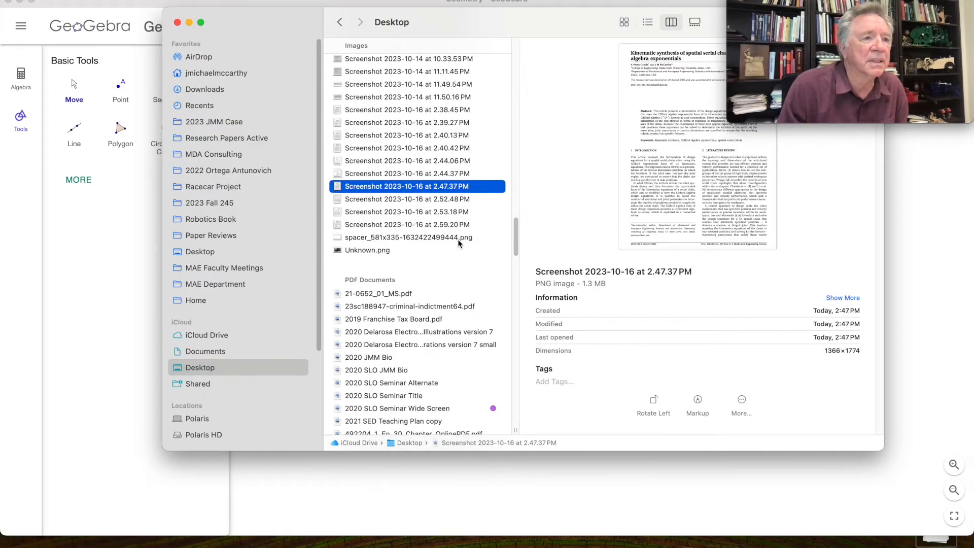
pyautogui.press('Up')
pyautogui.press('Up')
pyautogui.press('Up')
pyautogui.press('Up')
pyautogui.press('Up')
pyautogui.press('Up')
pyautogui.press('Up')
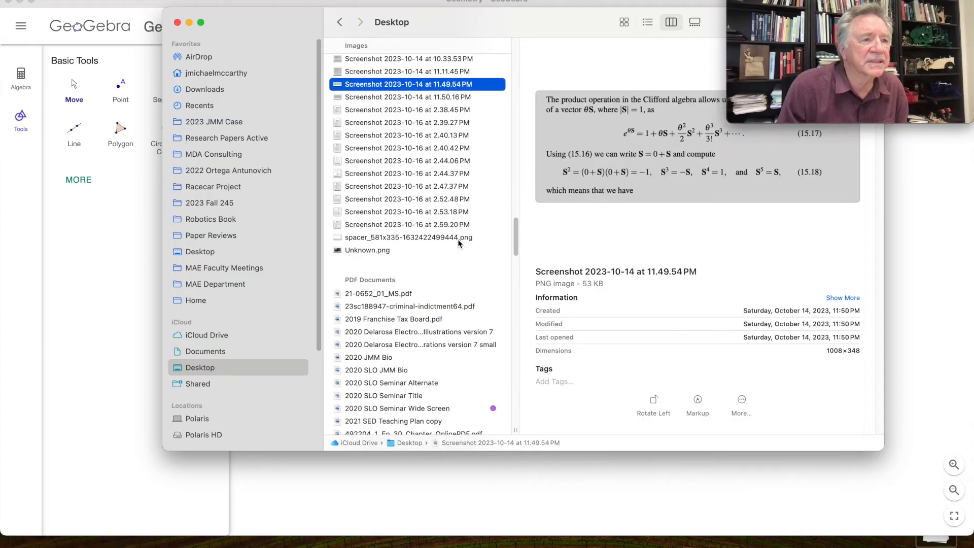
pyautogui.press('Up')
pyautogui.press('Up')
pyautogui.press('Up')
pyautogui.press('Up')
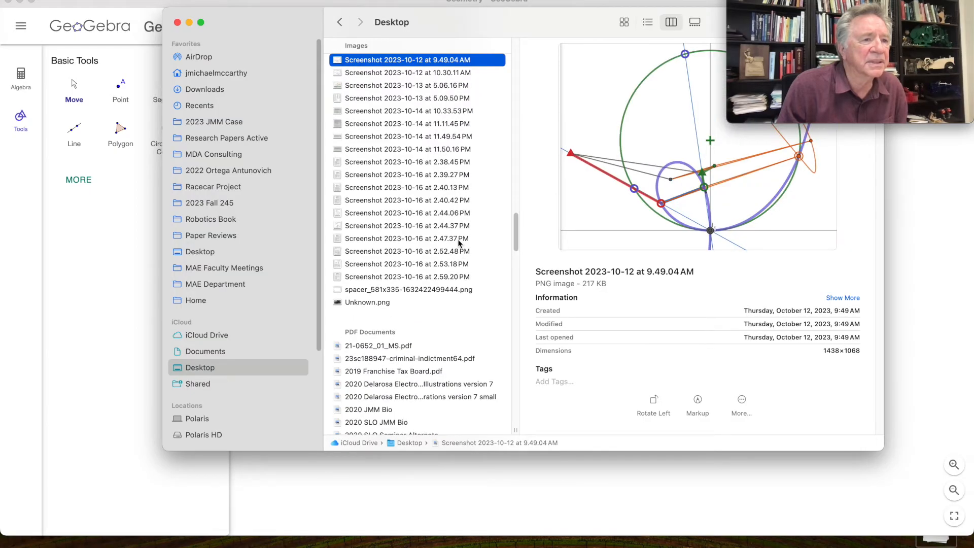
pyautogui.press('Down')
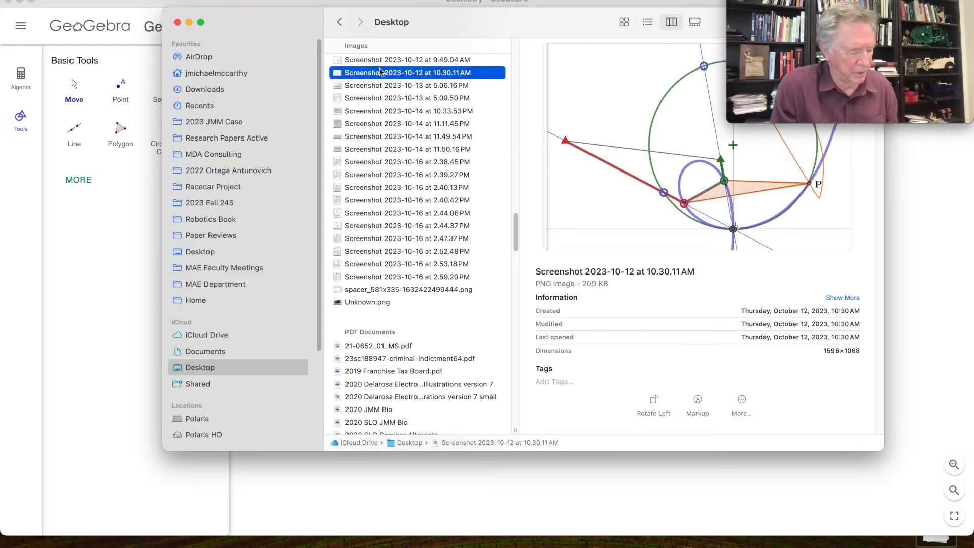
pyautogui.click(99, 269)
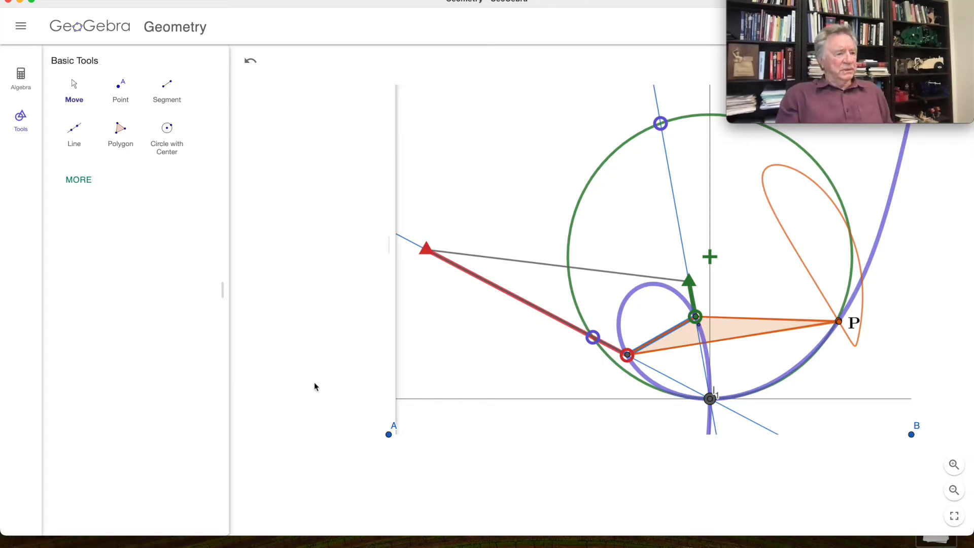
# - Add the horizontal line y = 0 to the construction
pyautogui.click(21, 82)
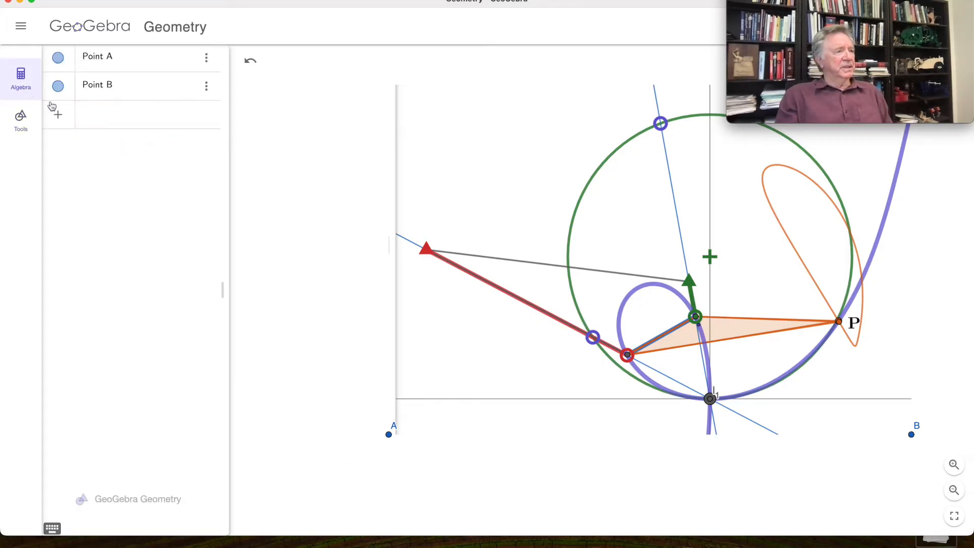
pyautogui.click(102, 123)
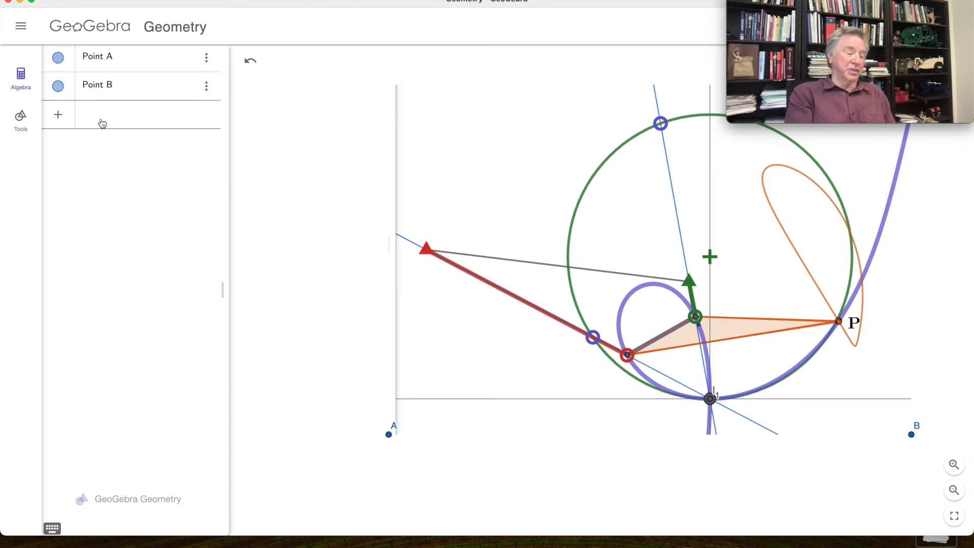
pyautogui.write('y = 0')
pyautogui.press('Return')
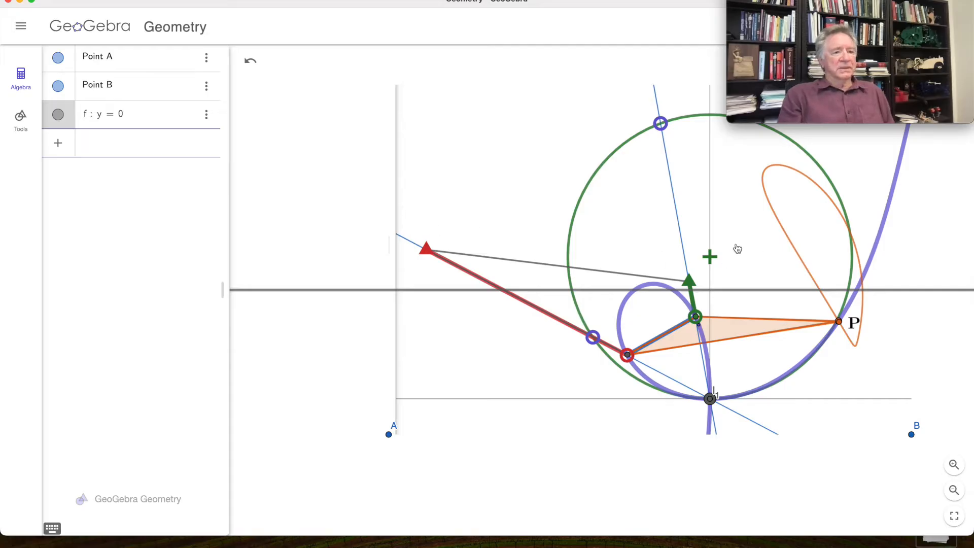
# - Move the linkage image so its lower corner points A and B lie on the line y = 0
pyautogui.click(21, 121)
pyautogui.click(100, 97)
pyautogui.moveTo(720, 231); pyautogui.dragTo(698, 86)
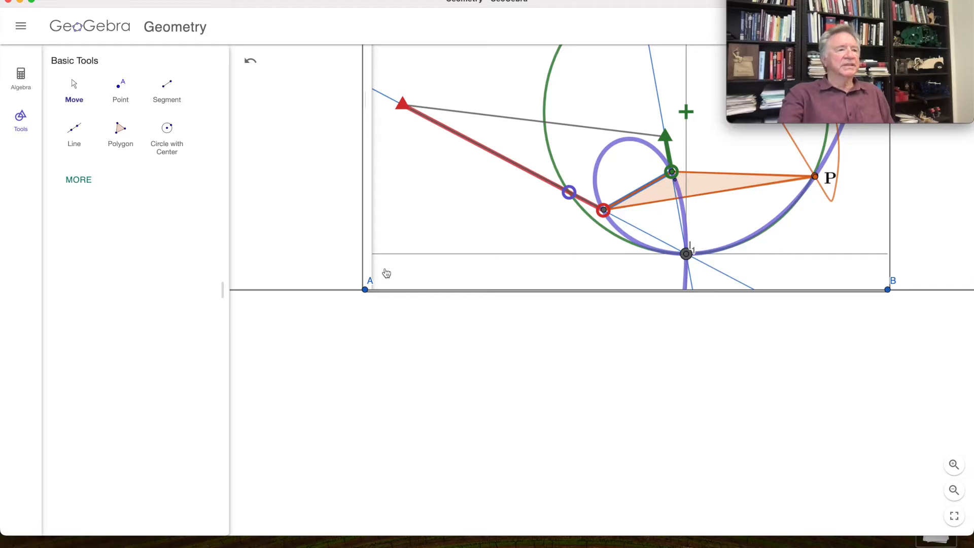
pyautogui.scroll(3, 386, 274)
pyautogui.scroll(-10, 387, 274)
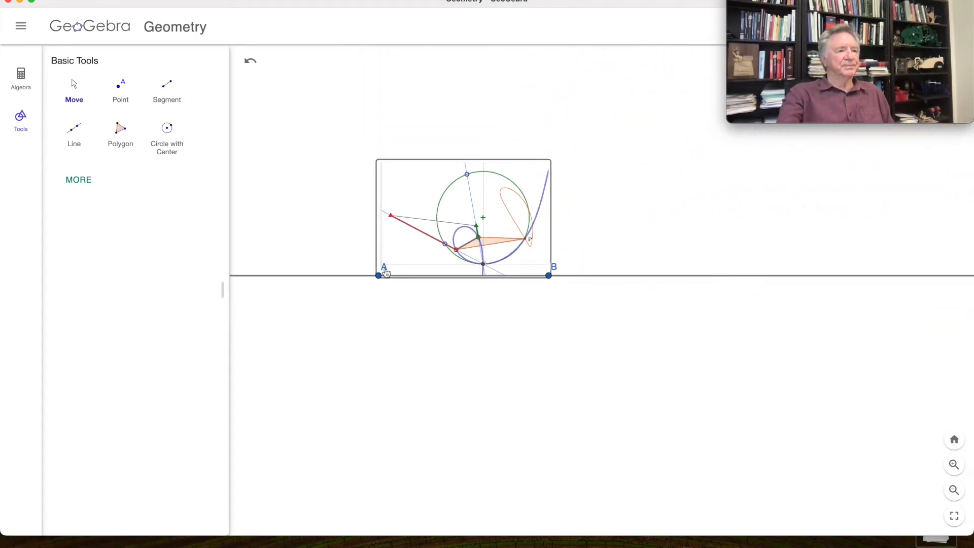
pyautogui.scroll(5, 386, 273)
pyautogui.moveTo(258, 169); pyautogui.dragTo(467, 245)
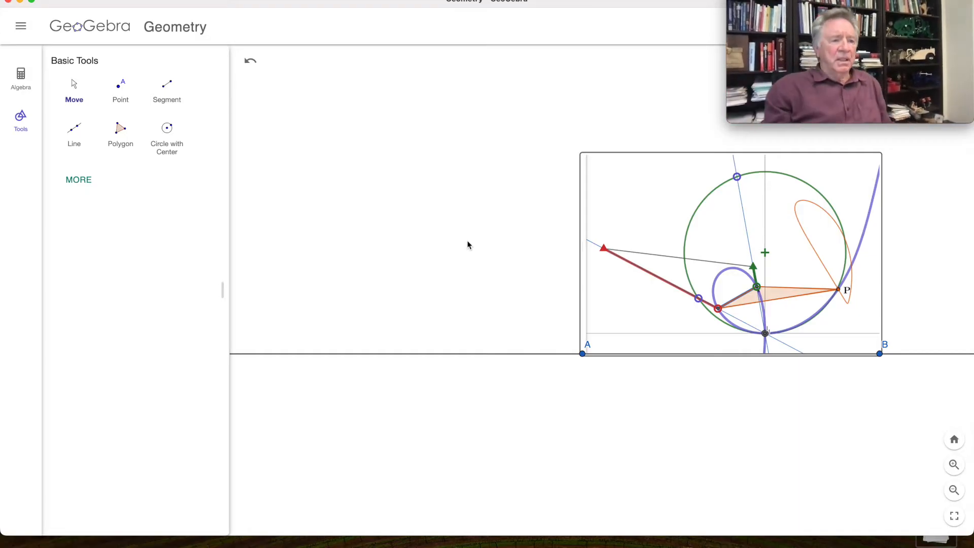
# - Place points C, D, E and F on the image's red and green fixed and moving pivots
pyautogui.click(120, 87)
pyautogui.click(604, 249)
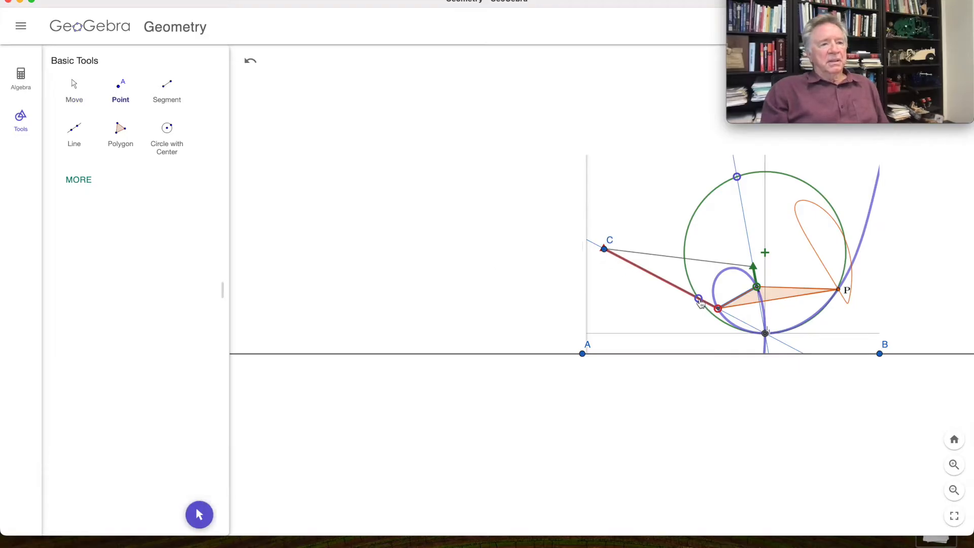
pyautogui.click(718, 308)
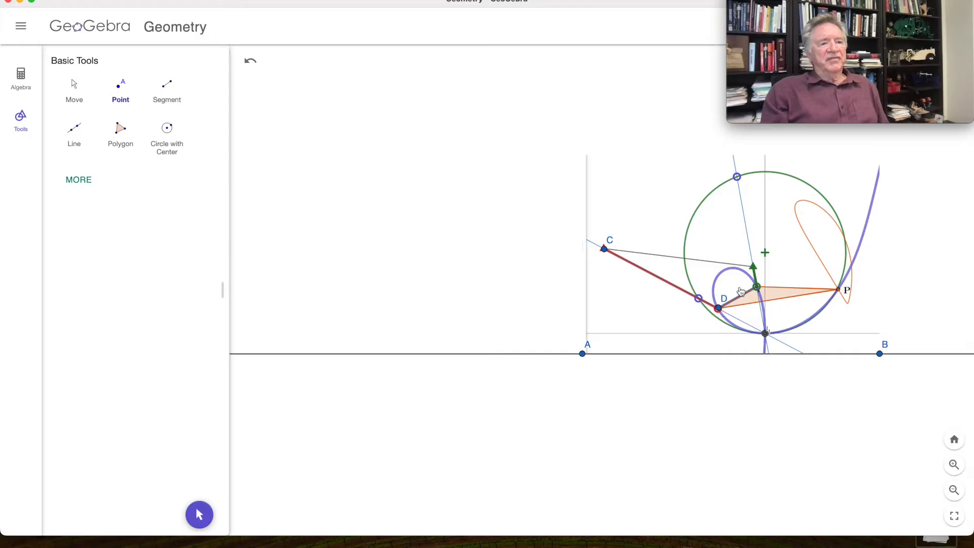
pyautogui.click(754, 266)
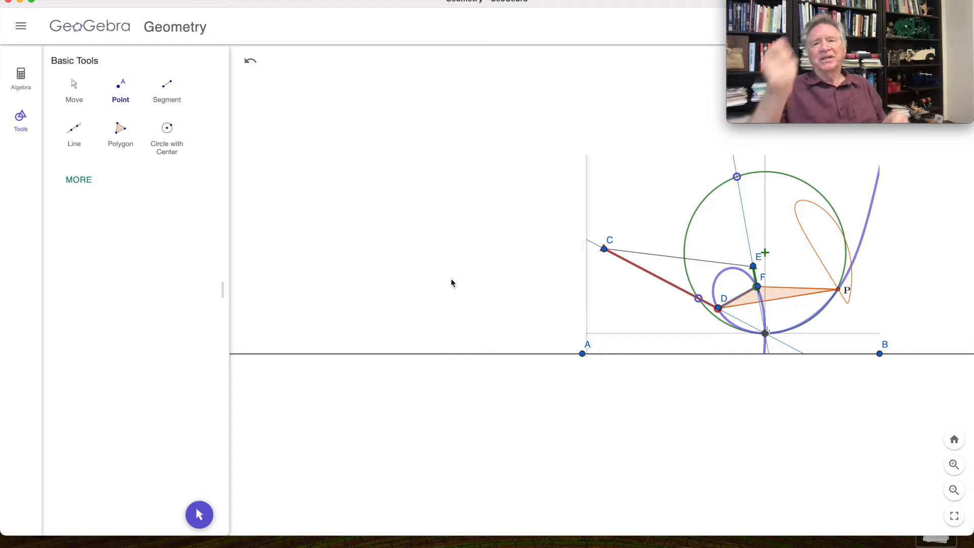
# - Place points G and H on the line y = 0, in the empty space left of the linkage image
pyautogui.click(116, 87)
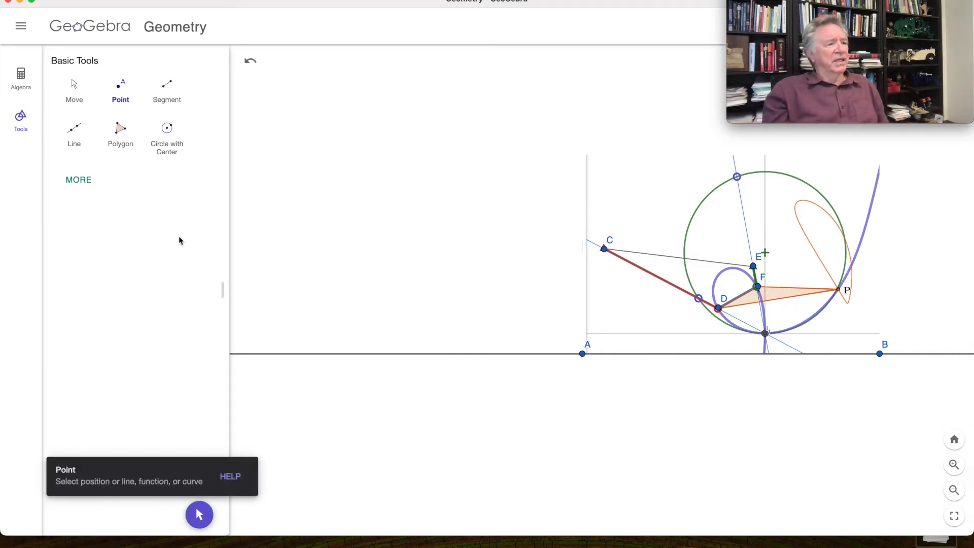
pyautogui.click(294, 354)
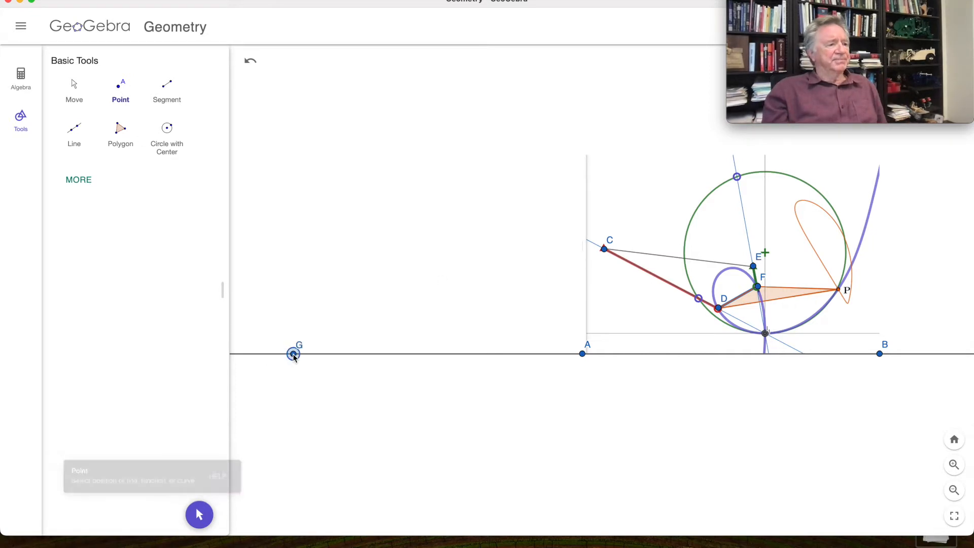
pyautogui.click(501, 354)
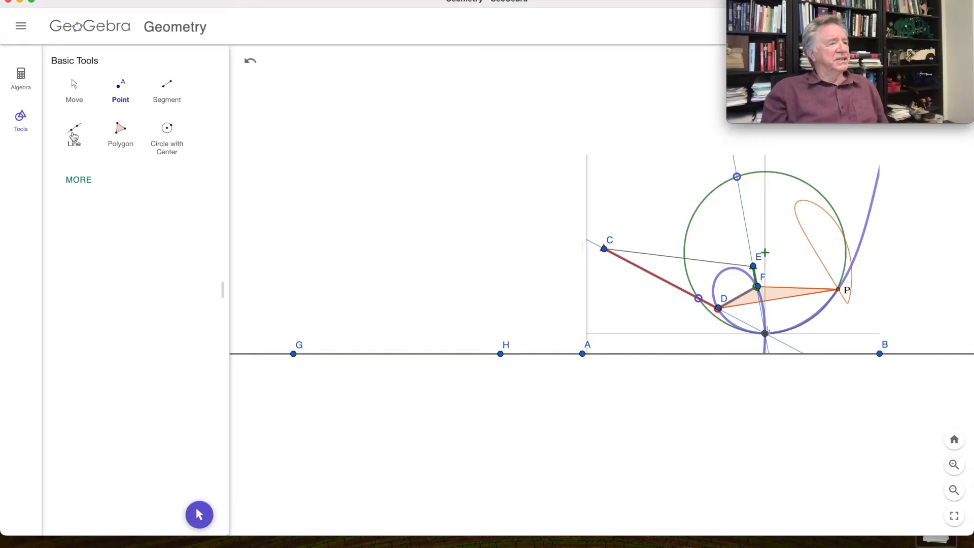
# - Create an angle slider α = 45° ranging from 0° to 360° in 1° increments, in the empty area above point G
pyautogui.click(80, 181)
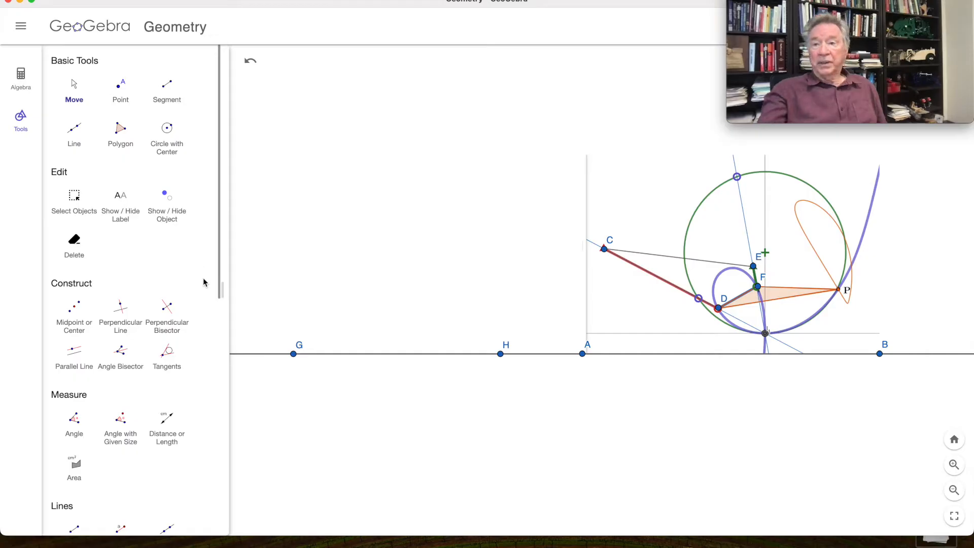
pyautogui.scroll(-4, 203, 284)
pyautogui.scroll(-15, 203, 285)
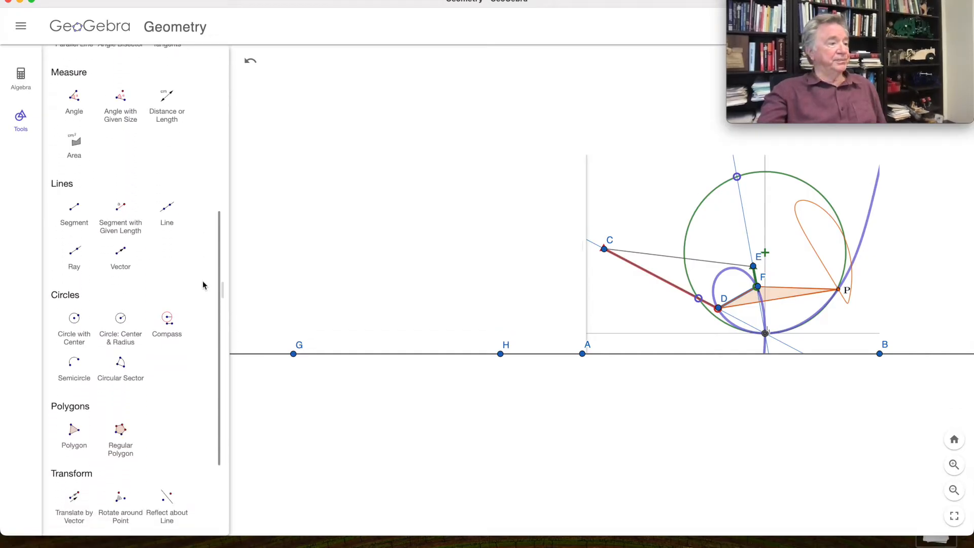
pyautogui.scroll(-1, 203, 289)
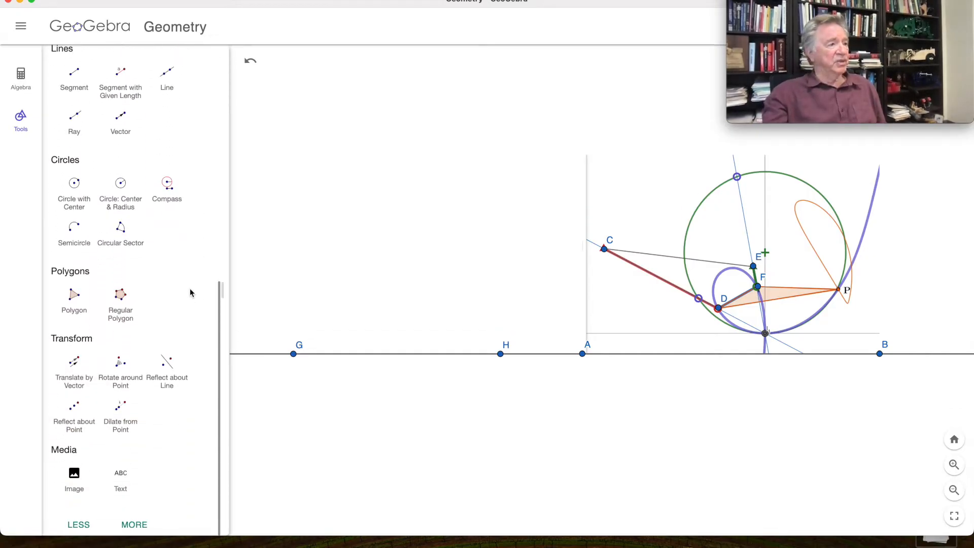
pyautogui.click(133, 526)
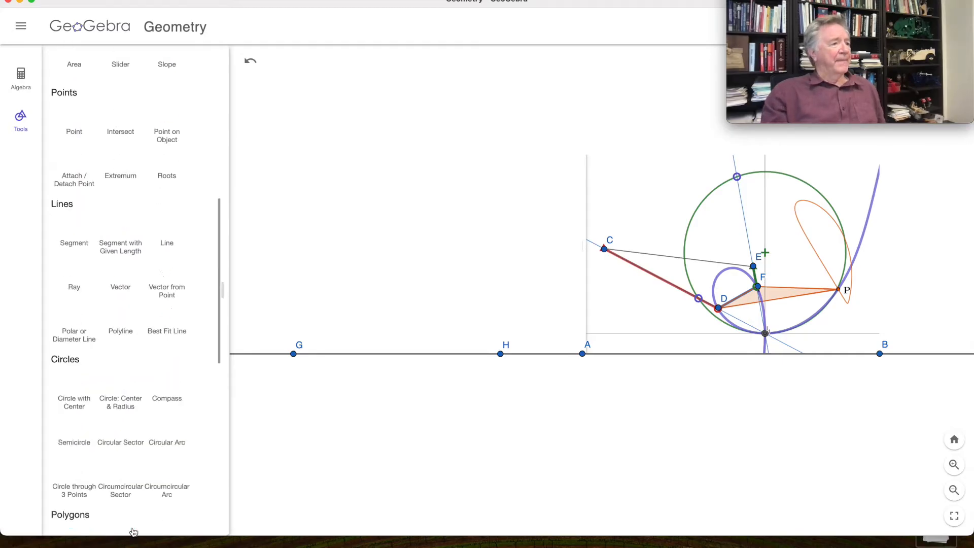
pyautogui.scroll(-2, 143, 406)
pyautogui.scroll(-6, 145, 403)
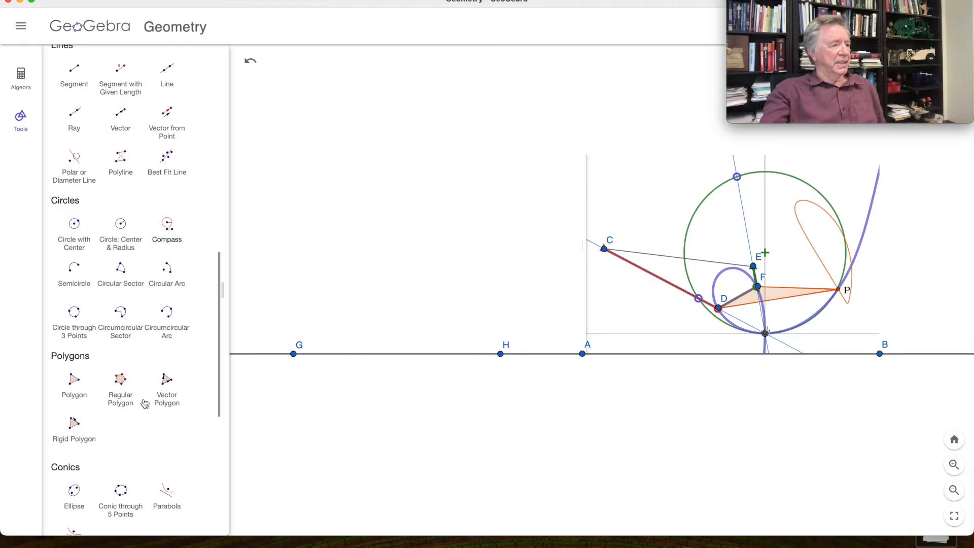
pyautogui.scroll(10, 144, 403)
pyautogui.scroll(4, 144, 404)
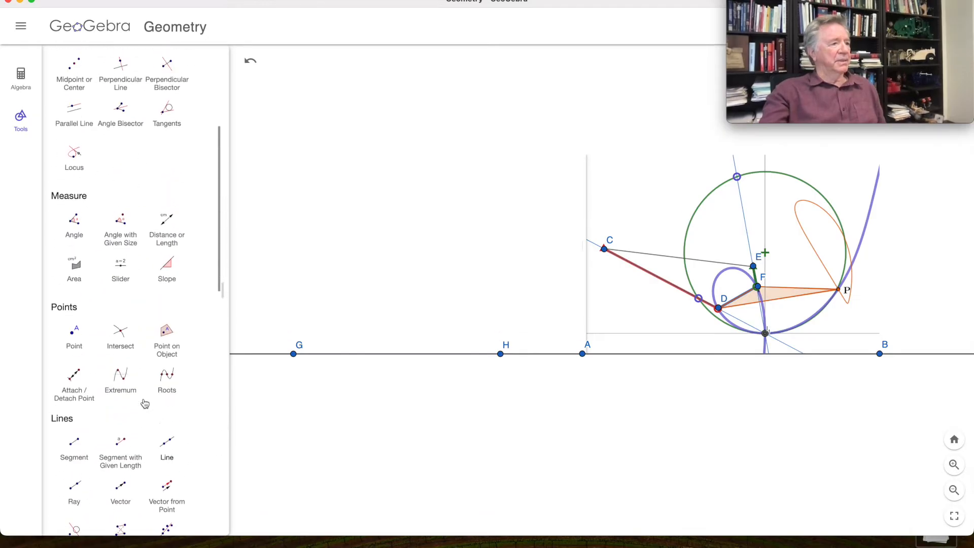
pyautogui.click(124, 307)
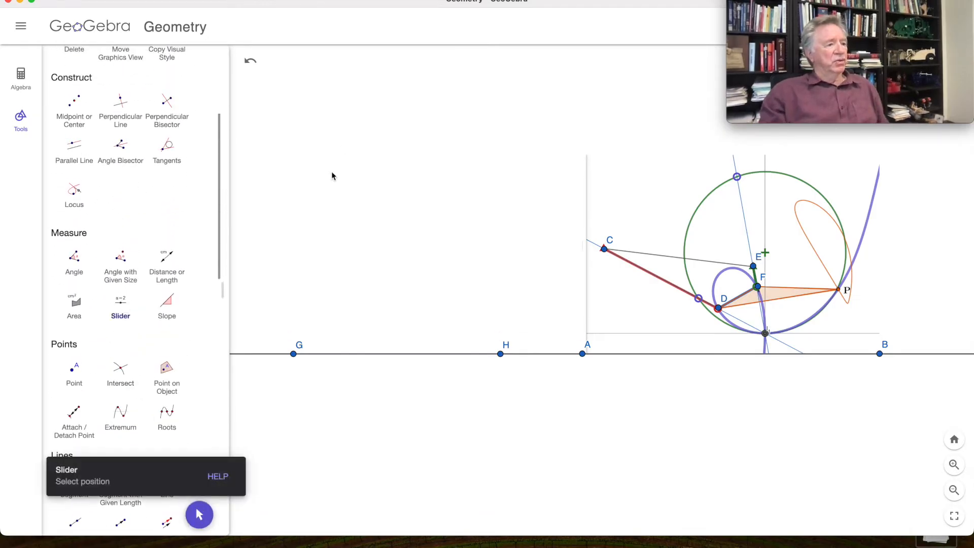
pyautogui.click(324, 71)
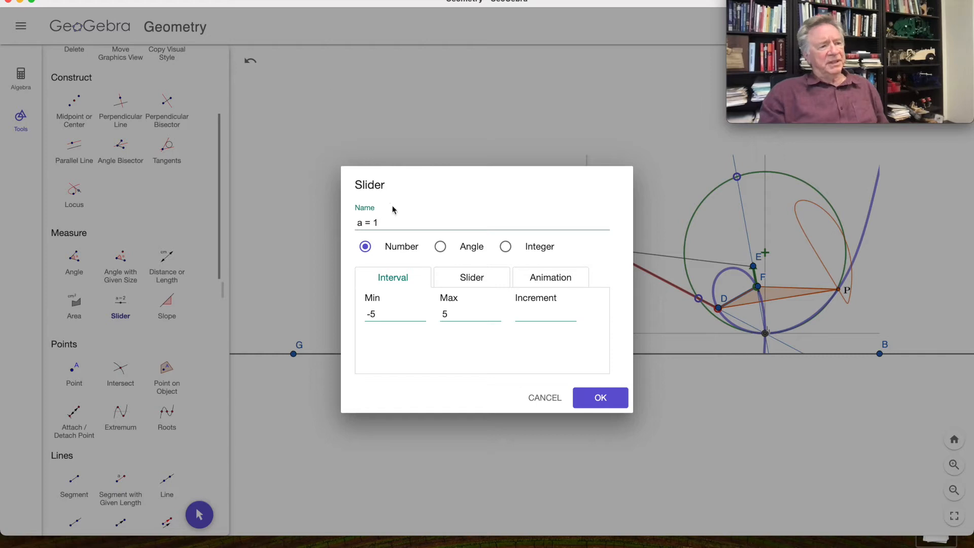
pyautogui.click(441, 246)
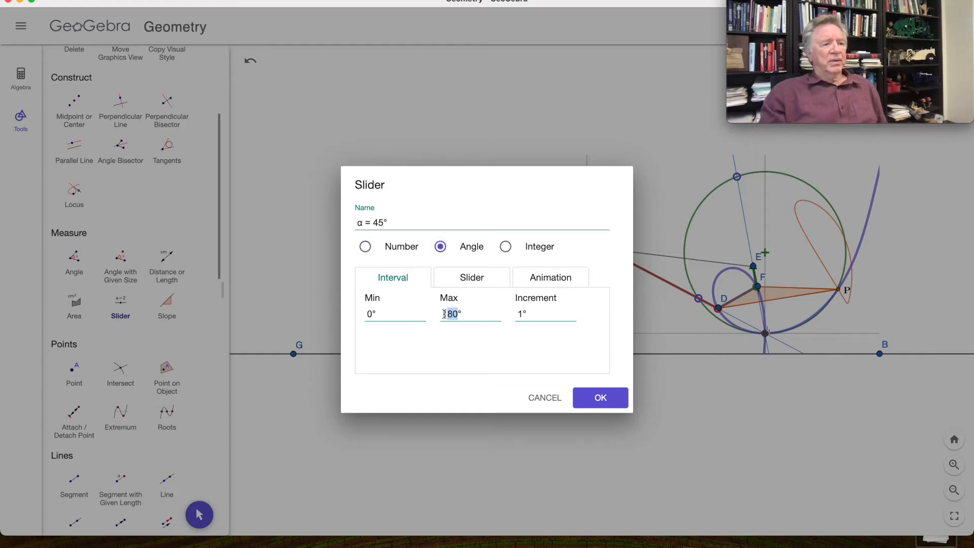
pyautogui.write('36')
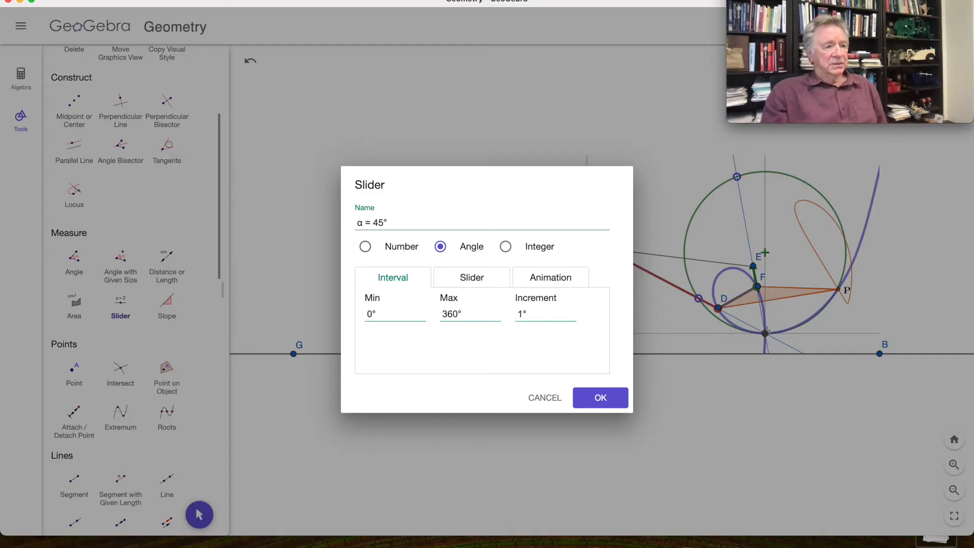
pyautogui.click(587, 401)
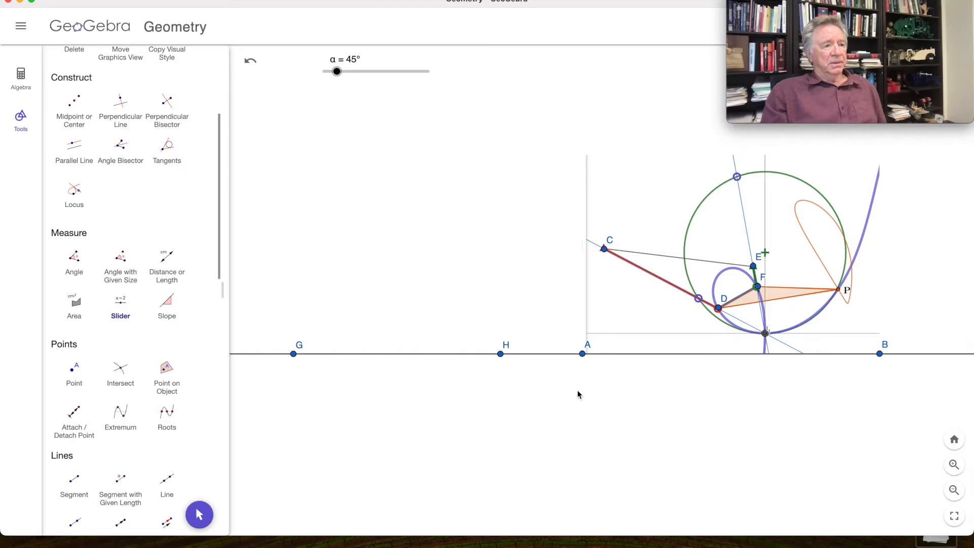
pyautogui.click(422, 72)
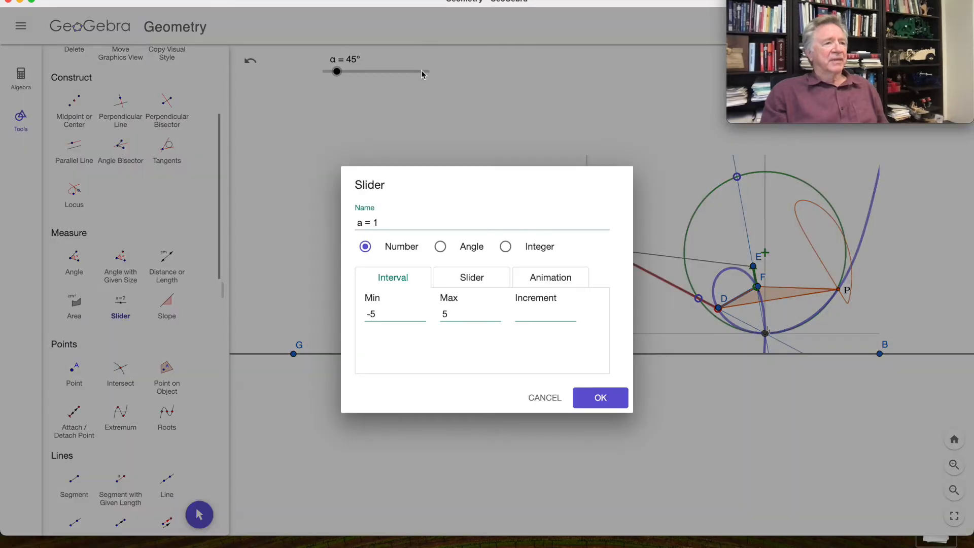
pyautogui.click(559, 280)
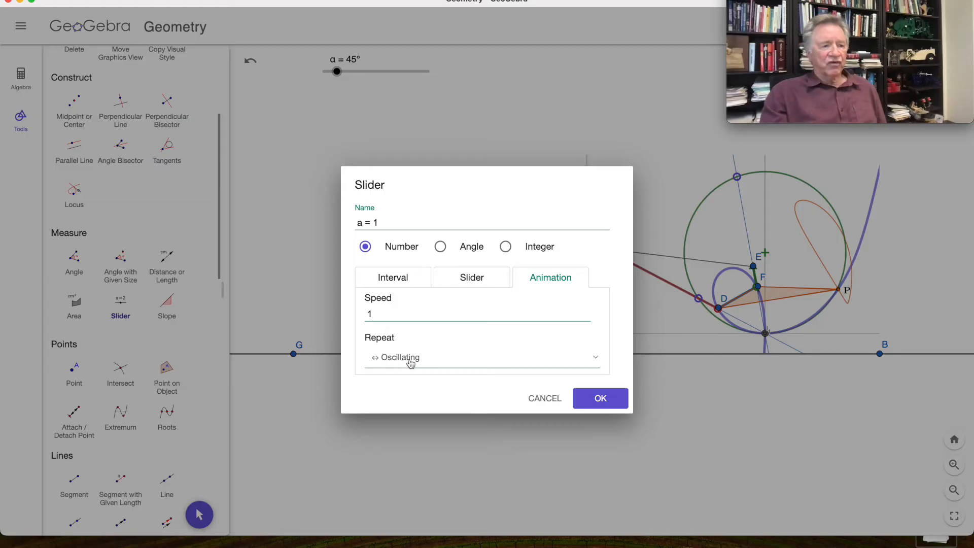
pyautogui.click(595, 359)
pyautogui.click(536, 358)
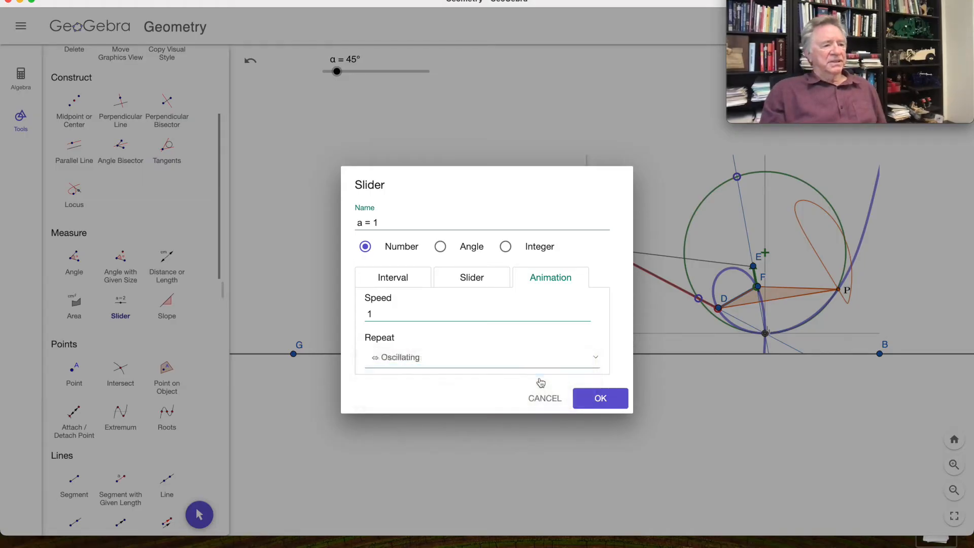
pyautogui.click(602, 398)
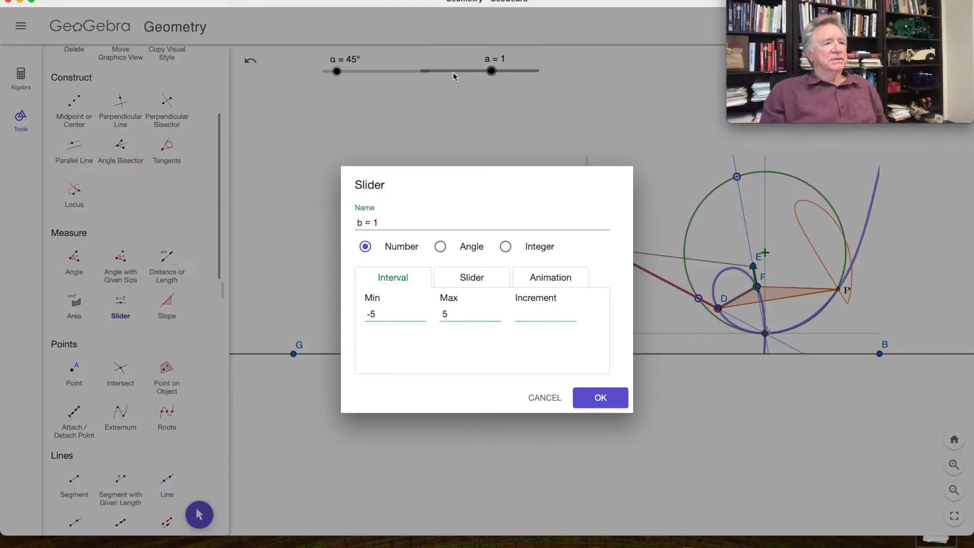
pyautogui.click(454, 77)
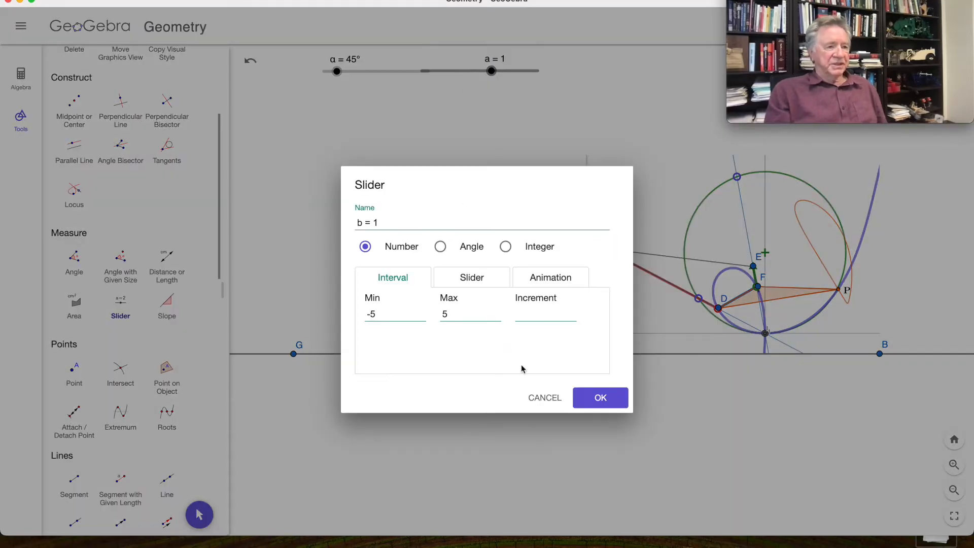
pyautogui.click(544, 398)
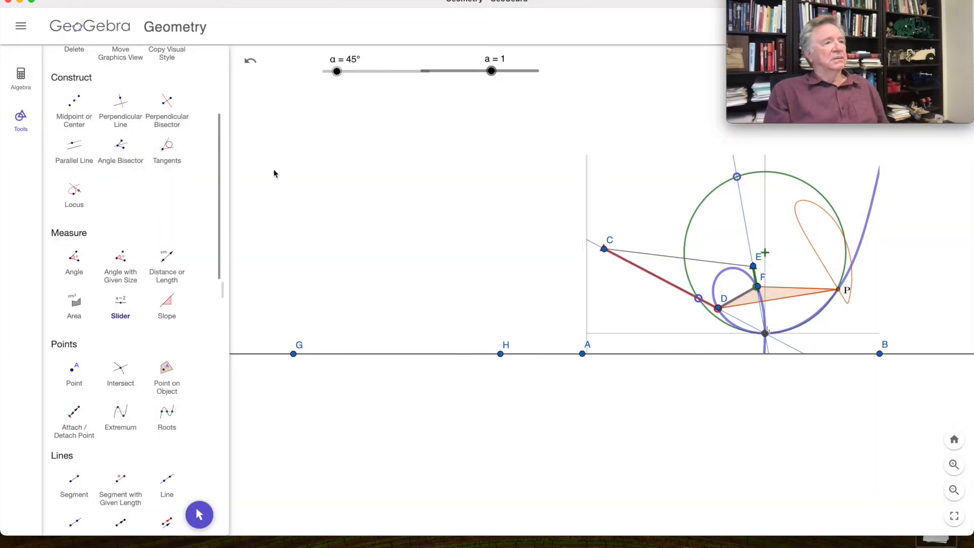
pyautogui.click(248, 62)
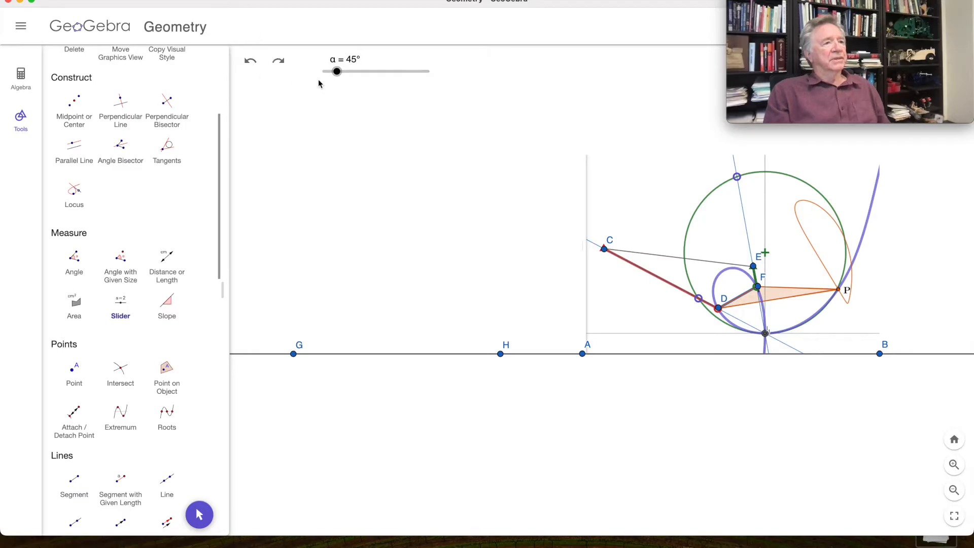
pyautogui.click(376, 75)
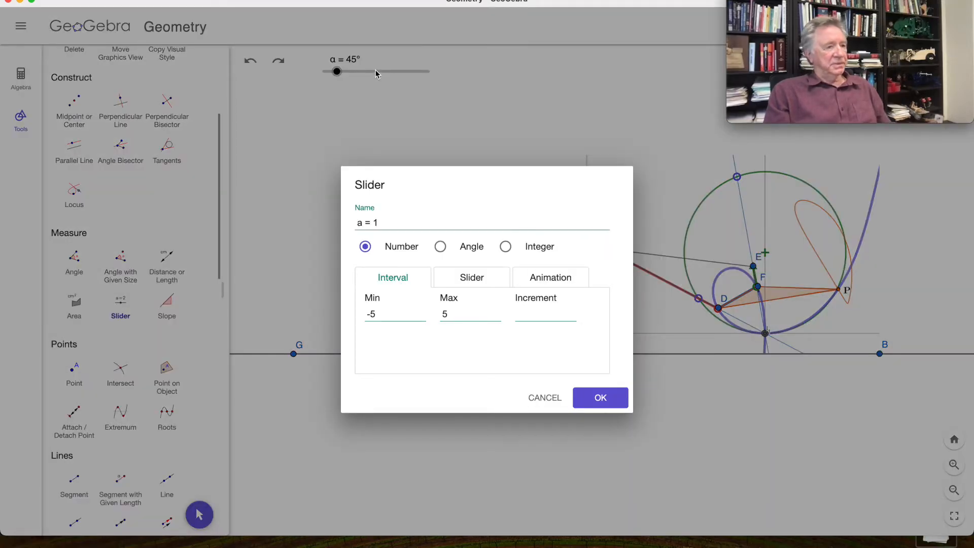
pyautogui.press('Escape')
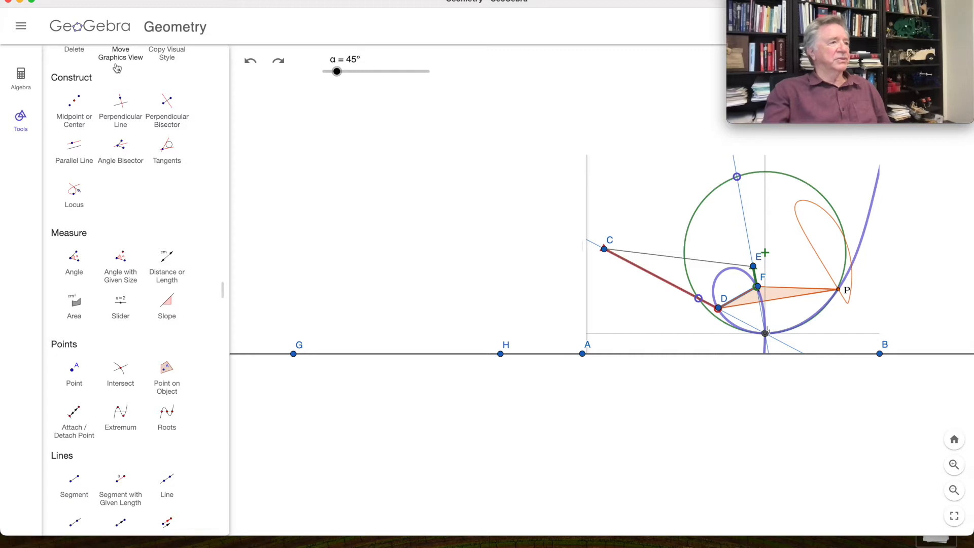
# - Start the animation of the angle slider α
pyautogui.scroll(4, 152, 117)
pyautogui.click(74, 91)
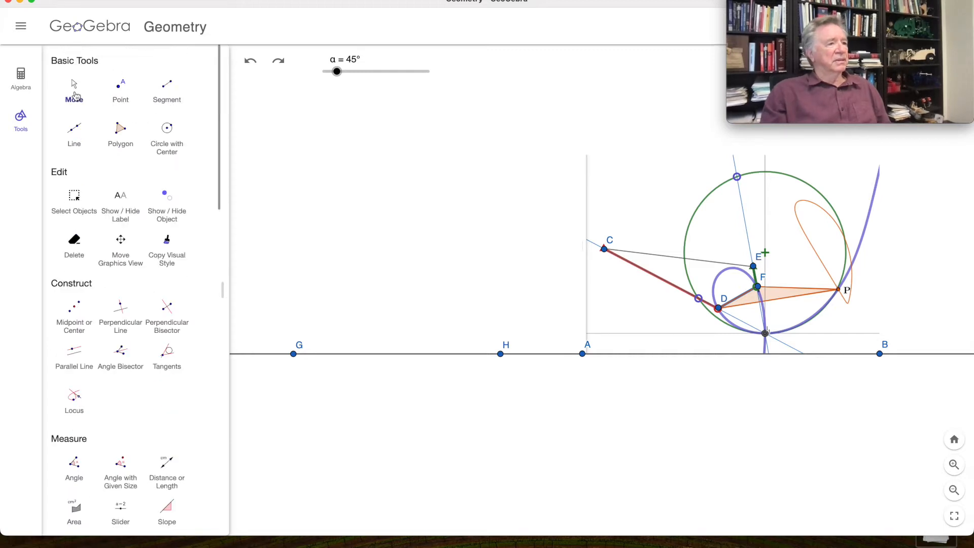
pyautogui.click(405, 73)
pyautogui.click(472, 95)
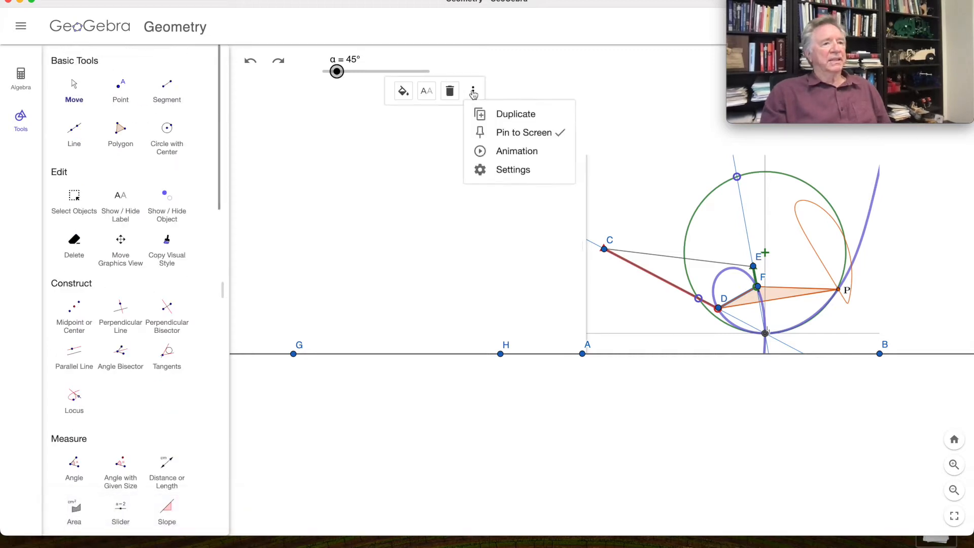
pyautogui.click(509, 152)
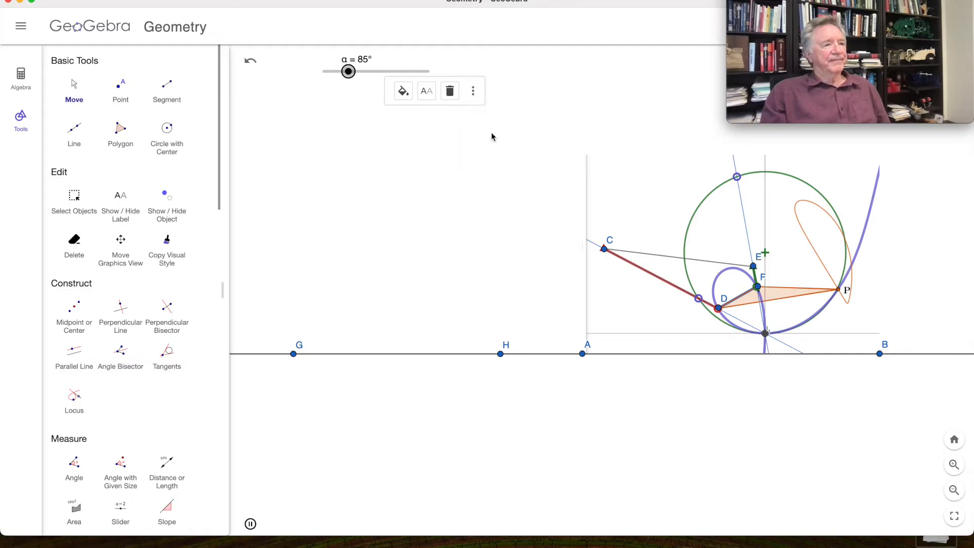
# - Open the settings of slider α and try to change its Repeat mode while the animation runs
pyautogui.click(473, 91)
pyautogui.click(498, 172)
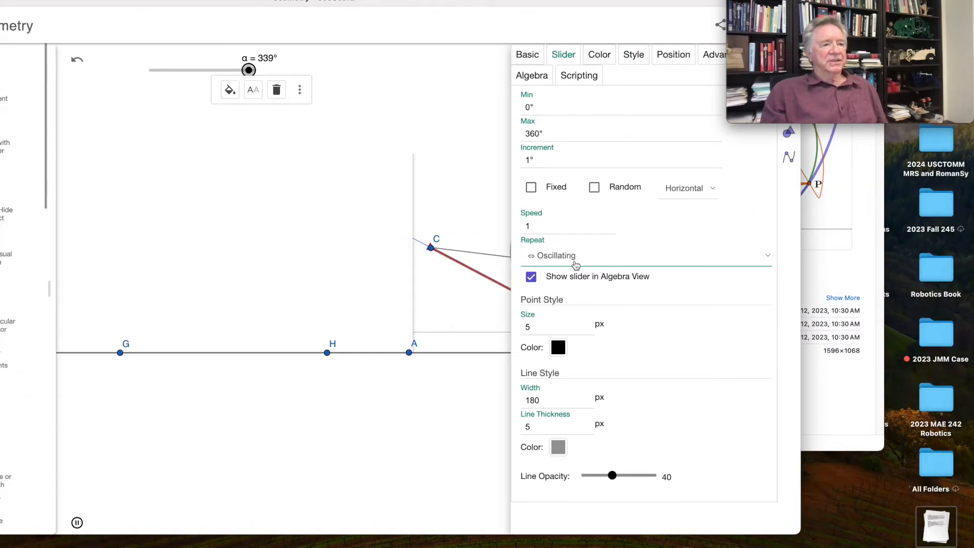
pyautogui.click(576, 263)
pyautogui.click(581, 273)
pyautogui.click(579, 264)
pyautogui.click(576, 276)
pyautogui.click(766, 257)
pyautogui.click(753, 256)
pyautogui.click(768, 264)
pyautogui.click(767, 263)
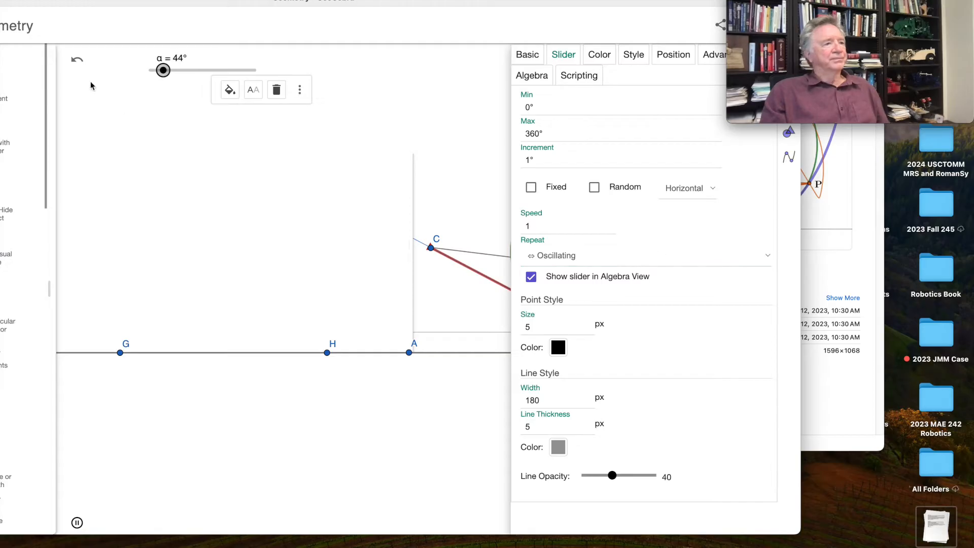
# - Pause the animation and set slider α's Repeat mode to Increasing, closing its settings and bringing the drawing back into view
pyautogui.click(77, 522)
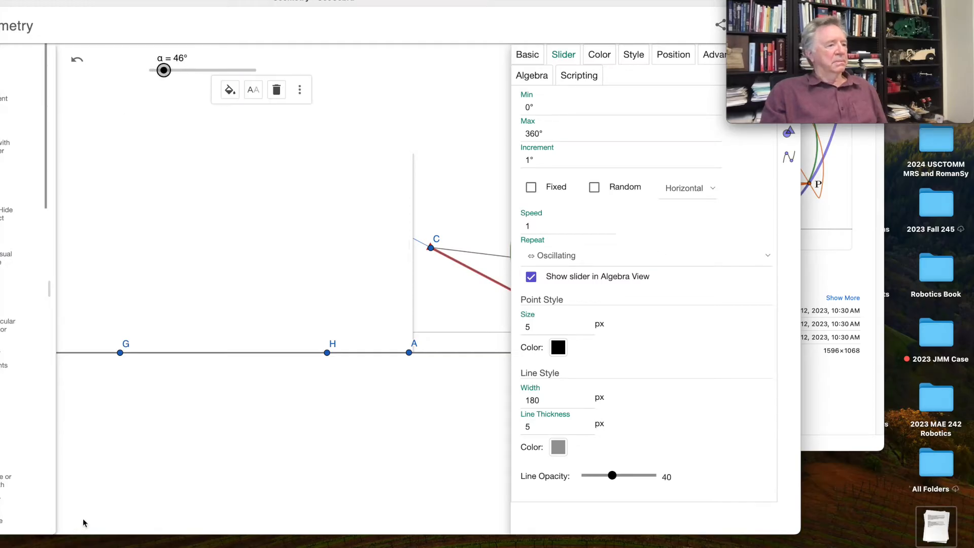
pyautogui.click(768, 257)
pyautogui.click(694, 270)
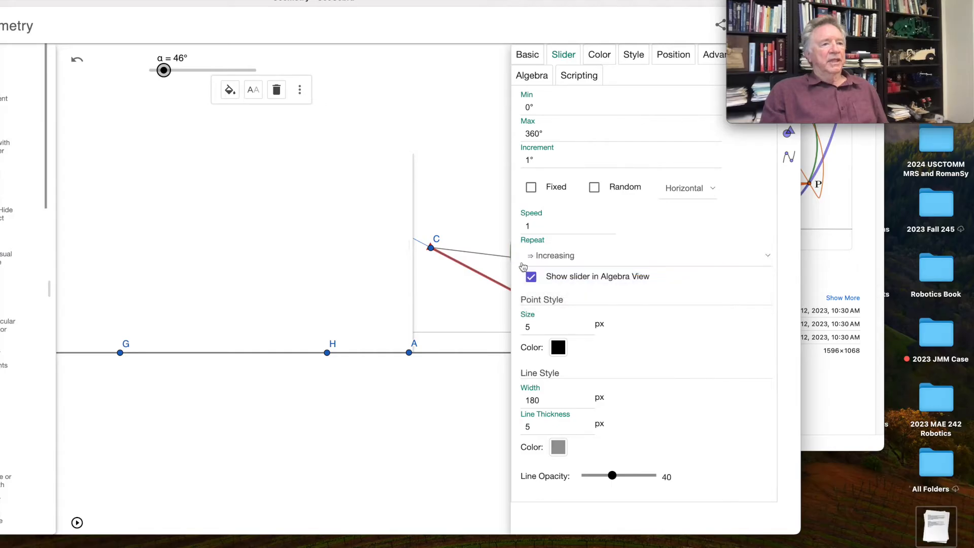
pyautogui.moveTo(548, 3); pyautogui.dragTo(477, 39)
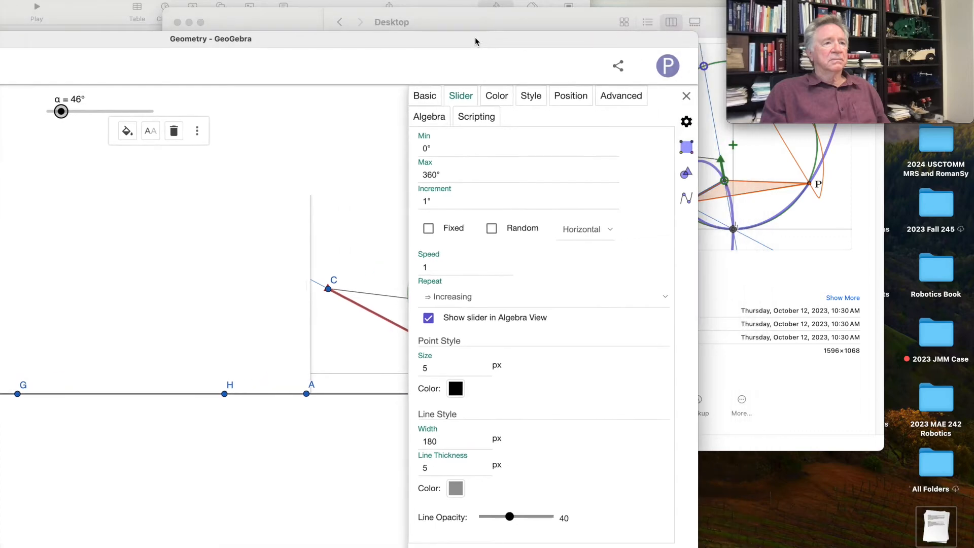
pyautogui.click(687, 95)
pyautogui.moveTo(147, 44); pyautogui.dragTo(508, 11)
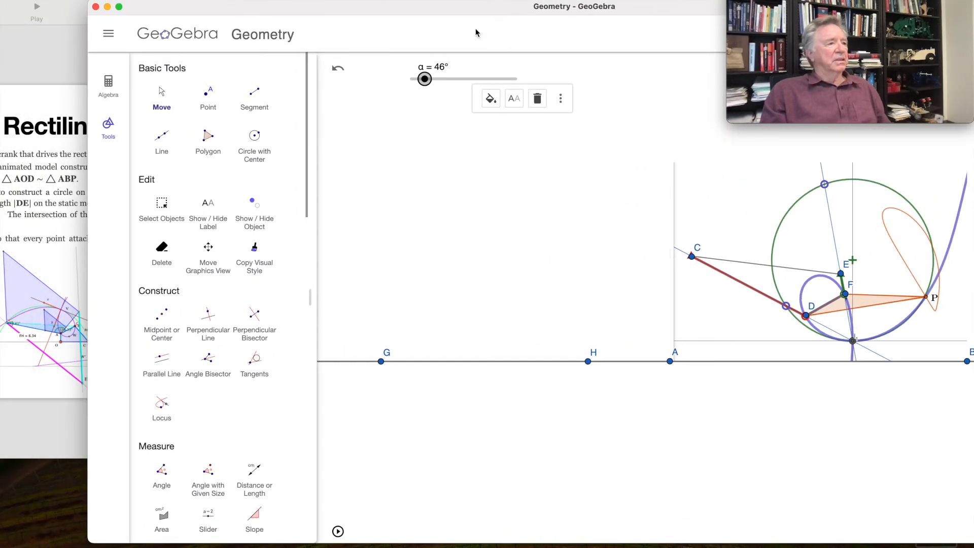
# - Construct a counterclockwise angle of size α from point H about vertex G with Angle with Given Size
pyautogui.click(209, 470)
pyautogui.click(587, 362)
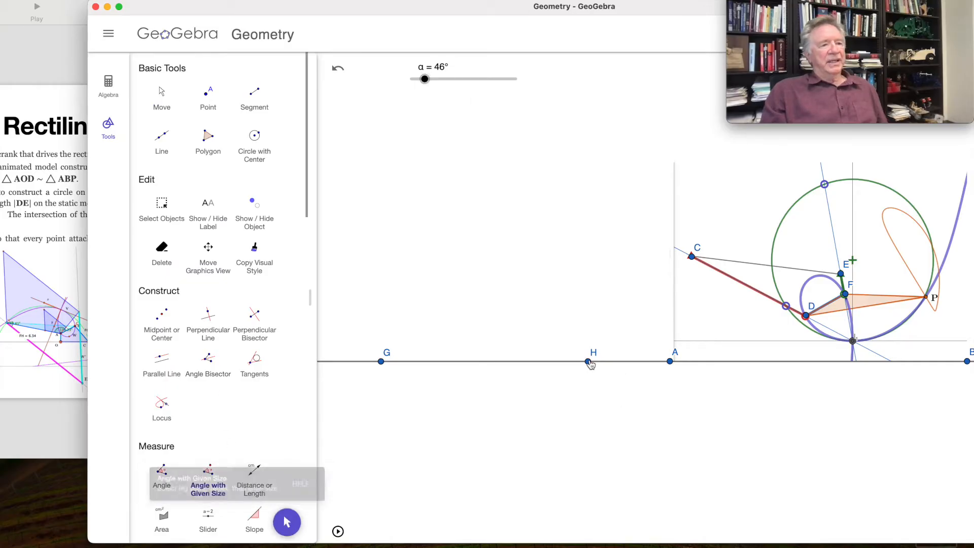
pyautogui.click(381, 362)
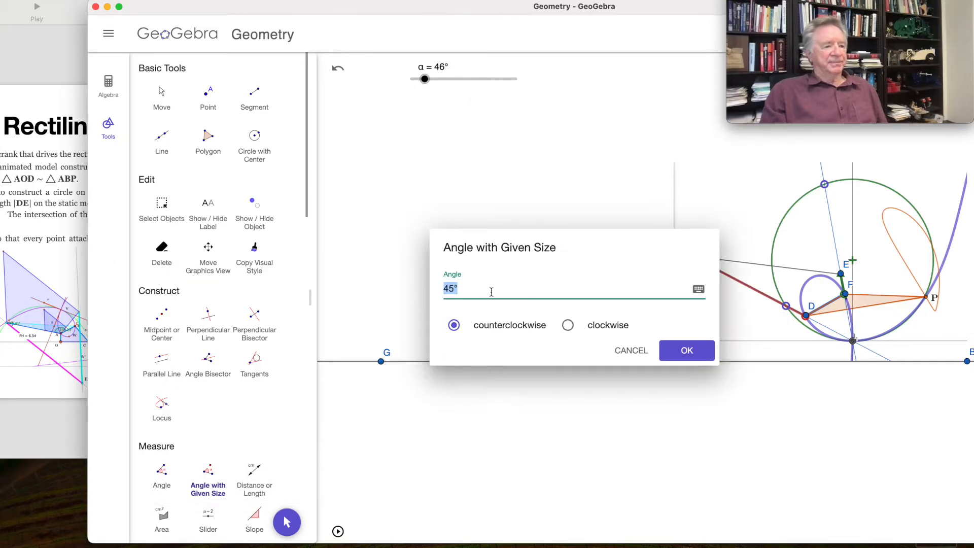
pyautogui.press('BackSpace')
pyautogui.click(698, 290)
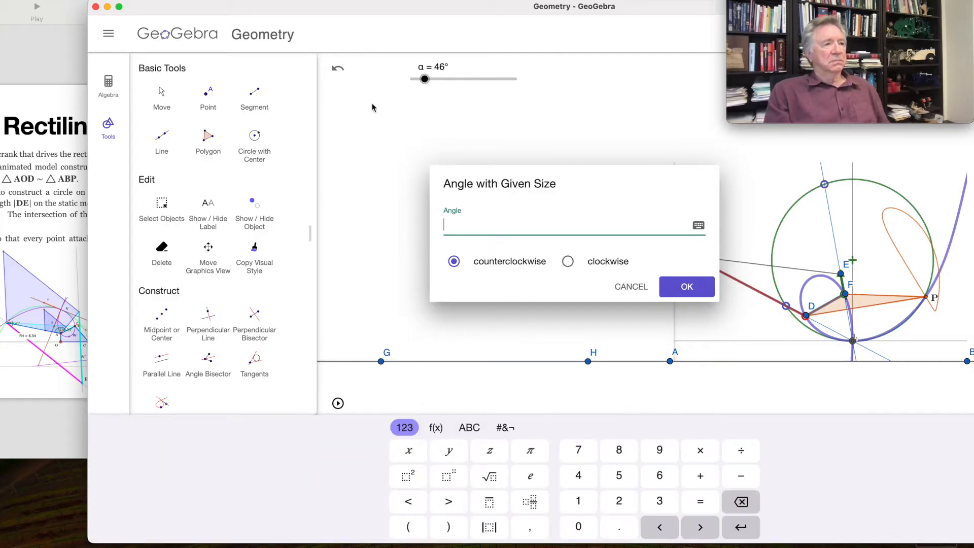
pyautogui.moveTo(372, 9)
pyautogui.mouseDown()
pyautogui.moveTo(343, 0)
pyautogui.moveTo(355, 0)
pyautogui.mouseUp()
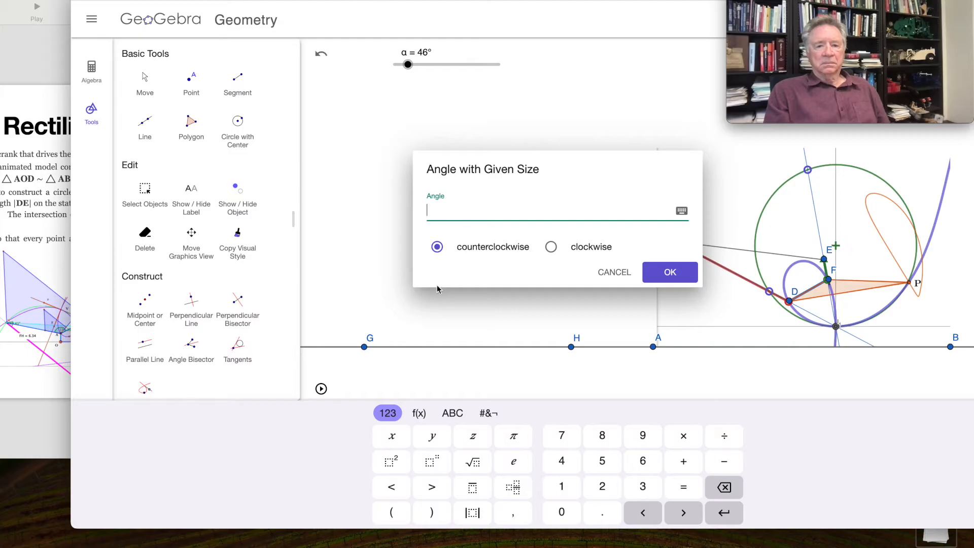
pyautogui.click(458, 416)
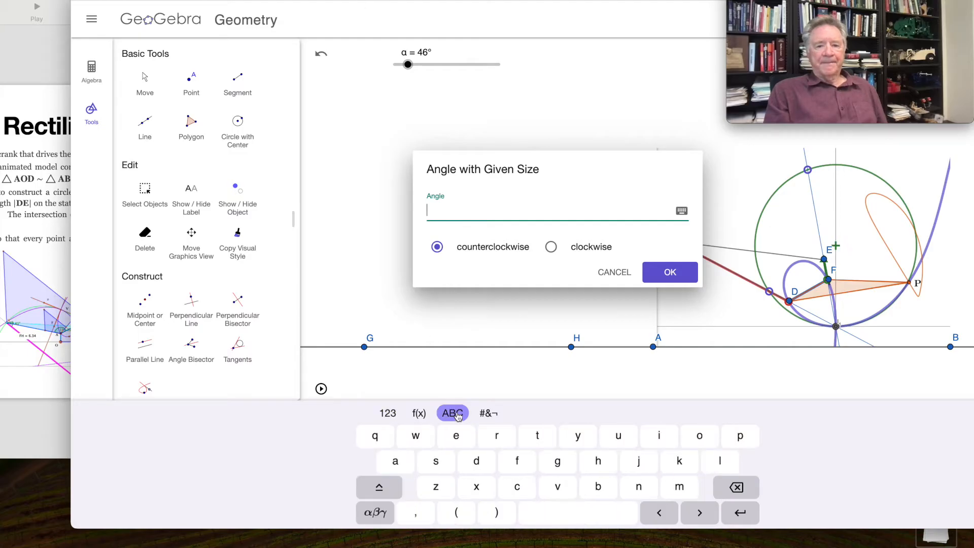
pyautogui.click(378, 512)
pyautogui.click(403, 463)
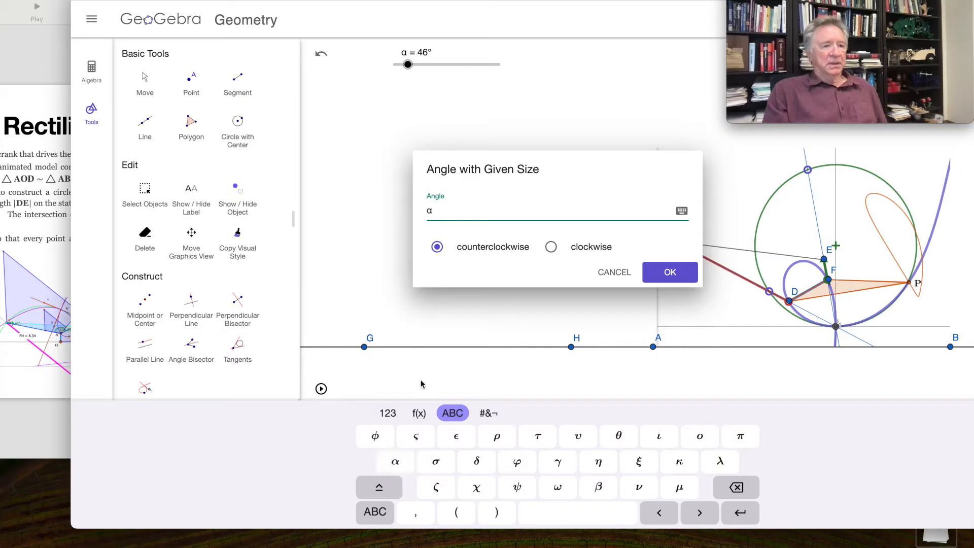
pyautogui.click(671, 273)
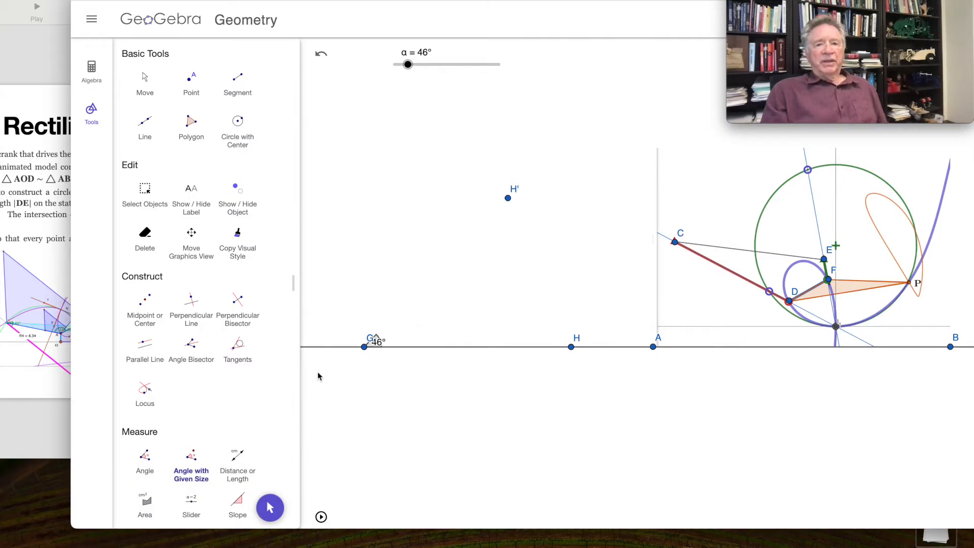
# - Draw a line through points G and H'
pyautogui.click(146, 133)
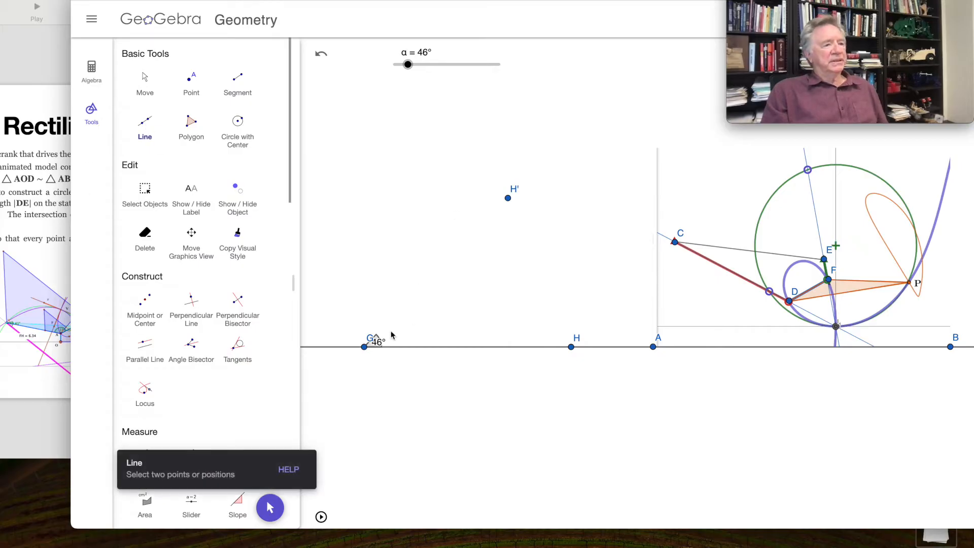
pyautogui.click(365, 347)
pyautogui.click(508, 198)
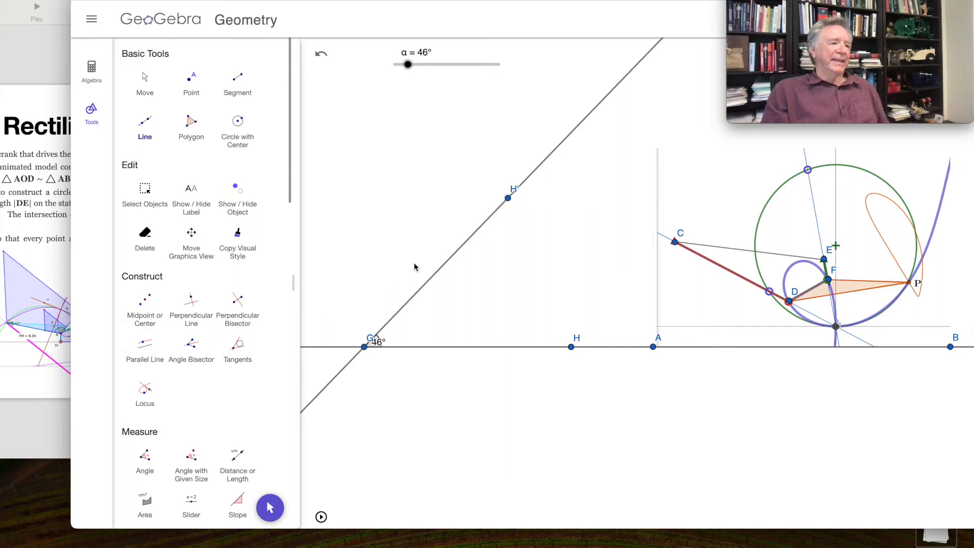
# - Color the line through G and H' brown (#993300) and set its line thickness to 1
pyautogui.click(270, 508)
pyautogui.click(452, 263)
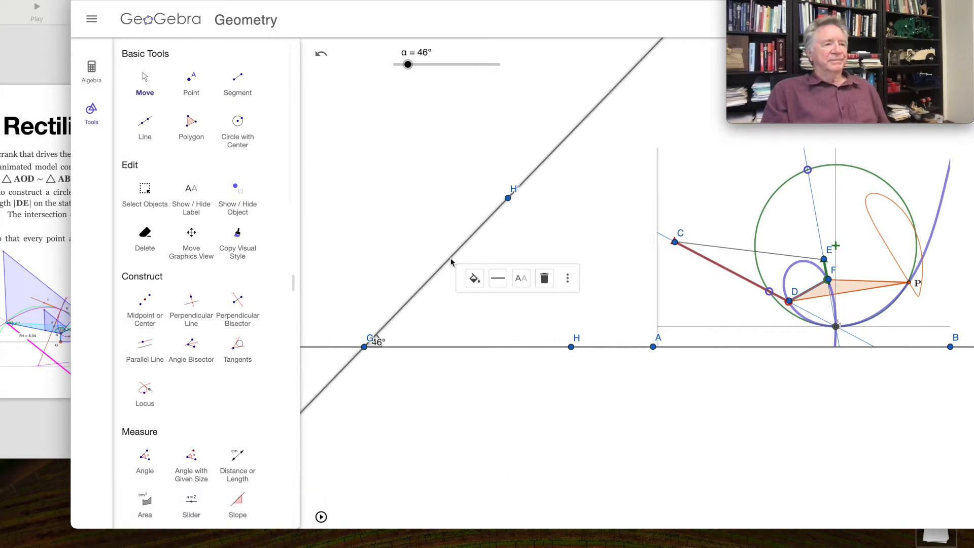
pyautogui.click(475, 278)
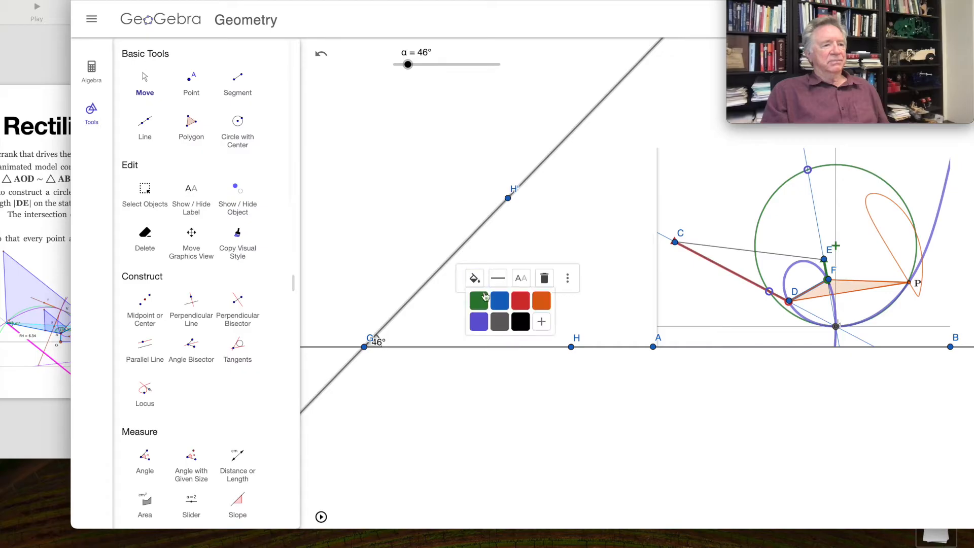
pyautogui.click(543, 327)
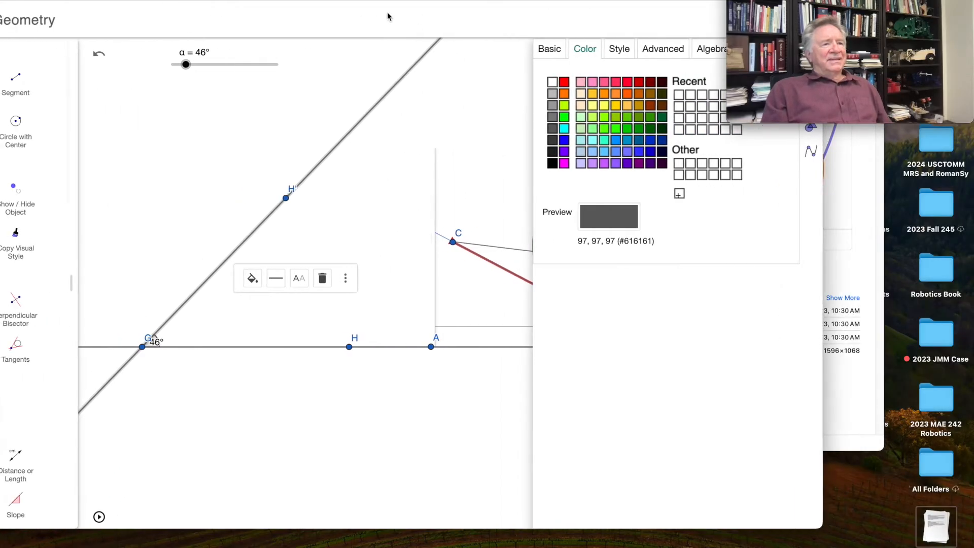
pyautogui.click(641, 107)
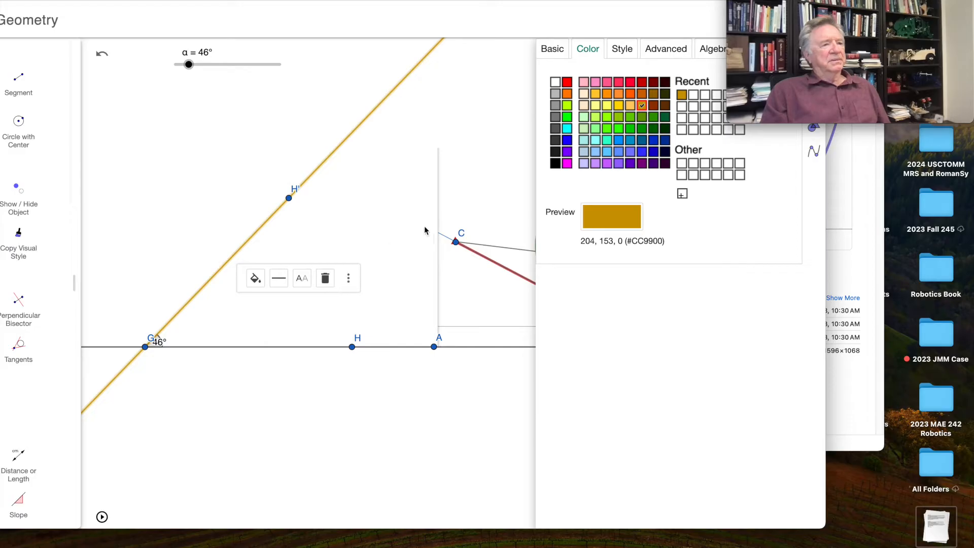
pyautogui.click(644, 94)
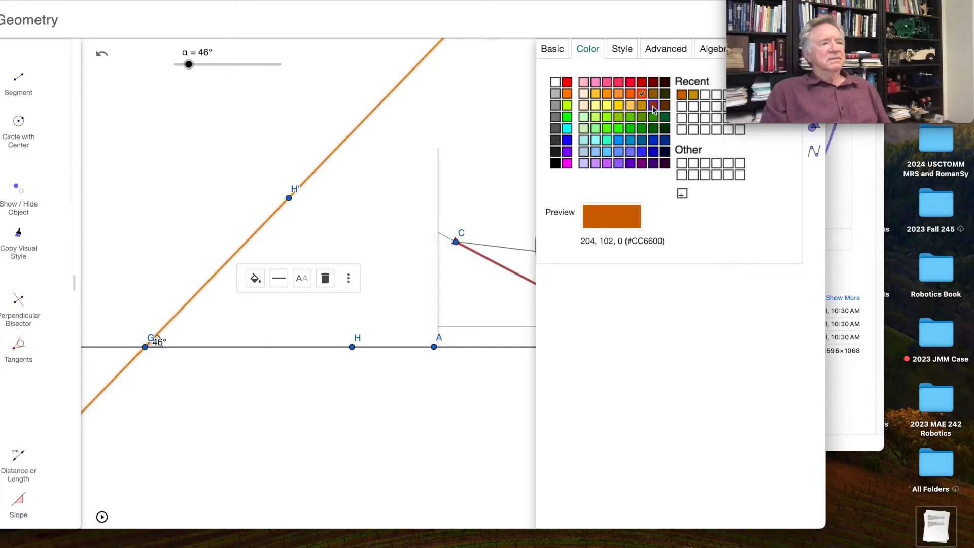
pyautogui.click(654, 107)
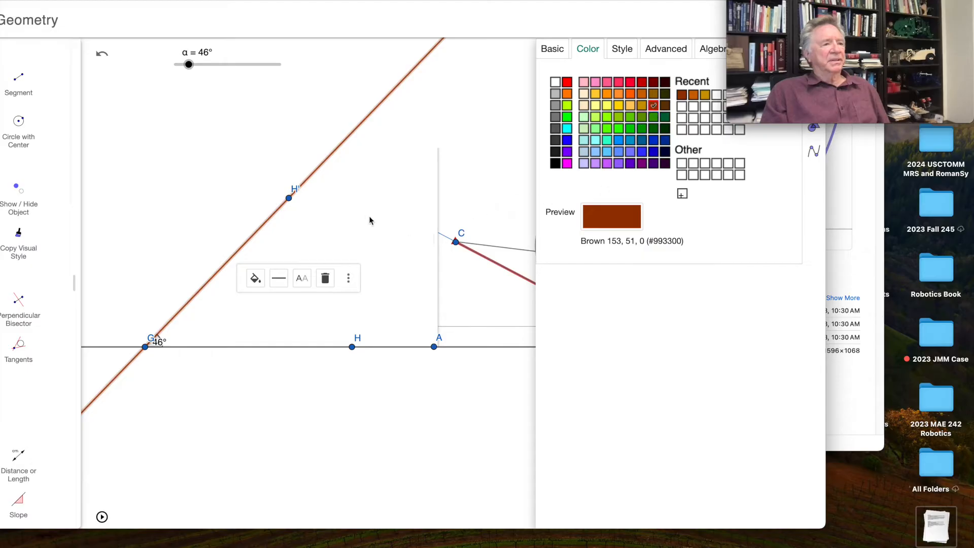
pyautogui.click(280, 280)
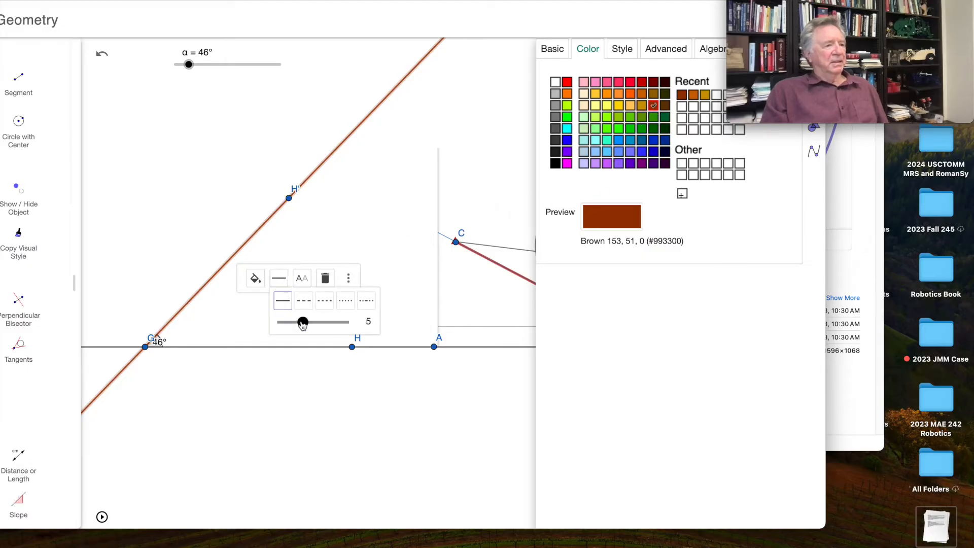
pyautogui.moveTo(303, 324); pyautogui.dragTo(257, 327)
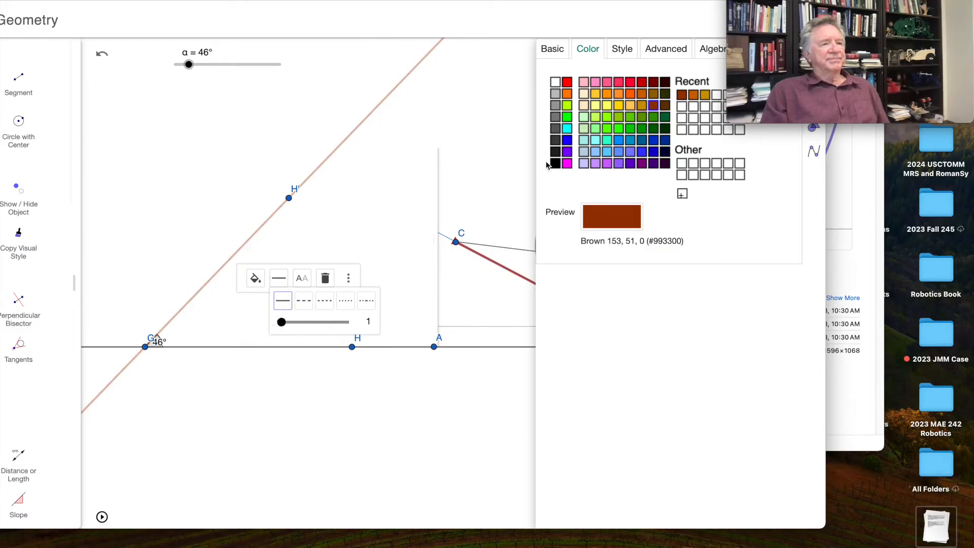
# - Close the object settings and sweep slider α to 154° to test the rotation of the line through G
pyautogui.moveTo(259, 1); pyautogui.dragTo(320, 1)
pyautogui.moveTo(249, 69)
pyautogui.mouseDown()
pyautogui.moveTo(278, 65)
pyautogui.moveTo(239, 65)
pyautogui.moveTo(254, 73)
pyautogui.mouseUp()
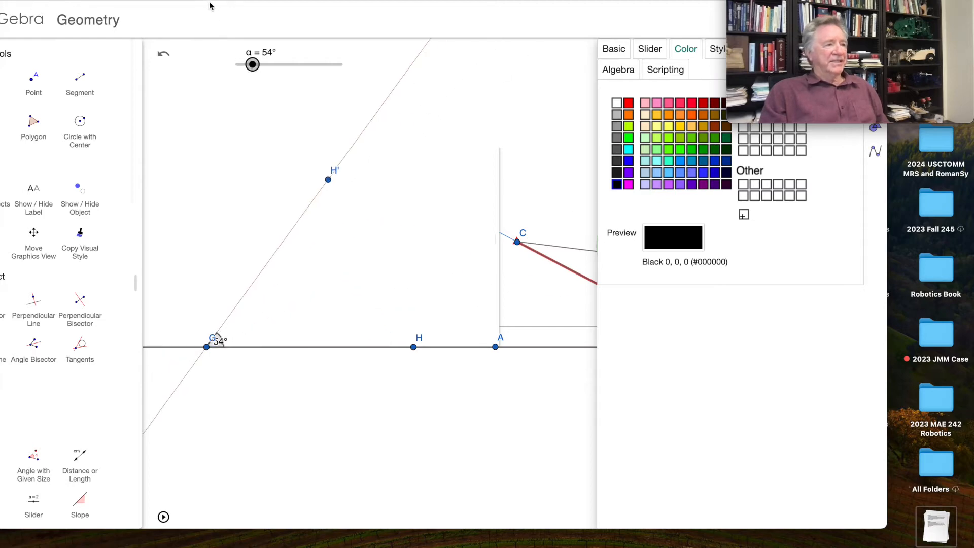
pyautogui.moveTo(454, 9); pyautogui.dragTo(228, 10)
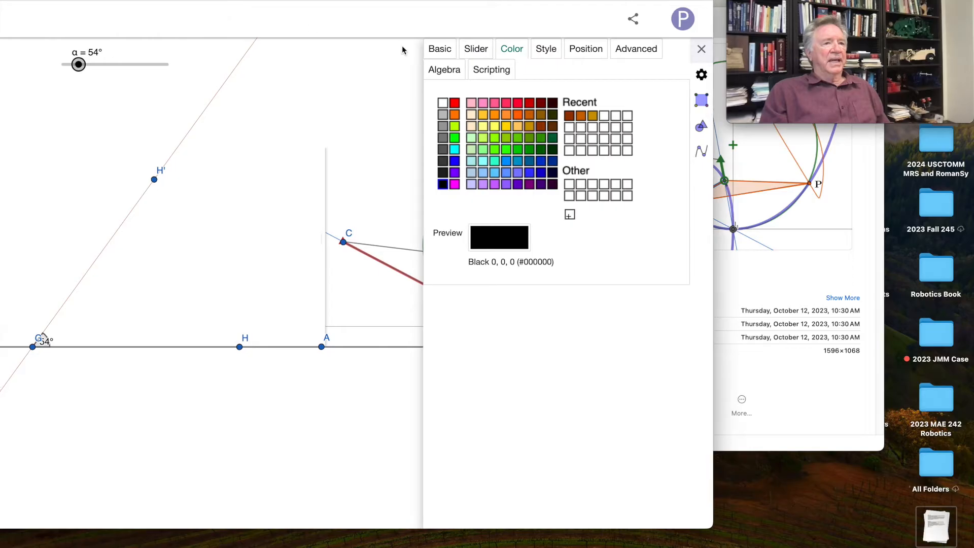
pyautogui.click(701, 49)
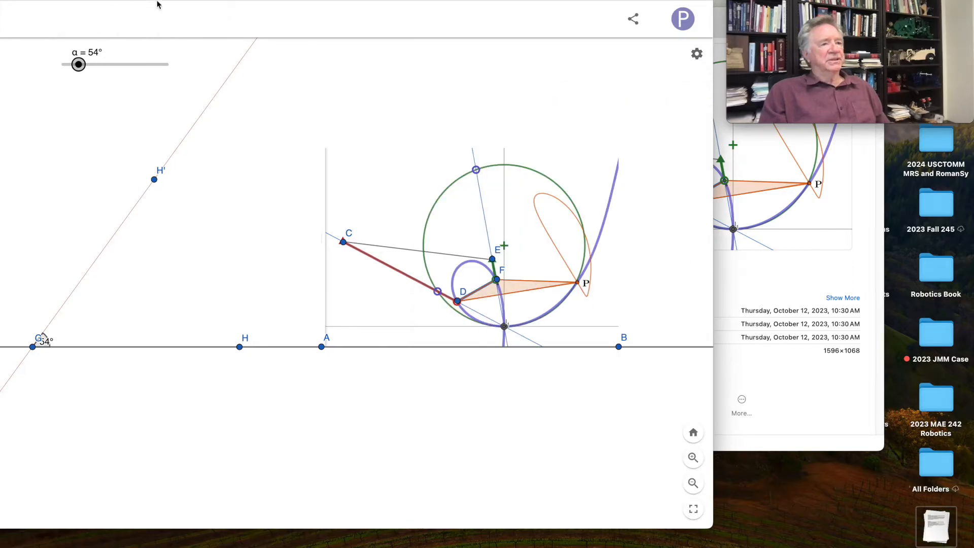
pyautogui.moveTo(135, 6); pyautogui.dragTo(279, 6)
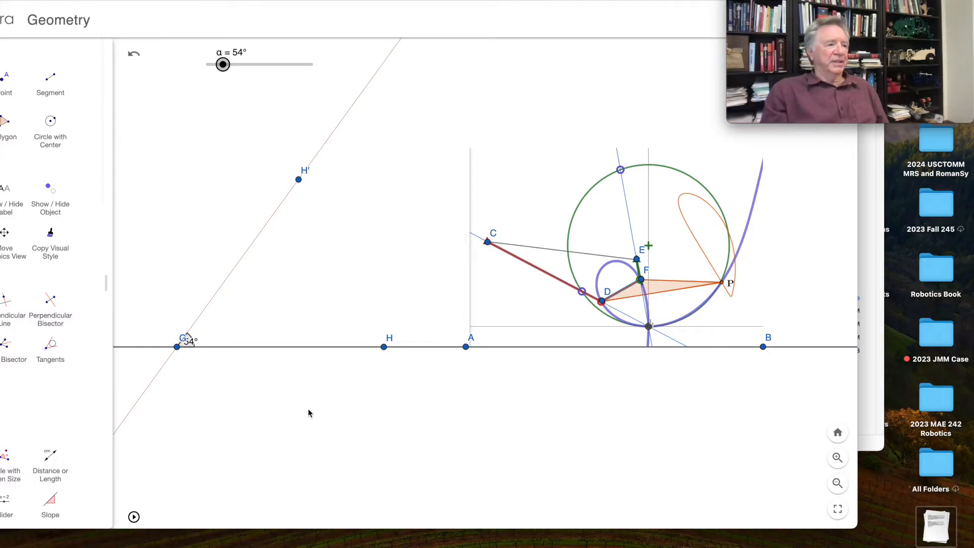
pyautogui.moveTo(223, 64); pyautogui.dragTo(253, 71)
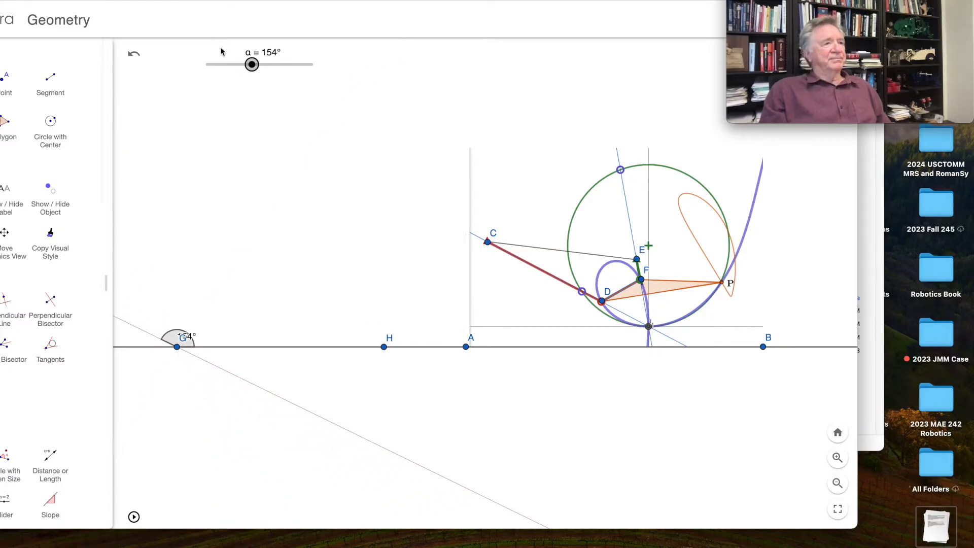
# - Hide the rotated point H' in the object list
pyautogui.moveTo(169, 0); pyautogui.dragTo(240, 0)
pyautogui.moveTo(381, 238); pyautogui.dragTo(516, 235)
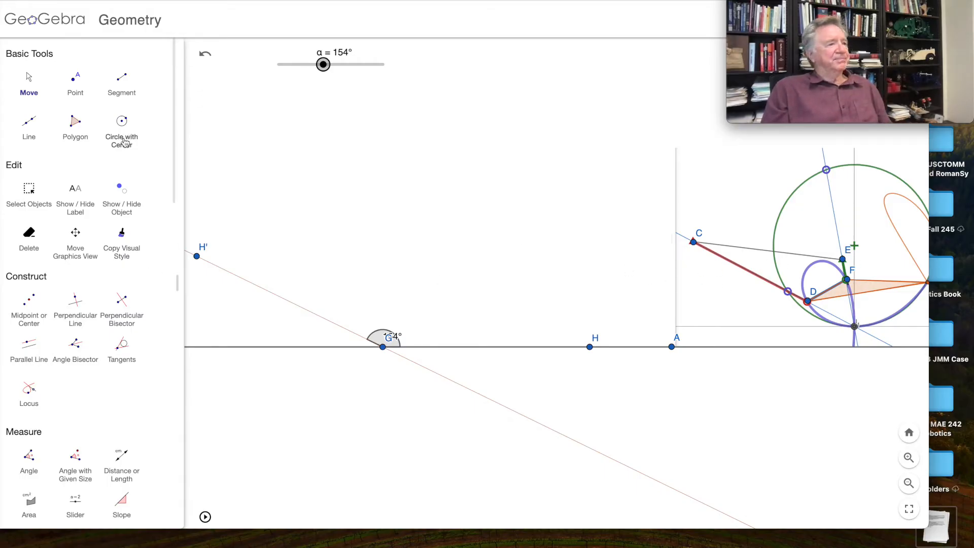
pyautogui.moveTo(66, 1); pyautogui.dragTo(111, 1)
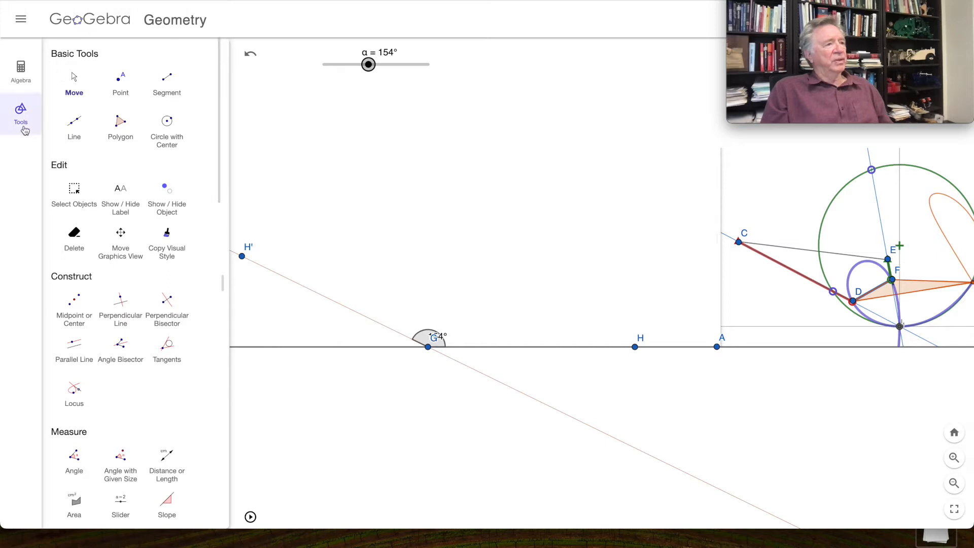
pyautogui.click(21, 70)
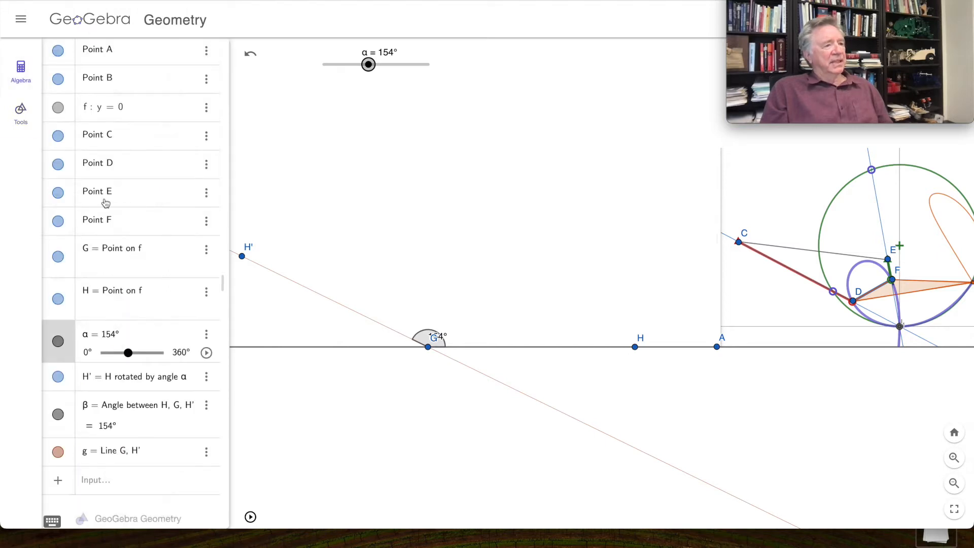
pyautogui.click(243, 258)
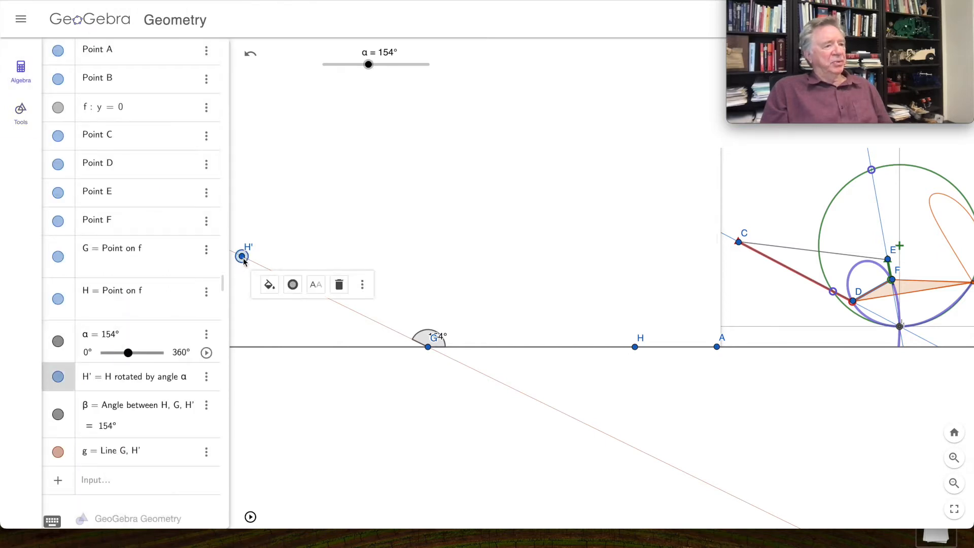
pyautogui.click(58, 380)
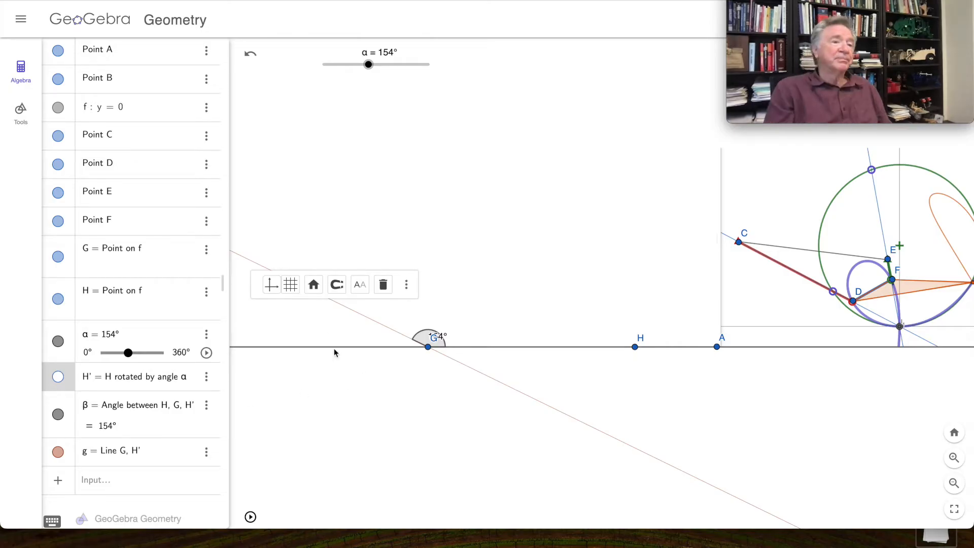
# - Draw a Compass circle centered at G with radius equal to the distance between points E and C
pyautogui.click(22, 111)
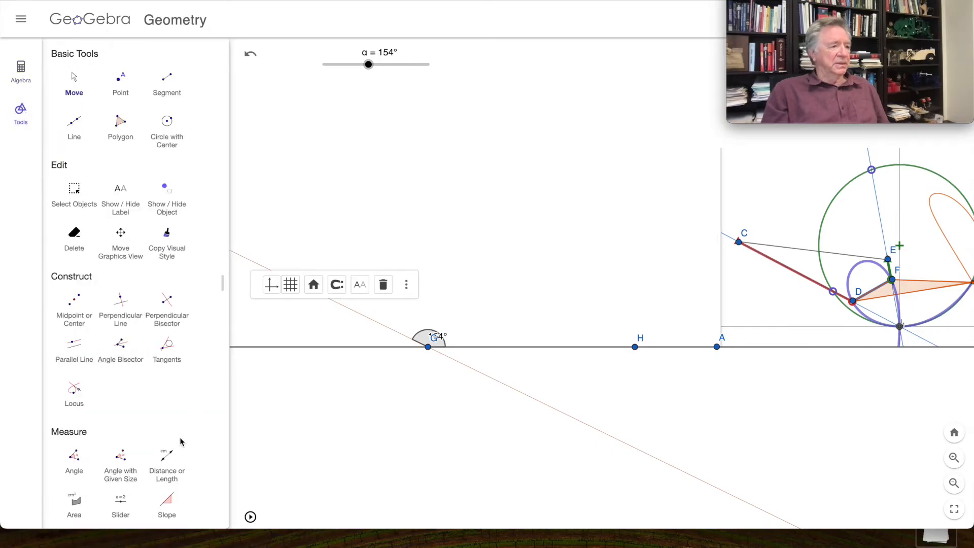
pyautogui.scroll(-5, 181, 441)
pyautogui.scroll(-5, 176, 455)
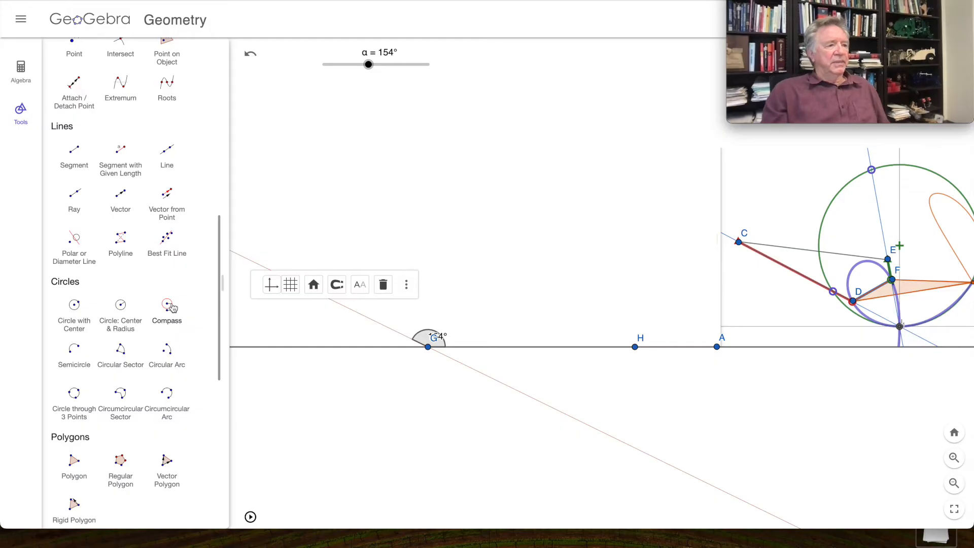
pyautogui.click(170, 306)
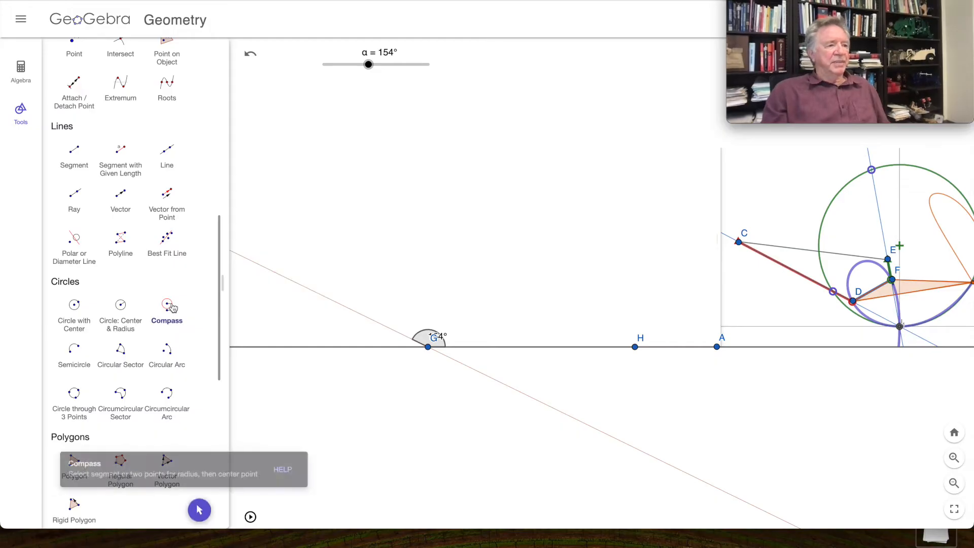
pyautogui.click(889, 260)
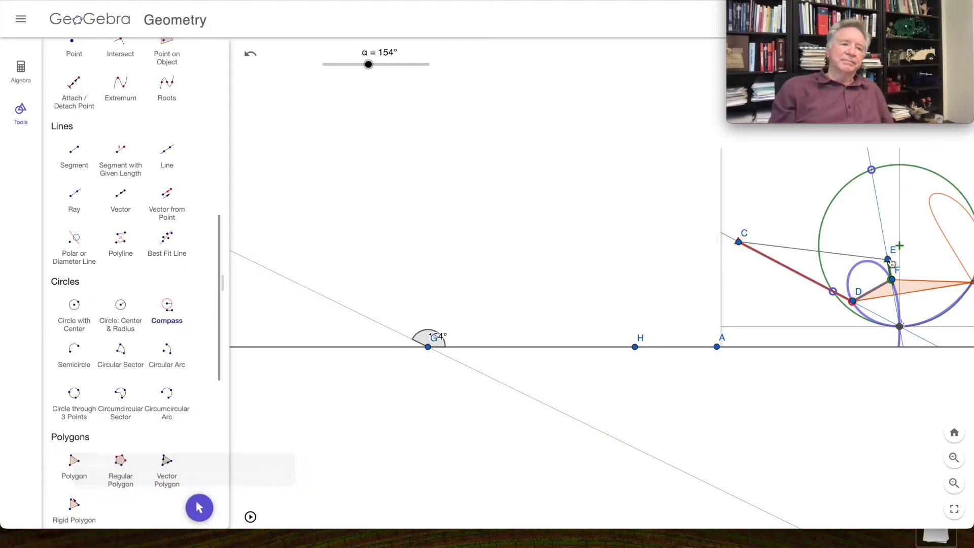
pyautogui.click(739, 243)
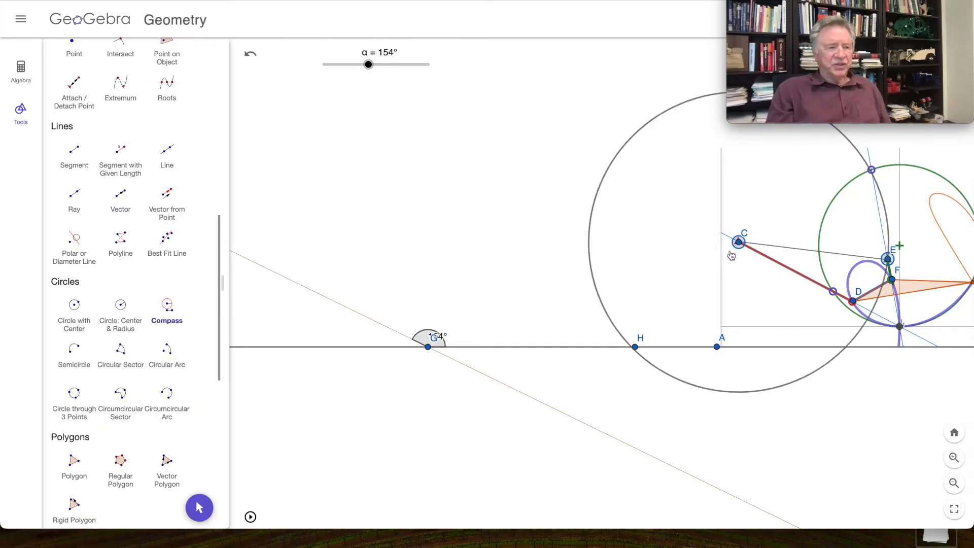
pyautogui.click(430, 348)
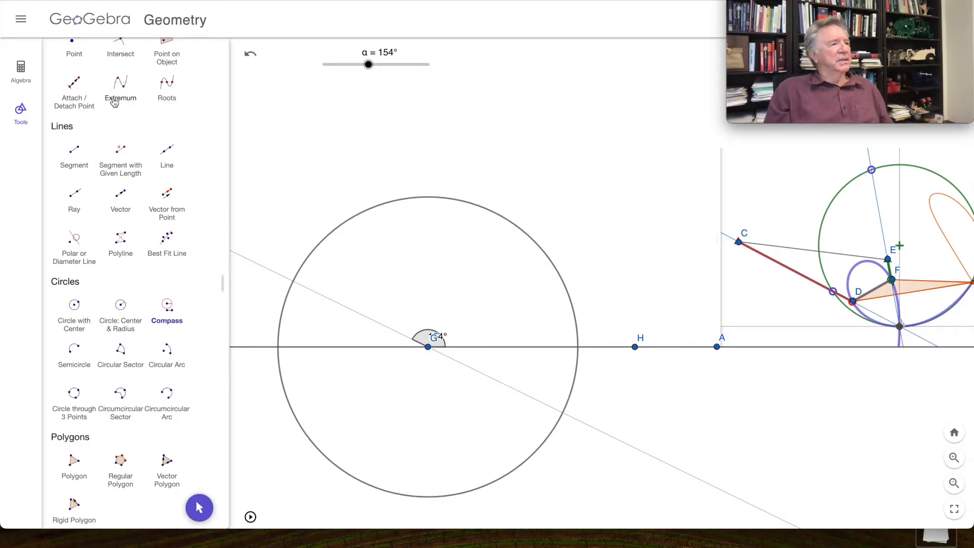
# - Mark the intersections of the circle about G with the rotating line through G
pyautogui.scroll(2, 125, 103)
pyautogui.click(120, 123)
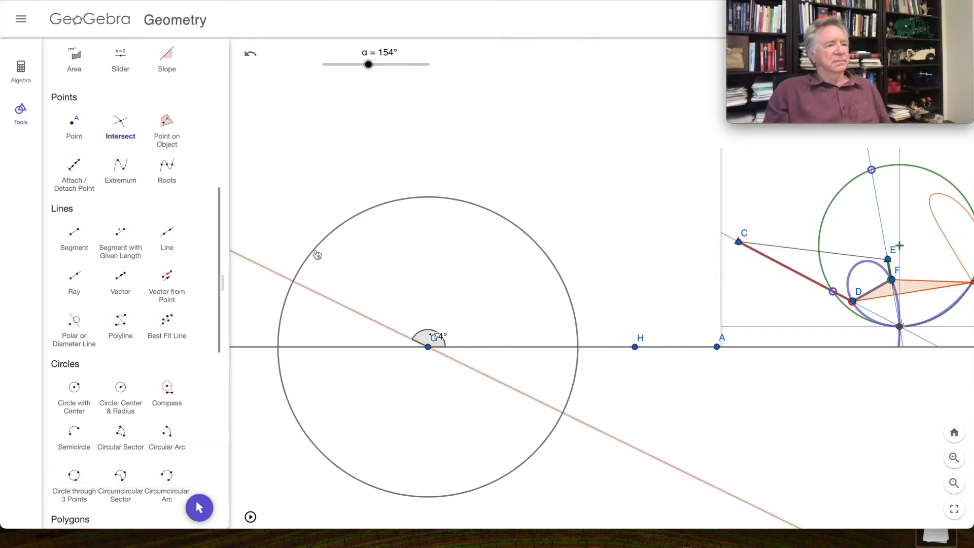
pyautogui.click(316, 254)
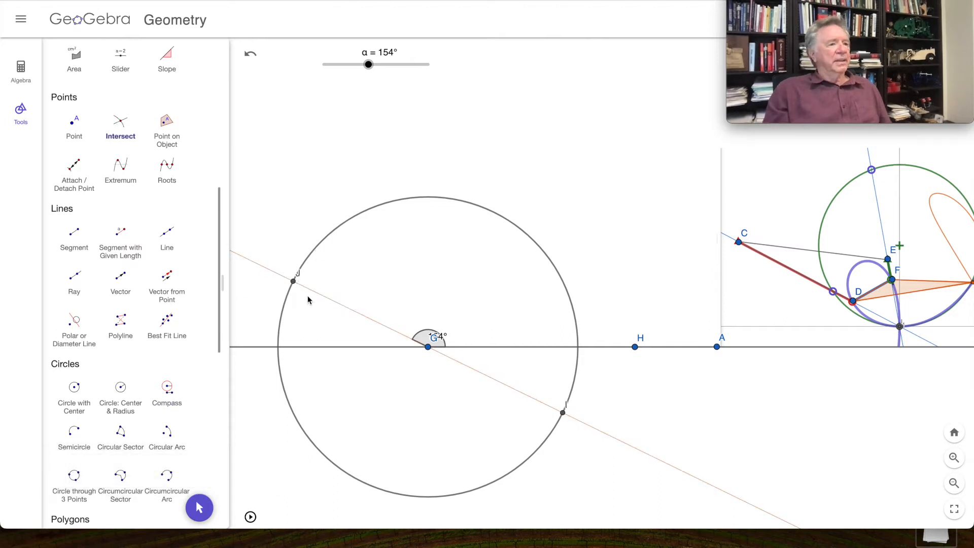
# - Hide the circle centered at G and the intersection point I
pyautogui.click(31, 87)
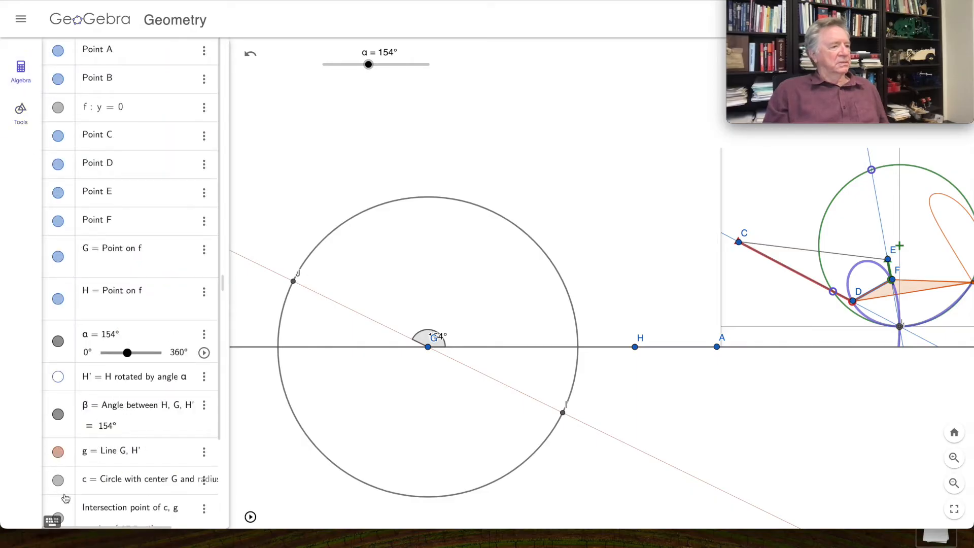
pyautogui.click(58, 480)
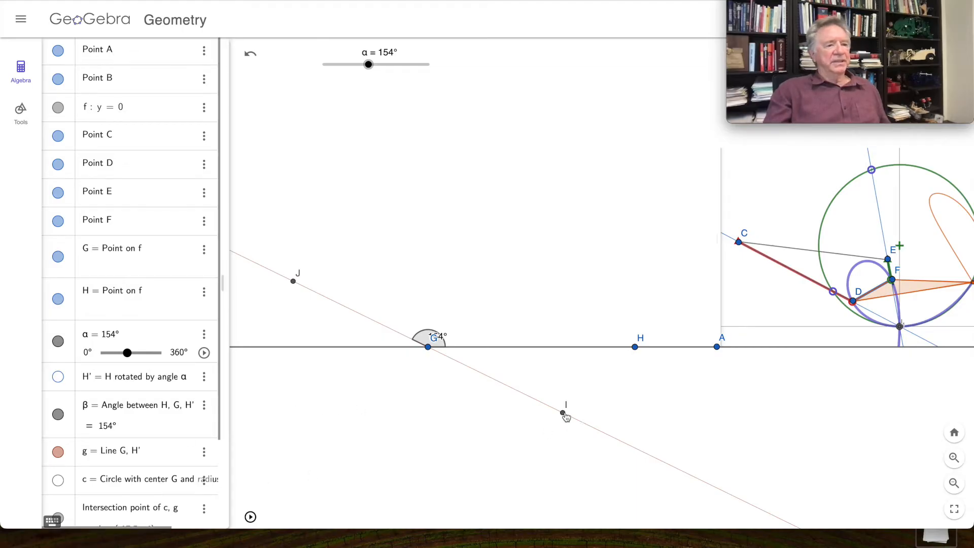
pyautogui.scroll(-5, 527, 433)
pyautogui.scroll(5, 526, 436)
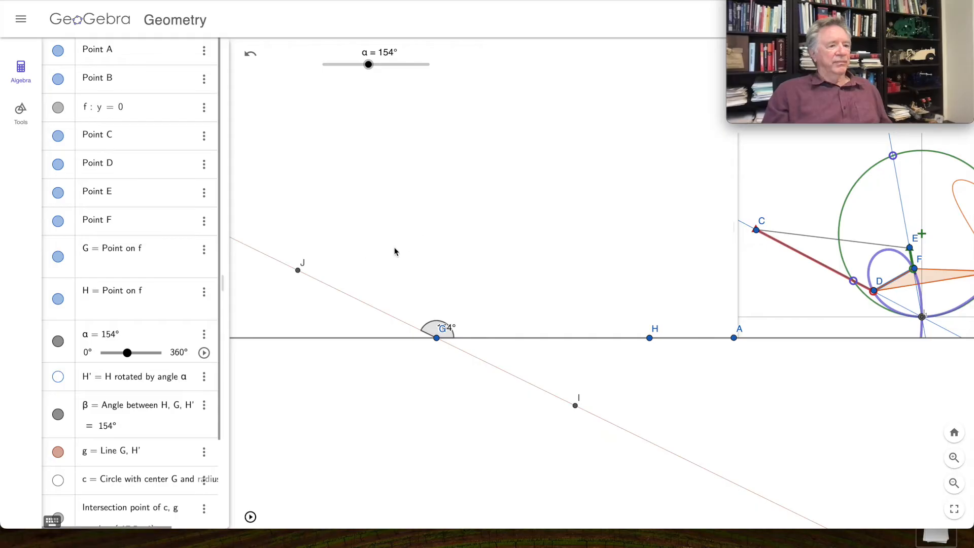
pyautogui.moveTo(451, 222); pyautogui.dragTo(430, 177)
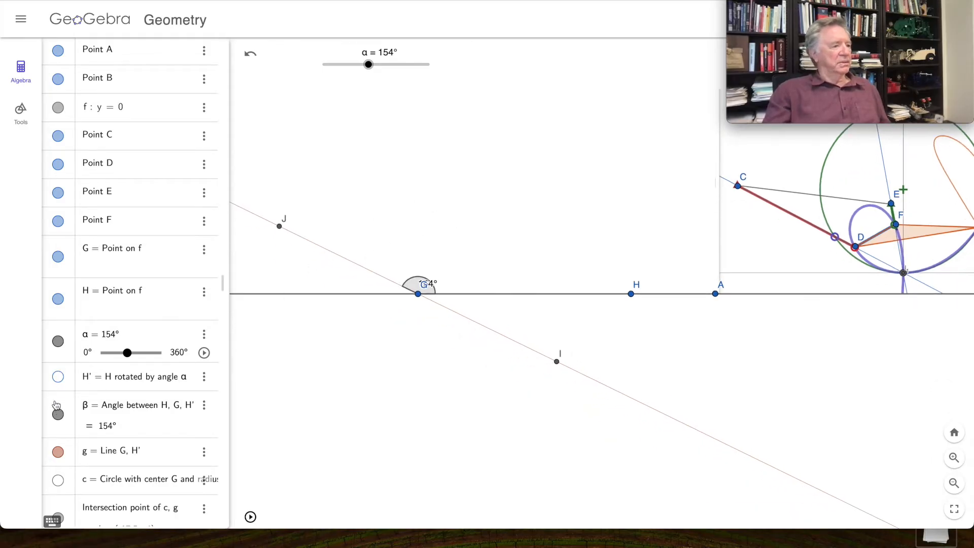
pyautogui.scroll(-3, 57, 407)
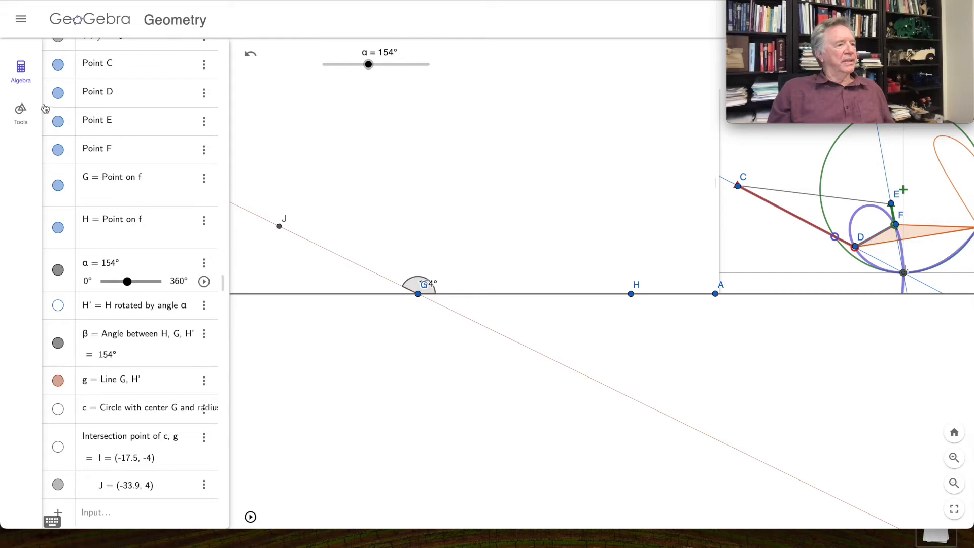
# - Place a new slider beside slider α, set it to Angle with the name γ = 45°, and enter a maximum of 360°
pyautogui.click(21, 111)
pyautogui.click(167, 392)
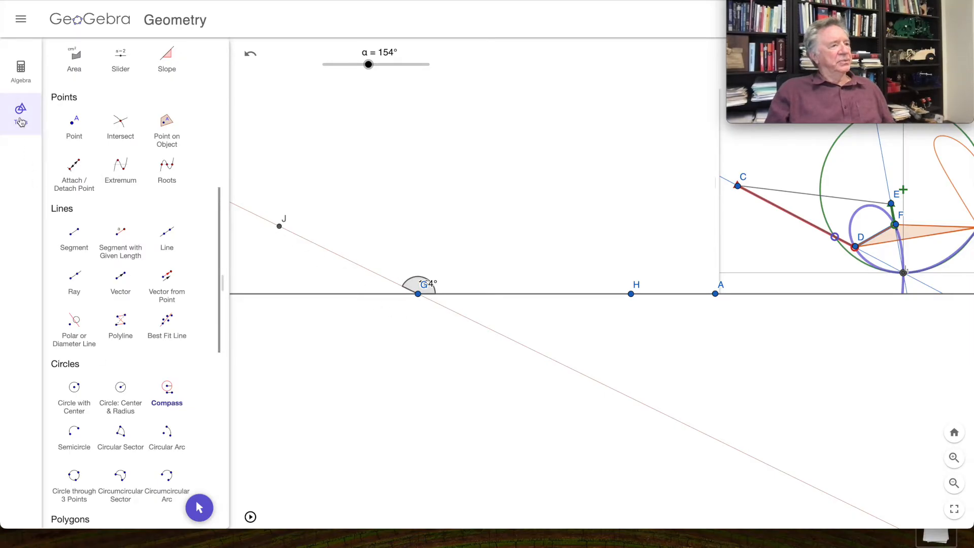
pyautogui.click(122, 60)
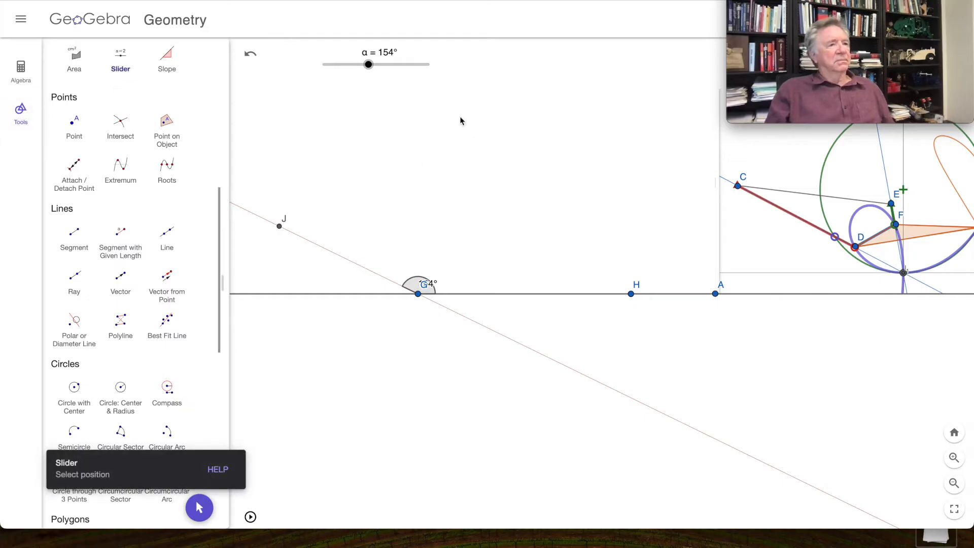
pyautogui.click(494, 64)
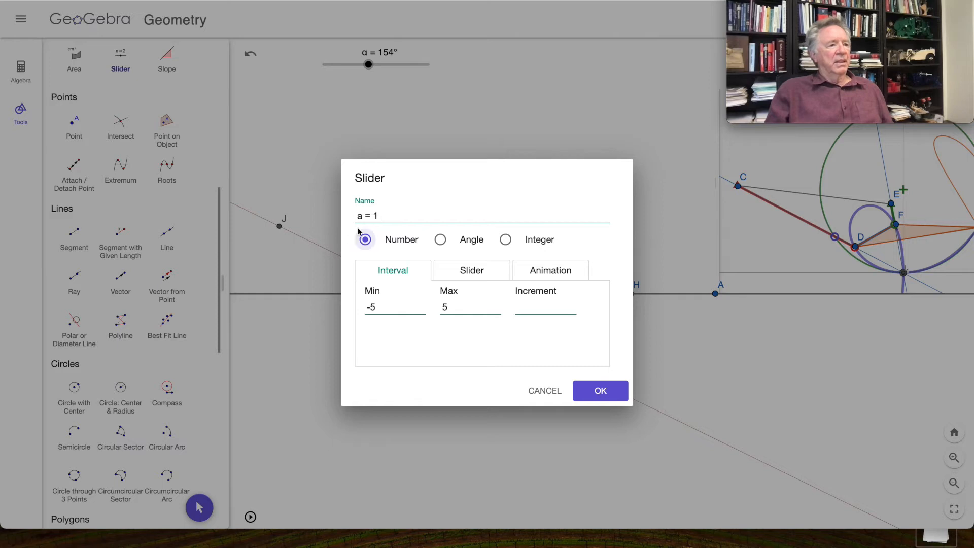
pyautogui.click(441, 242)
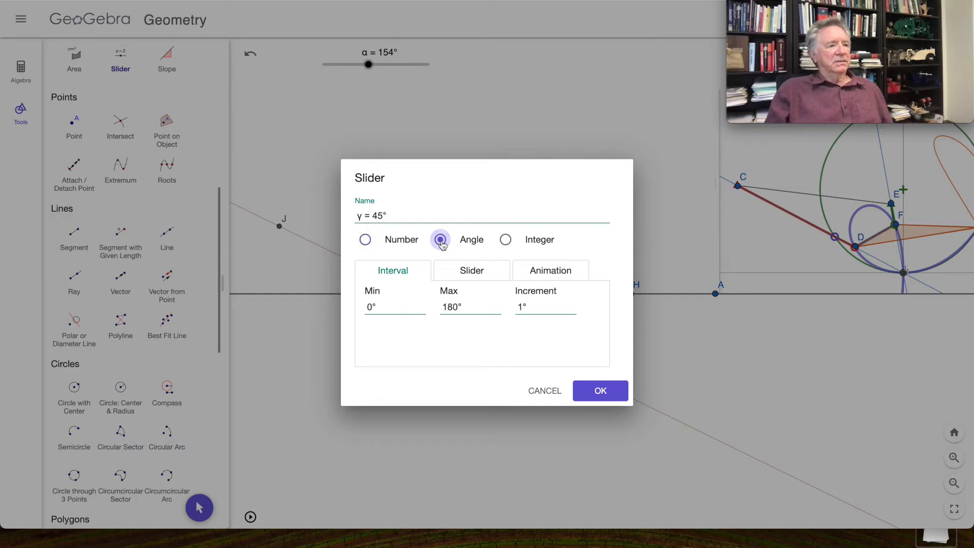
pyautogui.click(456, 307)
pyautogui.press('BackSpace')
pyautogui.press('BackSpace')
pyautogui.press('BackSpace')
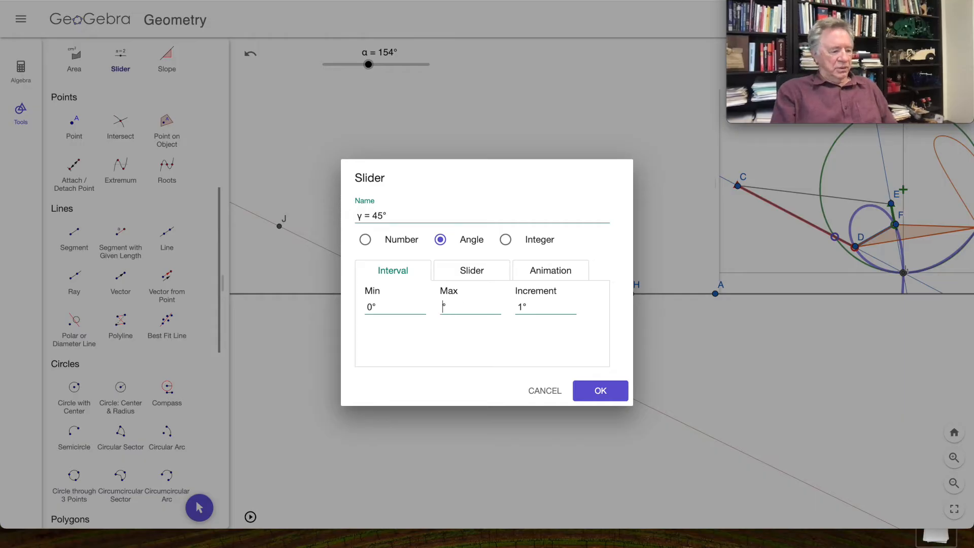
pyautogui.write('360')
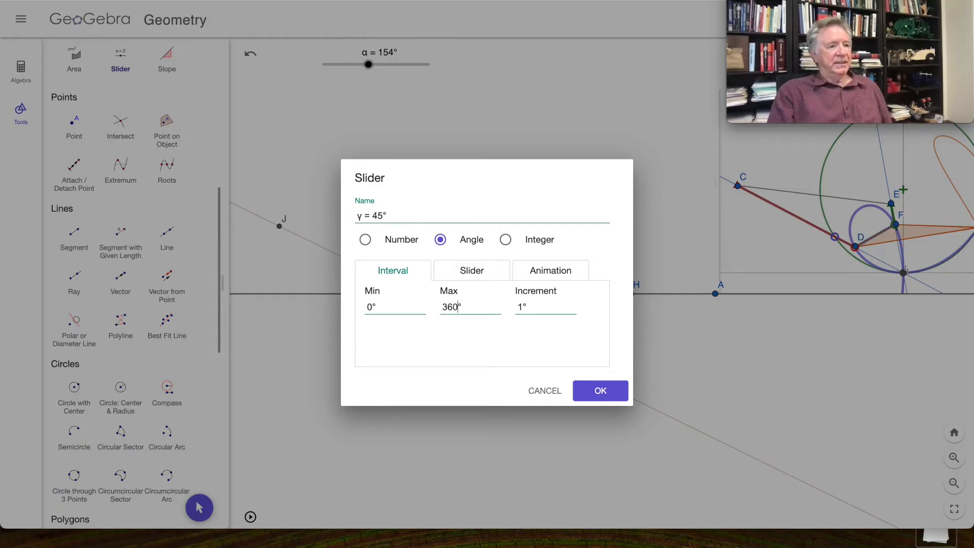
# - Set the γ slider's animation Repeat mode to Increasing and create the slider
pyautogui.click(549, 274)
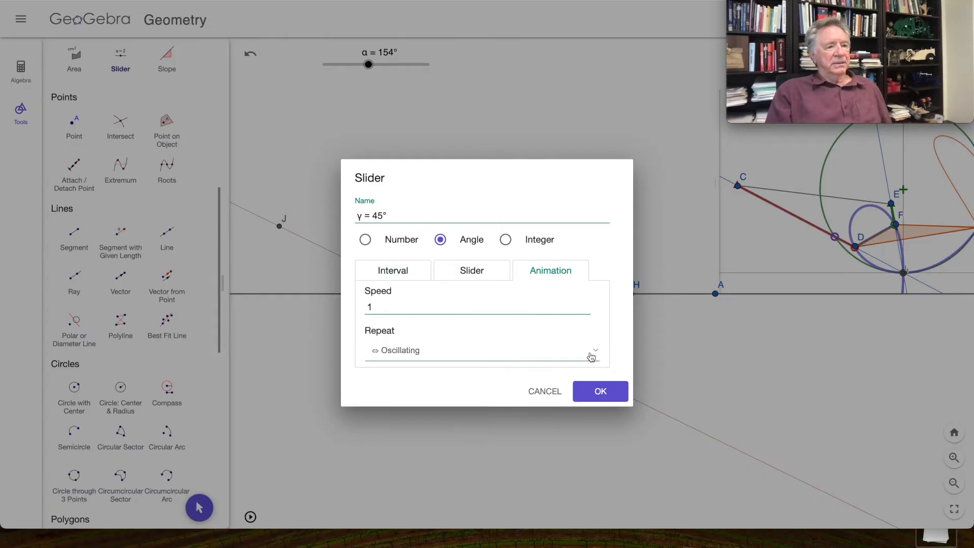
pyautogui.click(597, 356)
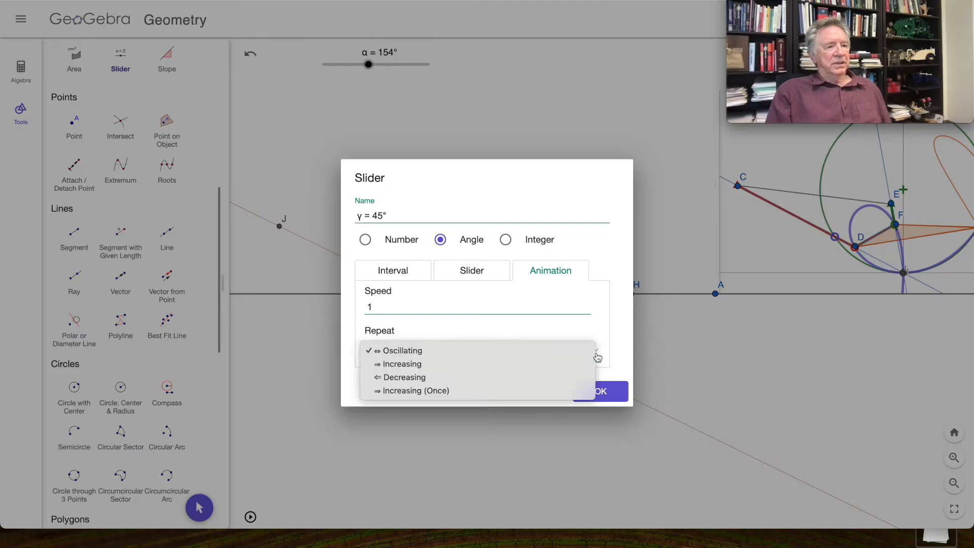
pyautogui.click(433, 365)
pyautogui.click(590, 398)
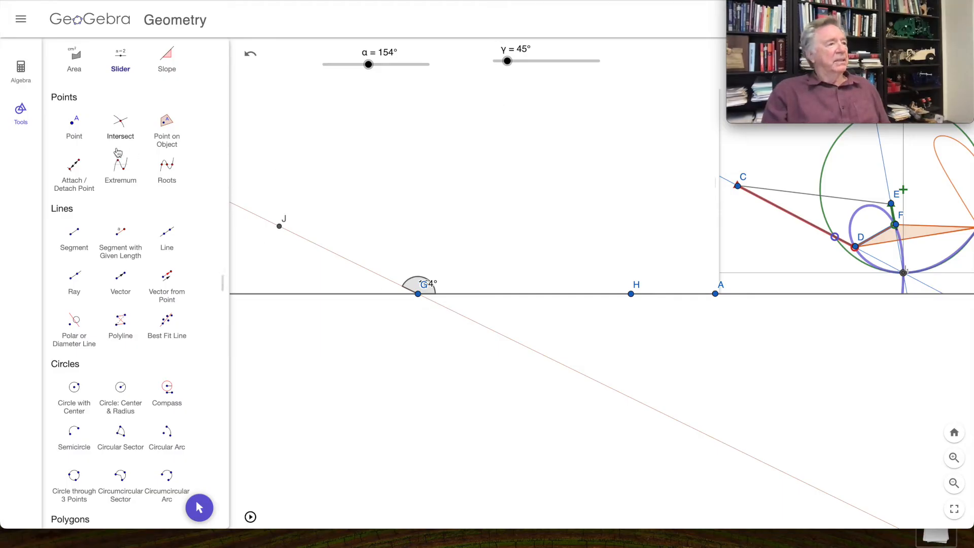
# - Construct a counterclockwise angle of size γ from point J about vertex G
pyautogui.scroll(-8, 136, 258)
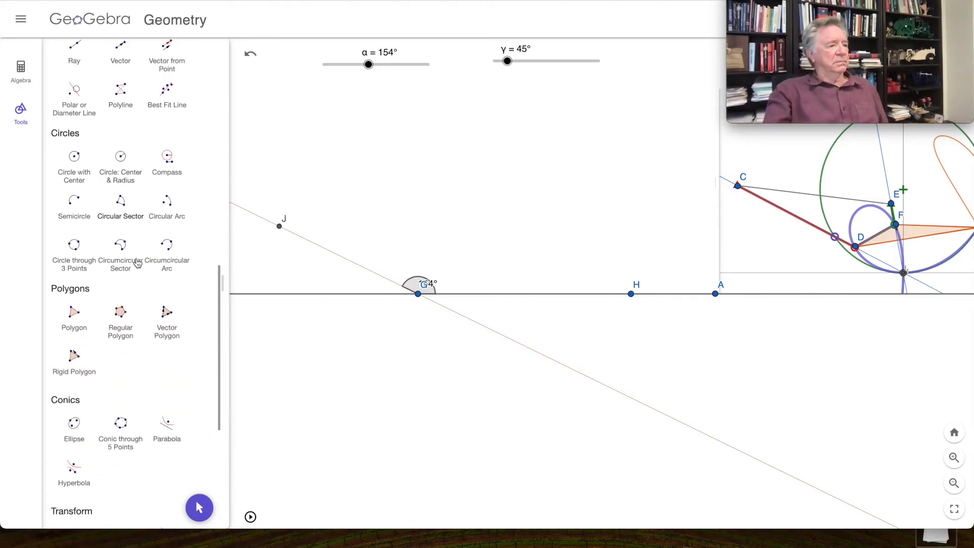
pyautogui.scroll(-3, 137, 263)
pyautogui.scroll(6, 137, 264)
pyautogui.scroll(8, 137, 263)
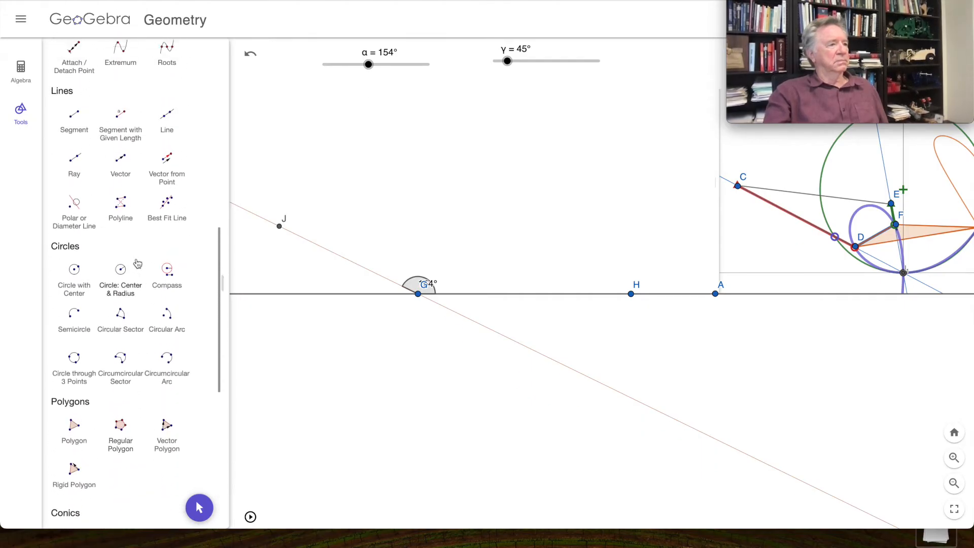
pyautogui.scroll(2, 137, 263)
pyautogui.click(120, 168)
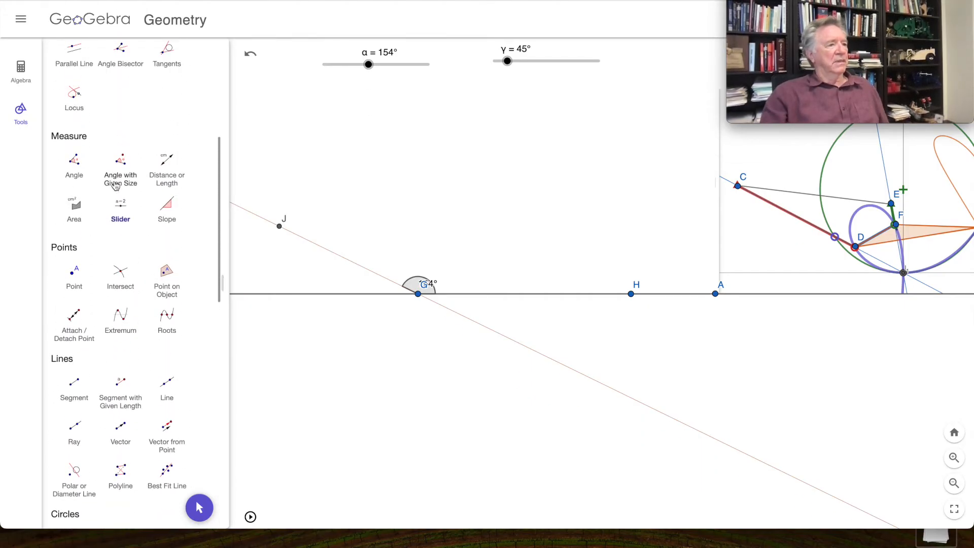
pyautogui.click(279, 227)
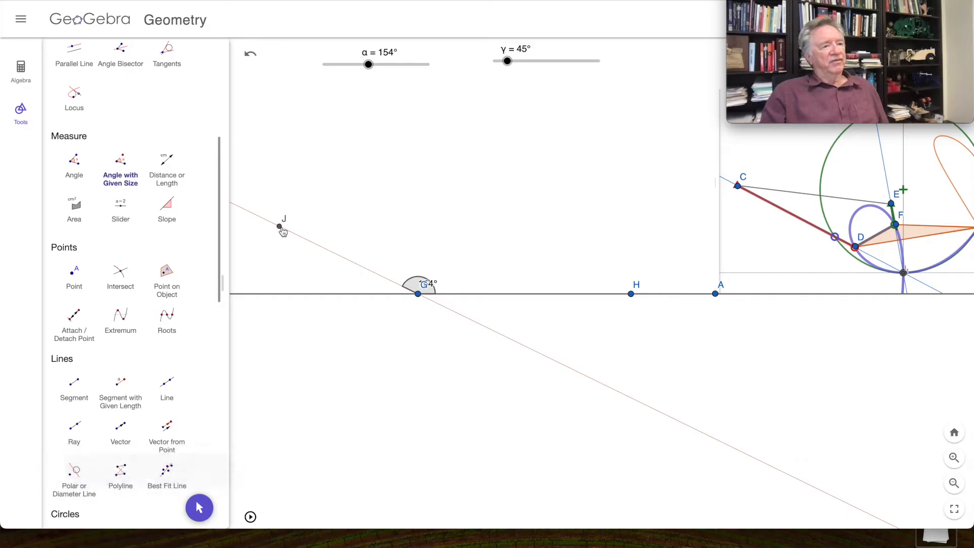
pyautogui.click(418, 295)
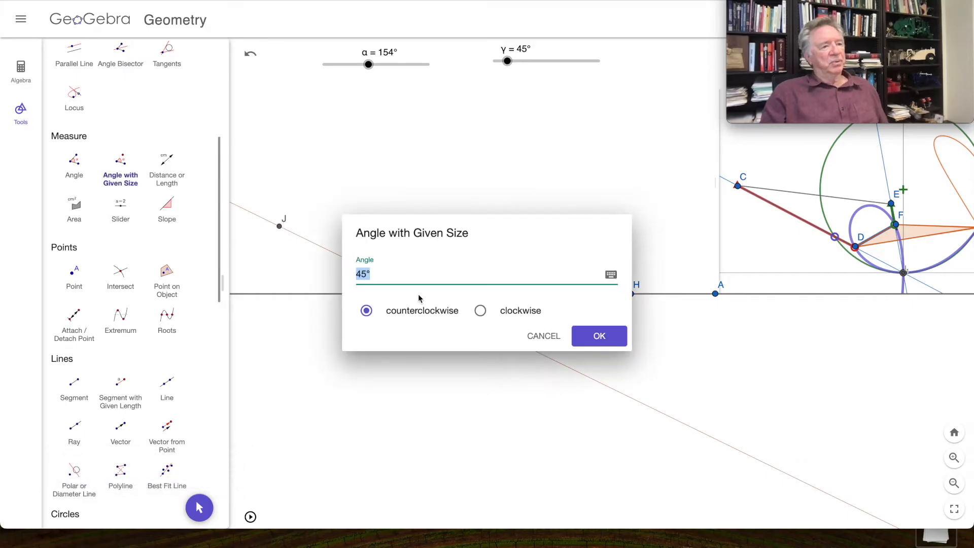
pyautogui.click(407, 275)
pyautogui.press('BackSpace')
pyautogui.press('BackSpace')
pyautogui.press('BackSpace')
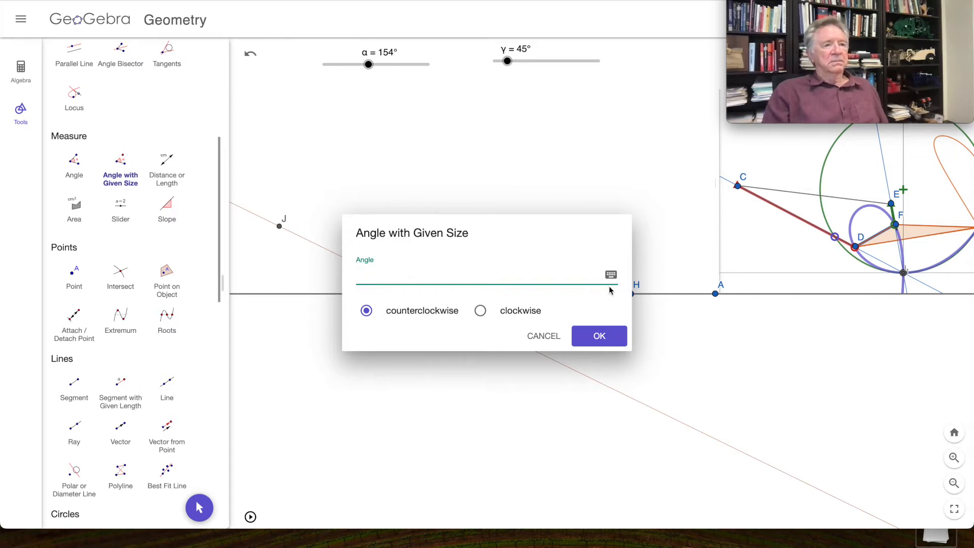
pyautogui.click(611, 275)
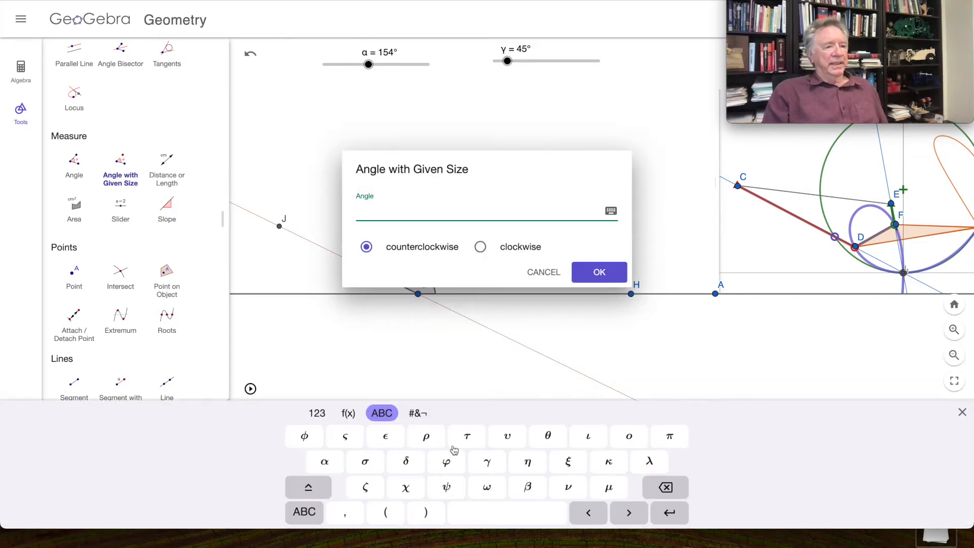
pyautogui.click(488, 462)
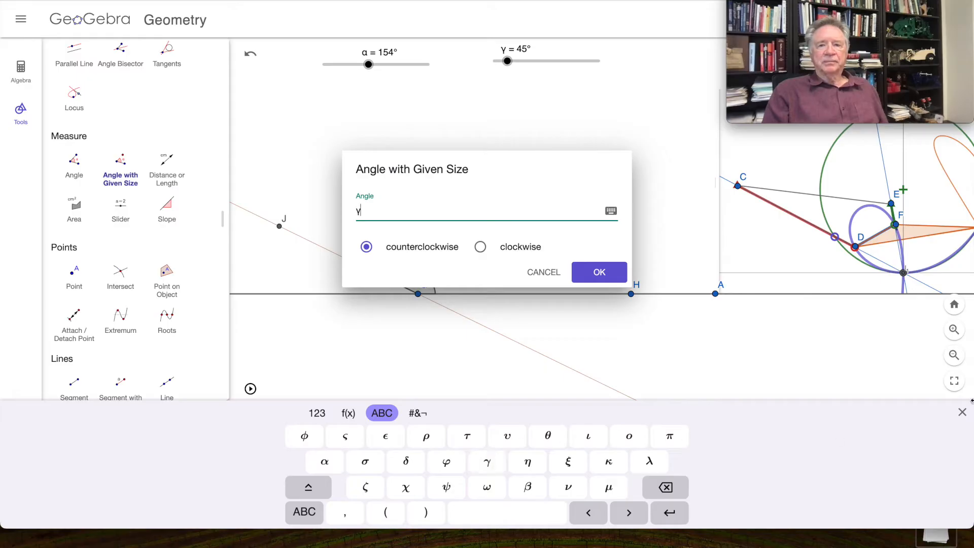
pyautogui.click(607, 273)
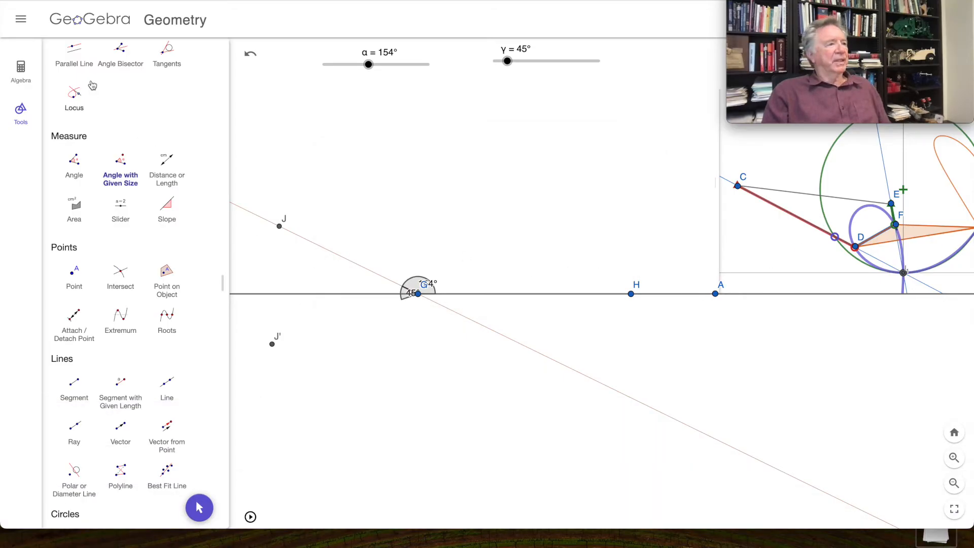
# - Draw a line through G and the rotated point J', and set slider γ to 46°
pyautogui.click(23, 117)
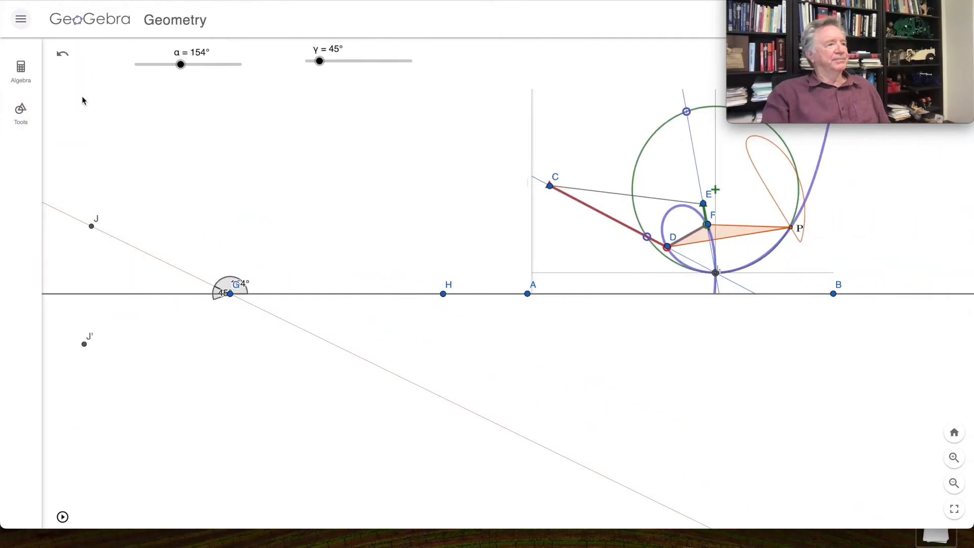
pyautogui.click(21, 109)
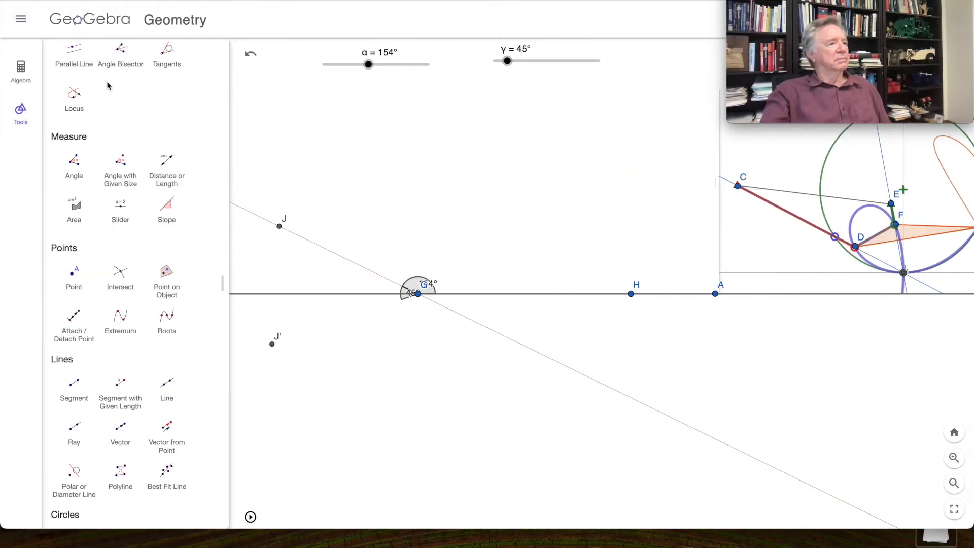
pyautogui.scroll(6, 107, 84)
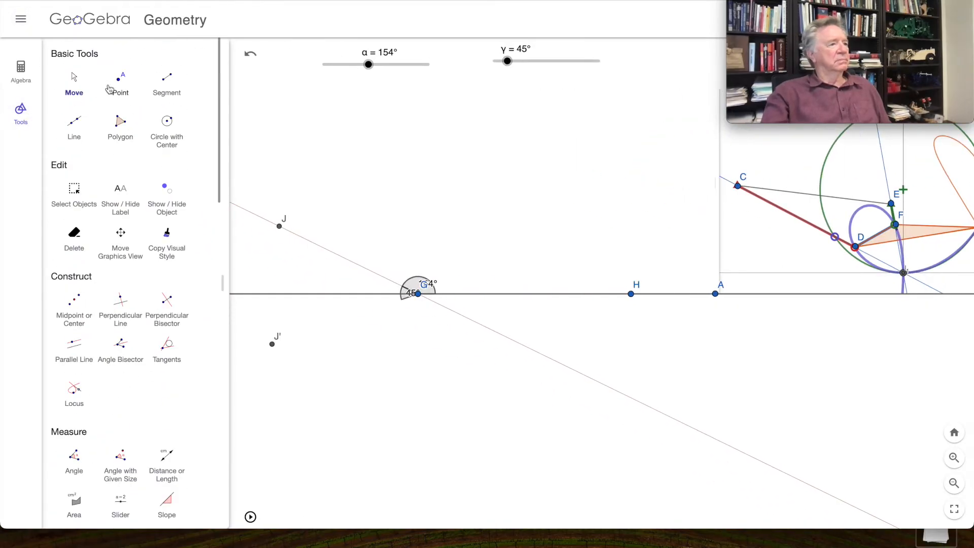
pyautogui.click(75, 126)
pyautogui.click(419, 297)
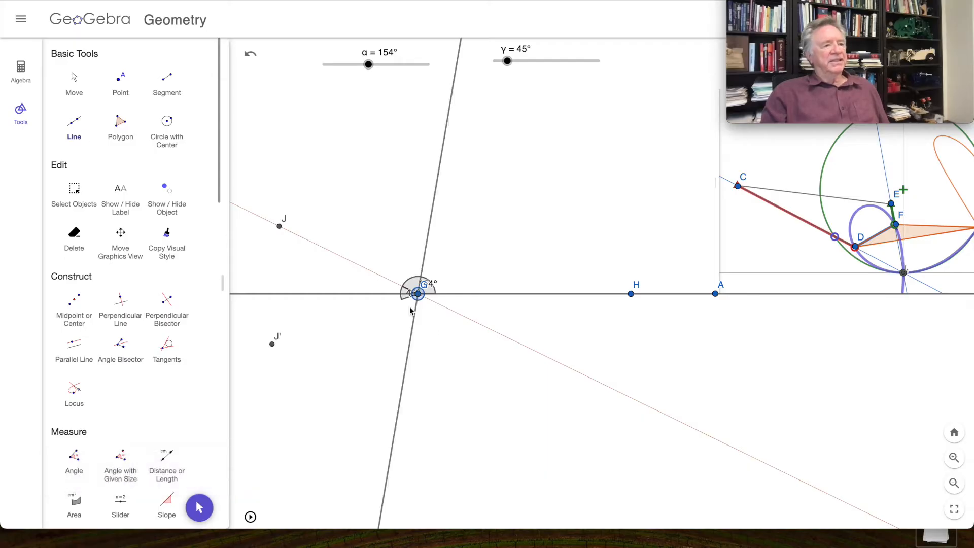
pyautogui.click(272, 346)
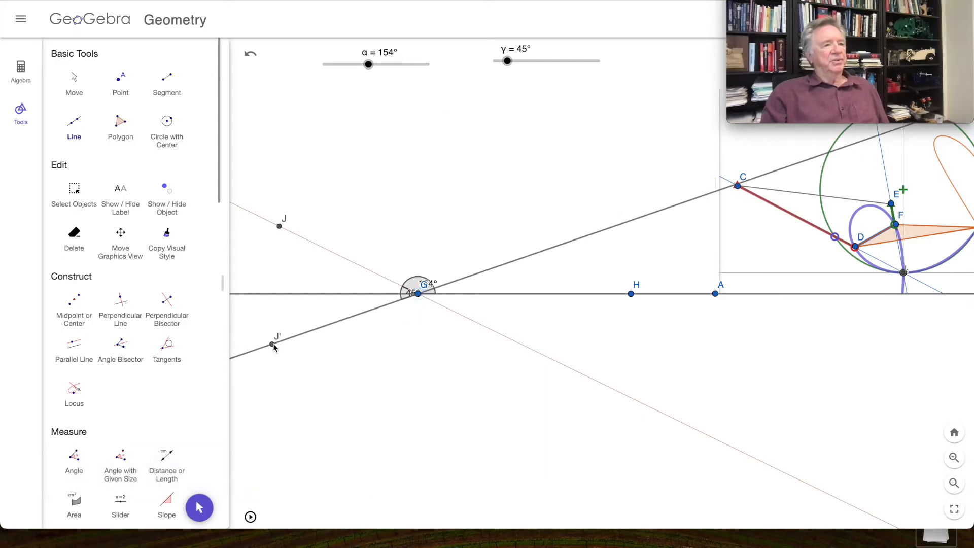
pyautogui.moveTo(510, 65); pyautogui.dragTo(509, 67)
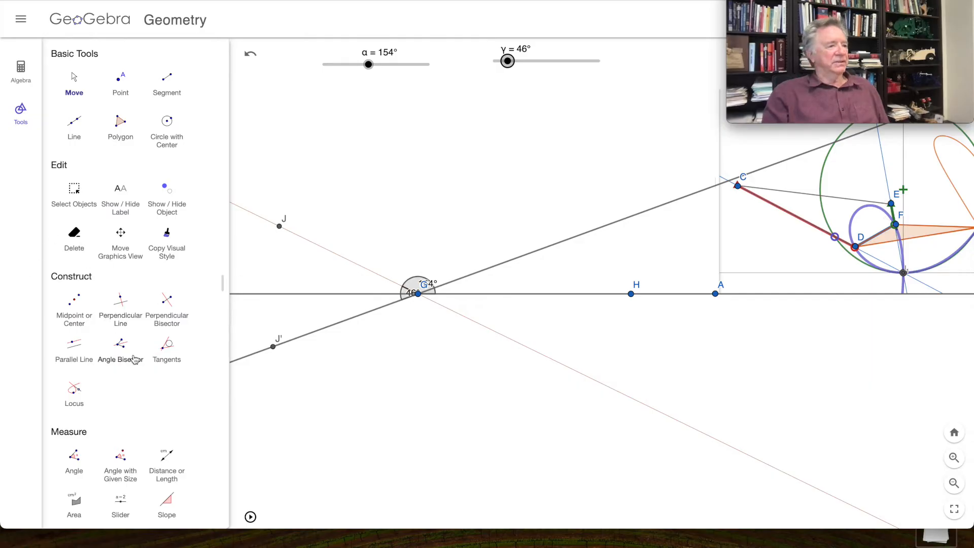
# - Transfer the length EF with the Compass tool as a circle centered at G
pyautogui.scroll(-1, 141, 380)
pyautogui.scroll(-10, 141, 379)
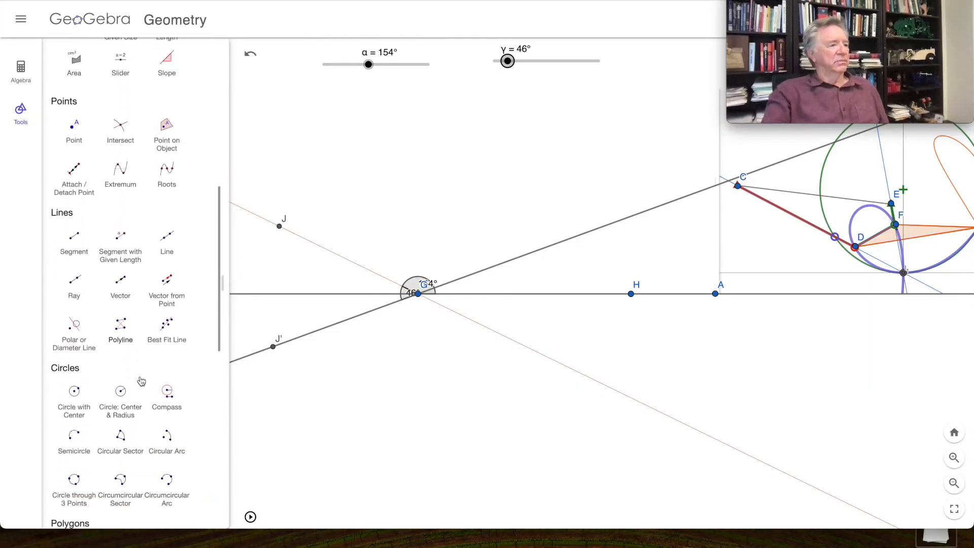
pyautogui.click(167, 355)
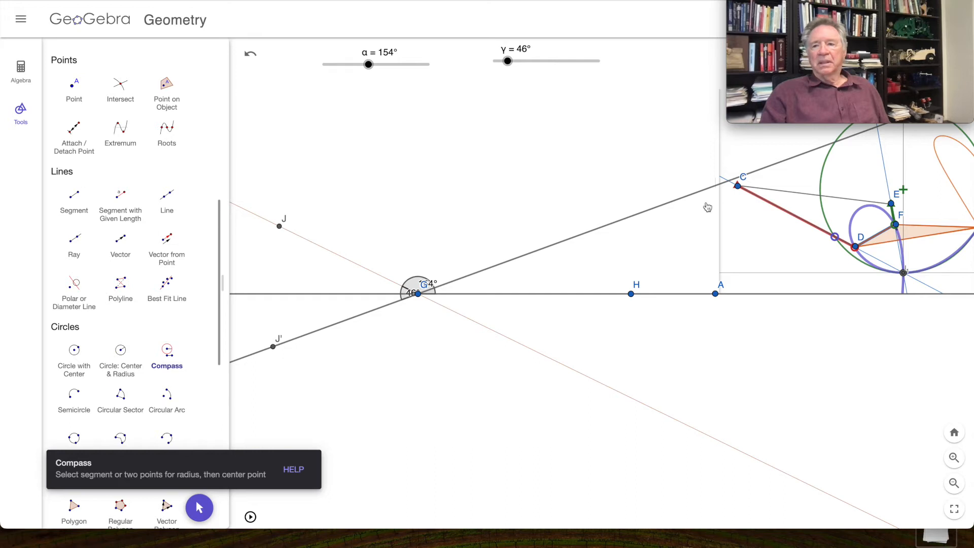
pyautogui.click(891, 204)
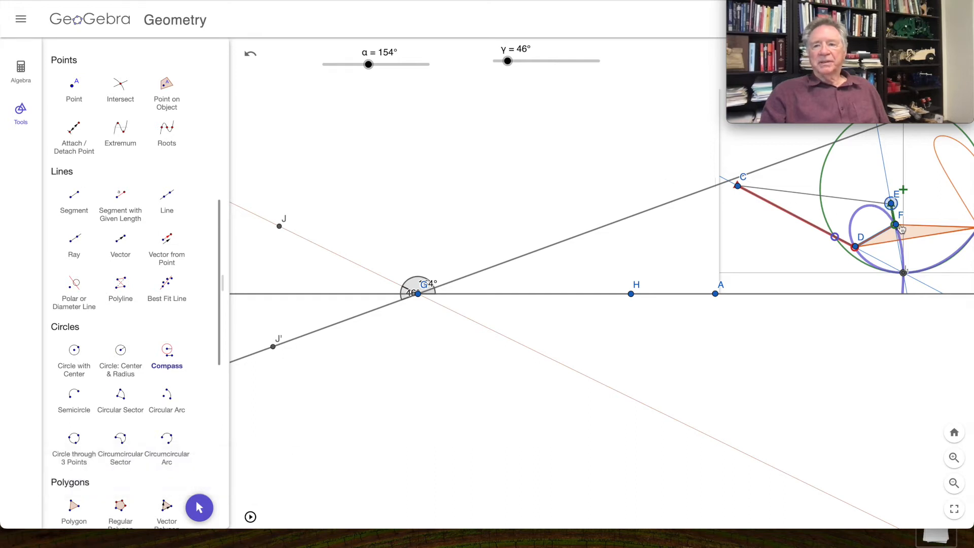
pyautogui.click(897, 225)
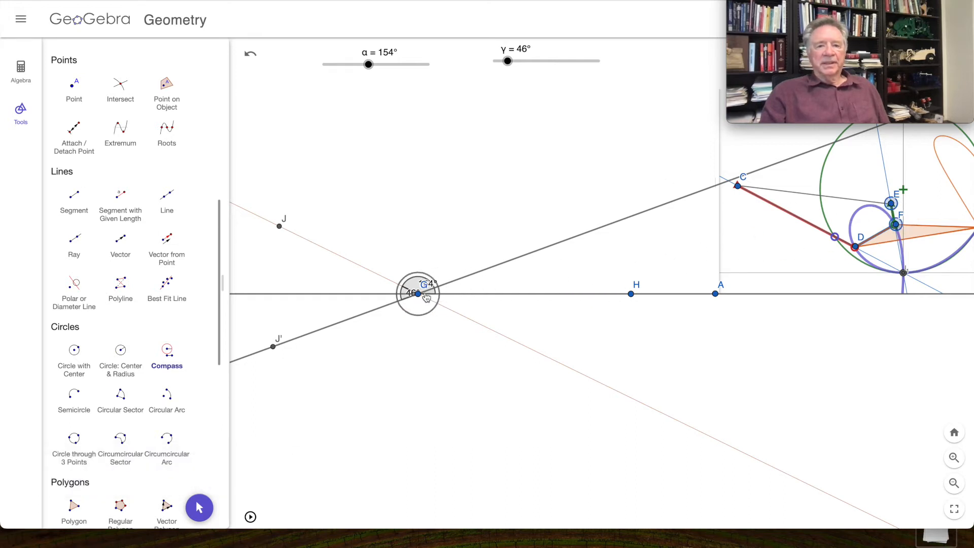
pyautogui.click(417, 295)
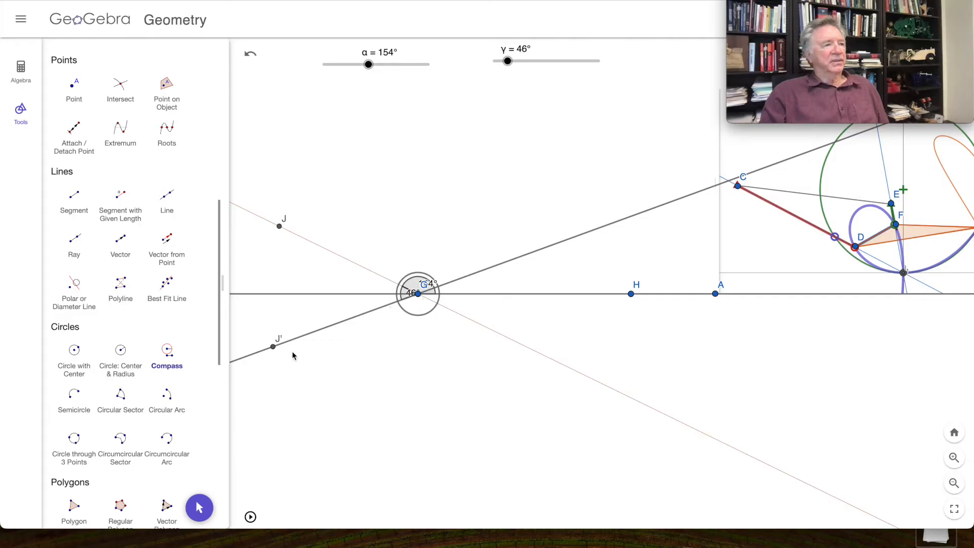
# - Mark the intersections of line GJ' with the small circle about G
pyautogui.click(124, 90)
pyautogui.click(381, 310)
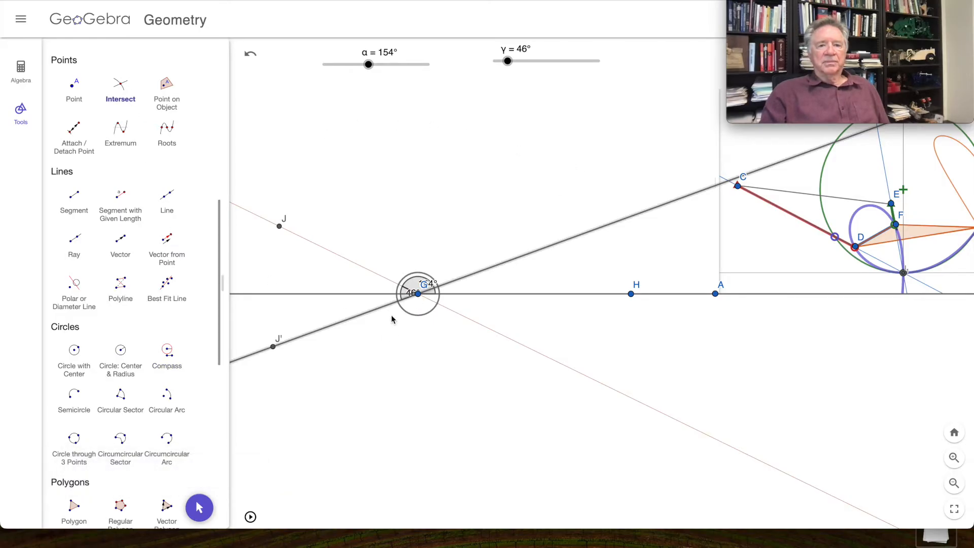
pyautogui.click(411, 320)
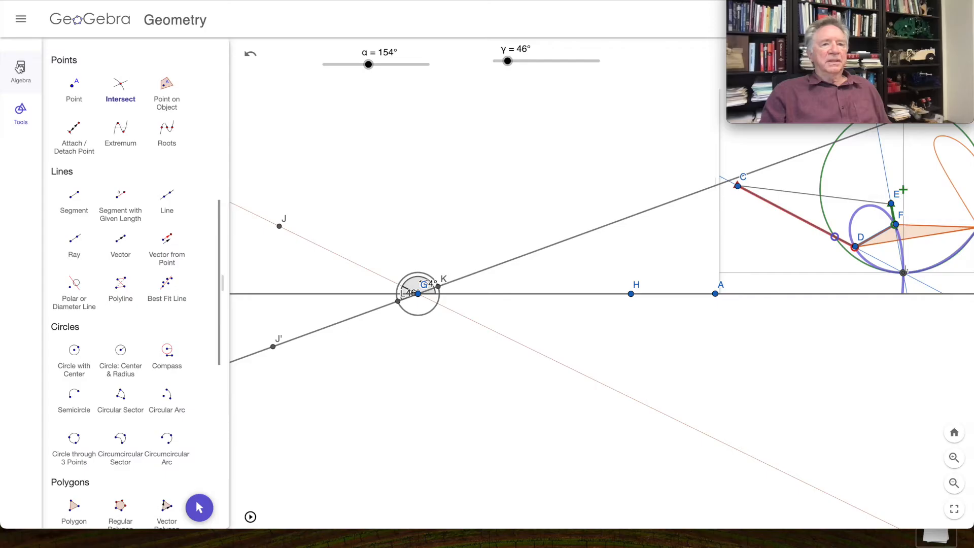
# - Hide intersection point K, the small circle about G, and the angle marks δ and β
pyautogui.click(32, 77)
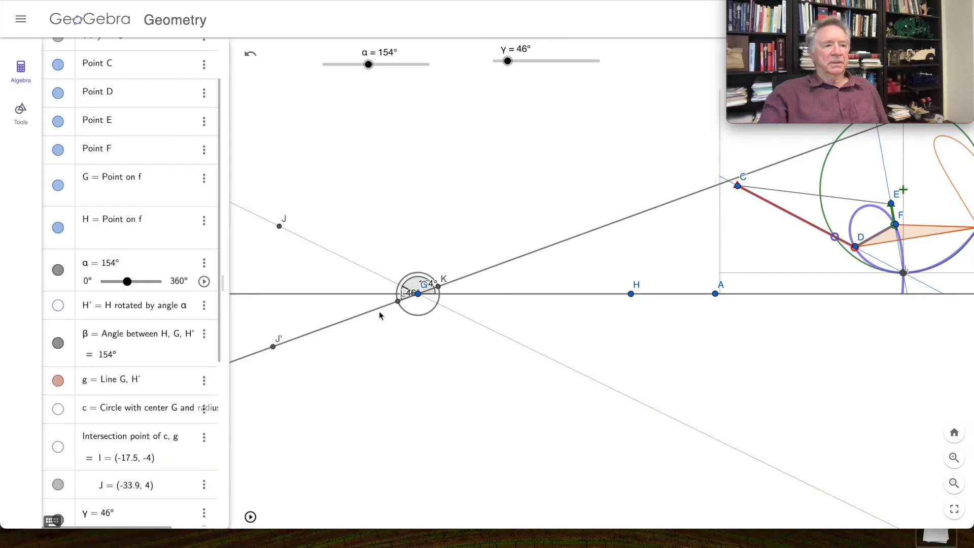
pyautogui.scroll(-5, 162, 222)
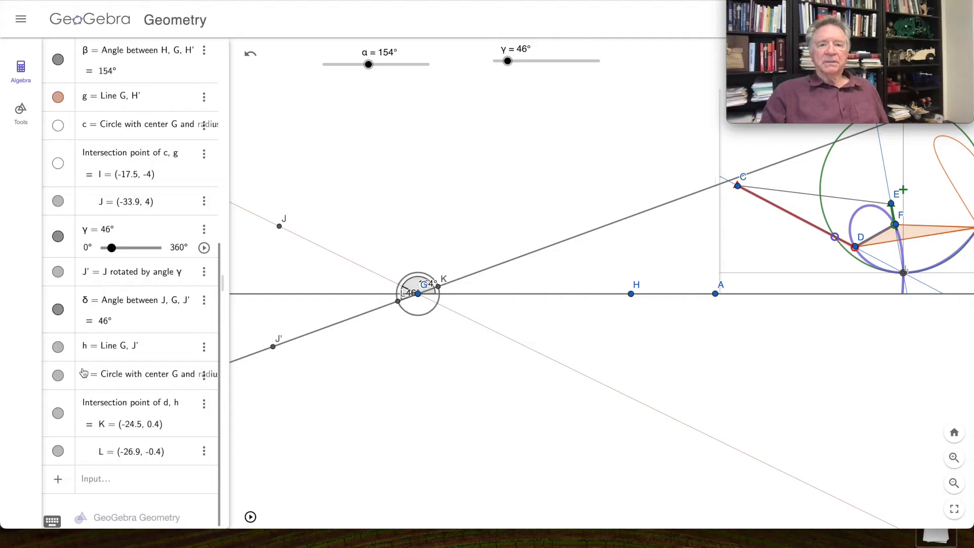
pyautogui.click(57, 413)
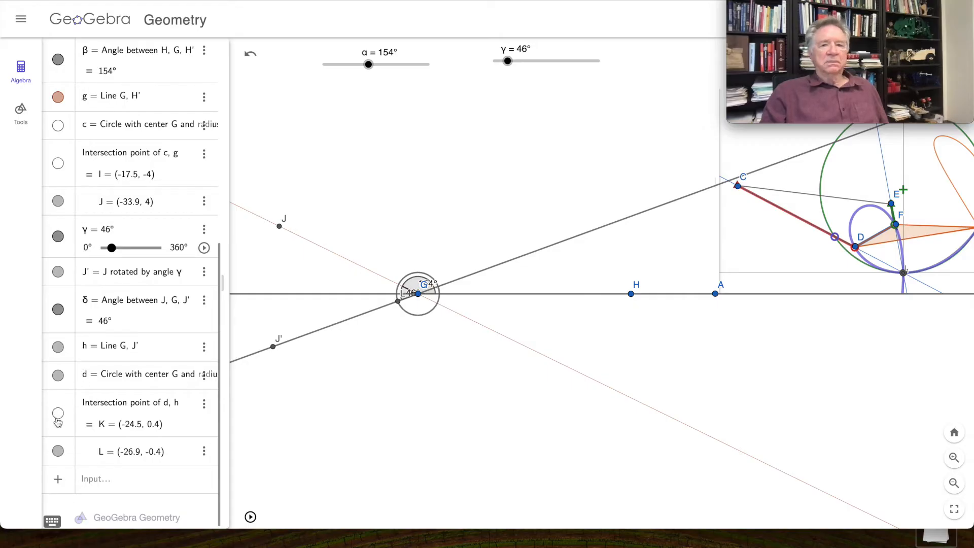
pyautogui.click(58, 376)
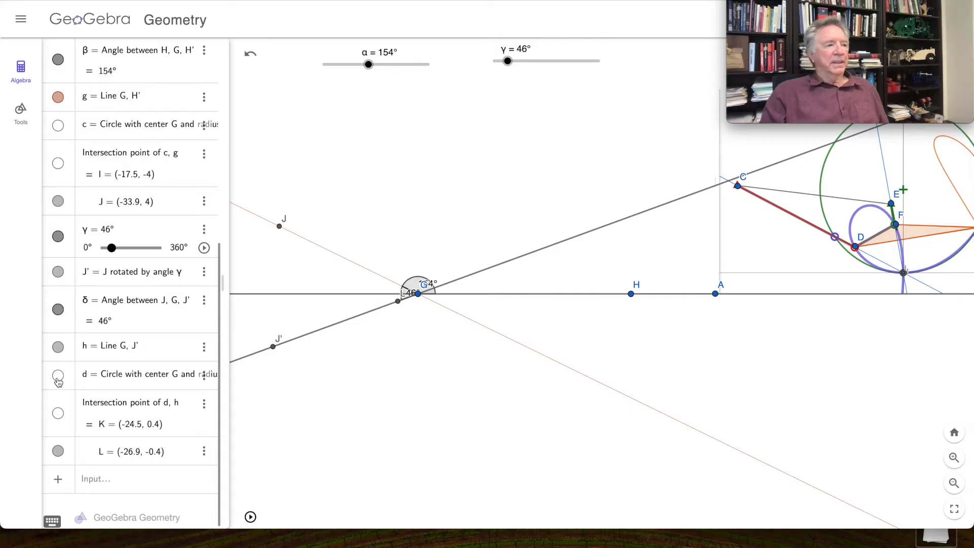
pyautogui.click(58, 311)
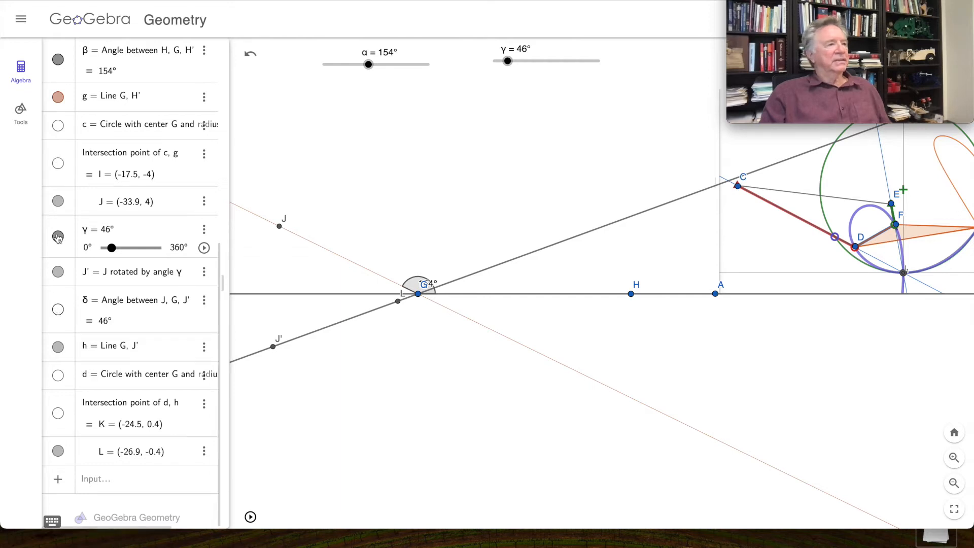
pyautogui.click(58, 60)
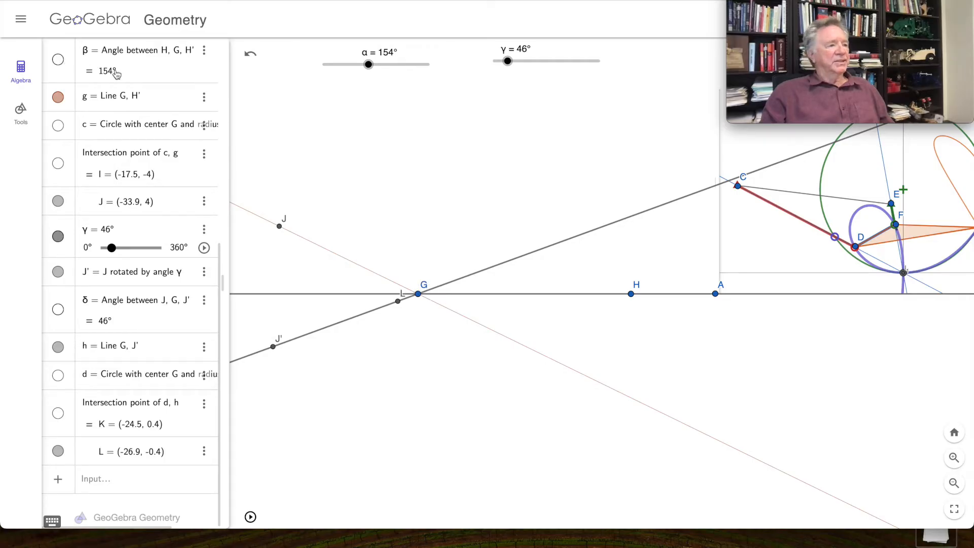
# - Draw a segment from G to L
pyautogui.click(21, 117)
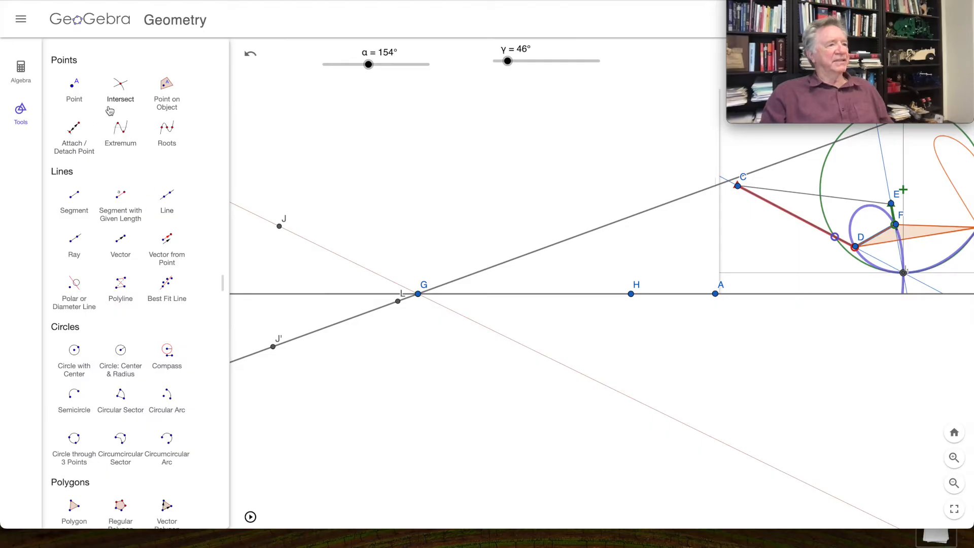
pyautogui.scroll(10, 110, 110)
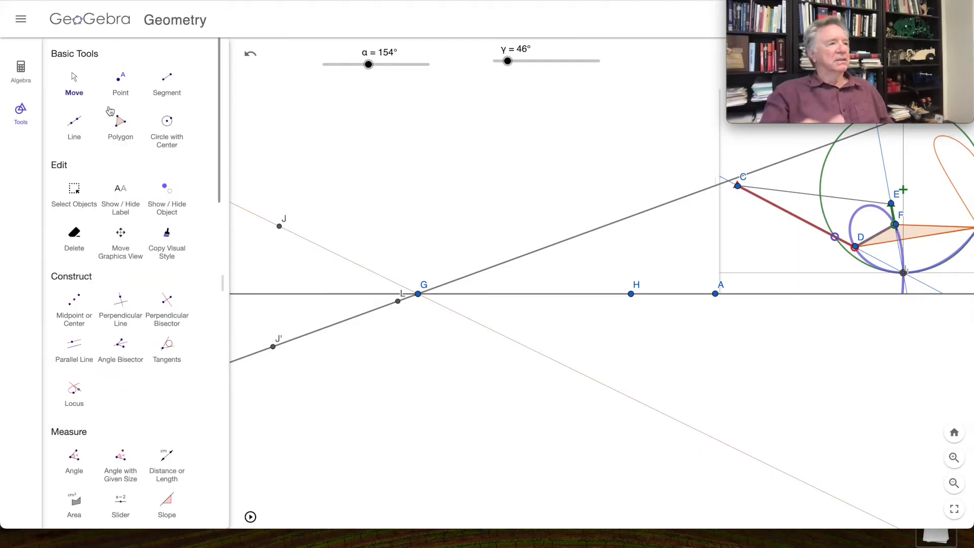
pyautogui.click(169, 83)
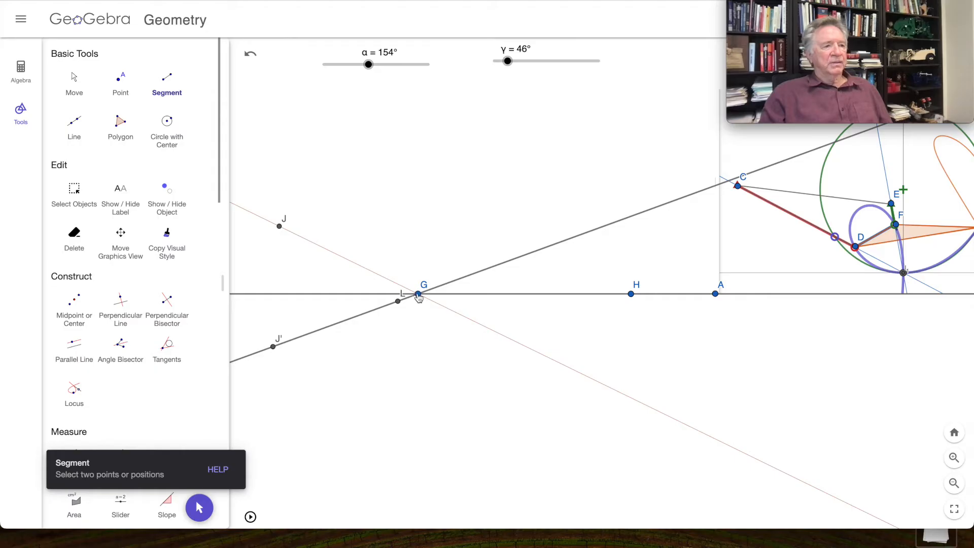
pyautogui.click(418, 294)
pyautogui.click(399, 302)
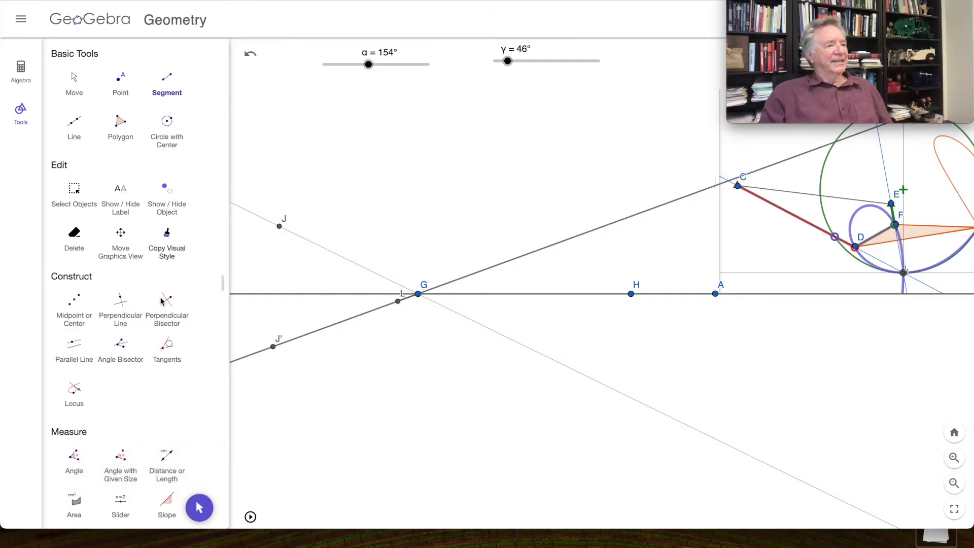
# - Color segment GL green and set its line thickness to 13
pyautogui.click(199, 509)
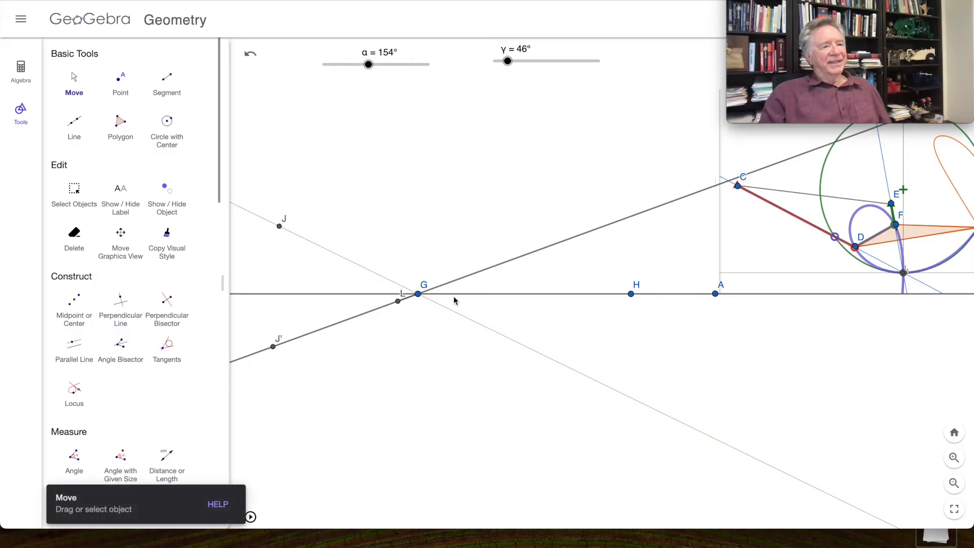
pyautogui.click(408, 299)
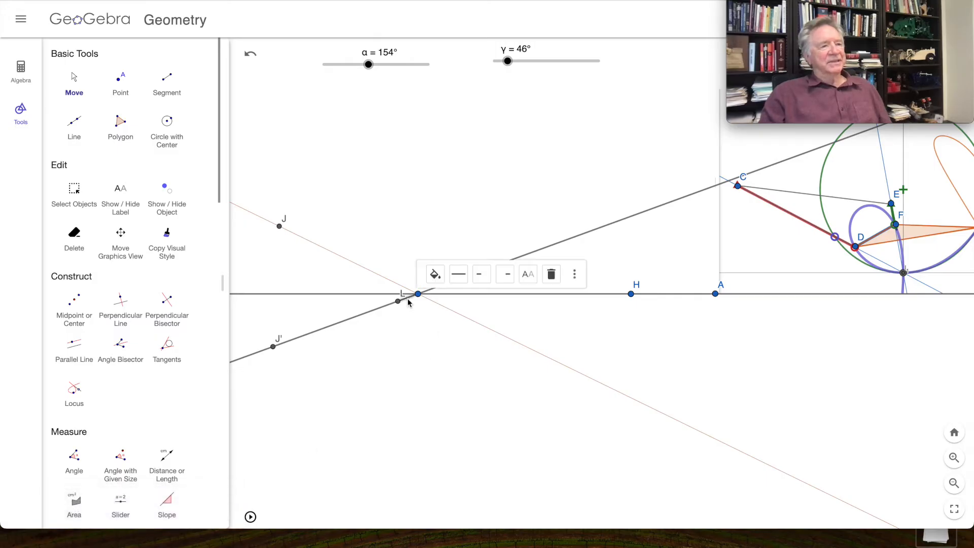
pyautogui.click(435, 275)
pyautogui.click(439, 292)
pyautogui.click(459, 275)
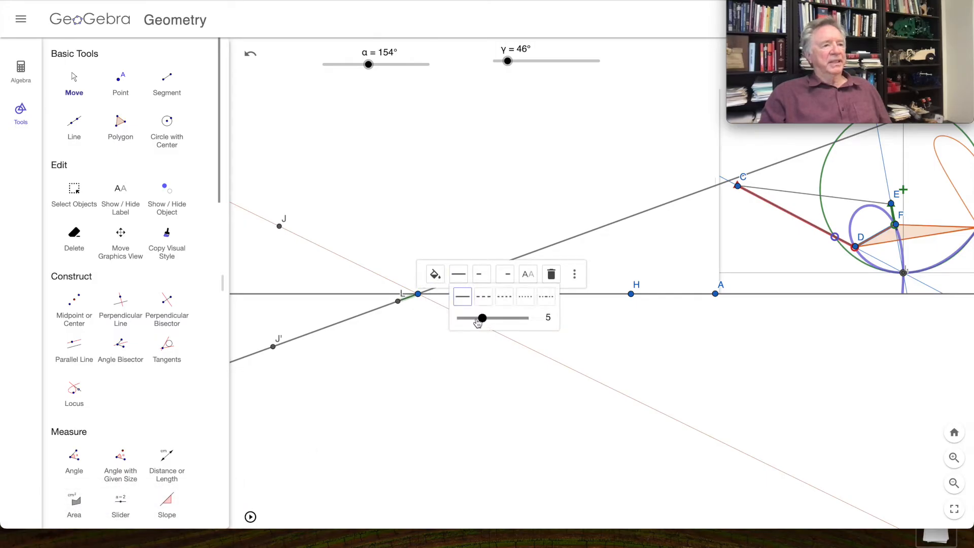
pyautogui.moveTo(484, 318); pyautogui.dragTo(546, 318)
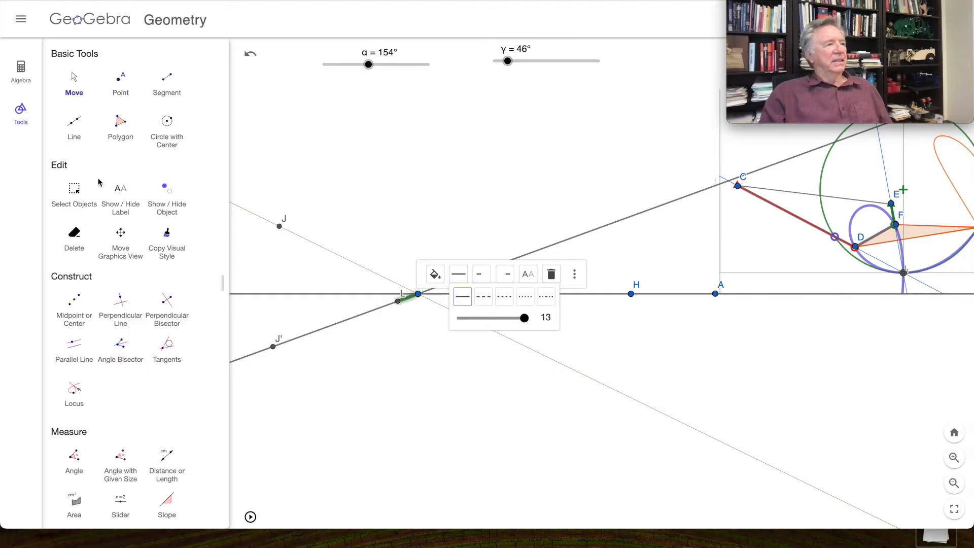
# - Hide line GJ' and point J', and set the angle γ to 86° to swing link GL
pyautogui.click(20, 71)
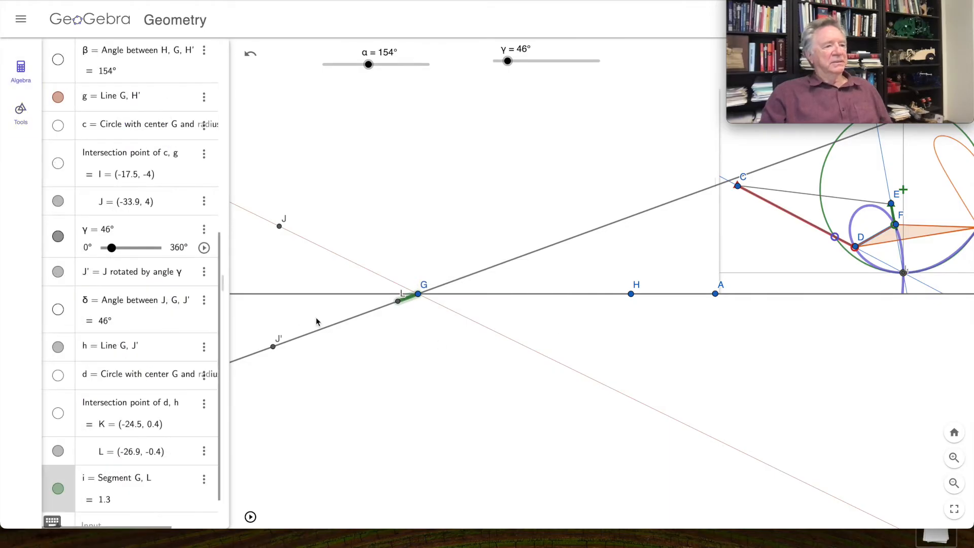
pyautogui.click(328, 331)
pyautogui.click(58, 347)
pyautogui.click(273, 346)
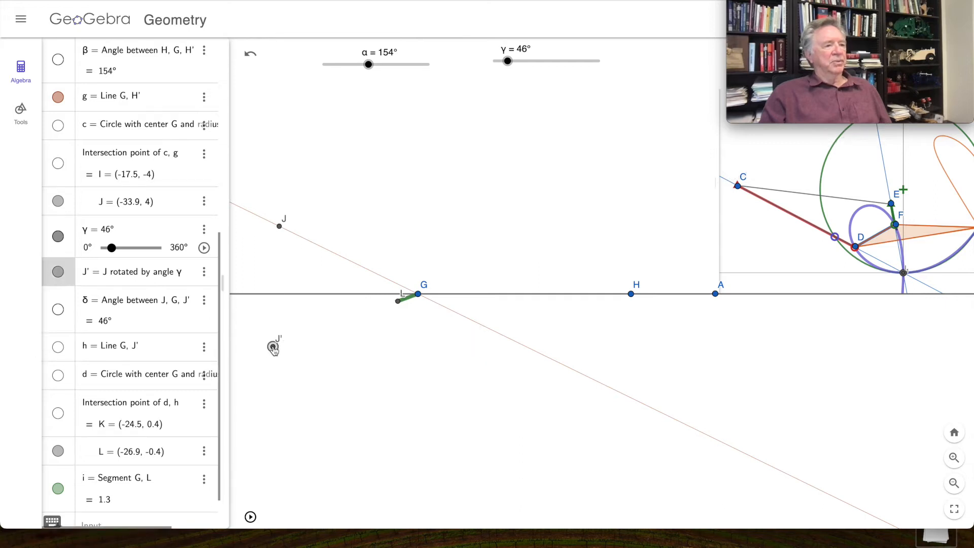
pyautogui.click(58, 273)
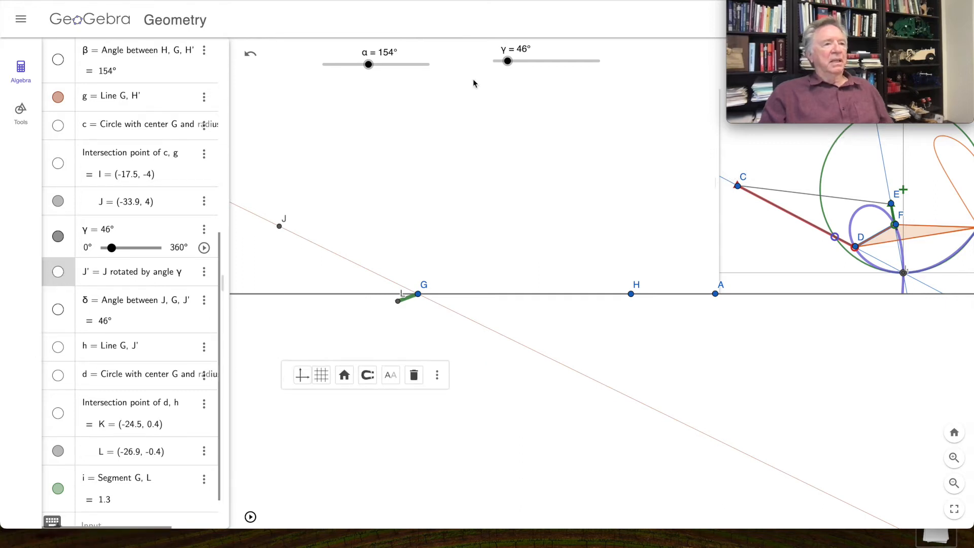
pyautogui.moveTo(507, 61)
pyautogui.mouseDown()
pyautogui.moveTo(535, 62)
pyautogui.moveTo(506, 62)
pyautogui.moveTo(519, 61)
pyautogui.mouseUp()
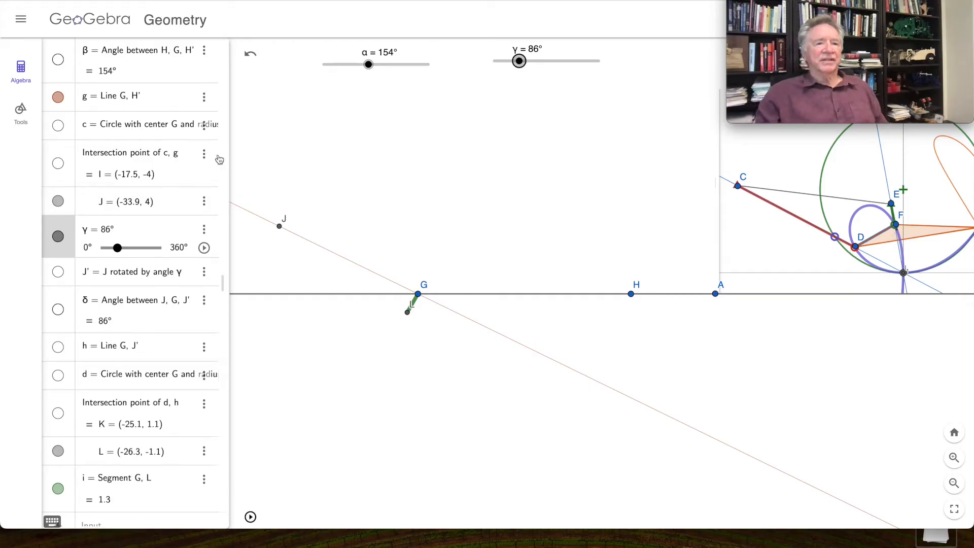
# - Transfer the length FD with the Compass tool as a circle centered at L
pyautogui.click(31, 116)
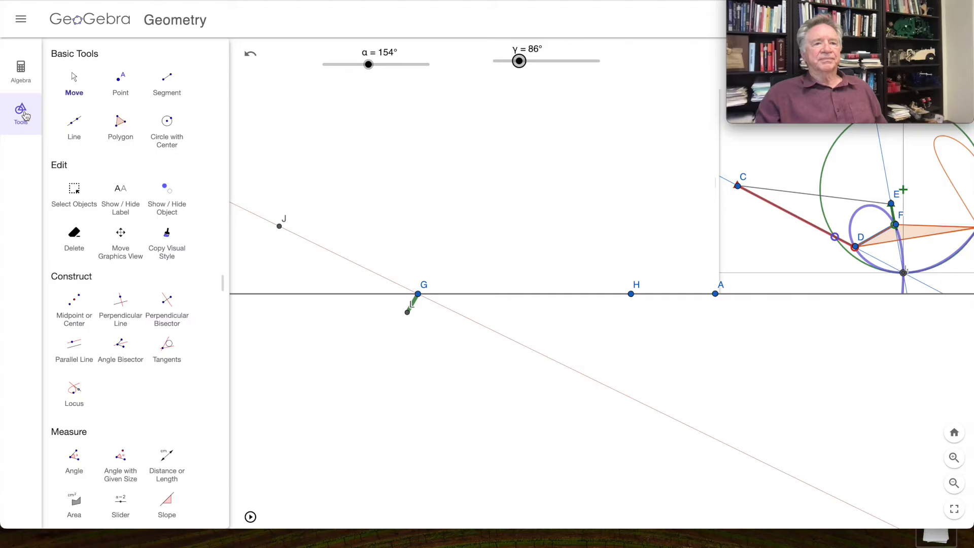
pyautogui.scroll(-6, 178, 279)
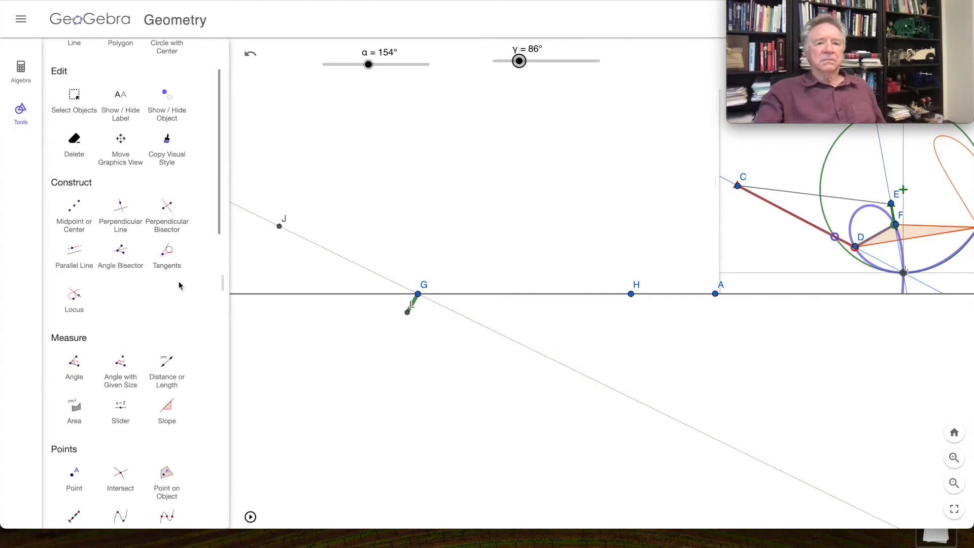
pyautogui.scroll(-4, 177, 309)
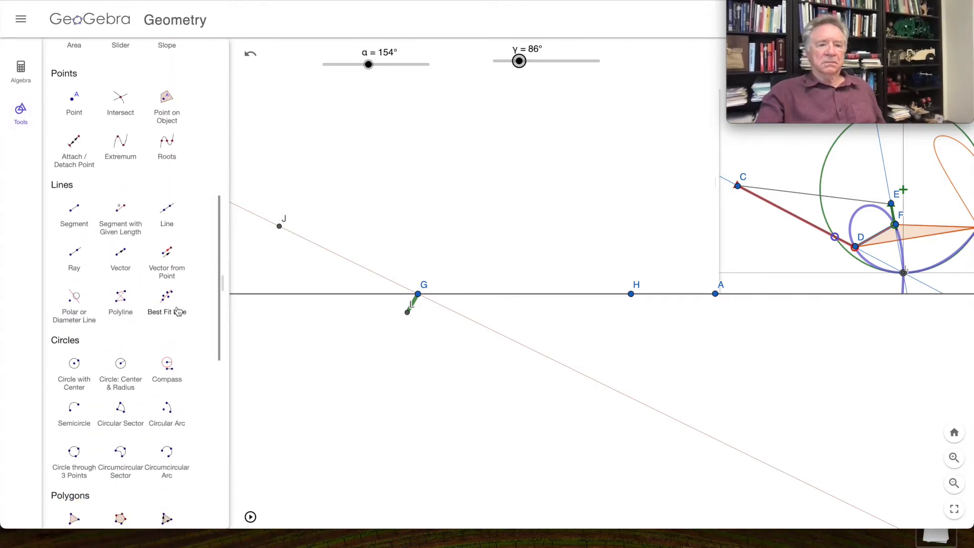
pyautogui.scroll(-1, 178, 311)
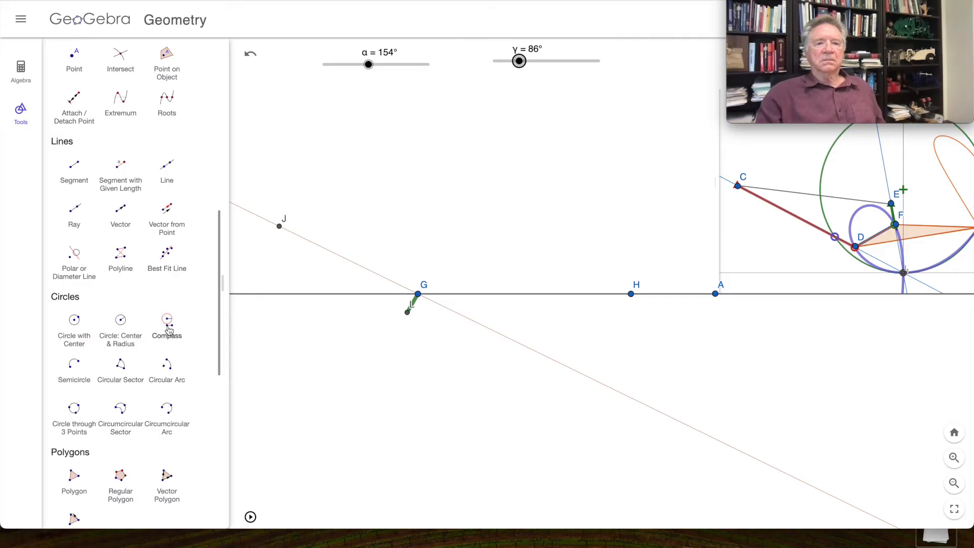
pyautogui.click(167, 324)
pyautogui.click(896, 224)
pyautogui.click(856, 249)
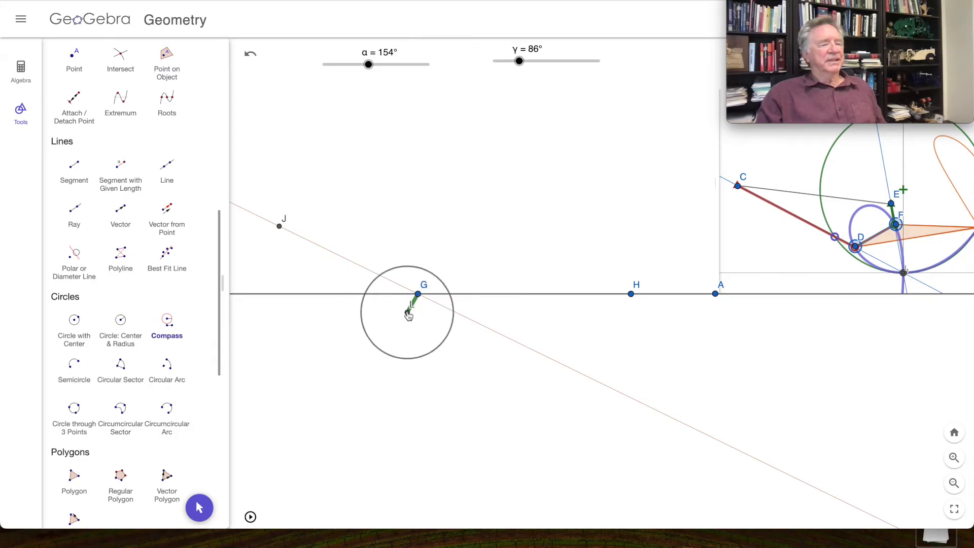
pyautogui.click(408, 312)
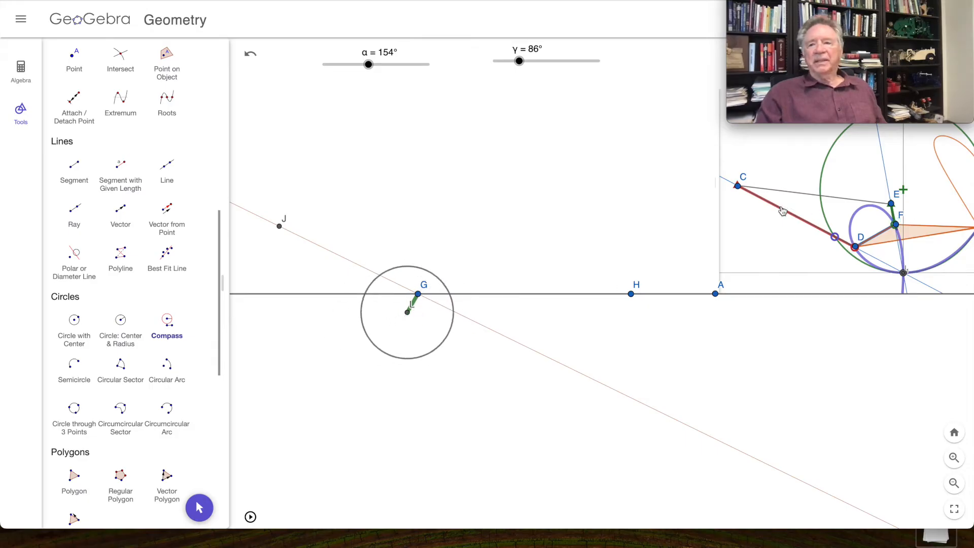
# - Transfer the length CD with the Compass tool as a circle centered at J
pyautogui.click(739, 187)
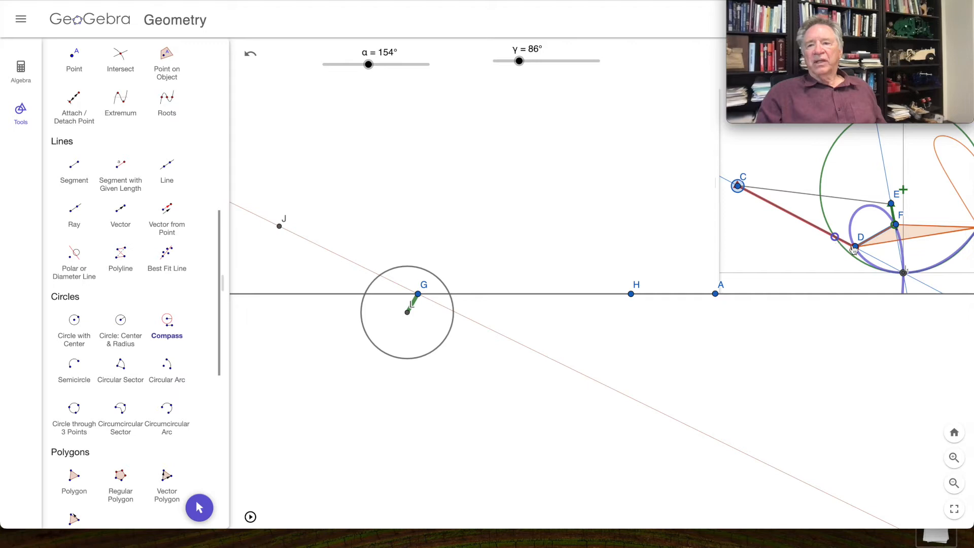
pyautogui.click(856, 249)
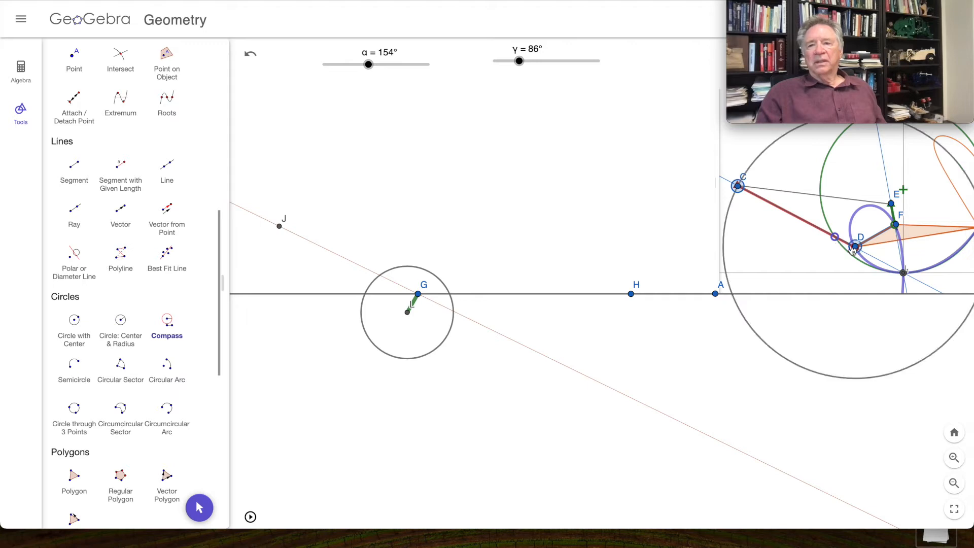
pyautogui.click(280, 227)
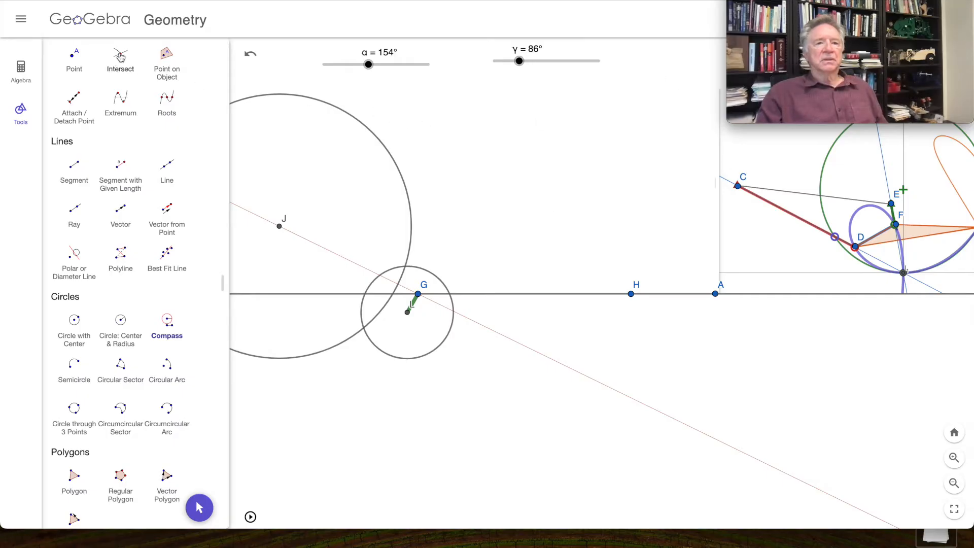
# - Mark both intersections of the circle about J with the circle about L
pyautogui.click(120, 57)
pyautogui.click(411, 222)
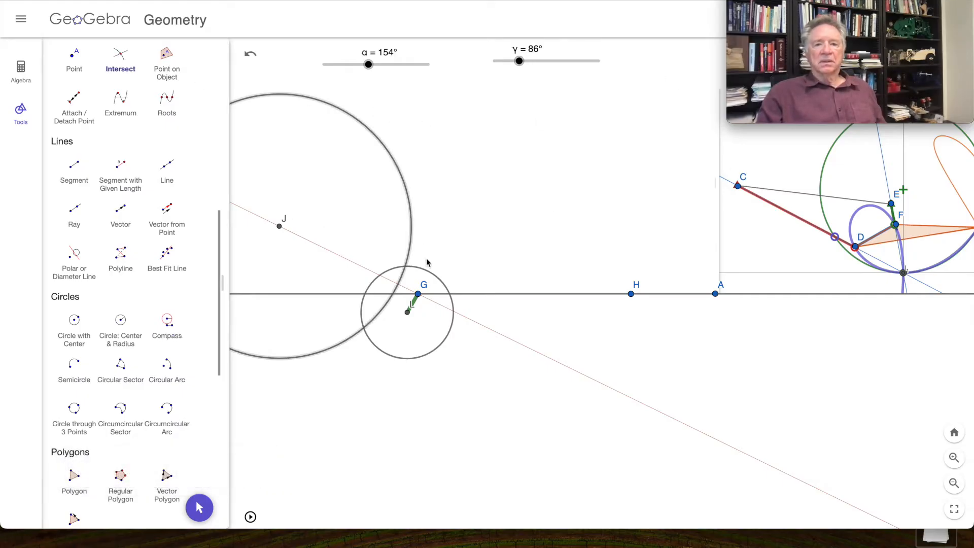
pyautogui.click(427, 274)
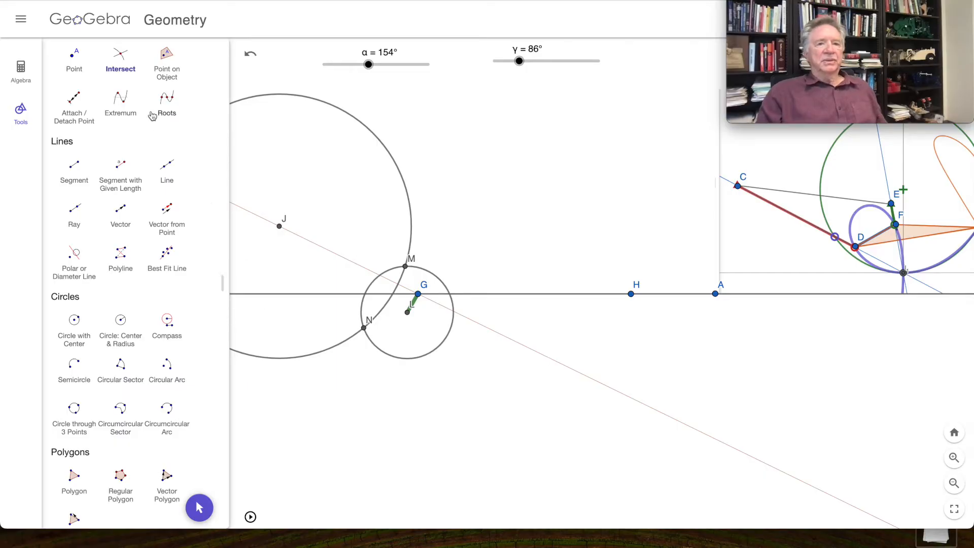
# - Draw segments from the lower circle intersection N to L and from N to J
pyautogui.scroll(10, 152, 116)
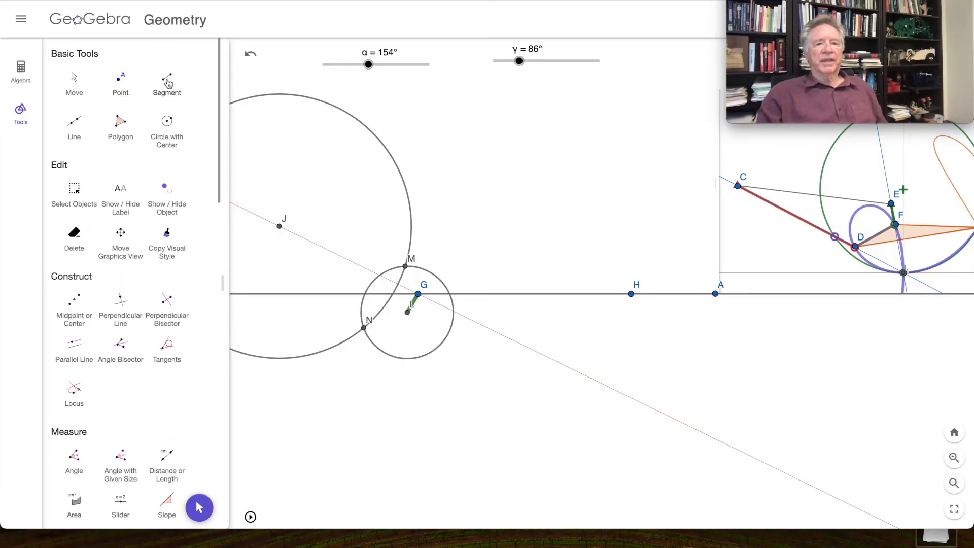
pyautogui.click(168, 82)
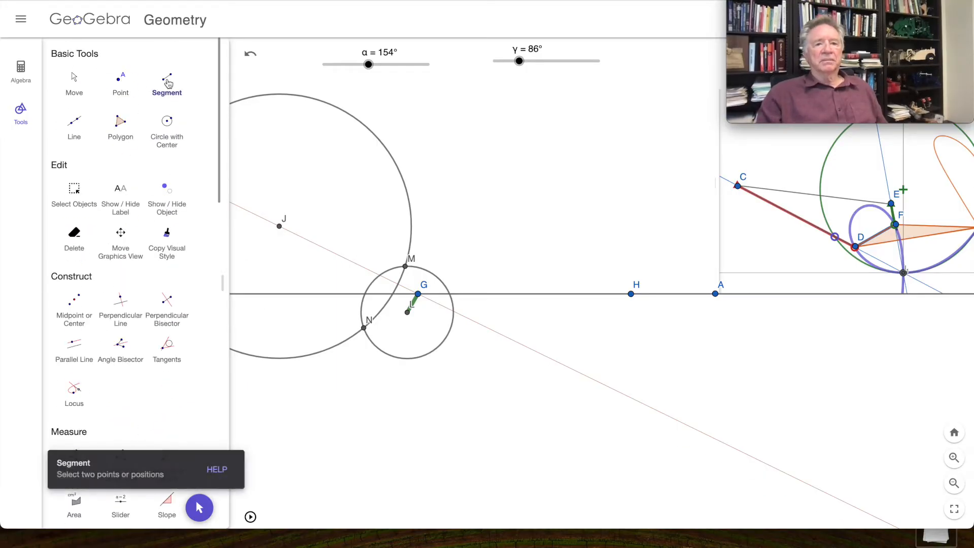
pyautogui.click(365, 329)
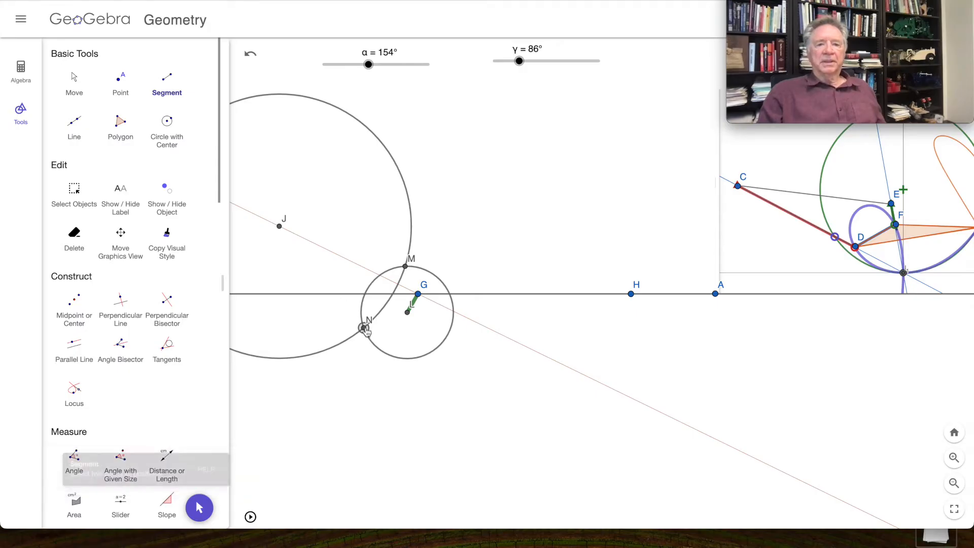
pyautogui.click(407, 312)
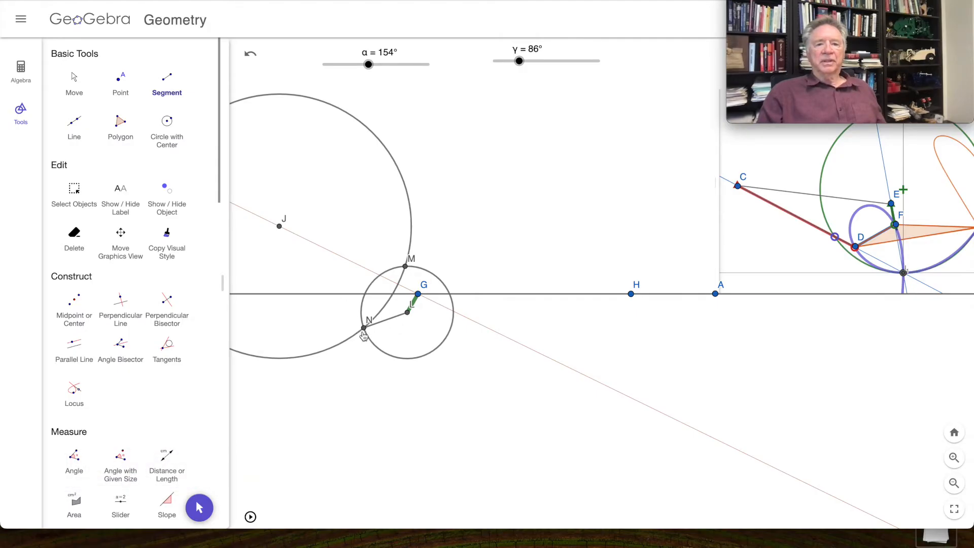
pyautogui.click(365, 330)
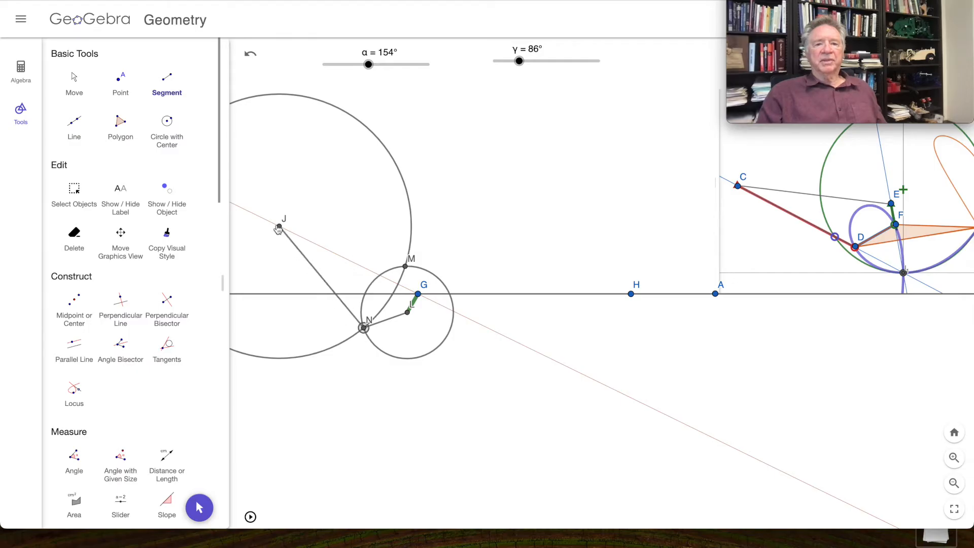
pyautogui.click(279, 228)
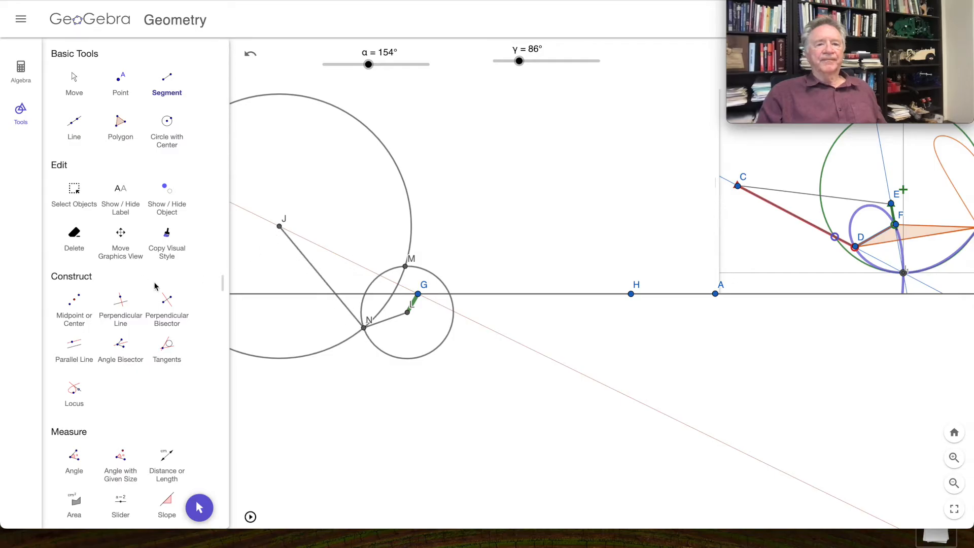
# - Color segment NJ red and set its line thickness to 13
pyautogui.click(199, 507)
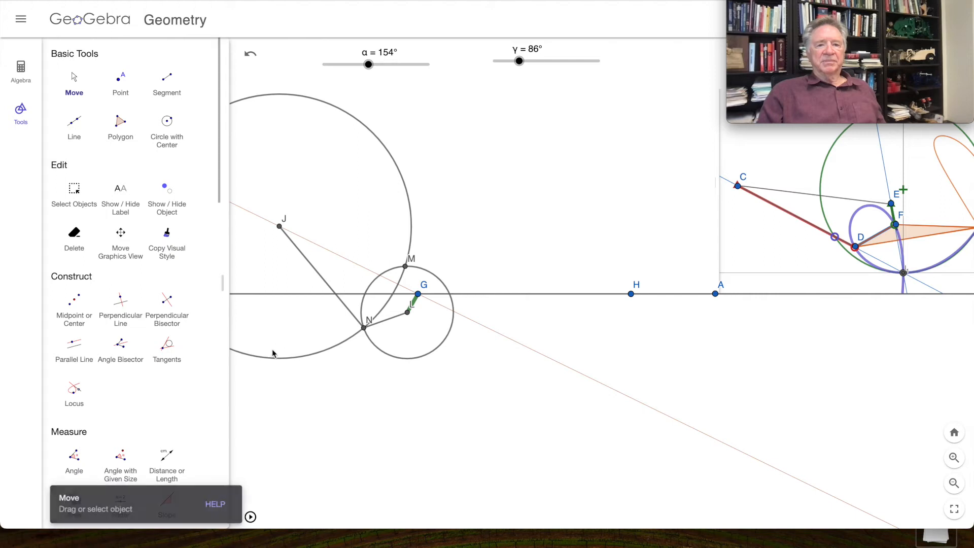
pyautogui.click(314, 275)
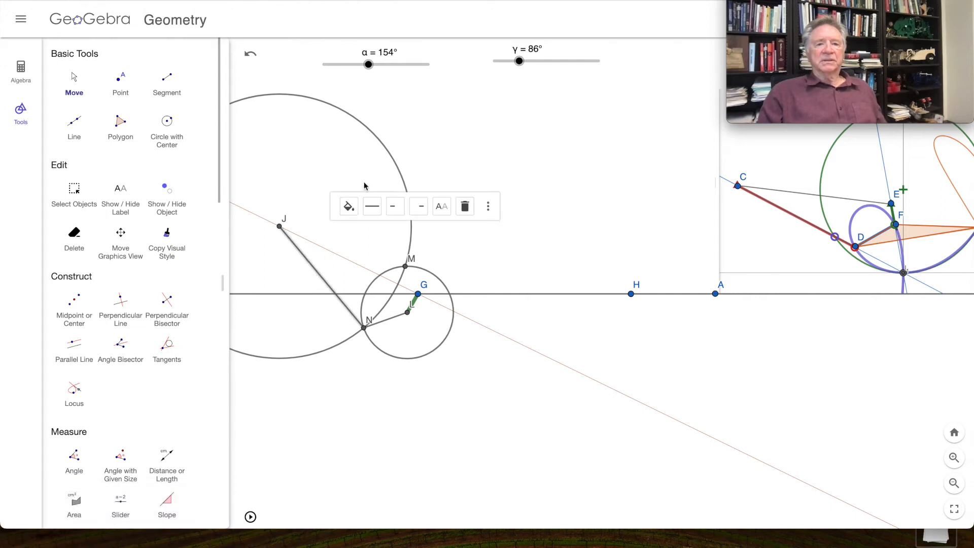
pyautogui.click(348, 206)
pyautogui.click(383, 224)
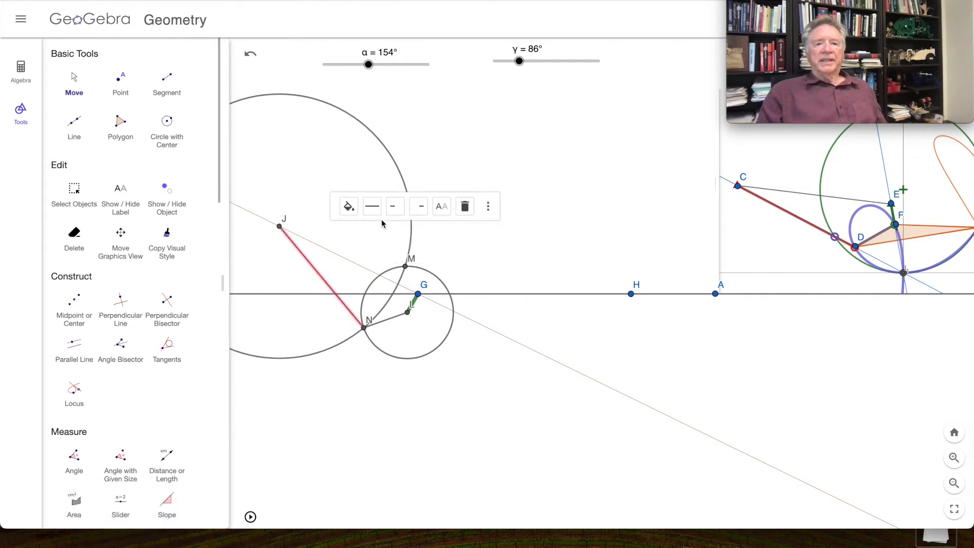
pyautogui.click(373, 207)
pyautogui.moveTo(398, 250); pyautogui.dragTo(486, 252)
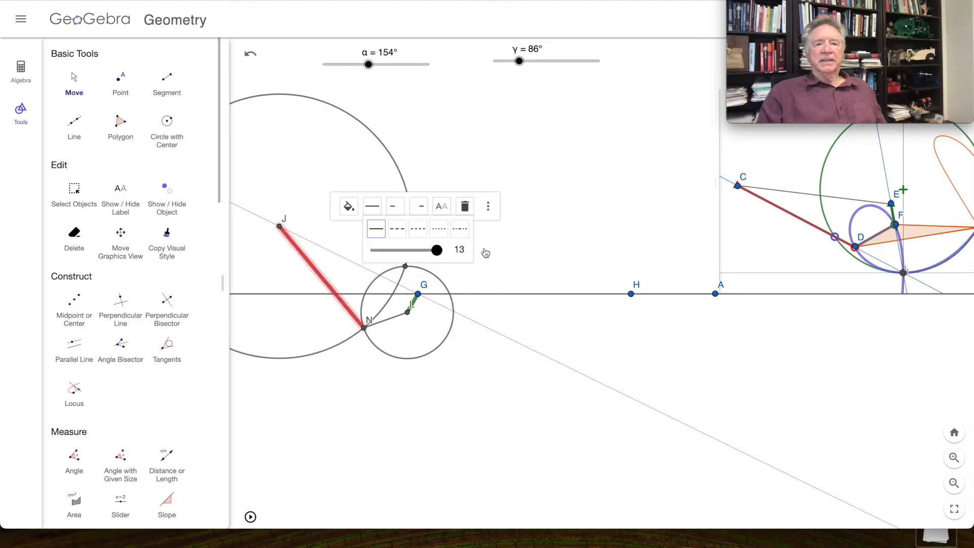
# - Color segment NL blue and set its line thickness to 13
pyautogui.click(393, 321)
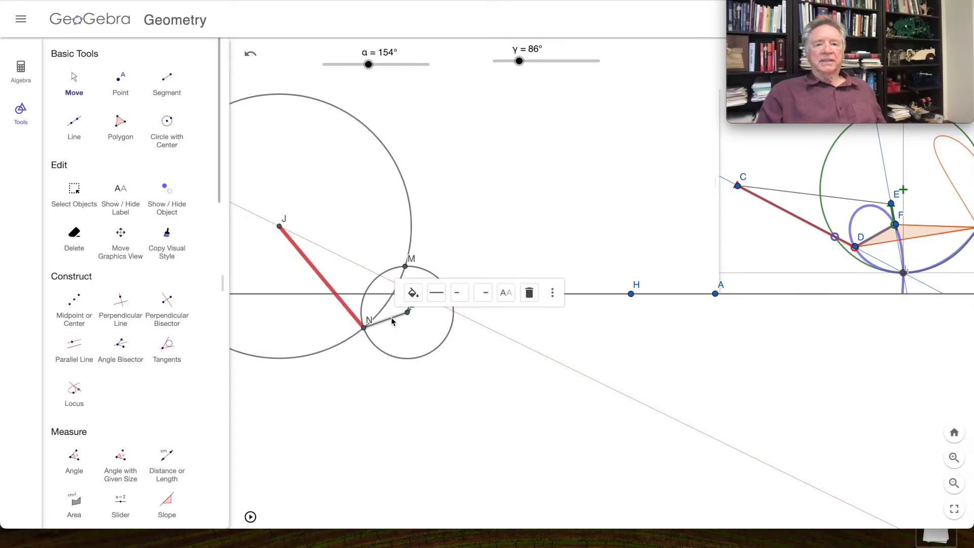
pyautogui.click(413, 292)
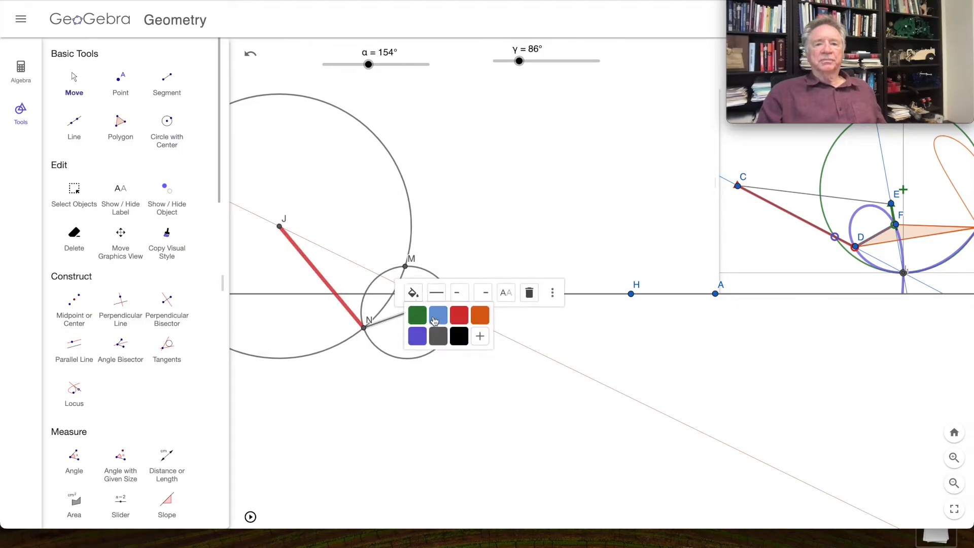
pyautogui.click(436, 315)
pyautogui.click(436, 292)
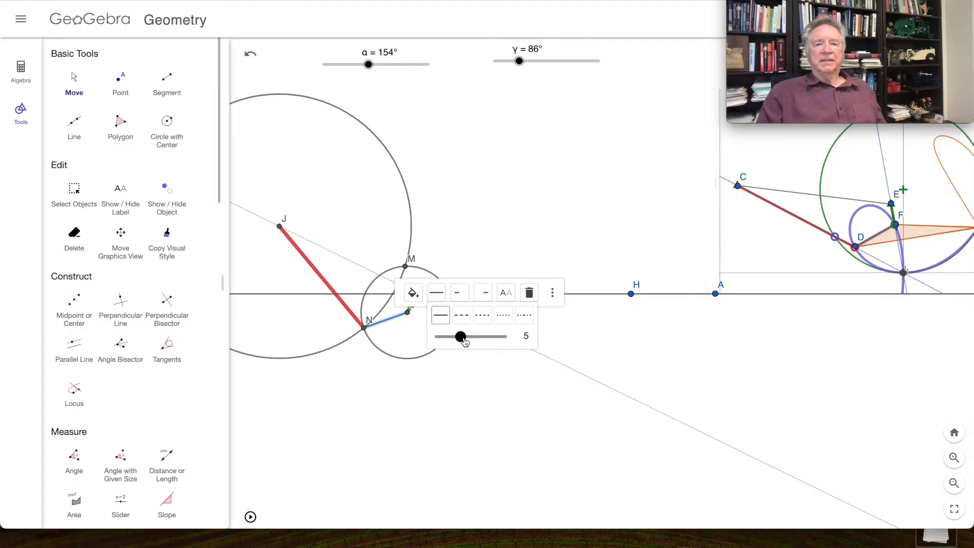
pyautogui.moveTo(460, 337); pyautogui.dragTo(556, 337)
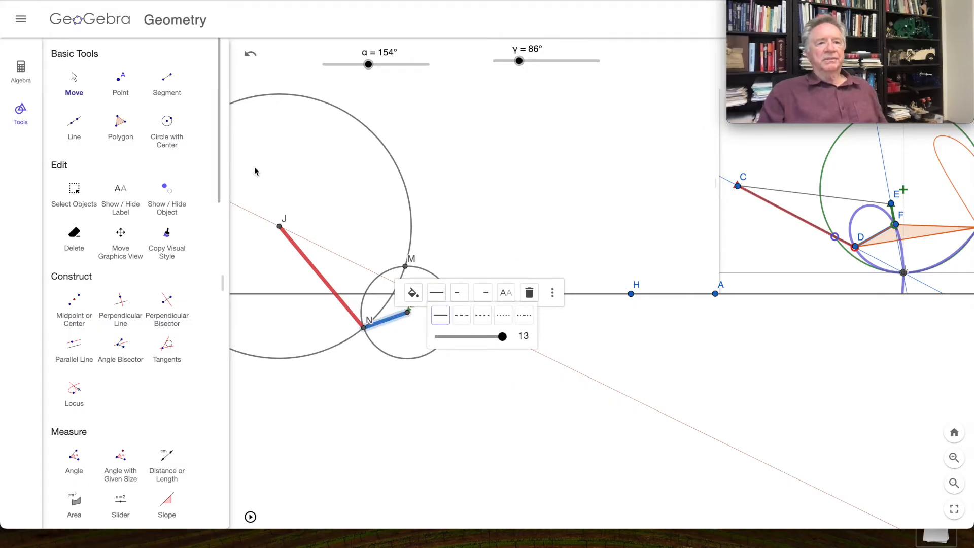
pyautogui.click(75, 88)
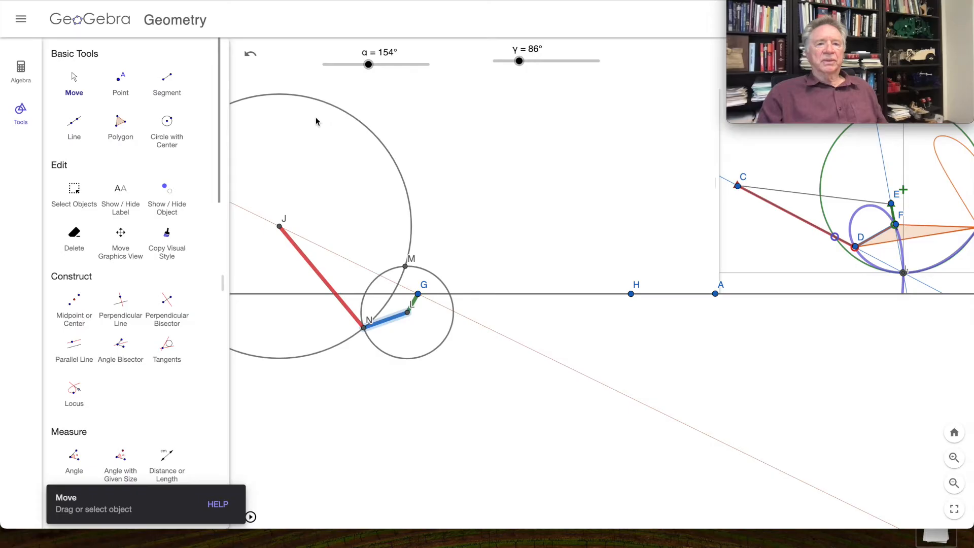
# - Hide the construction circles centered at J and L and the unused upper intersection point M
pyautogui.click(16, 69)
pyautogui.click(325, 109)
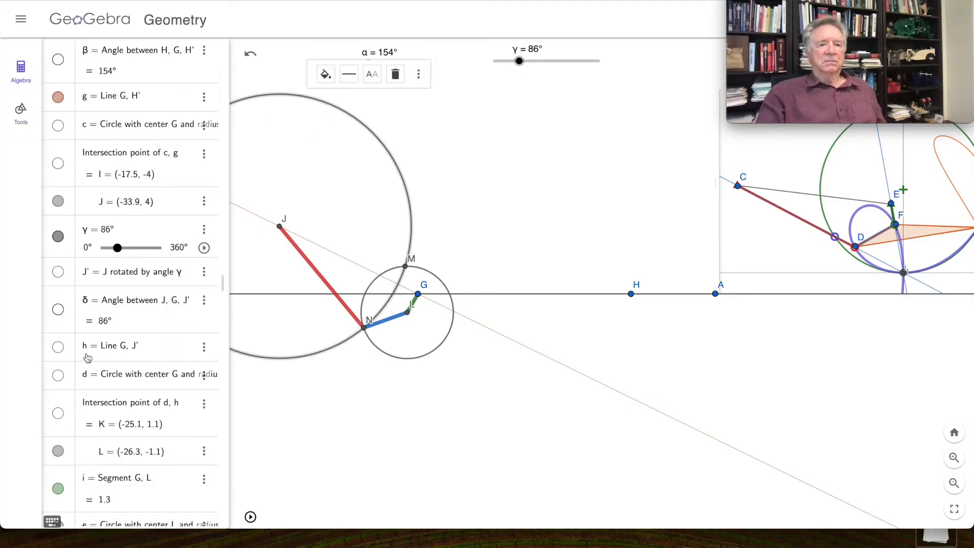
pyautogui.scroll(-3, 87, 359)
pyautogui.click(59, 434)
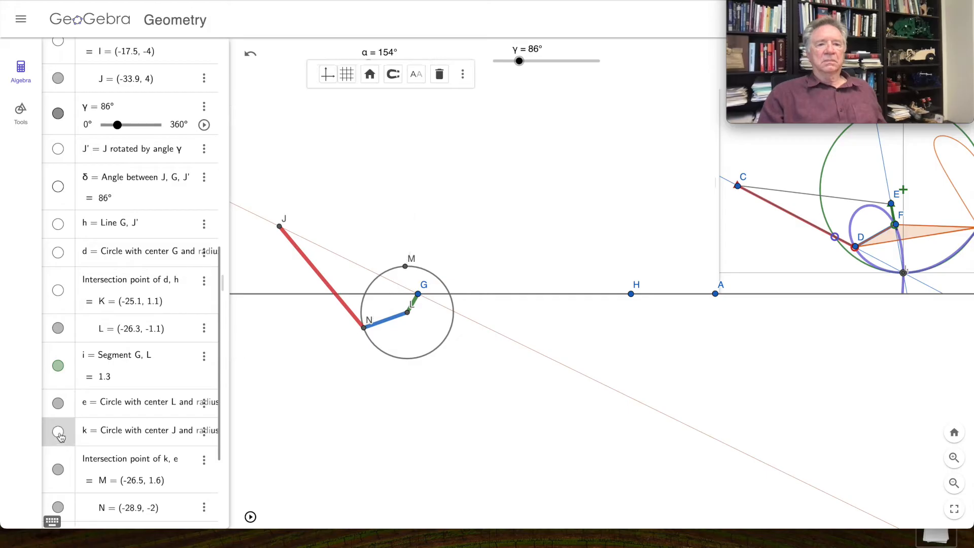
pyautogui.click(441, 351)
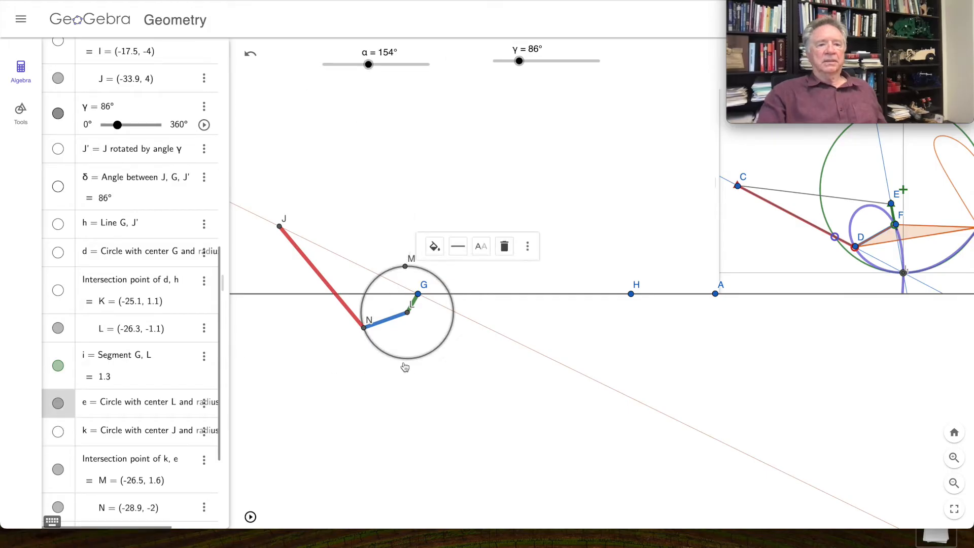
pyautogui.click(57, 404)
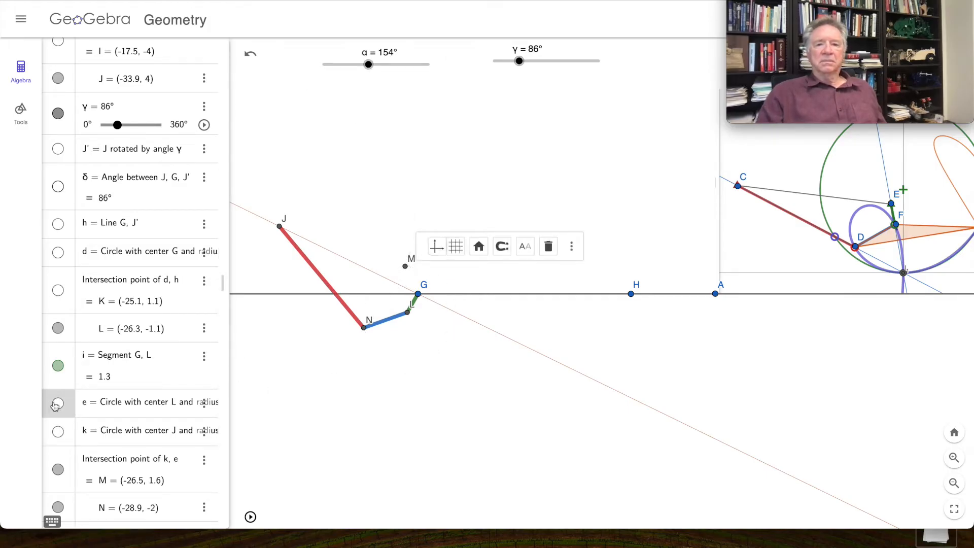
pyautogui.click(405, 267)
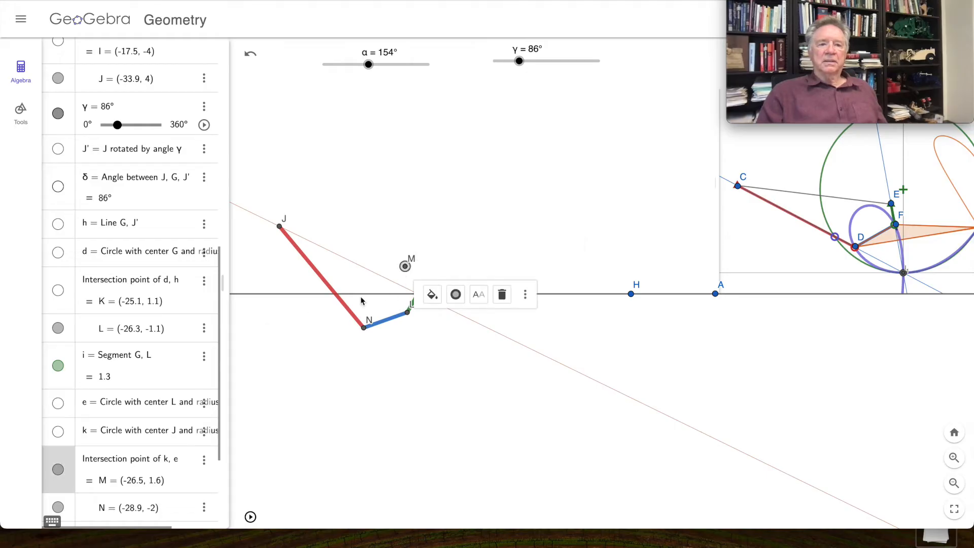
pyautogui.click(66, 470)
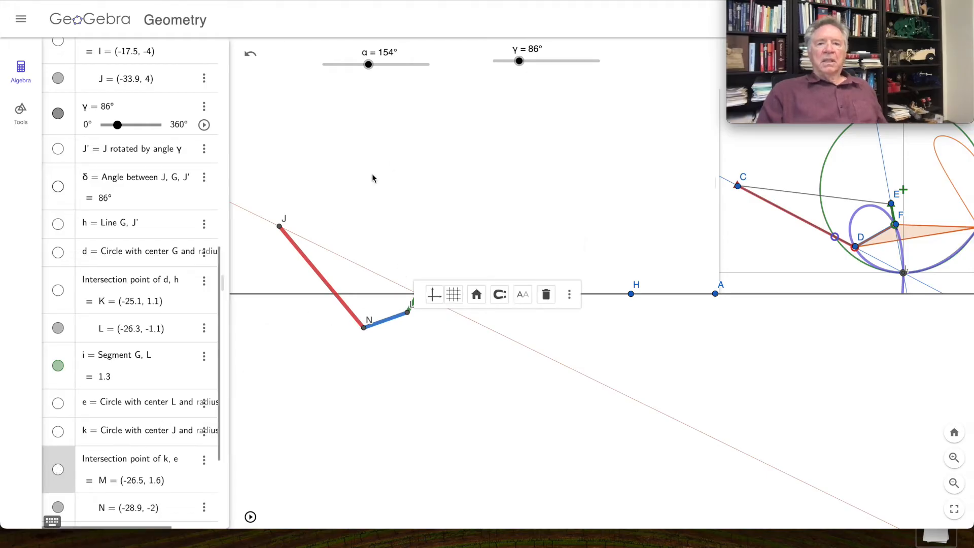
# - Play the α animation to test the linkage, and return α to about 160°
pyautogui.click(249, 517)
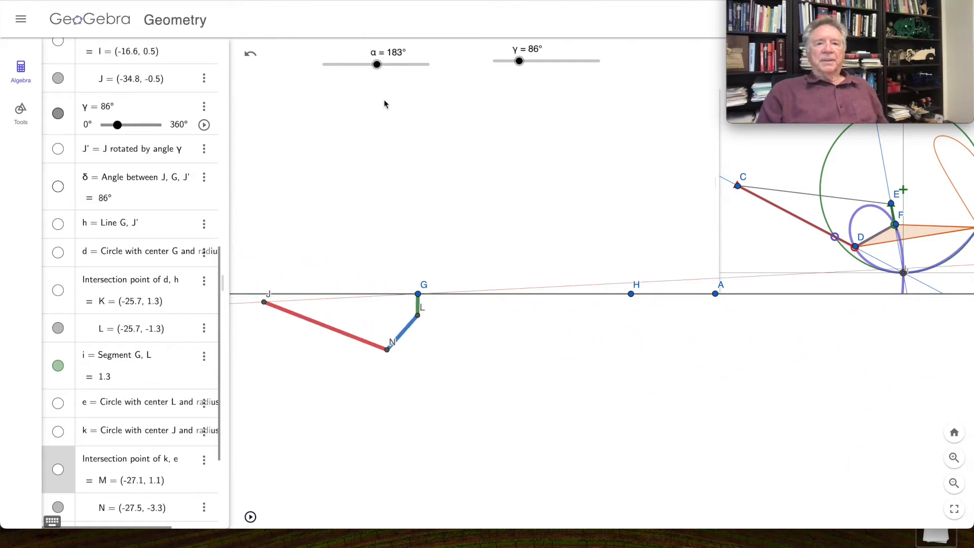
pyautogui.moveTo(377, 64); pyautogui.dragTo(364, 66)
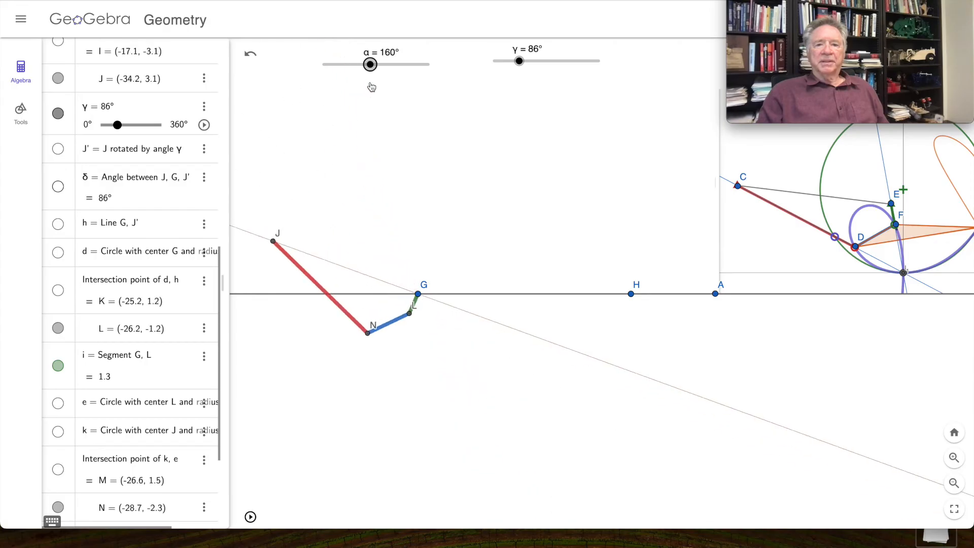
# - Turn on animation for slider γ and turn it off for slider α
pyautogui.click(519, 61)
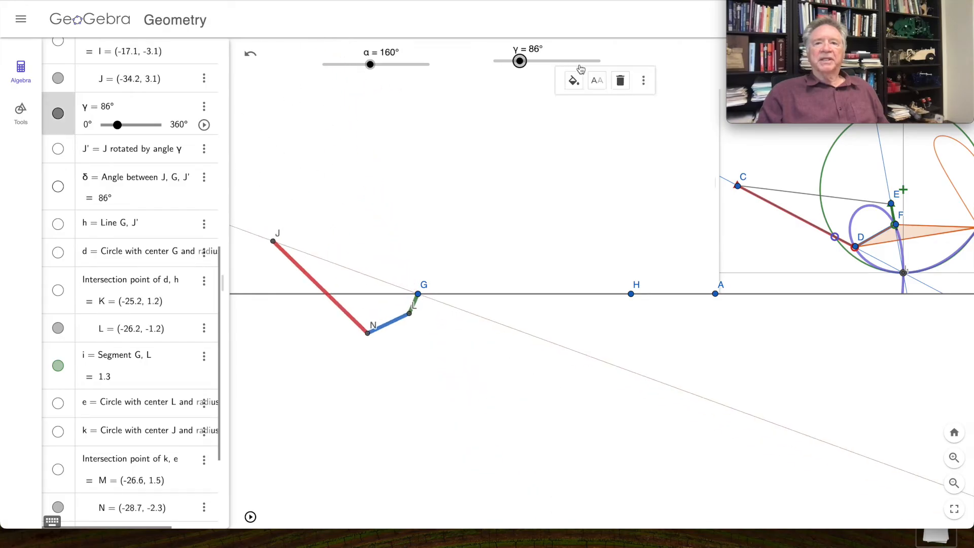
pyautogui.click(643, 80)
pyautogui.click(670, 147)
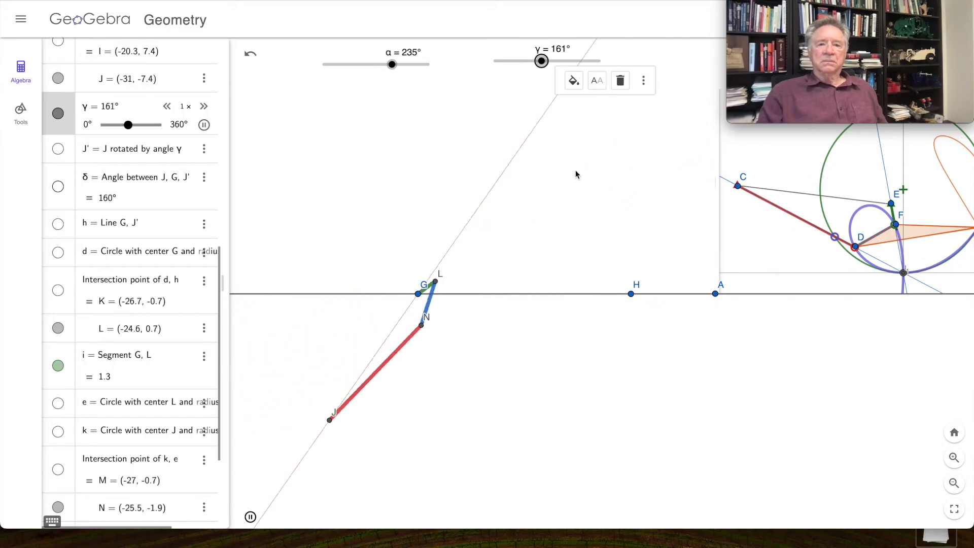
pyautogui.click(380, 63)
pyautogui.click(474, 84)
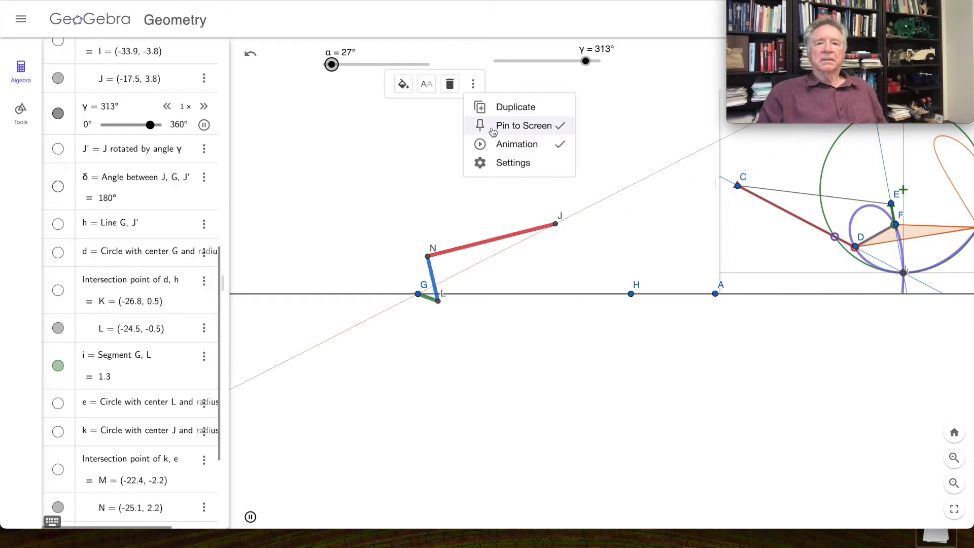
pyautogui.click(489, 145)
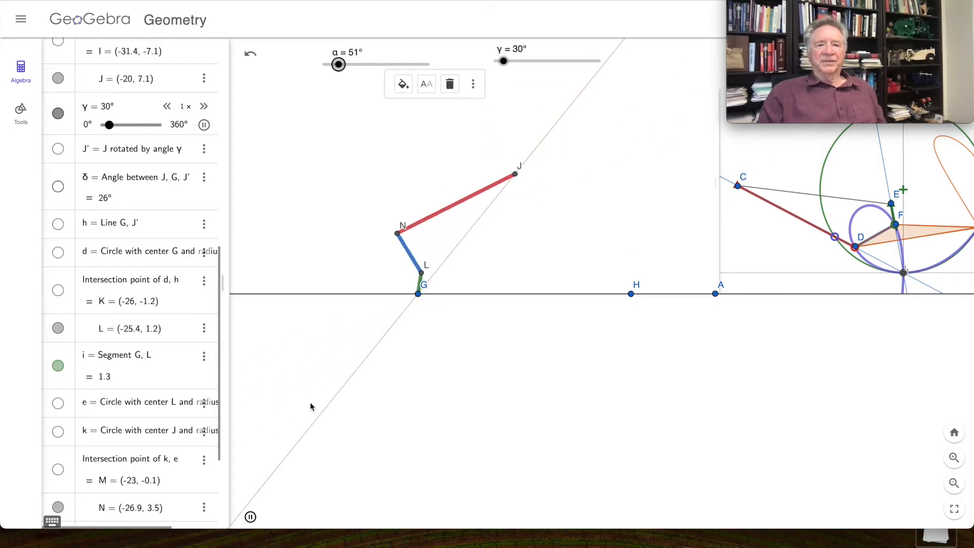
# - Set α to 142°, stop the running animation, and set γ to 100°
pyautogui.moveTo(338, 65); pyautogui.dragTo(366, 73)
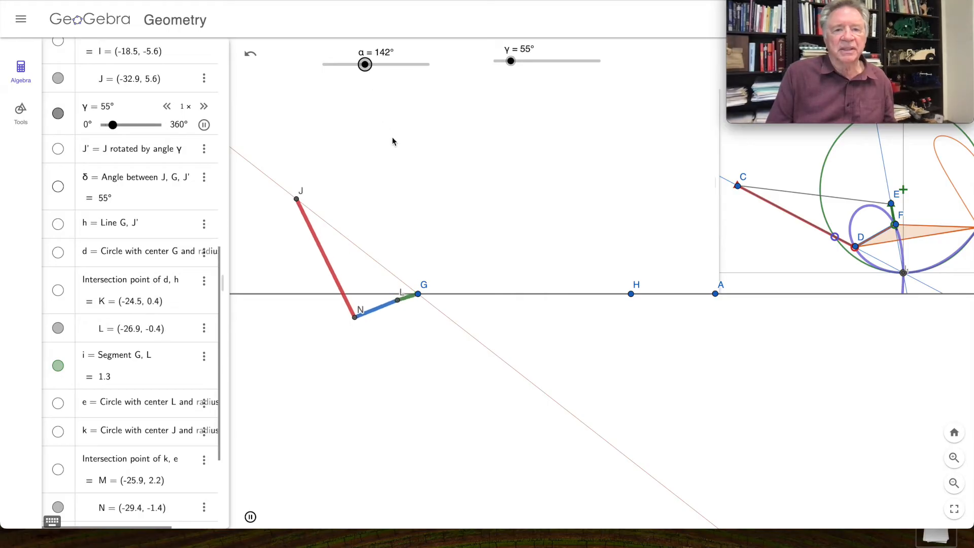
pyautogui.click(250, 517)
pyautogui.moveTo(541, 63); pyautogui.dragTo(524, 63)
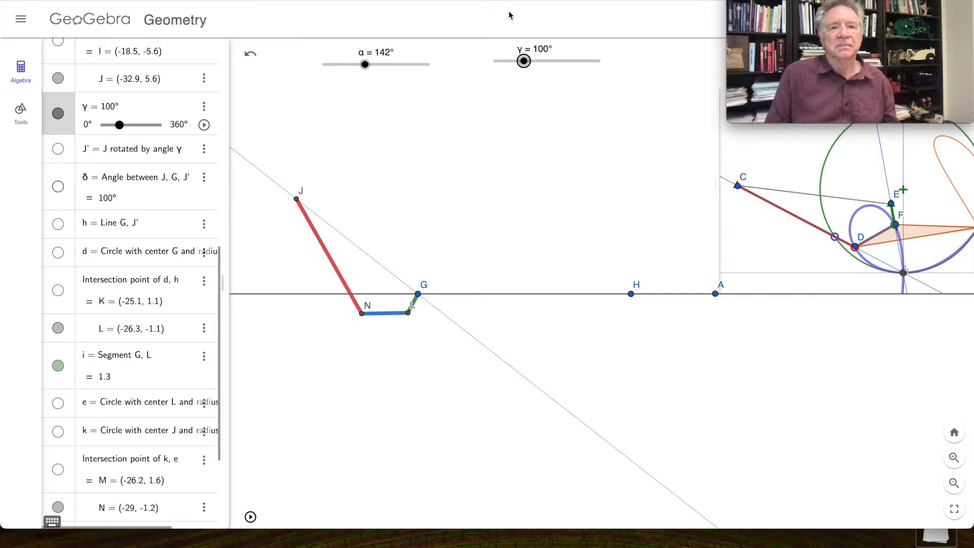
# - Measure the screenshot coupler triangle's angle from D through vertex F to a new point placed at P
pyautogui.moveTo(423, 1); pyautogui.dragTo(362, 39)
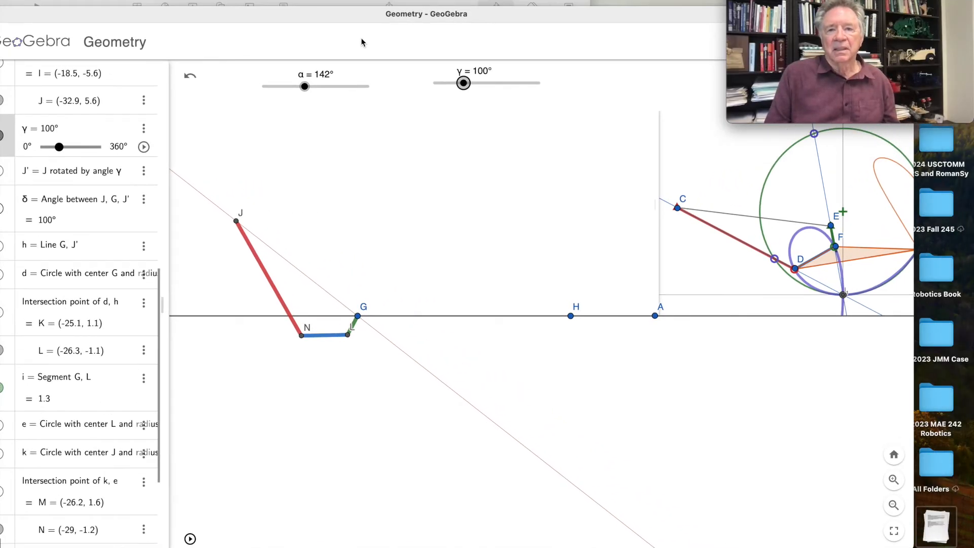
pyautogui.moveTo(486, 222); pyautogui.dragTo(458, 226)
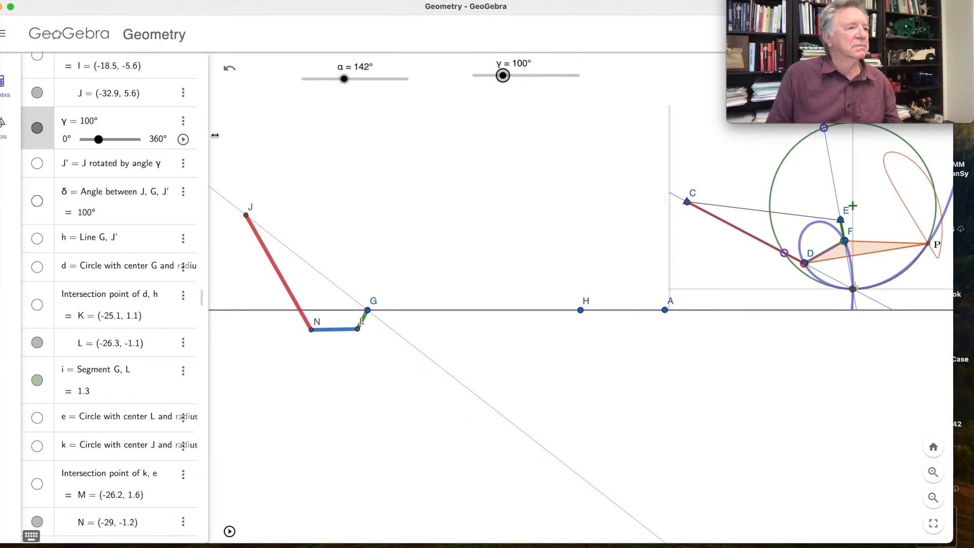
pyautogui.scroll(-1, 343, 179)
pyautogui.scroll(-3, 343, 178)
pyautogui.scroll(2, 343, 179)
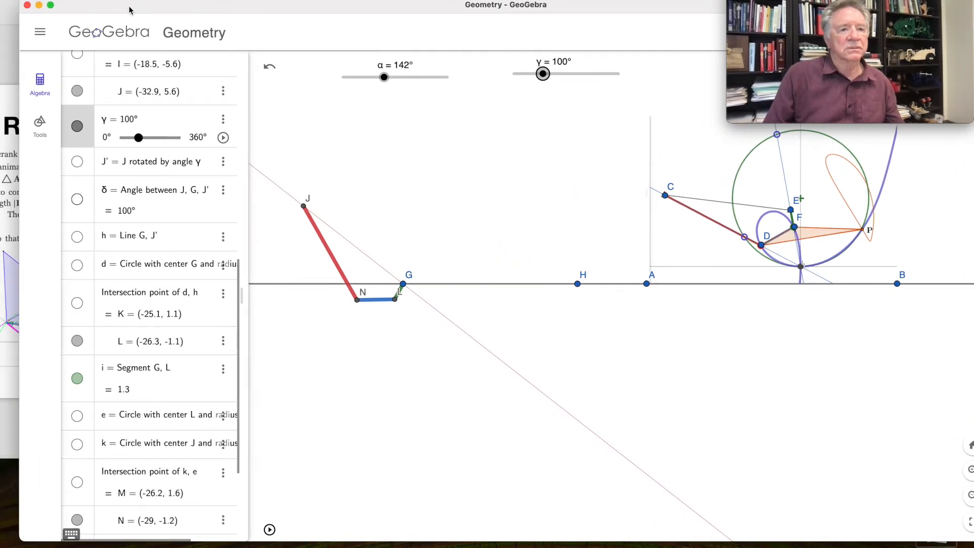
pyautogui.click(41, 90)
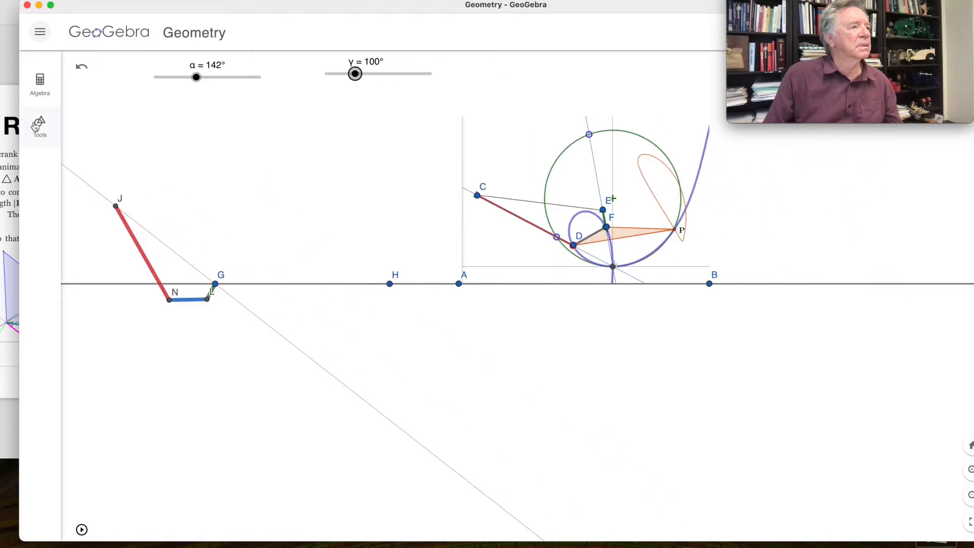
pyautogui.click(40, 125)
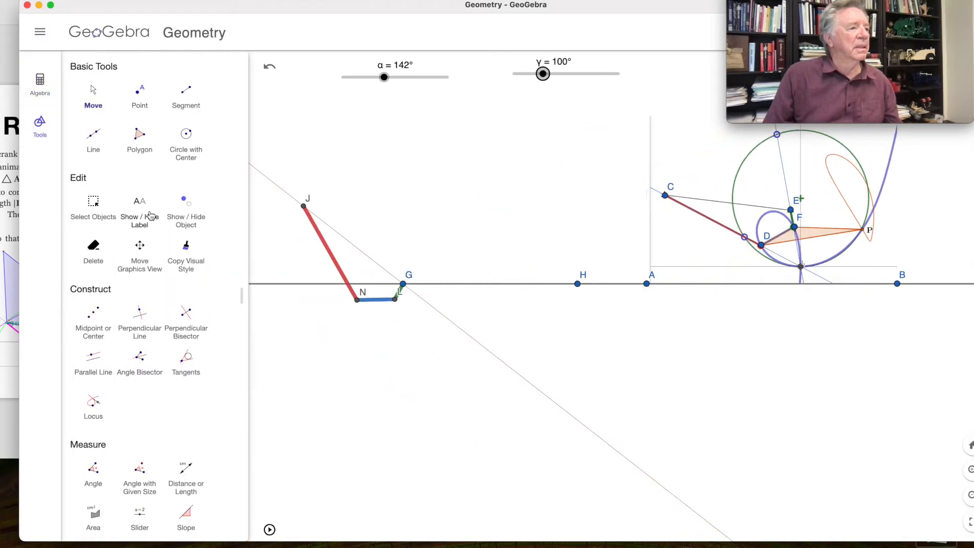
pyautogui.scroll(-2, 134, 451)
pyautogui.click(93, 423)
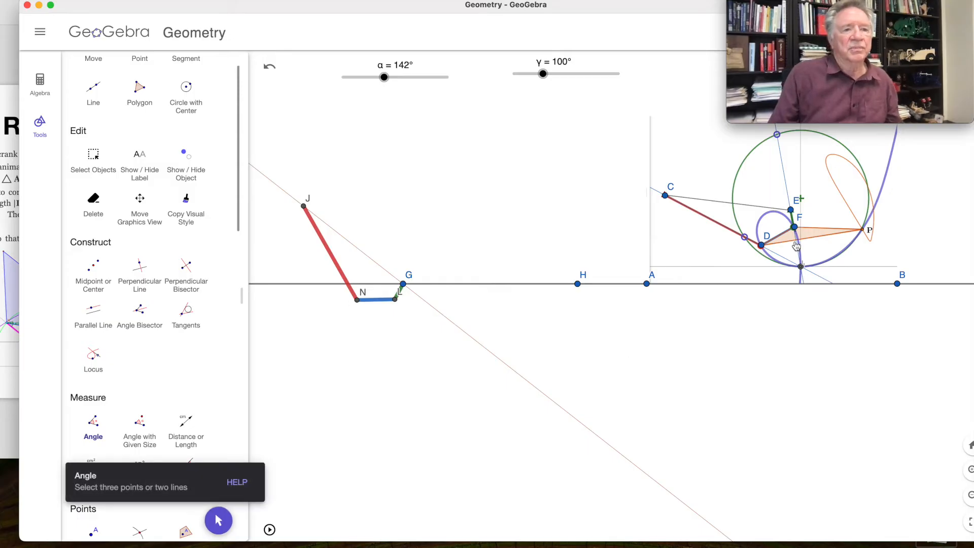
pyautogui.click(762, 246)
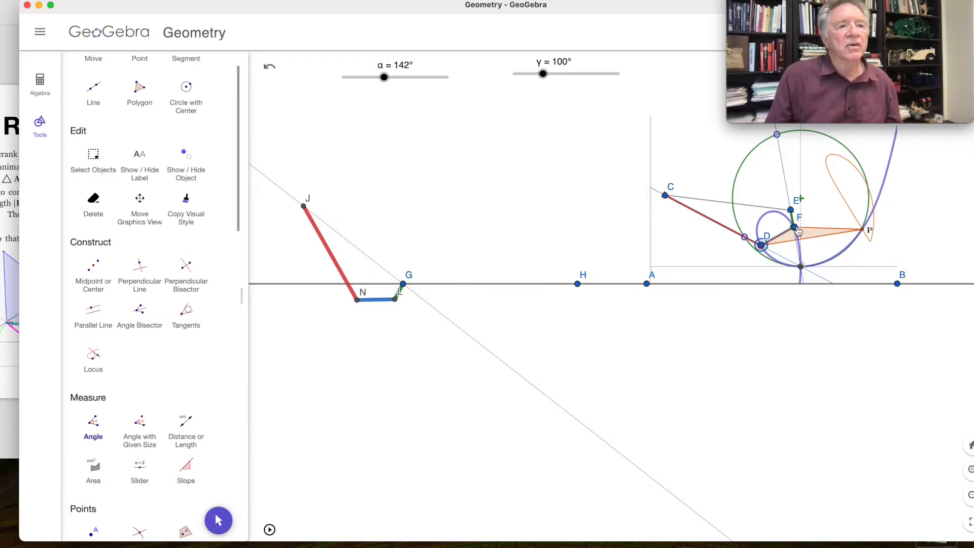
pyautogui.click(797, 229)
pyautogui.click(862, 231)
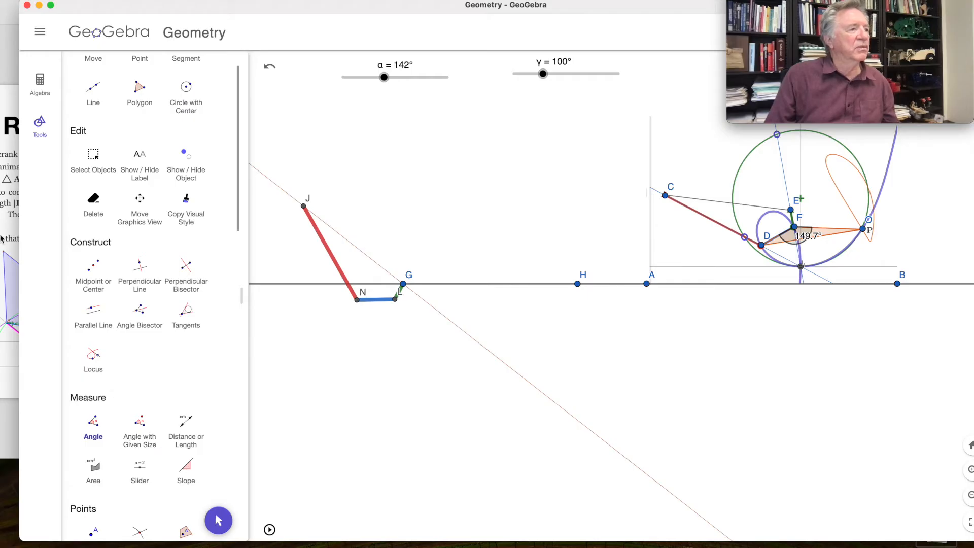
# - Construct an angle of size ϵ counterclockwise from N about vertex L, matching the measured coupler angle
pyautogui.click(40, 85)
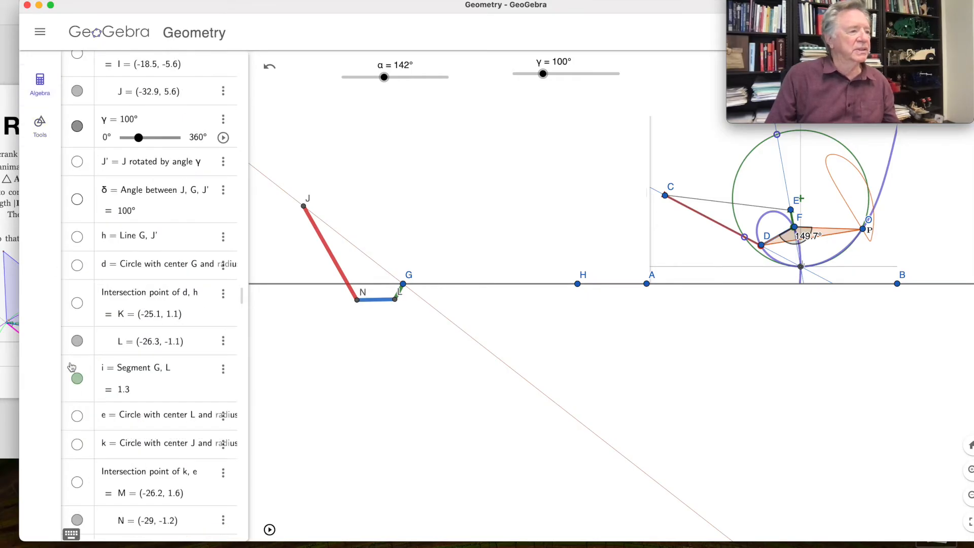
pyautogui.scroll(-5, 127, 471)
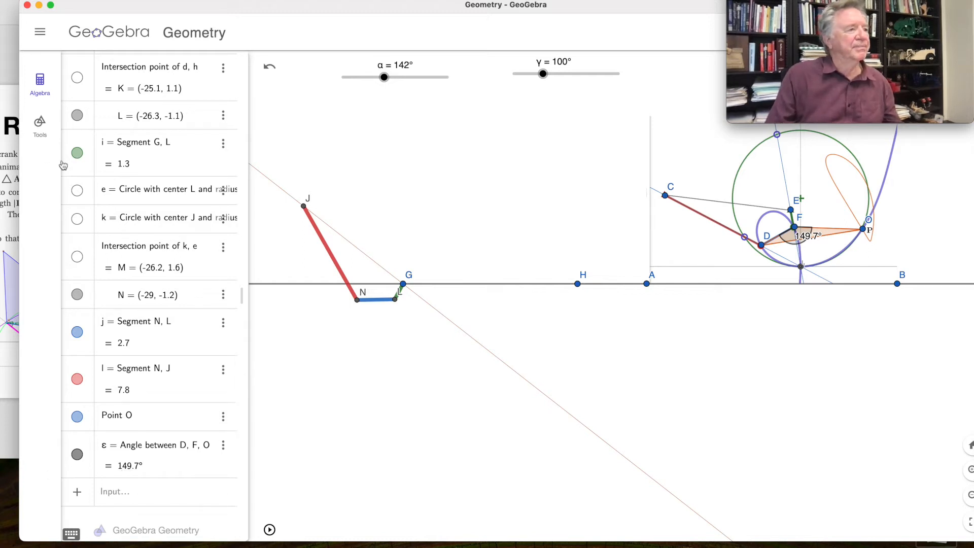
pyautogui.click(40, 124)
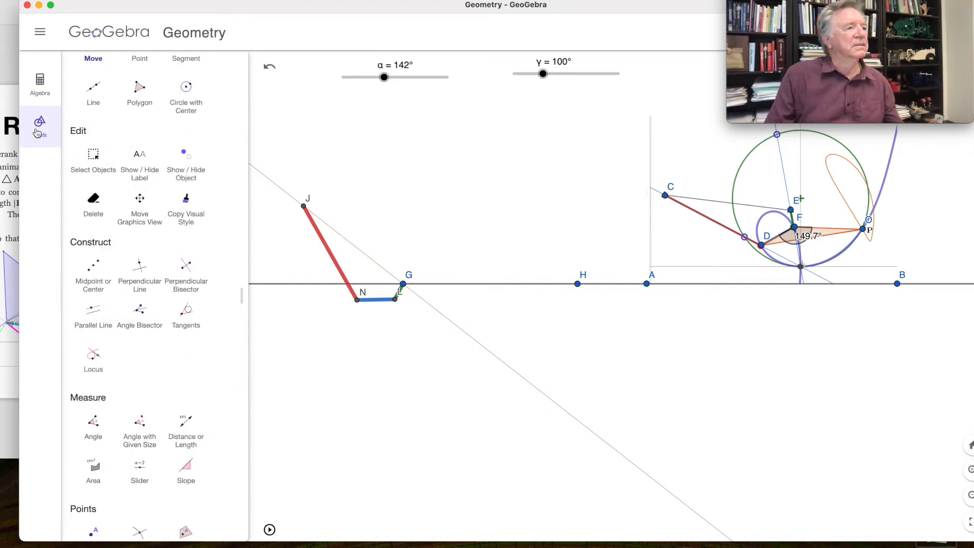
pyautogui.click(140, 425)
pyautogui.click(358, 301)
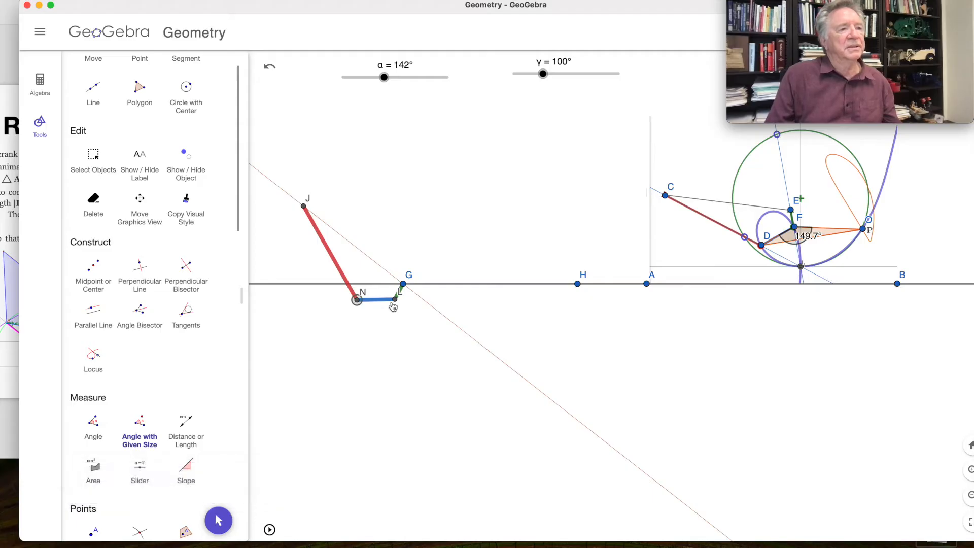
pyautogui.click(396, 301)
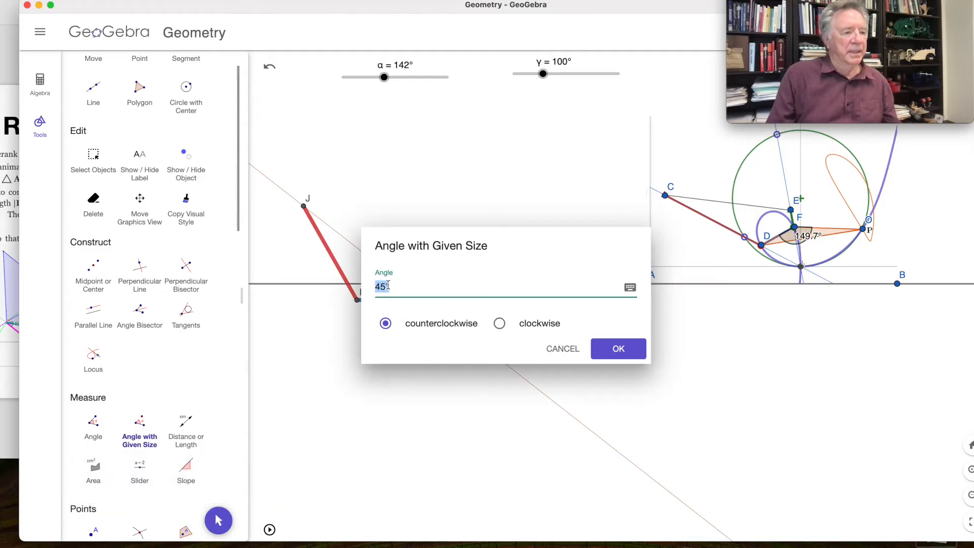
pyautogui.press('BackSpace')
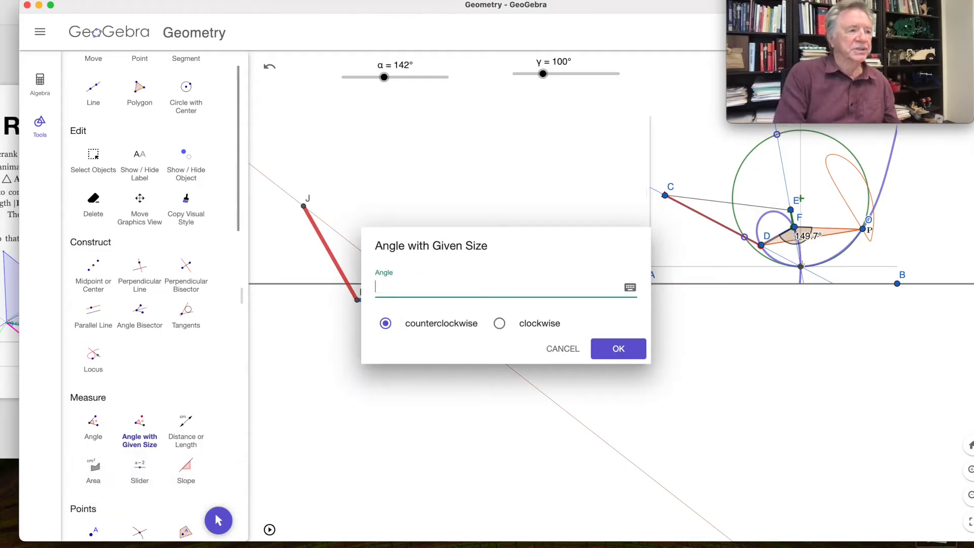
pyautogui.click(630, 289)
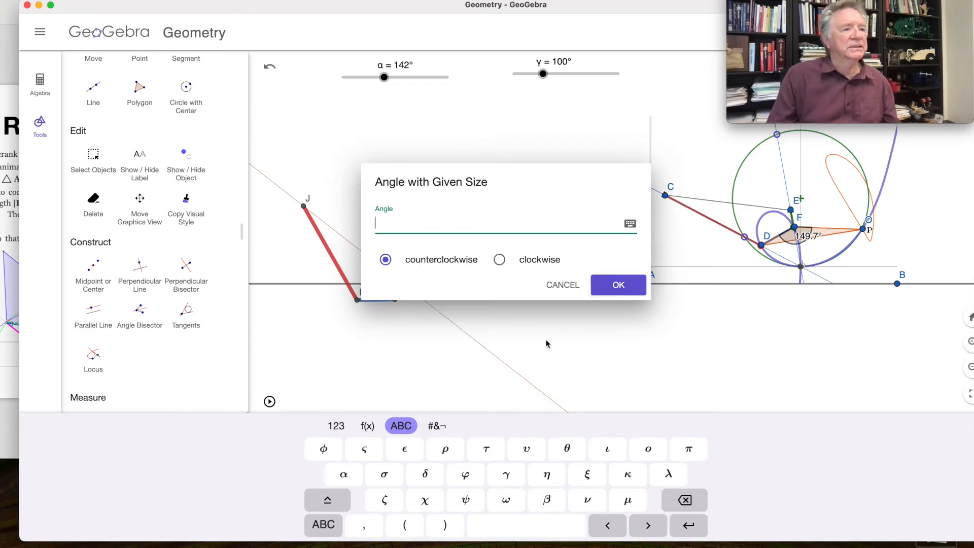
pyautogui.click(406, 450)
pyautogui.click(619, 286)
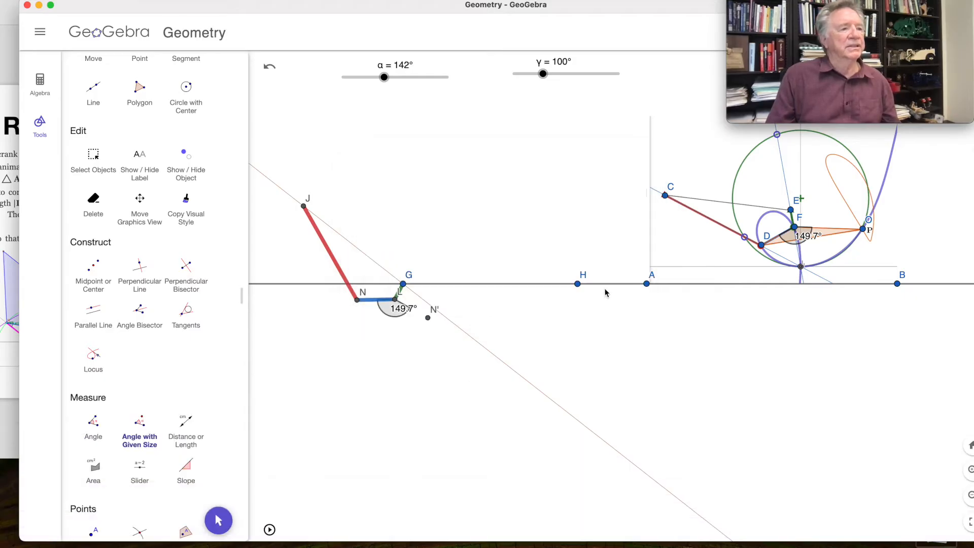
# - Draw a line through L and the rotated point N'
pyautogui.click(94, 92)
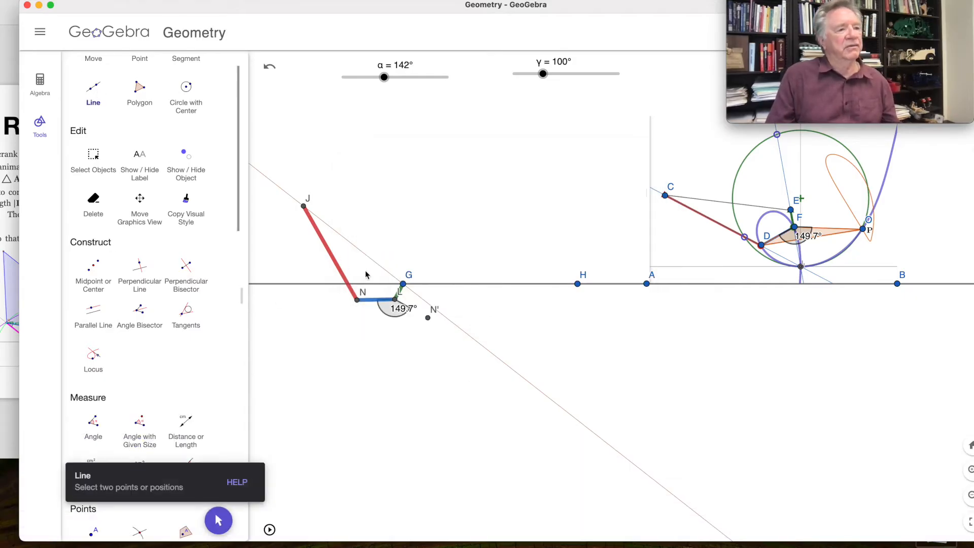
pyautogui.click(396, 300)
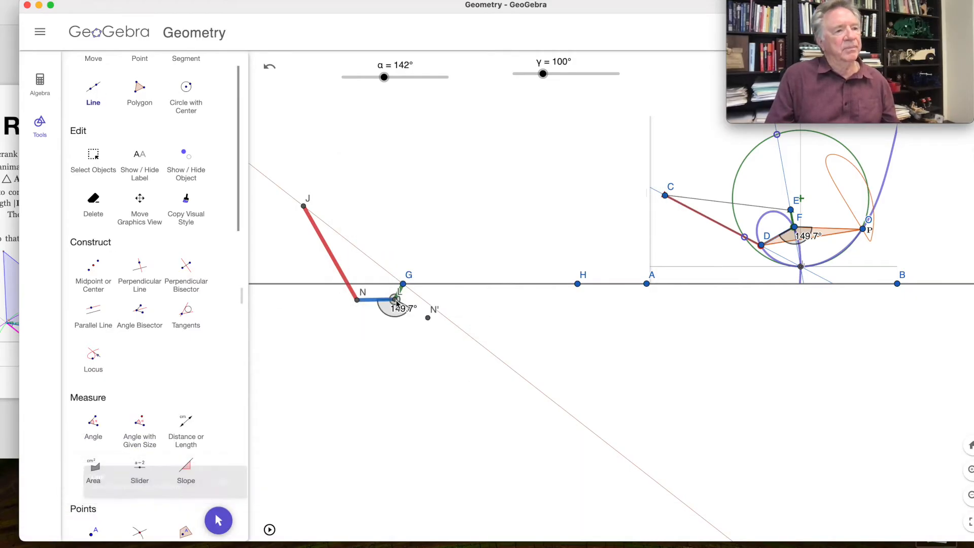
pyautogui.click(429, 320)
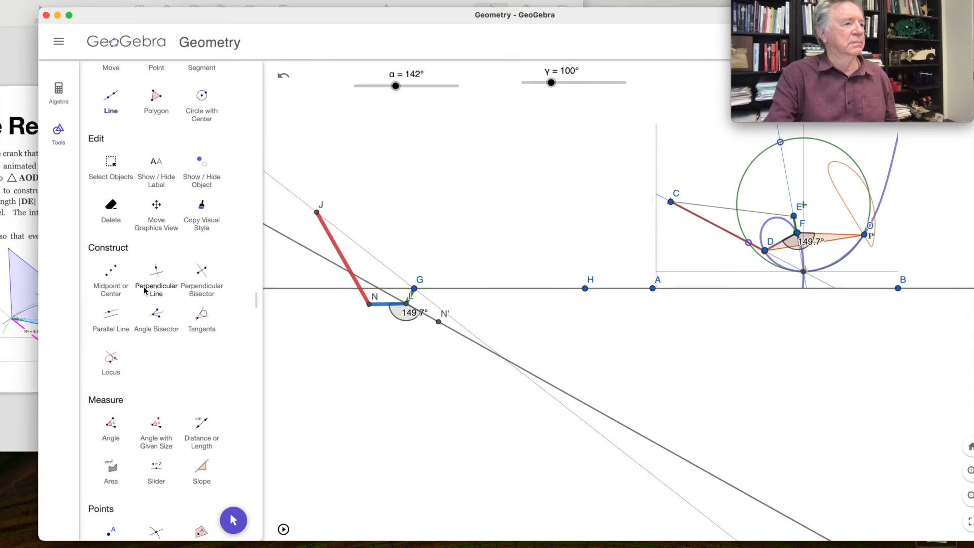
# - Measure the screenshot coupler triangle's angle from F through vertex D to point O
pyautogui.scroll(2, 144, 290)
pyautogui.scroll(-5, 145, 290)
pyautogui.scroll(-2, 145, 291)
pyautogui.click(93, 303)
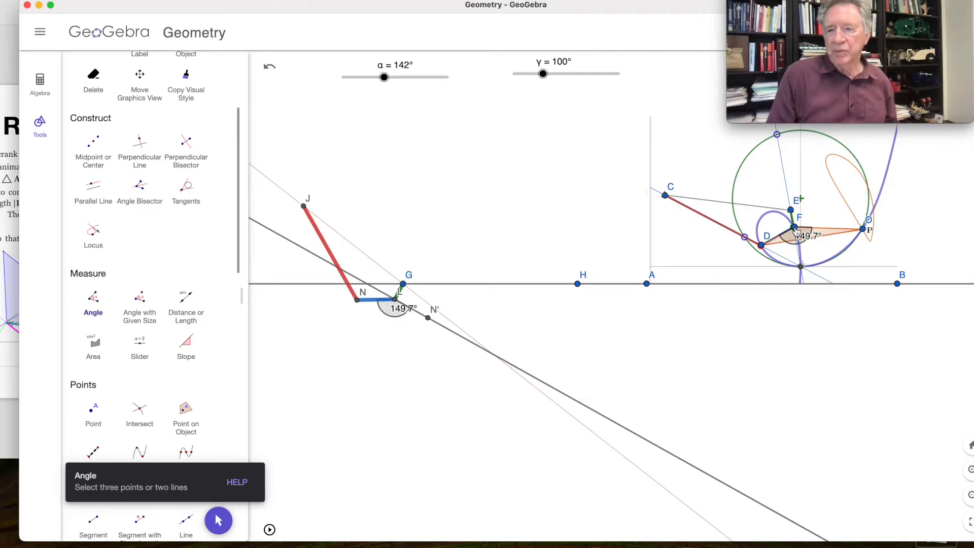
pyautogui.click(795, 229)
pyautogui.click(762, 246)
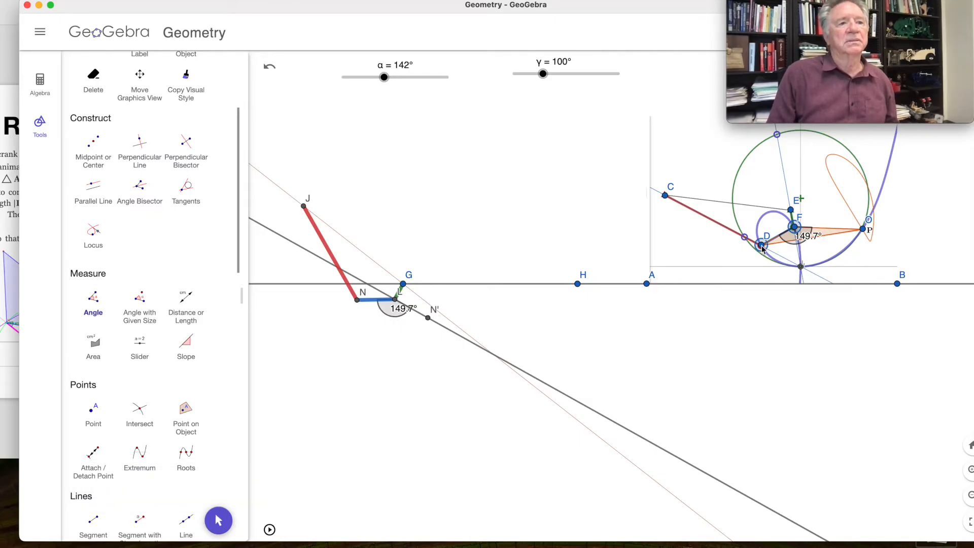
pyautogui.click(864, 230)
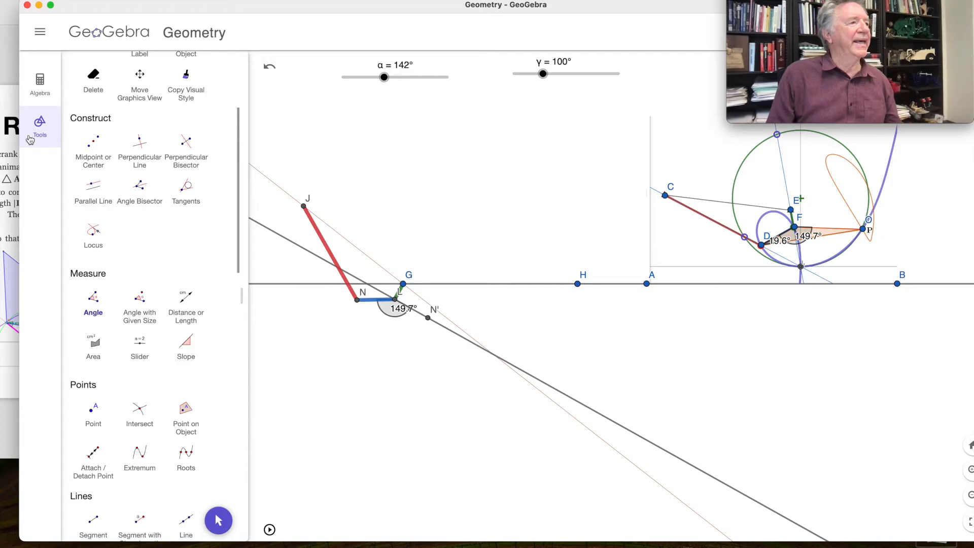
# - Look up the new angle's name and construct an angle of size η clockwise from L about vertex N
pyautogui.click(40, 86)
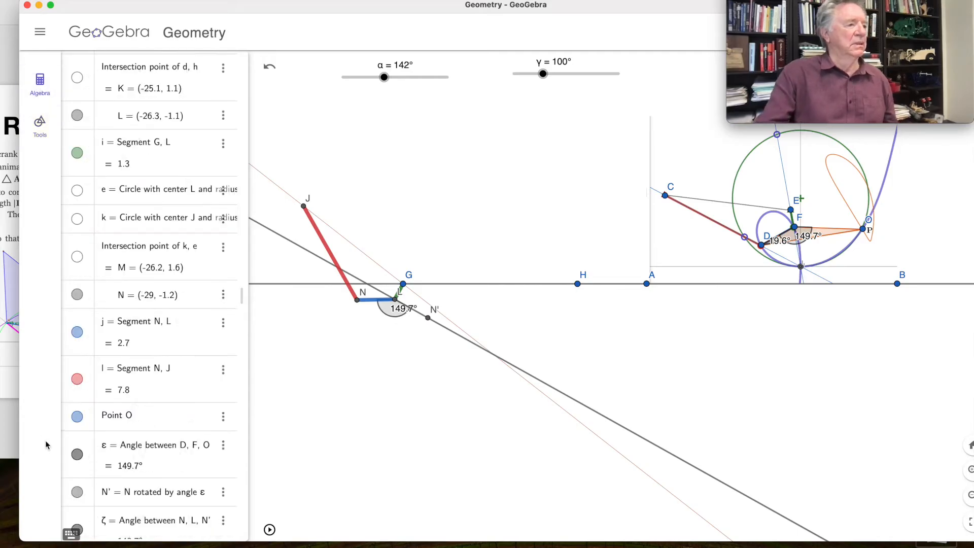
pyautogui.scroll(-1, 143, 491)
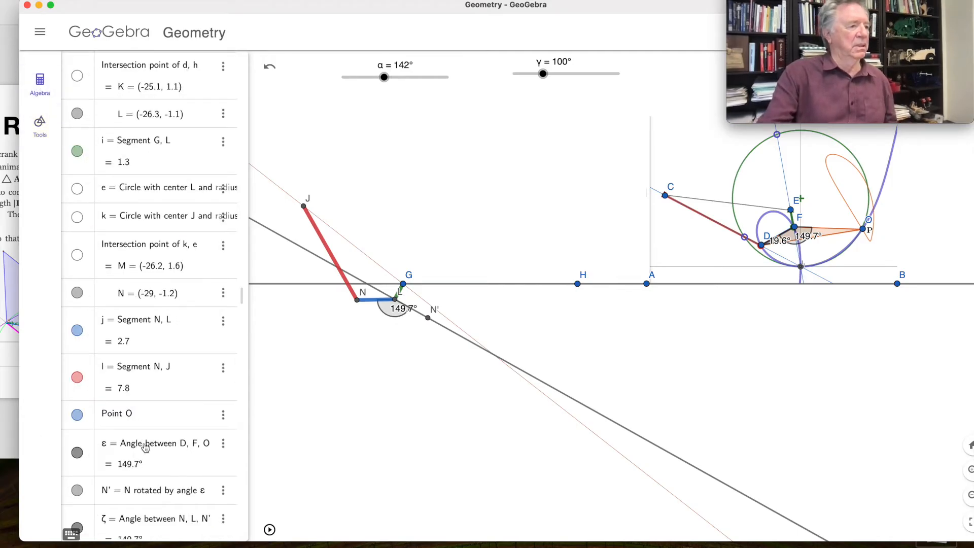
pyautogui.scroll(-3, 146, 447)
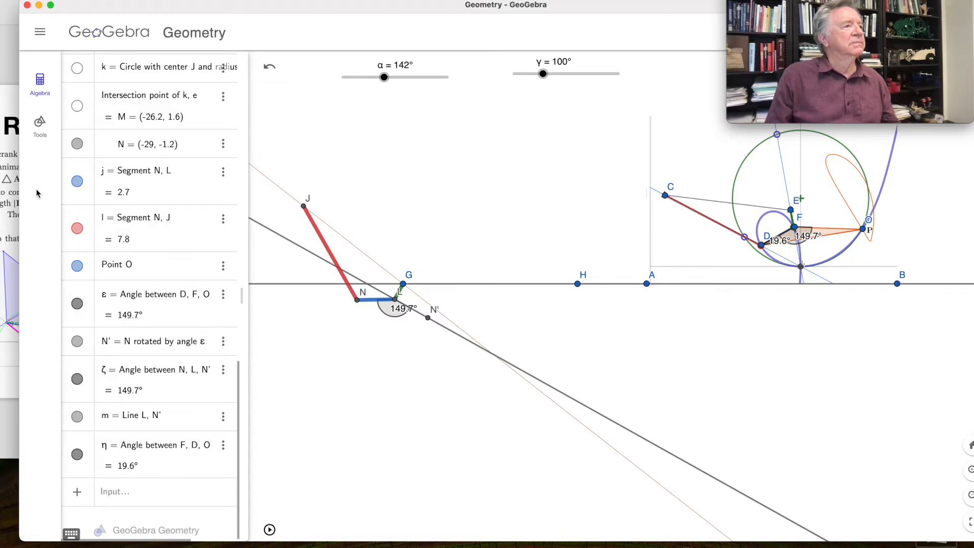
pyautogui.click(38, 133)
pyautogui.click(139, 300)
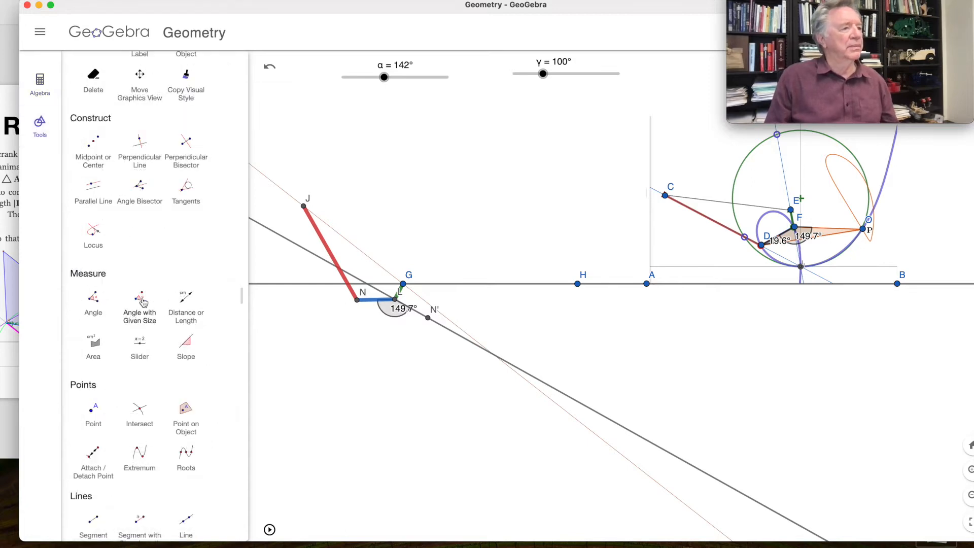
pyautogui.click(395, 300)
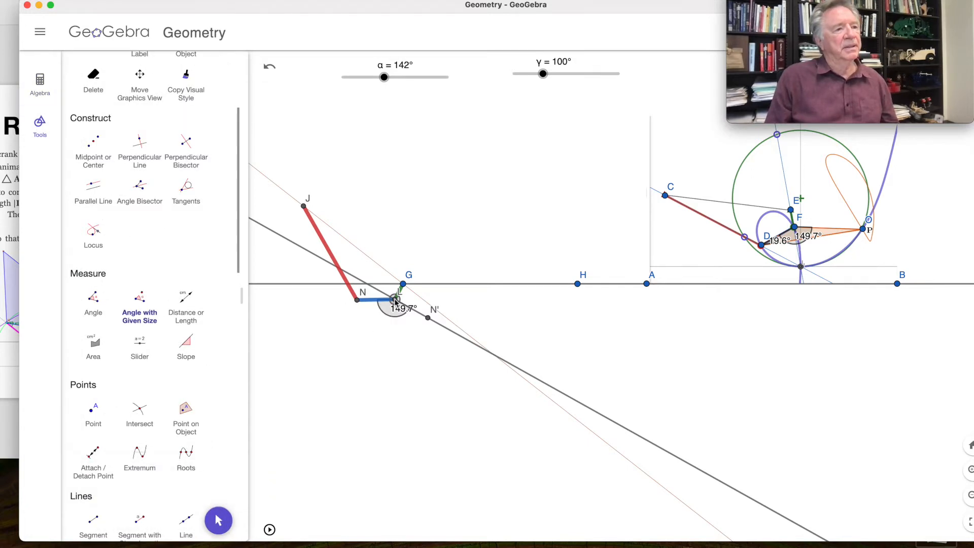
pyautogui.click(358, 301)
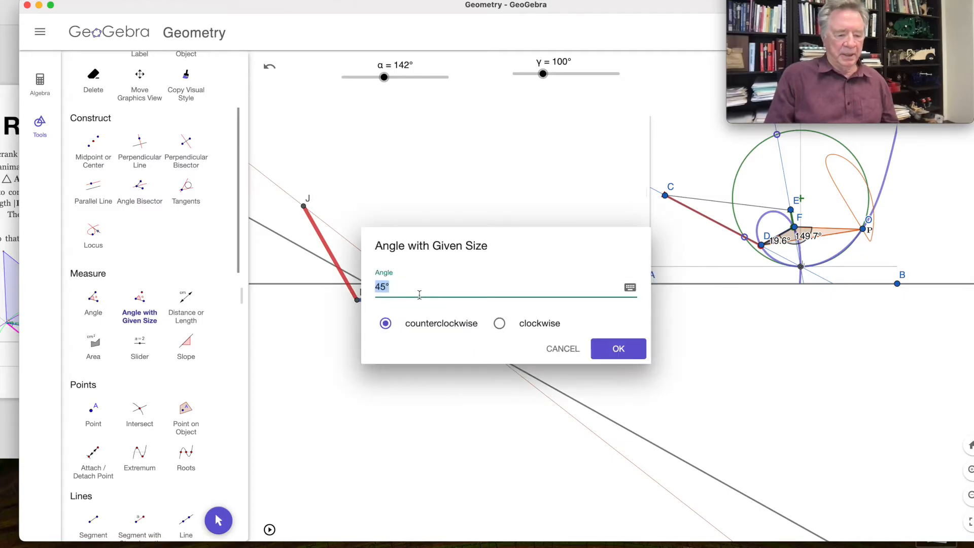
pyautogui.press('BackSpace')
pyautogui.click(630, 288)
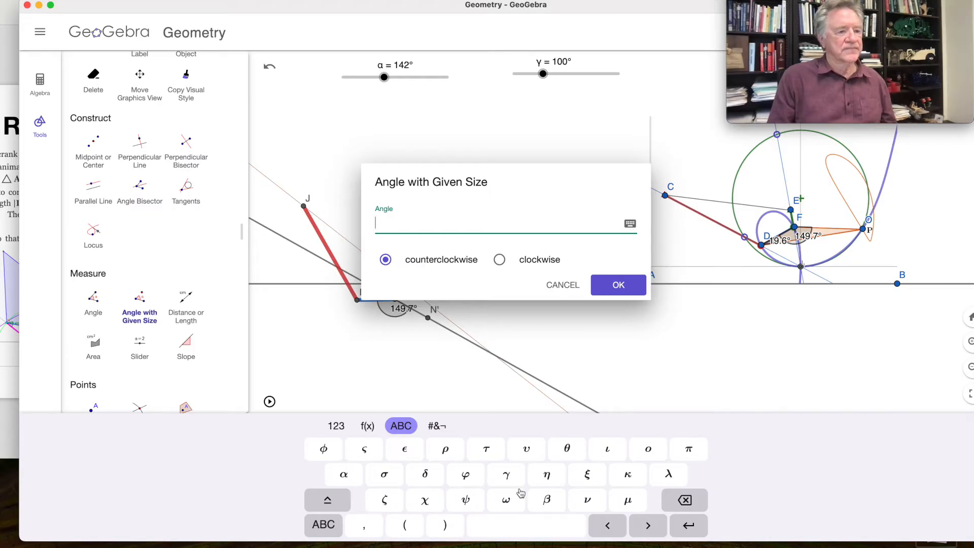
pyautogui.click(549, 478)
pyautogui.click(500, 262)
pyautogui.click(618, 284)
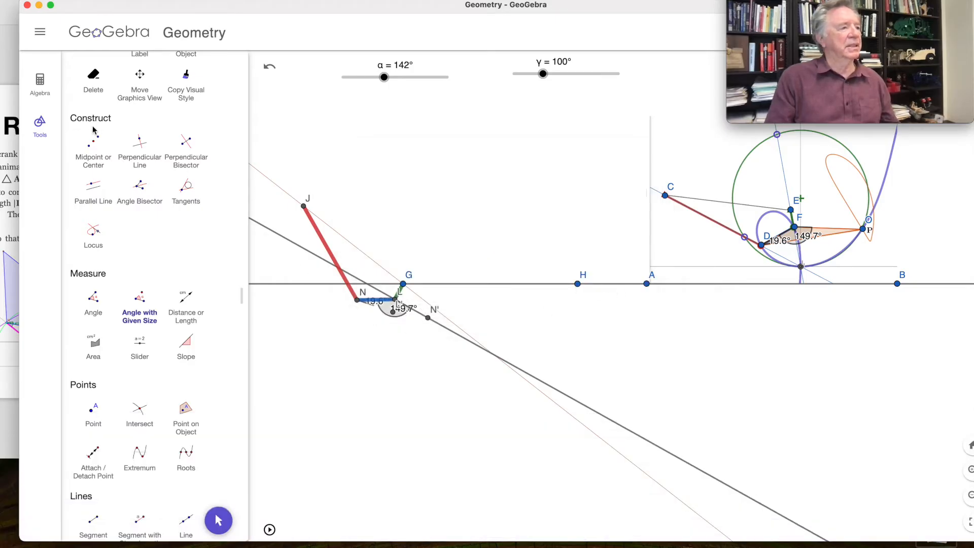
# - Draw a line through N and the rotated point L'
pyautogui.scroll(5, 99, 121)
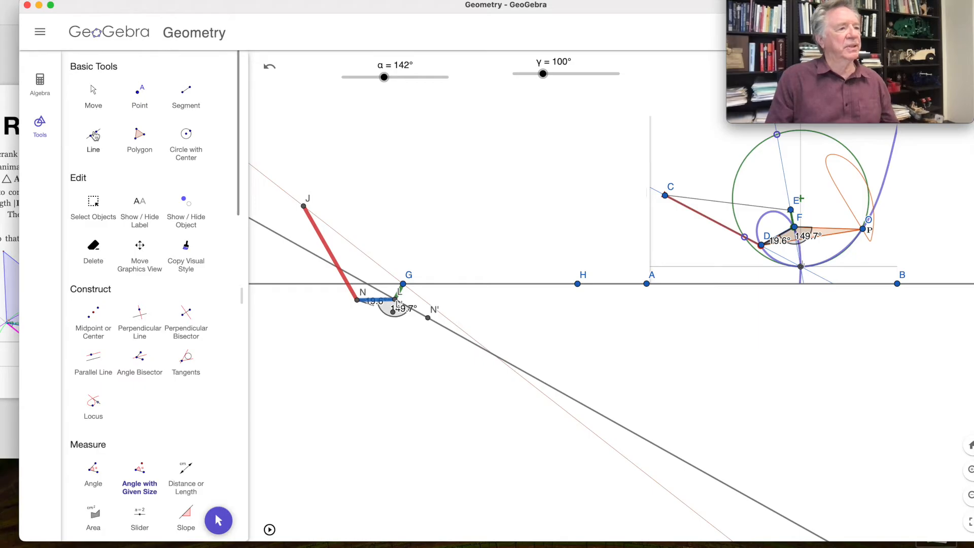
pyautogui.click(95, 136)
pyautogui.click(357, 301)
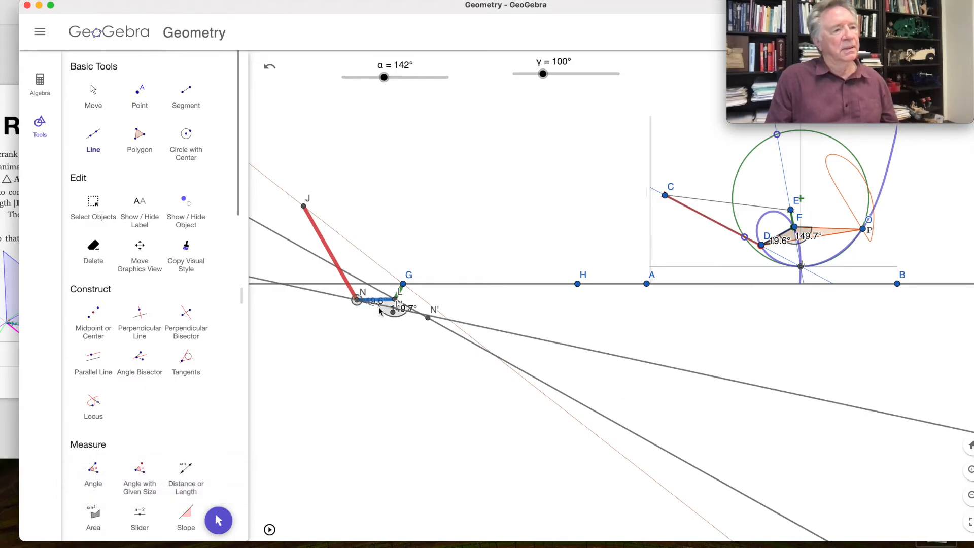
pyautogui.click(394, 313)
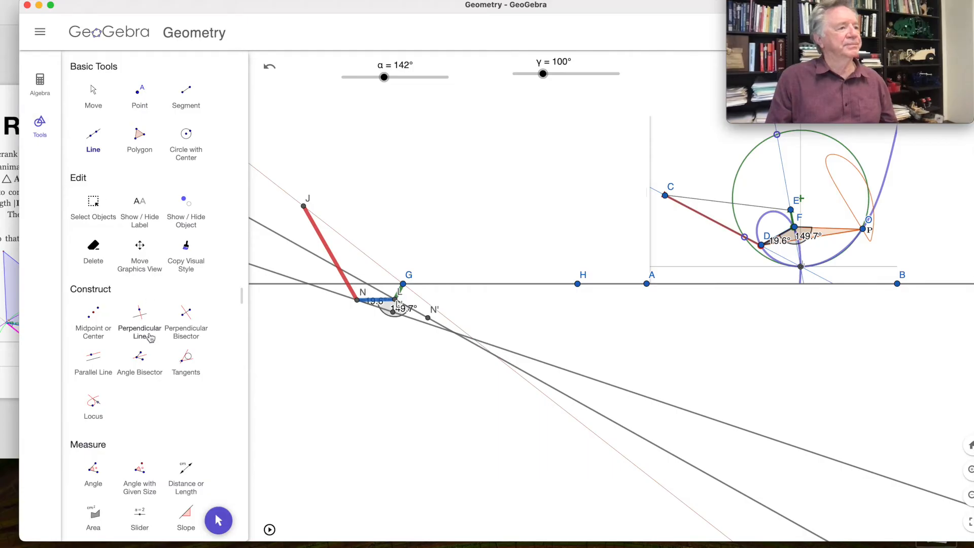
# - Create the intersection point of the line through L and N' with the line through N and L'
pyautogui.scroll(-5, 151, 421)
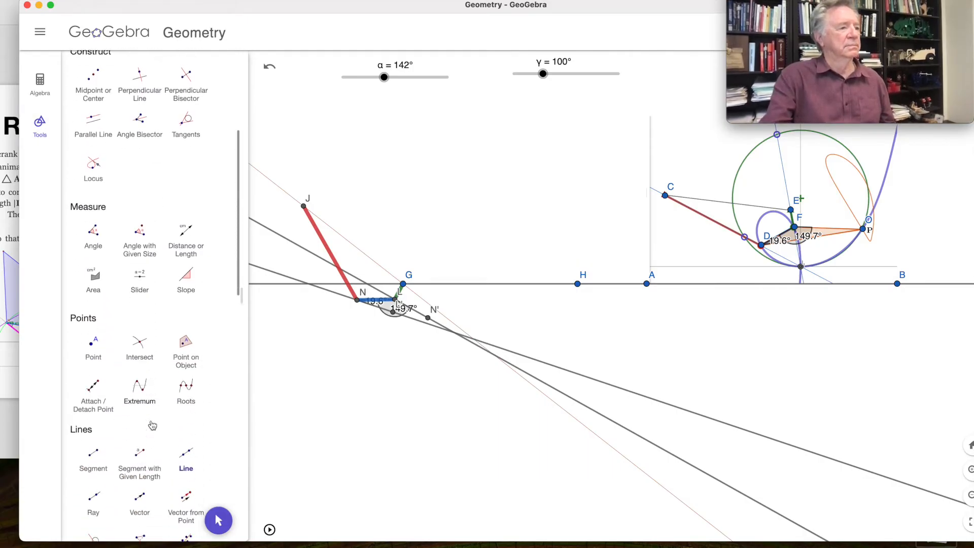
pyautogui.scroll(-1, 152, 425)
pyautogui.click(139, 327)
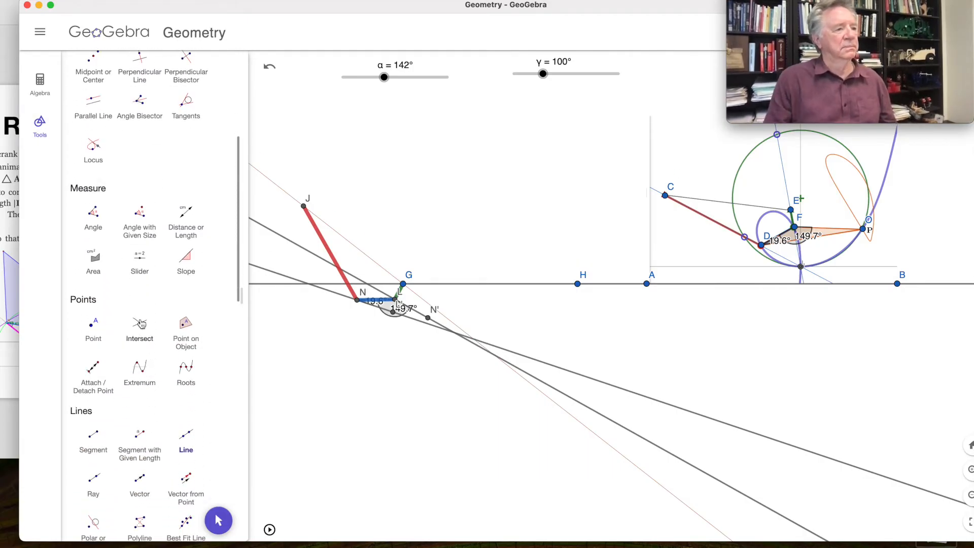
pyautogui.click(566, 400)
pyautogui.click(577, 377)
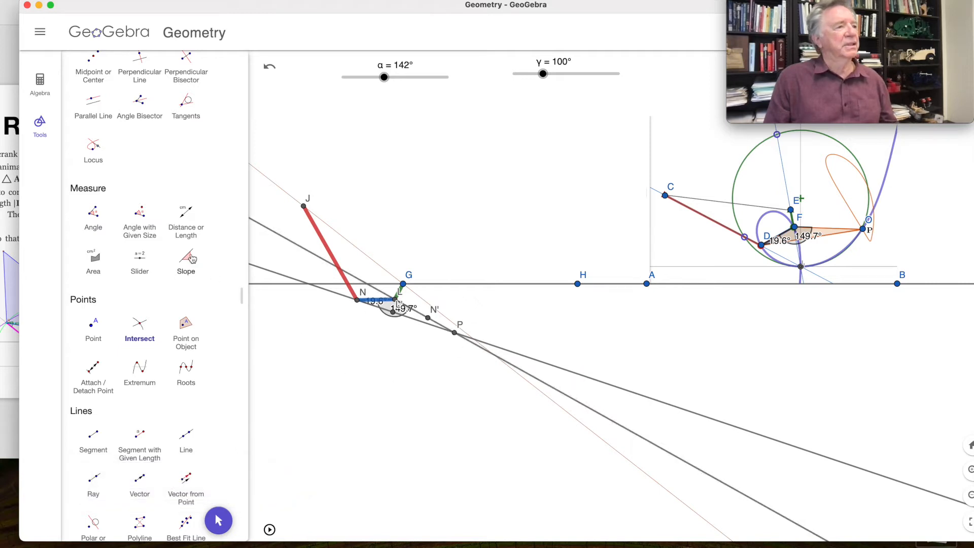
# - Hide the construction lines m and n, the rotated points L' and N', and the angles θ, η and ζ
pyautogui.click(41, 86)
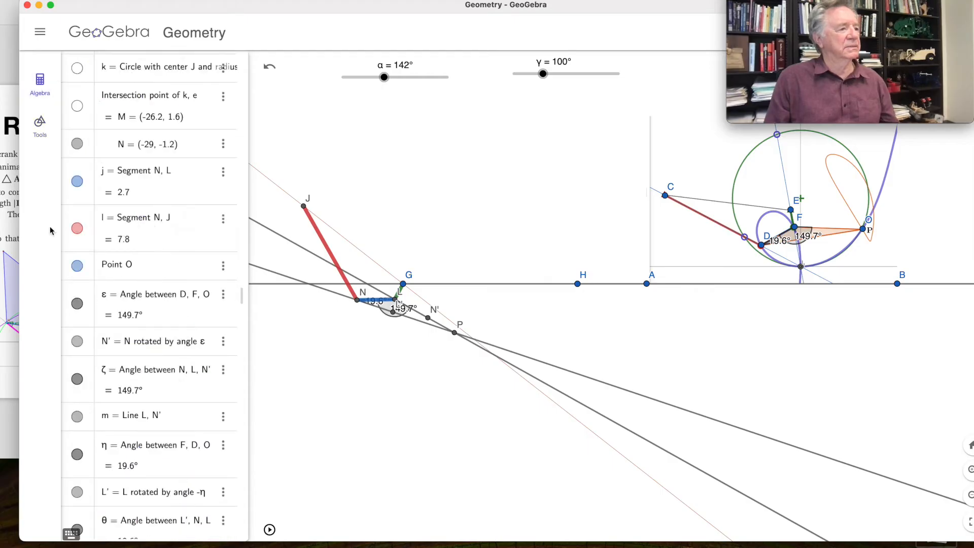
pyautogui.scroll(-3, 102, 460)
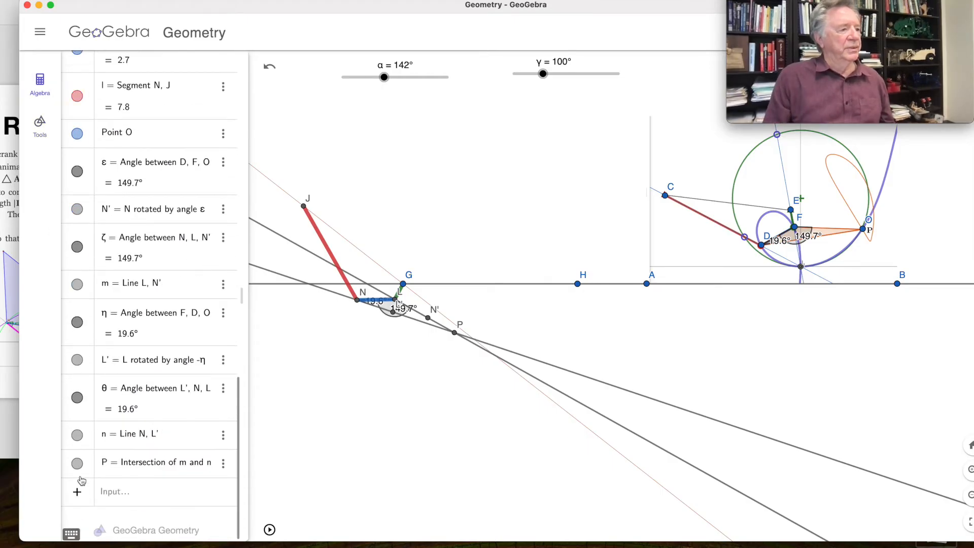
pyautogui.click(77, 436)
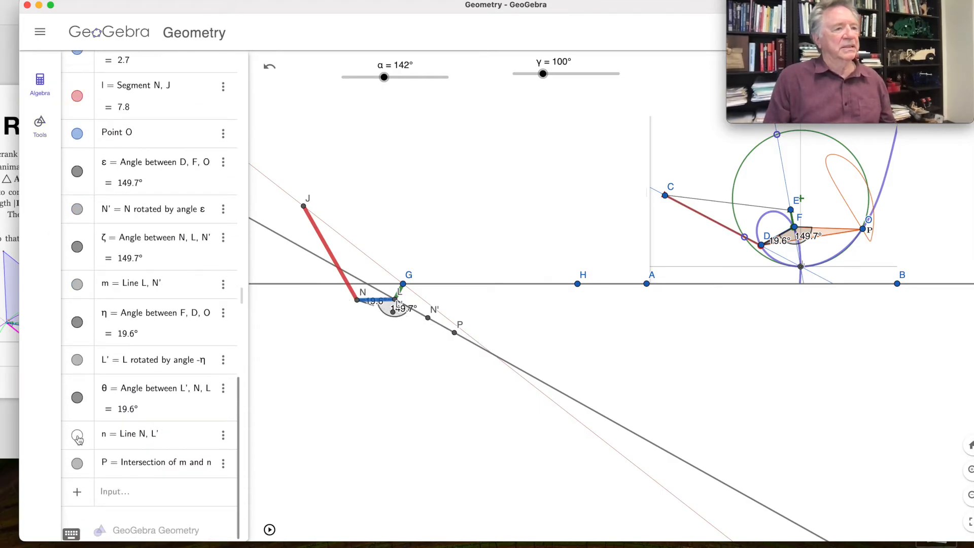
pyautogui.click(78, 398)
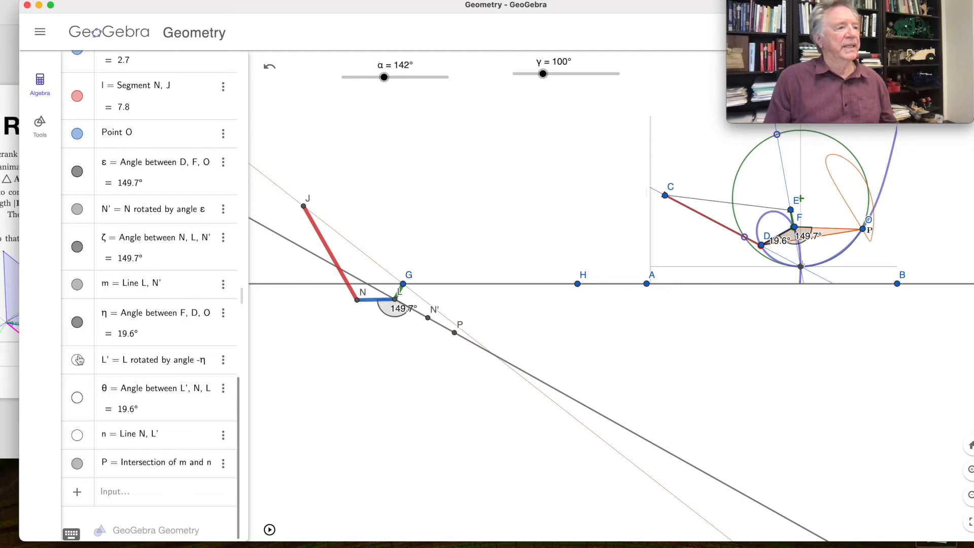
pyautogui.click(77, 323)
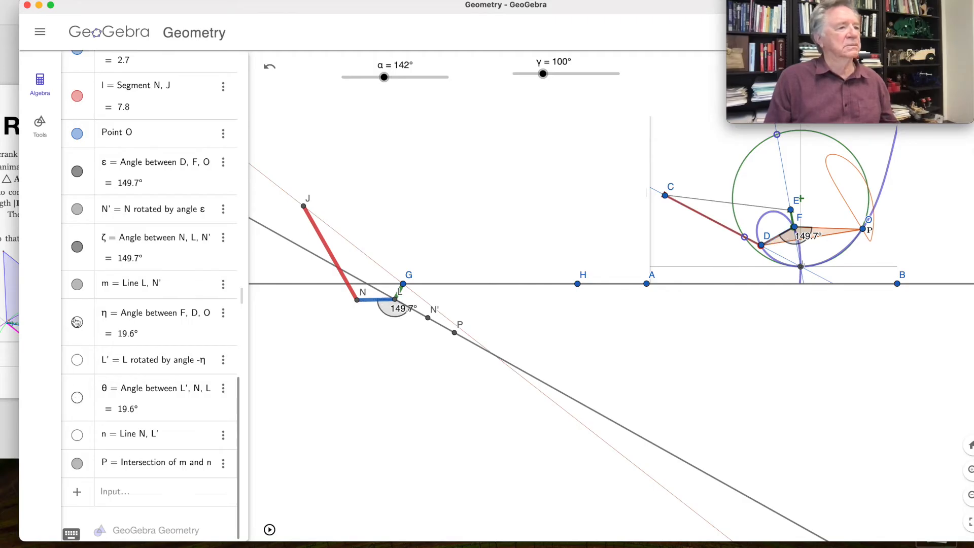
pyautogui.click(76, 285)
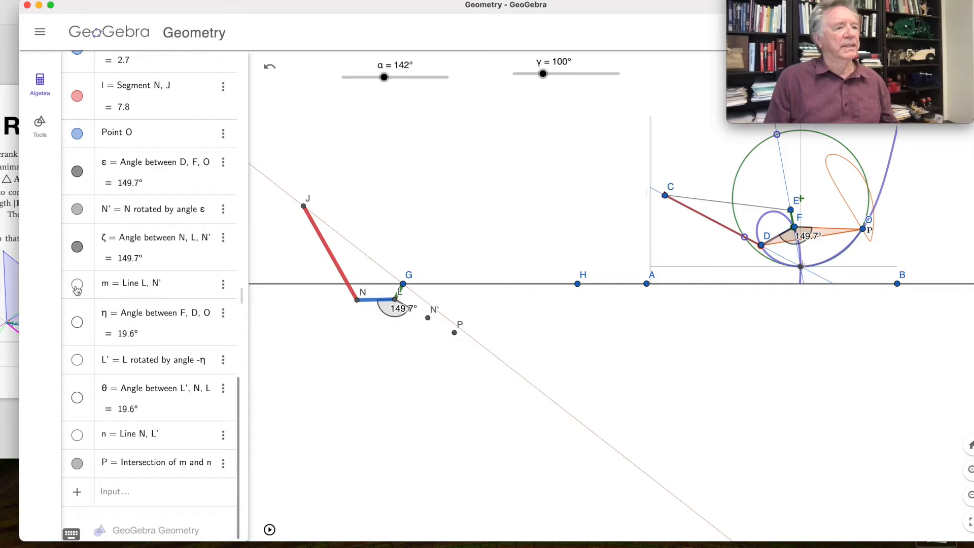
pyautogui.click(76, 248)
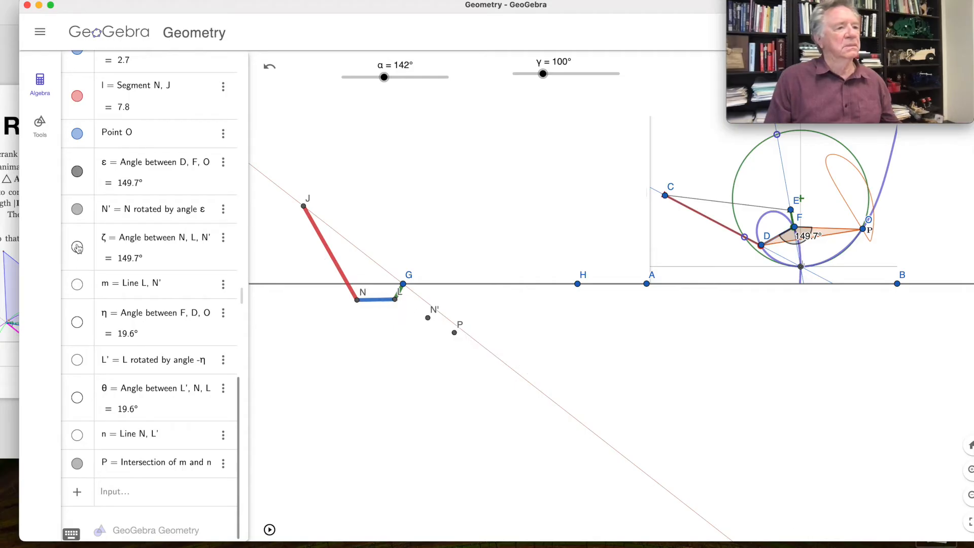
pyautogui.click(78, 211)
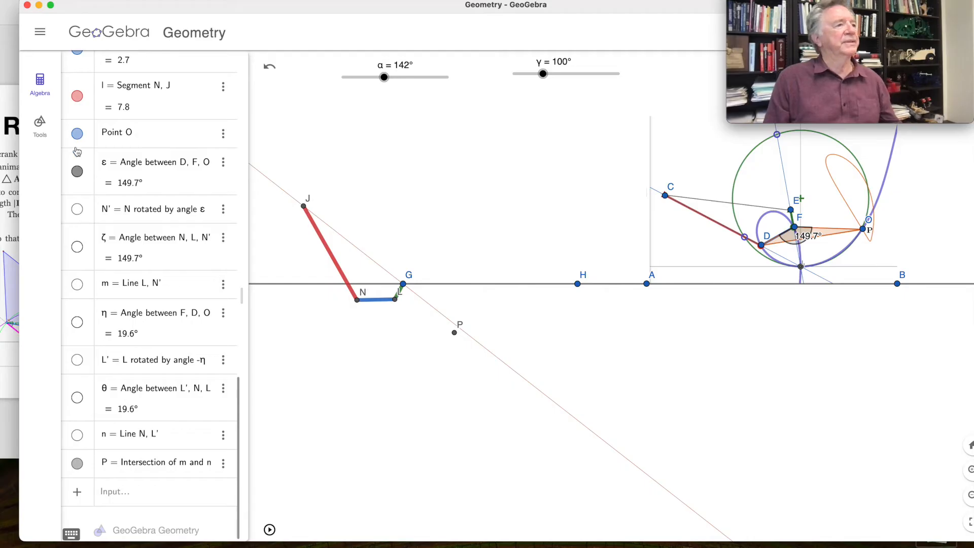
# - Draw a triangle polygon through points N, L and P of the linkage
pyautogui.scroll(20, 98, 109)
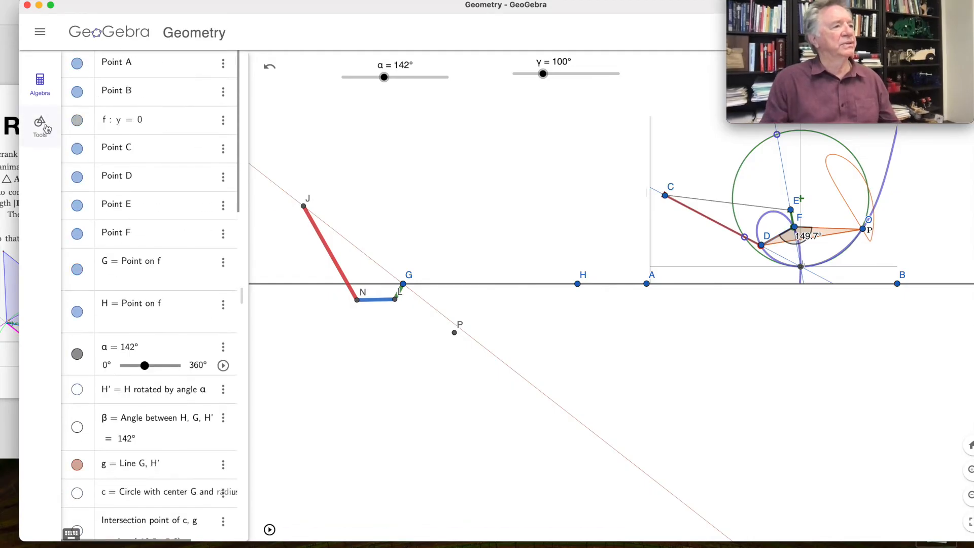
pyautogui.click(40, 126)
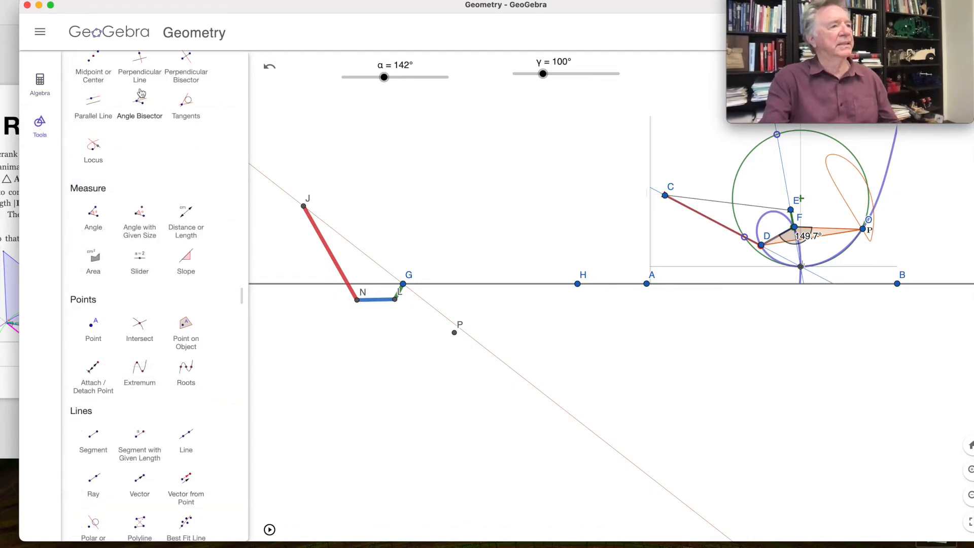
pyautogui.scroll(5, 144, 106)
pyautogui.click(138, 134)
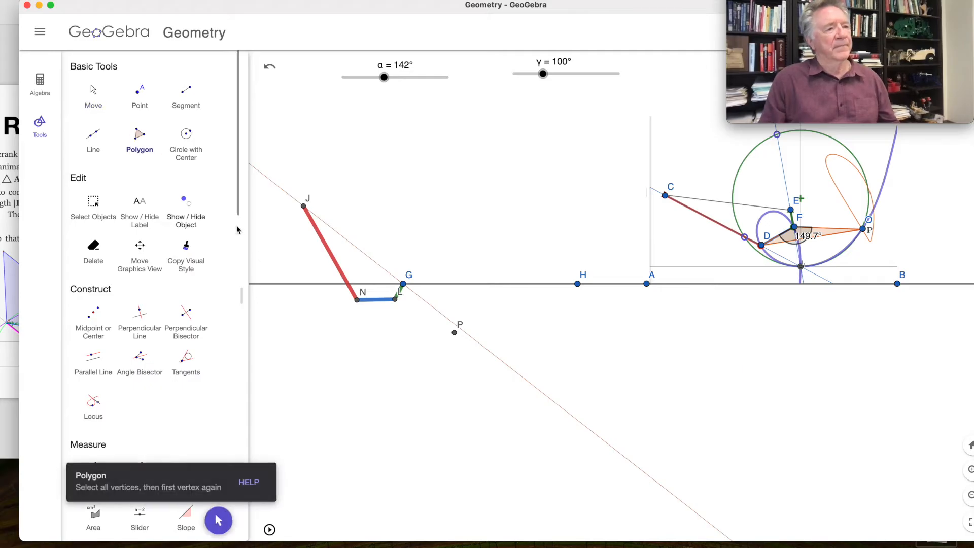
pyautogui.click(357, 299)
pyautogui.click(396, 300)
pyautogui.click(454, 332)
pyautogui.click(357, 300)
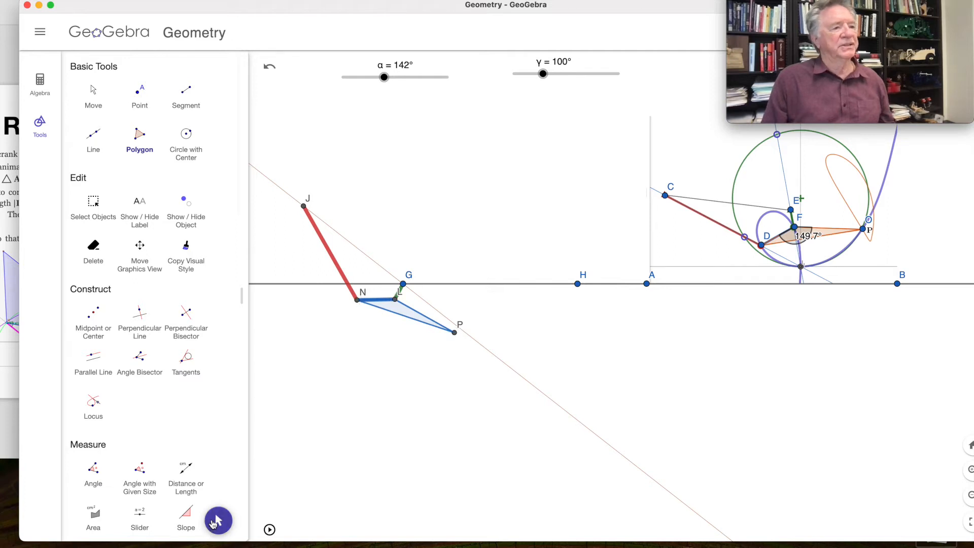
pyautogui.press('Escape')
# - Recolor the triangle N, L, P orange
pyautogui.click(395, 311)
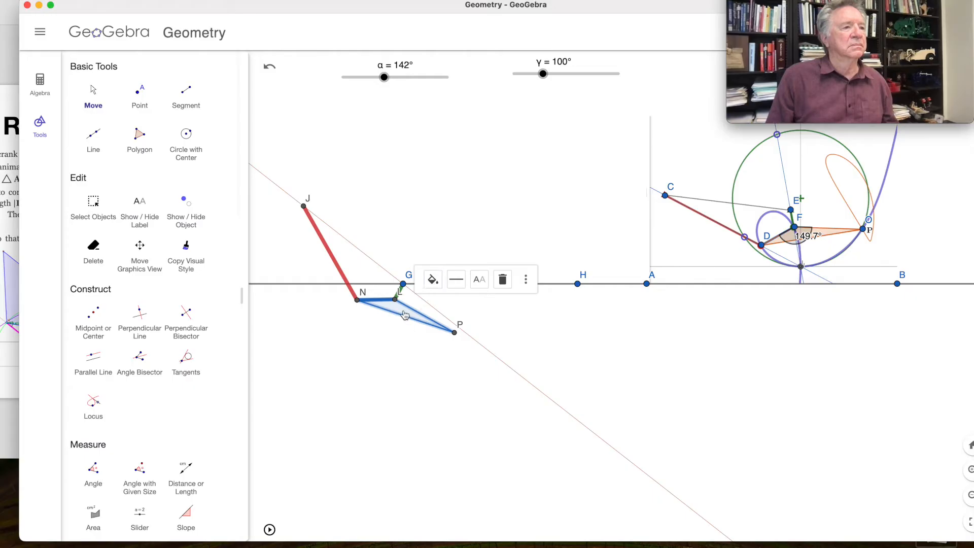
pyautogui.click(433, 280)
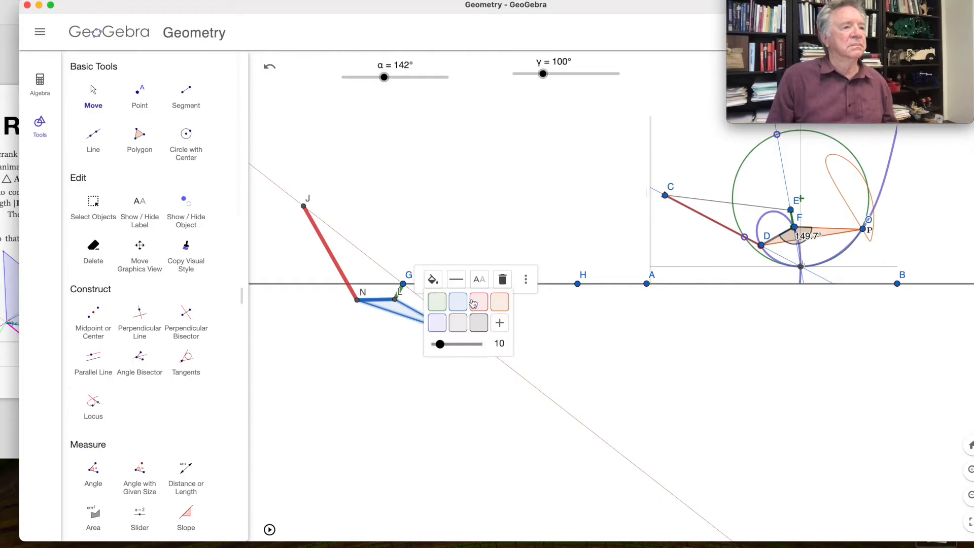
pyautogui.click(501, 303)
pyautogui.click(333, 378)
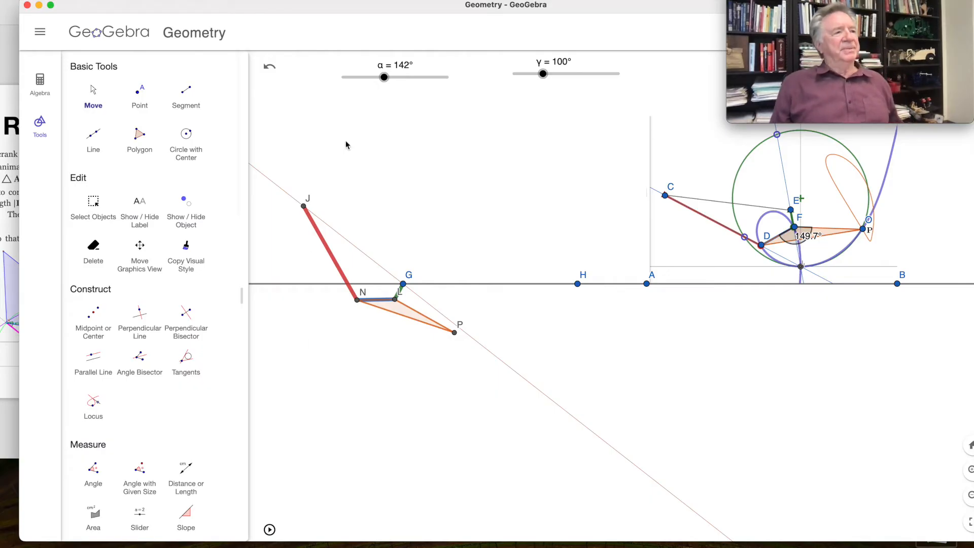
# - Run the animation of γ to watch the linkage and triangle move, and stop it
pyautogui.click(270, 530)
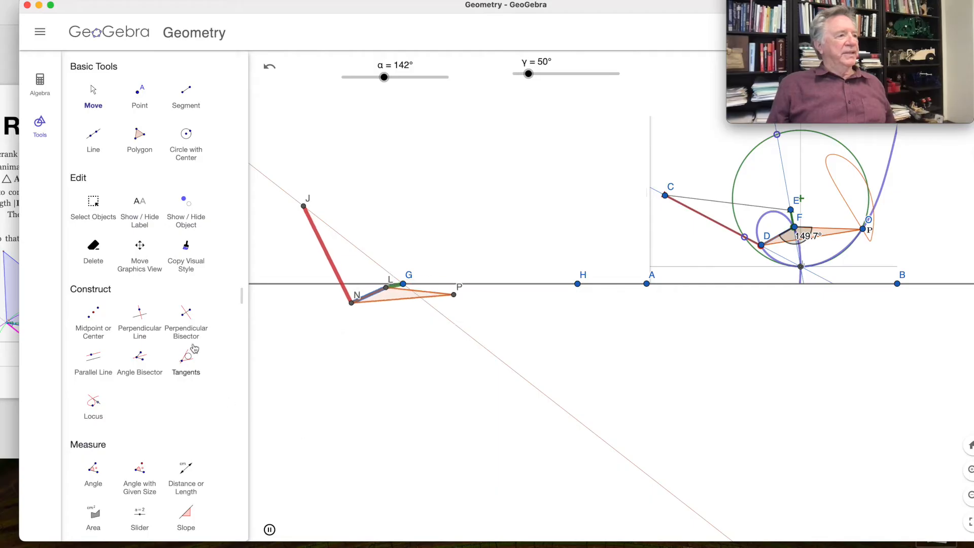
pyautogui.click(268, 529)
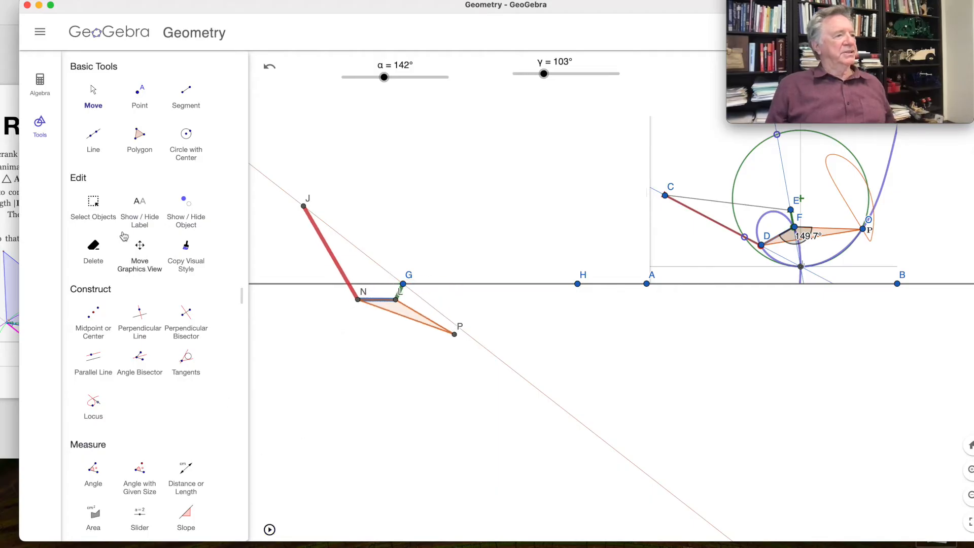
# - Create the locus of point P as driven by the γ slider
pyautogui.scroll(-2, 116, 208)
pyautogui.click(105, 386)
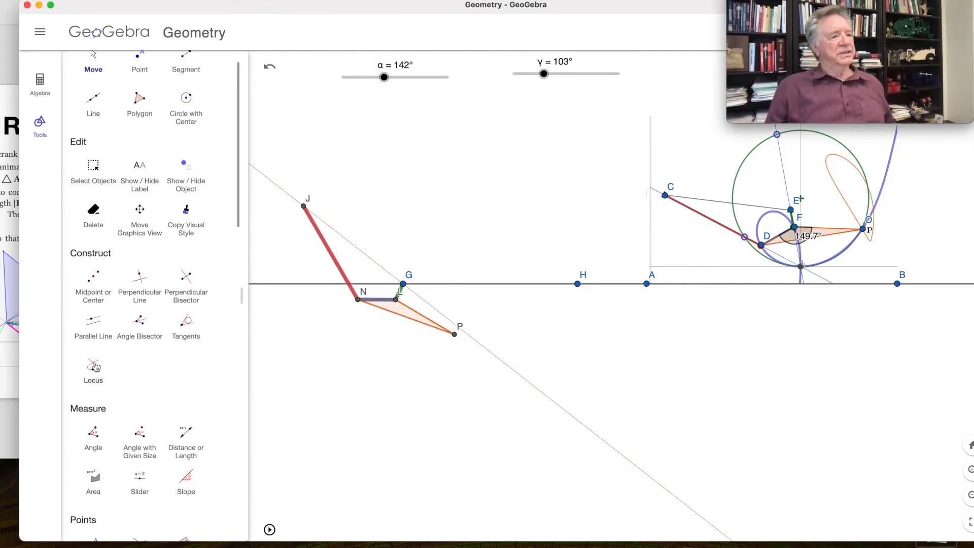
pyautogui.click(455, 335)
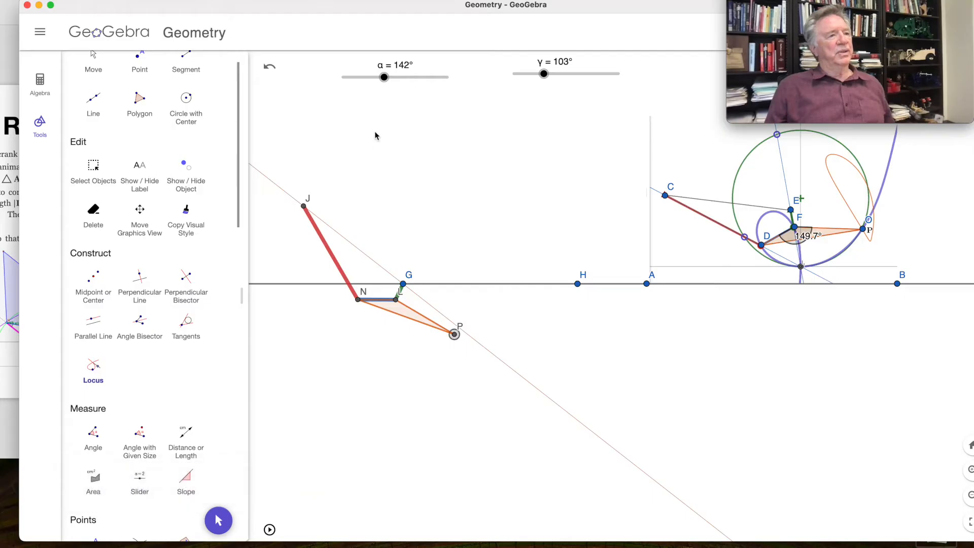
pyautogui.click(578, 75)
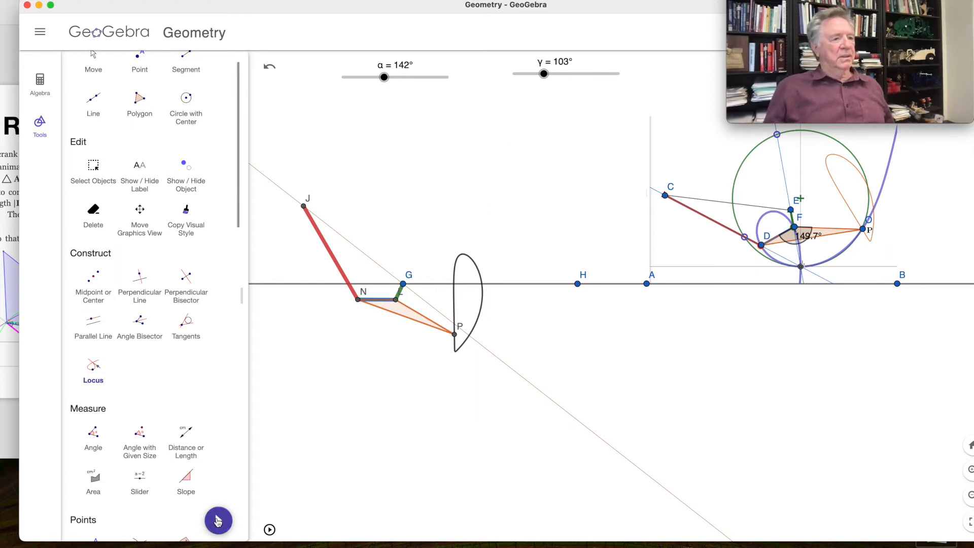
pyautogui.click(219, 520)
# - Recolor the locus curve and point P orange to match the triangle
pyautogui.click(480, 316)
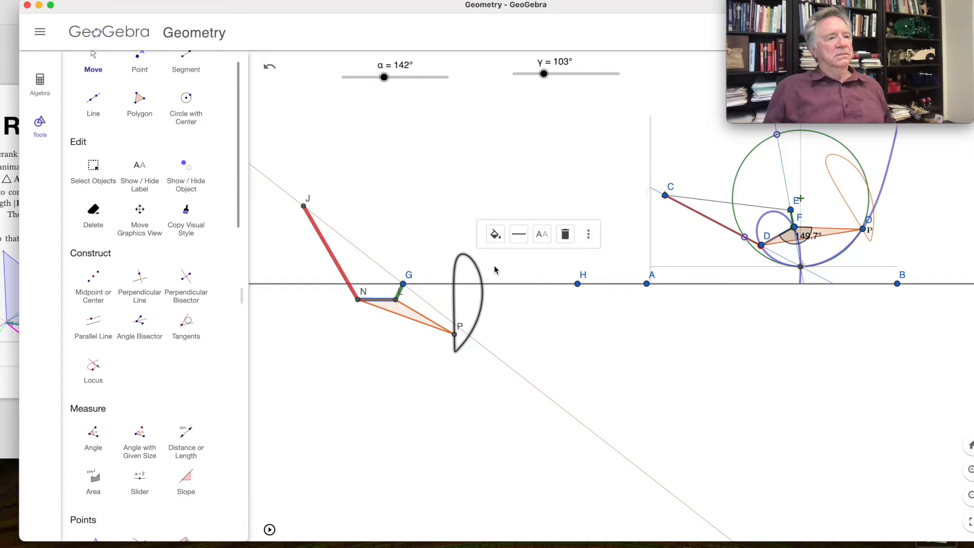
pyautogui.click(494, 235)
pyautogui.click(562, 257)
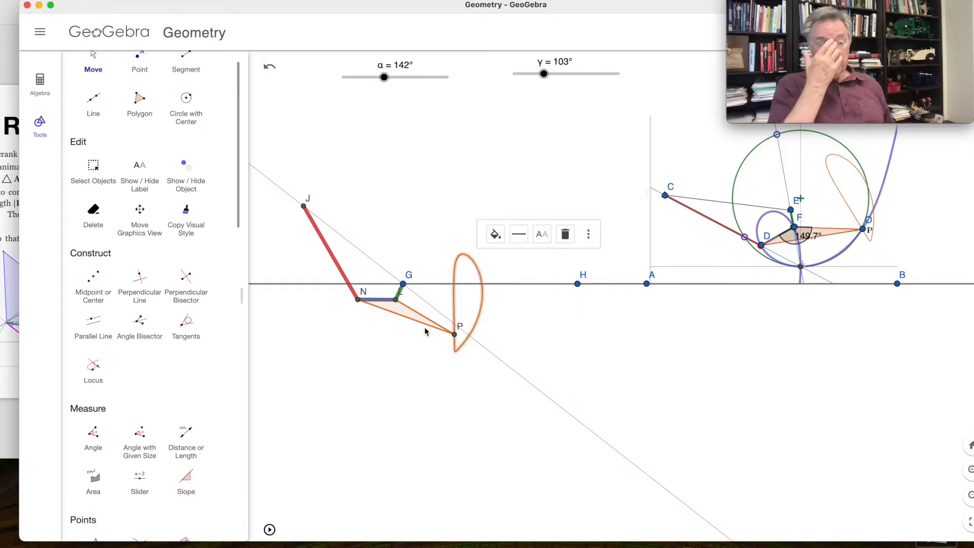
pyautogui.click(454, 334)
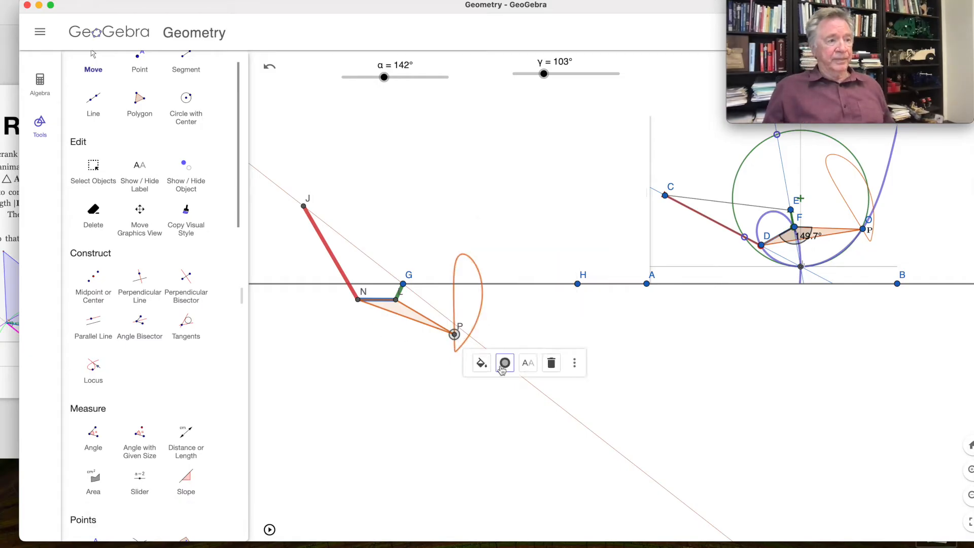
pyautogui.click(481, 363)
pyautogui.click(546, 385)
pyautogui.click(341, 413)
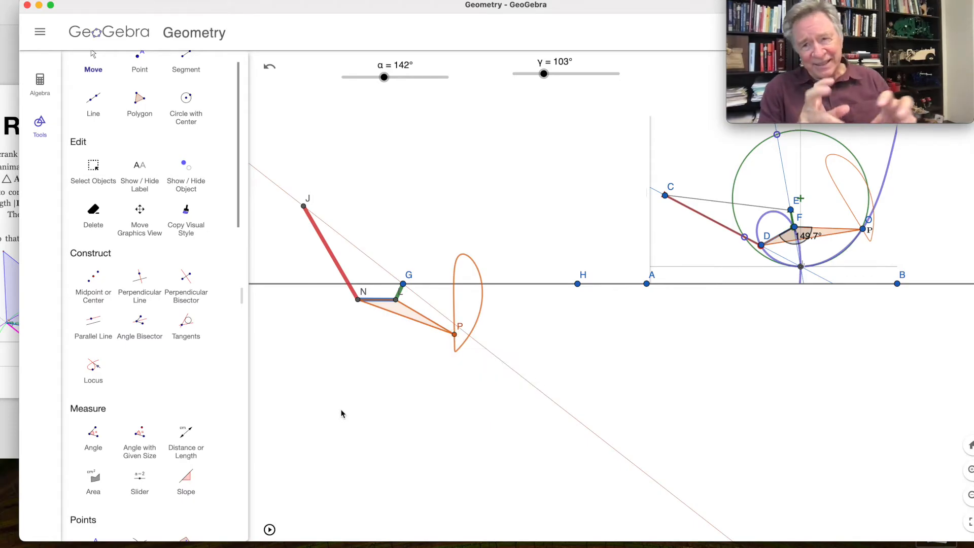
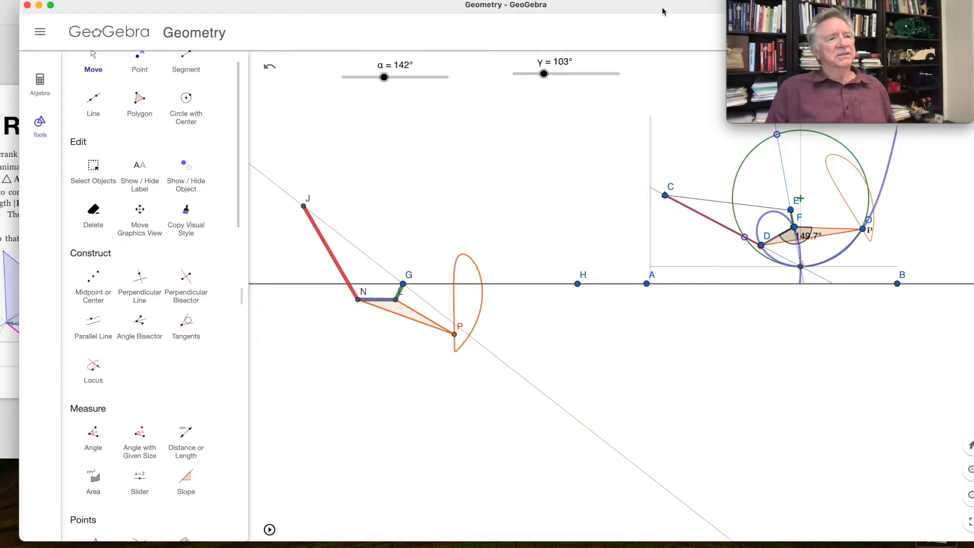
# - Draw a quadrilateral polygon through points C, D, F and E over the reference picture
pyautogui.moveTo(513, 80); pyautogui.dragTo(493, 86)
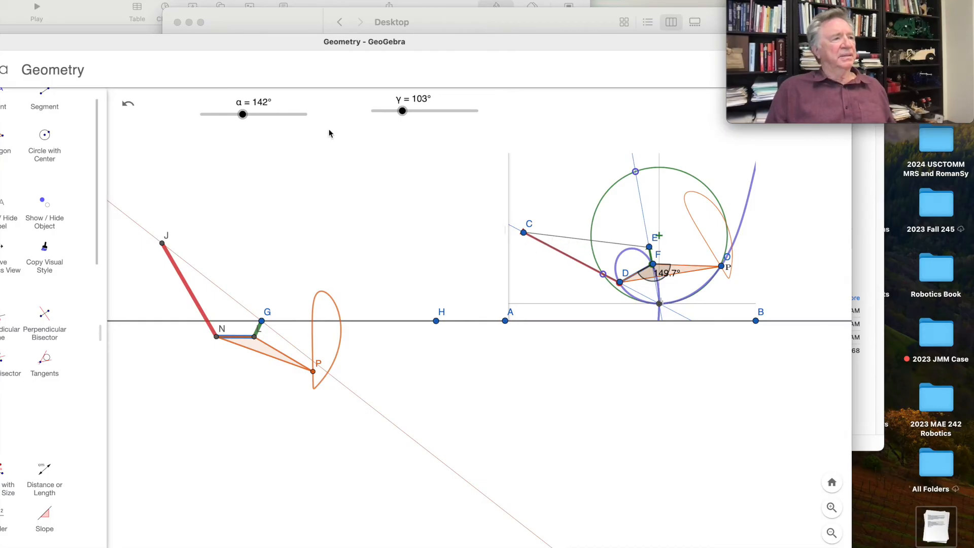
pyautogui.moveTo(227, 45); pyautogui.dragTo(350, 41)
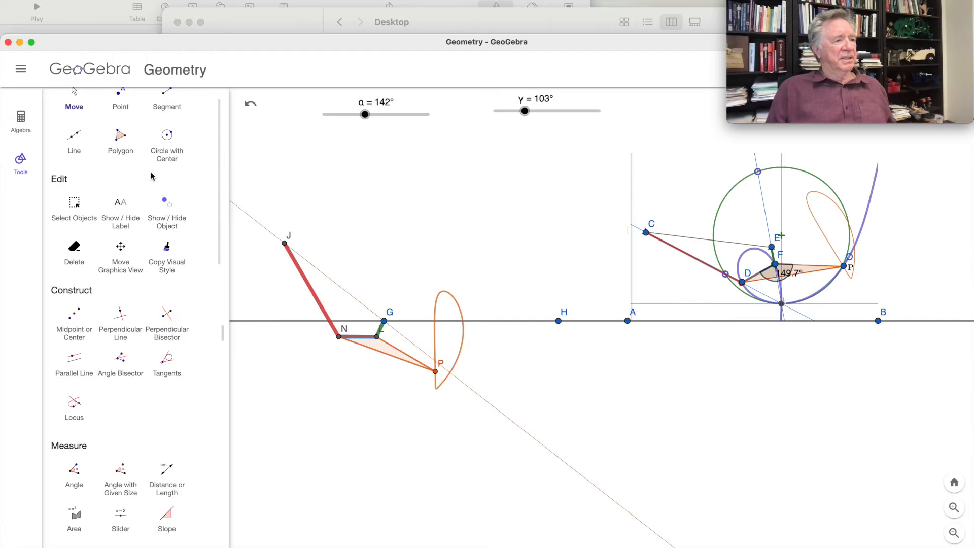
pyautogui.click(120, 142)
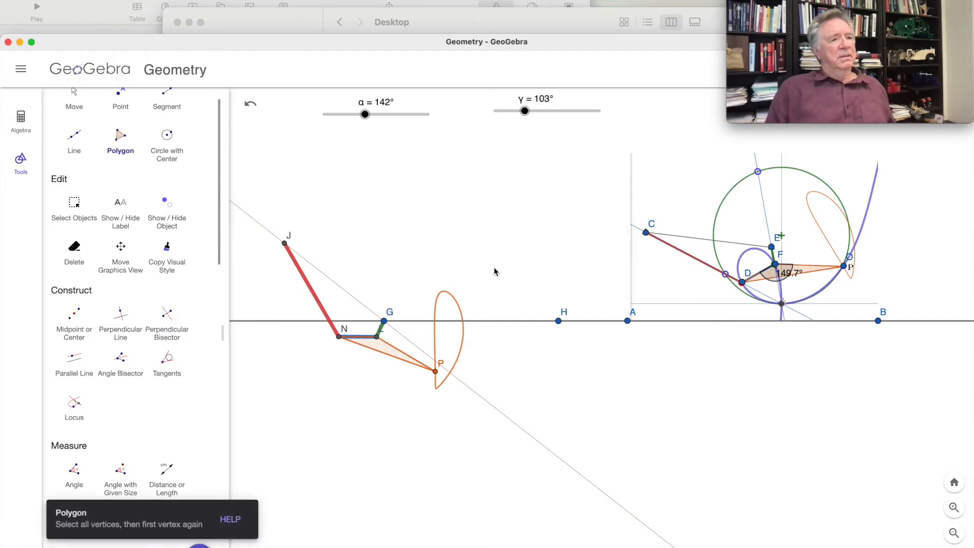
pyautogui.click(646, 234)
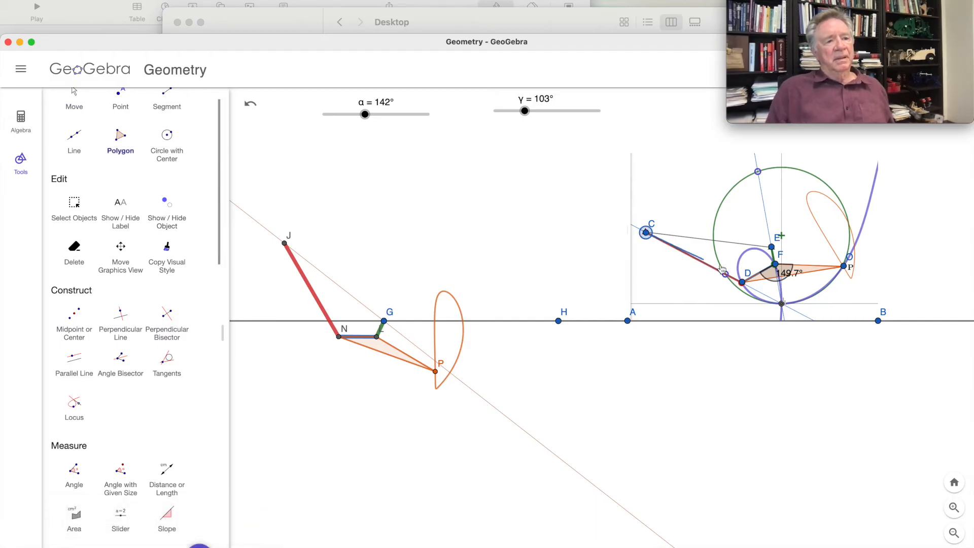
pyautogui.click(742, 282)
pyautogui.click(775, 265)
pyautogui.click(771, 247)
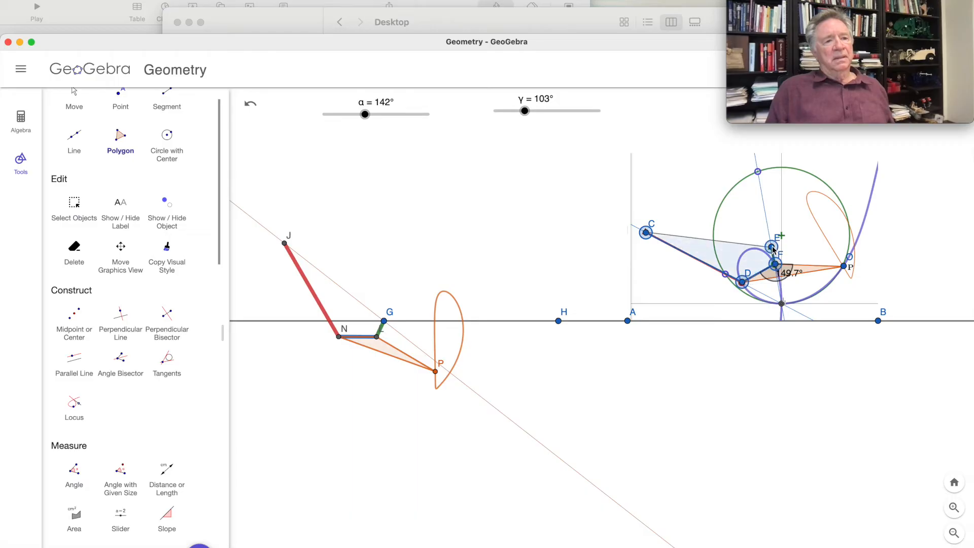
pyautogui.click(646, 233)
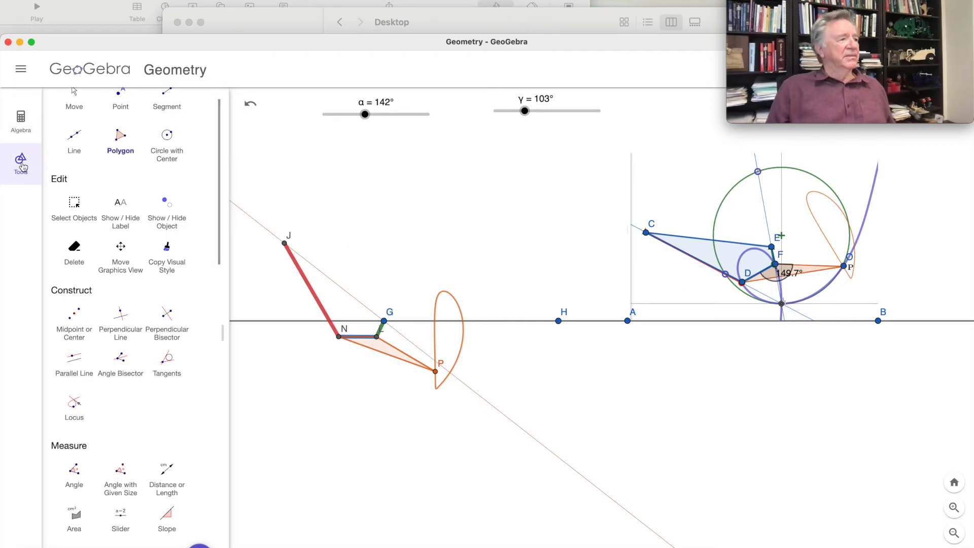
# - Review the construction list, examining the segment lengths, copied angles, intersection point P and polygon definitions of the two linkages
pyautogui.click(23, 123)
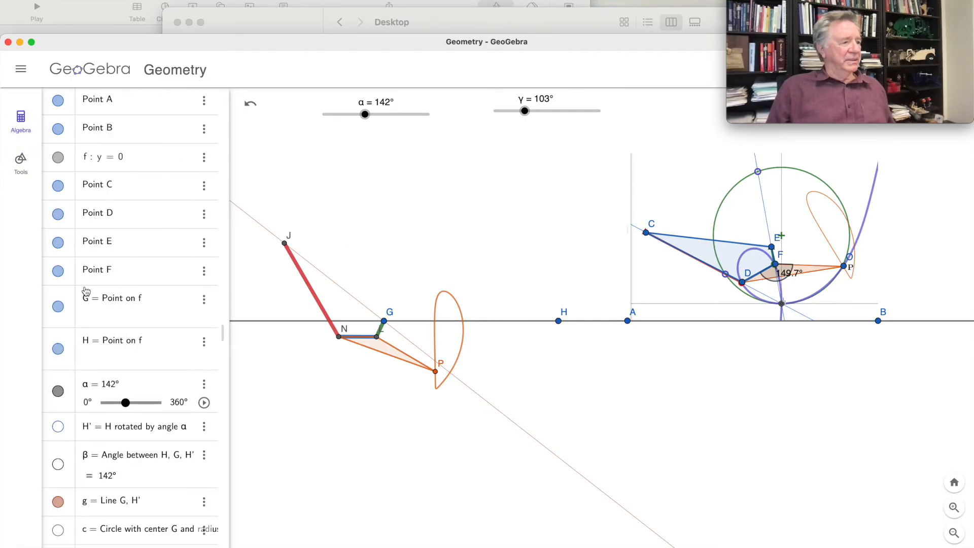
pyautogui.scroll(-1, 94, 299)
pyautogui.scroll(-15, 94, 300)
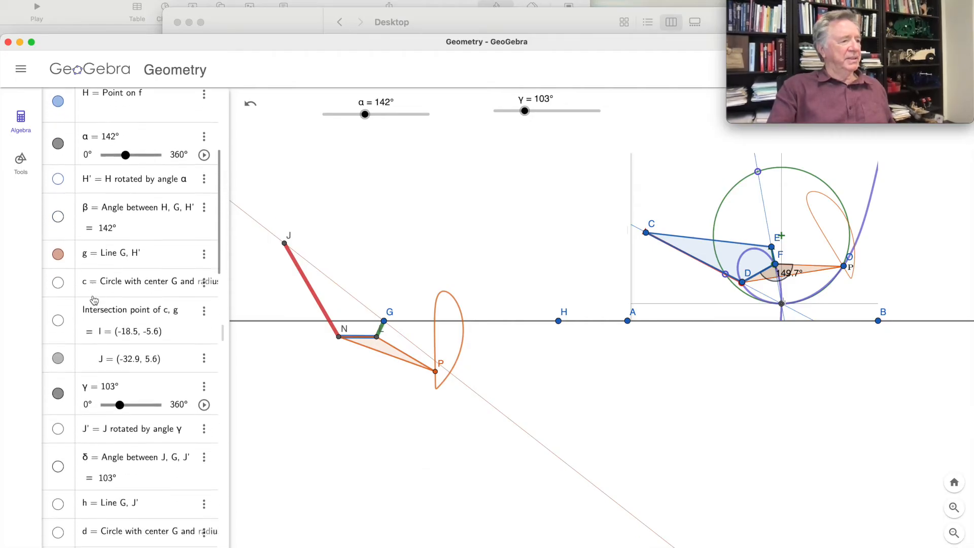
pyautogui.scroll(-1, 94, 299)
pyautogui.scroll(-10, 94, 300)
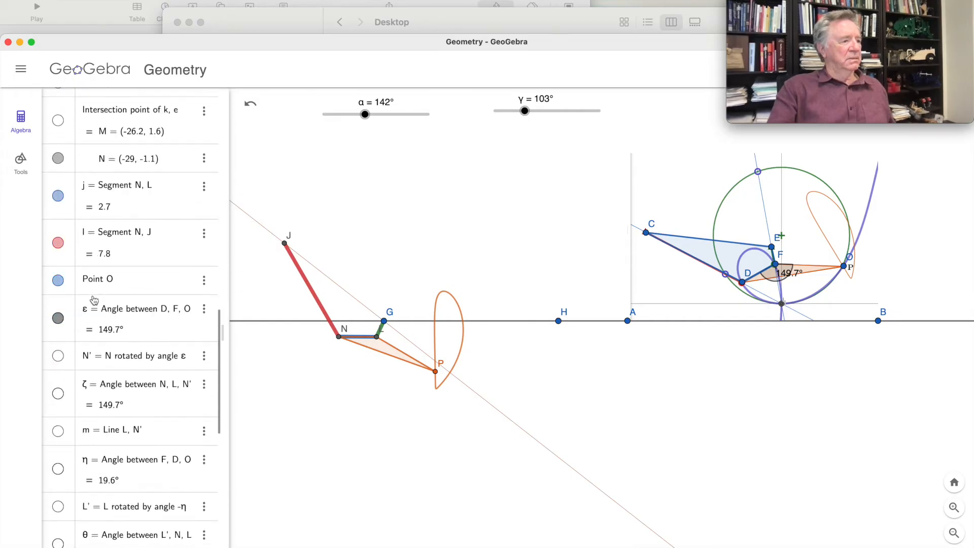
pyautogui.scroll(-2, 95, 300)
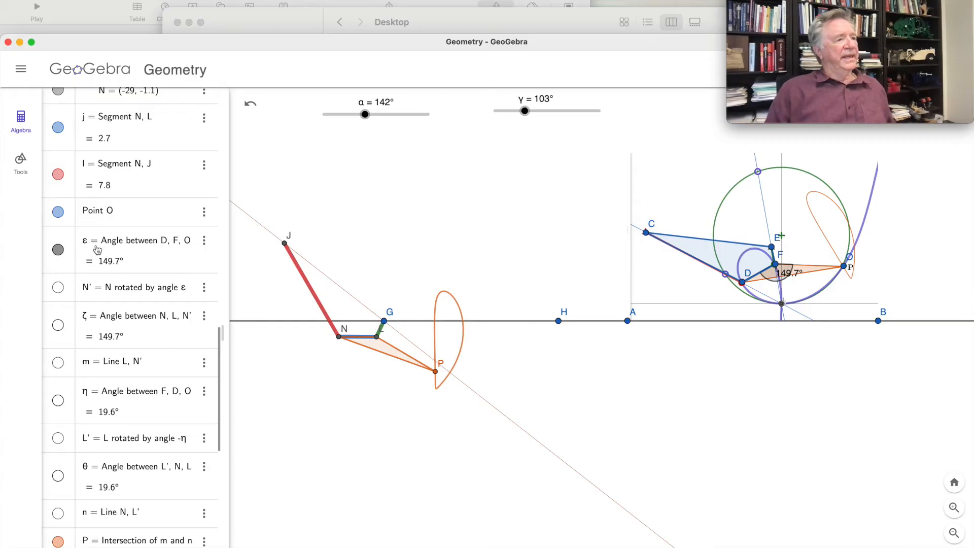
pyautogui.scroll(1, 96, 246)
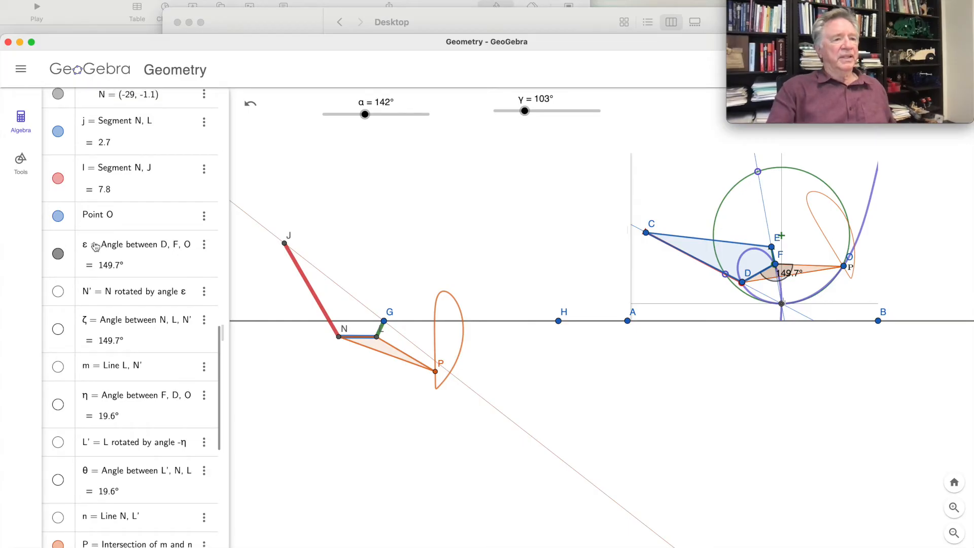
pyautogui.scroll(-1, 95, 246)
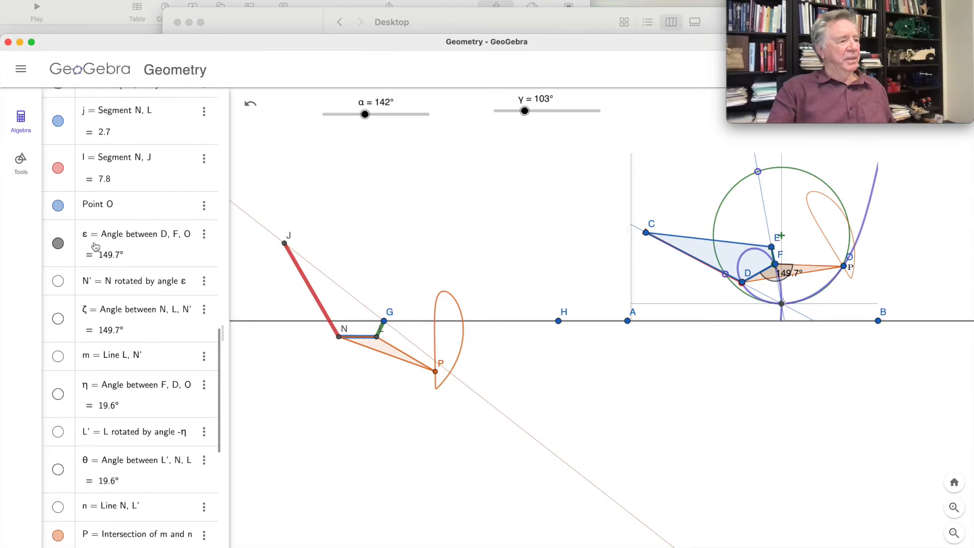
pyautogui.scroll(-3, 96, 247)
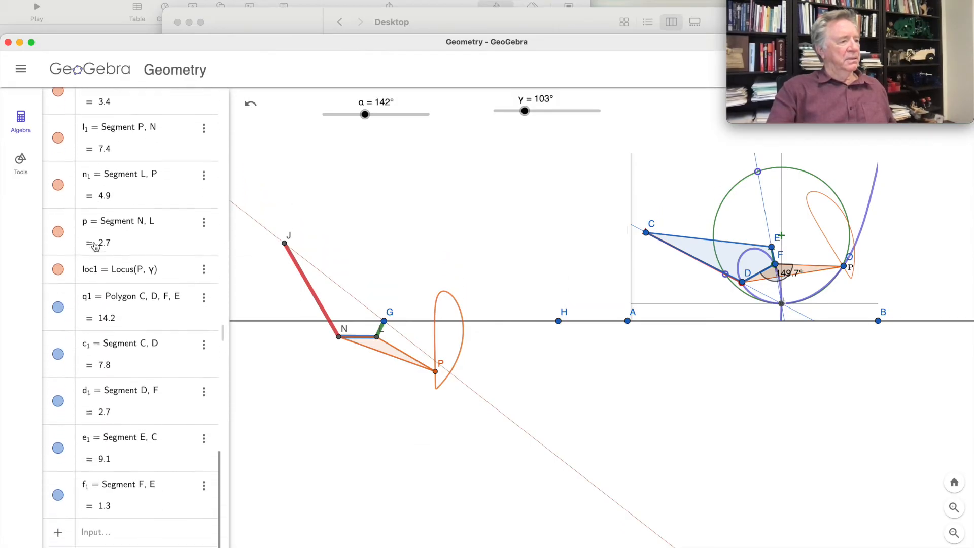
pyautogui.scroll(1, 96, 246)
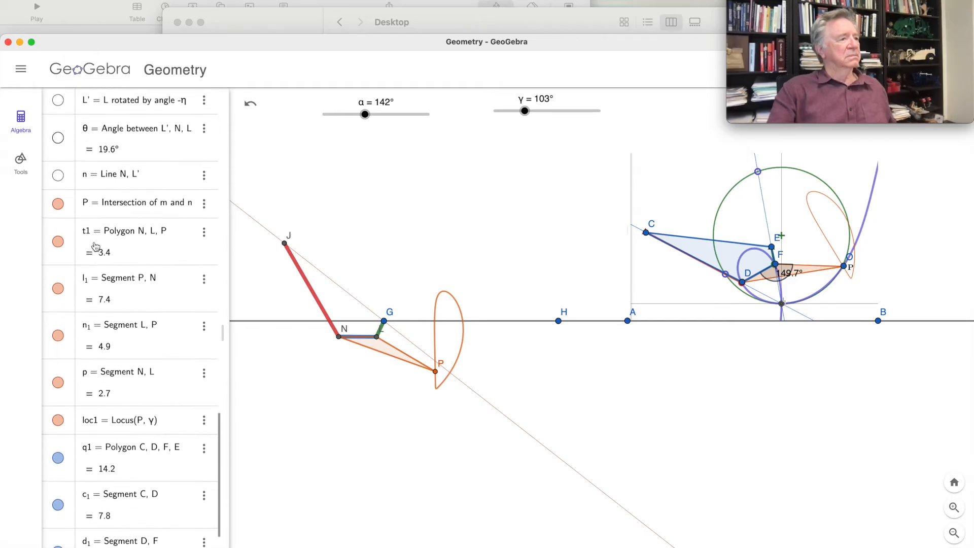
pyautogui.scroll(4, 95, 246)
pyautogui.scroll(2, 95, 247)
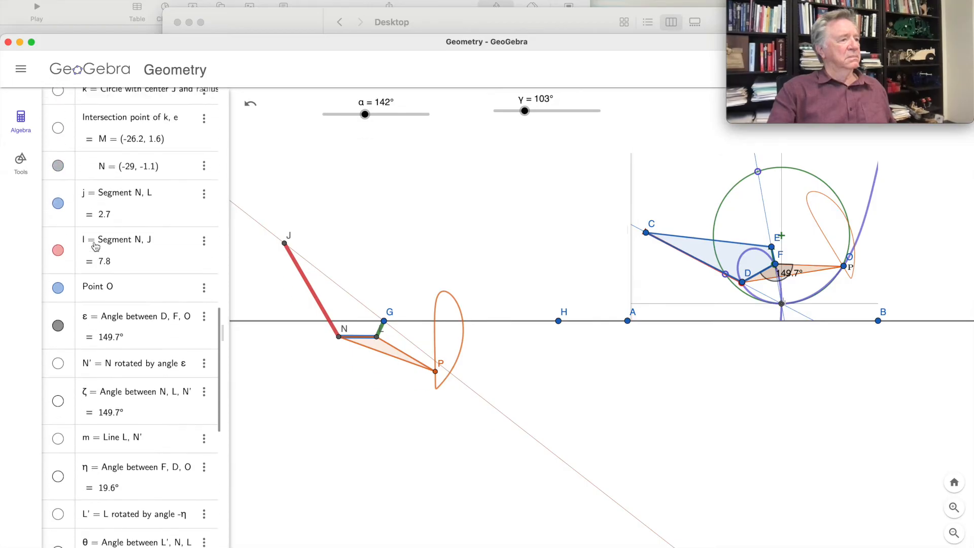
pyautogui.scroll(1, 95, 246)
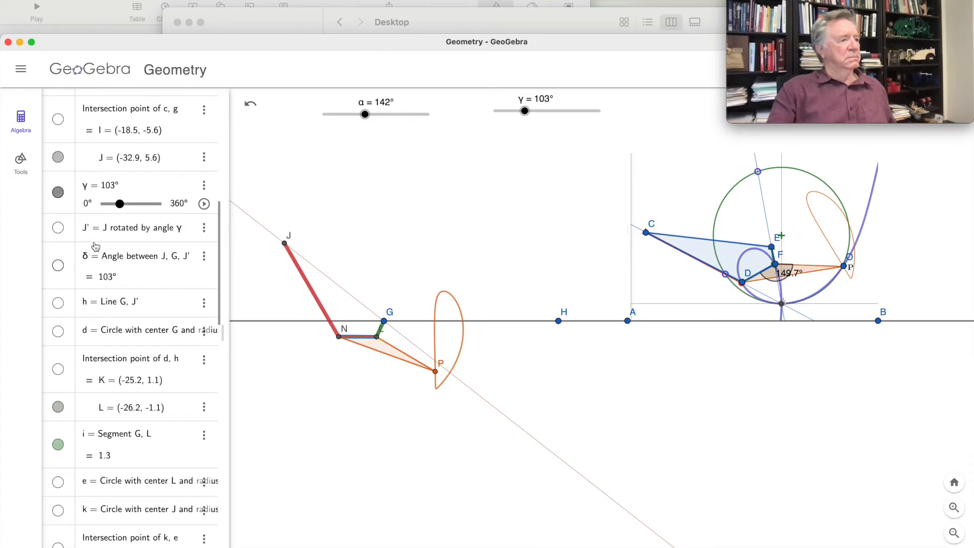
pyautogui.scroll(-15, 95, 247)
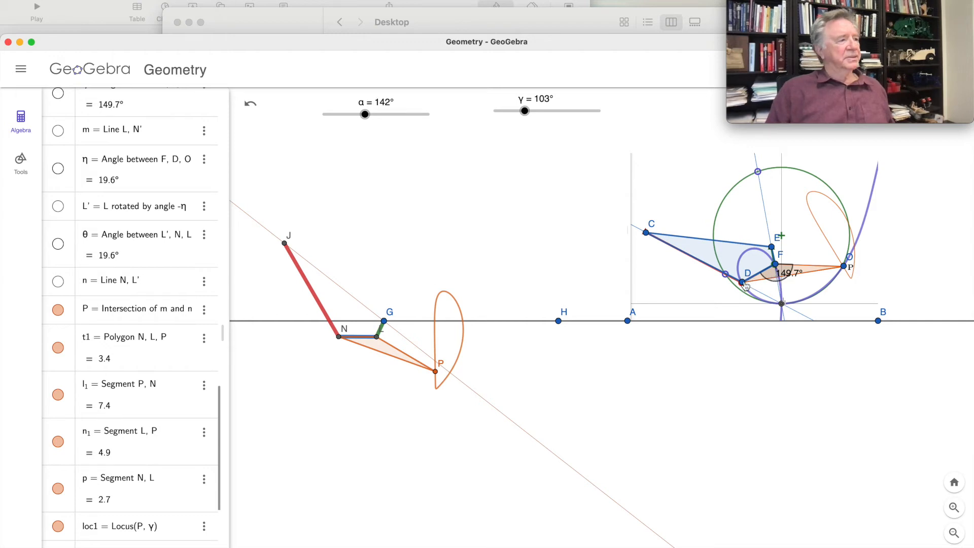
# - Examine the marked angle at F in the reference linkage and how point O sits over the picture's point P
pyautogui.click(772, 277)
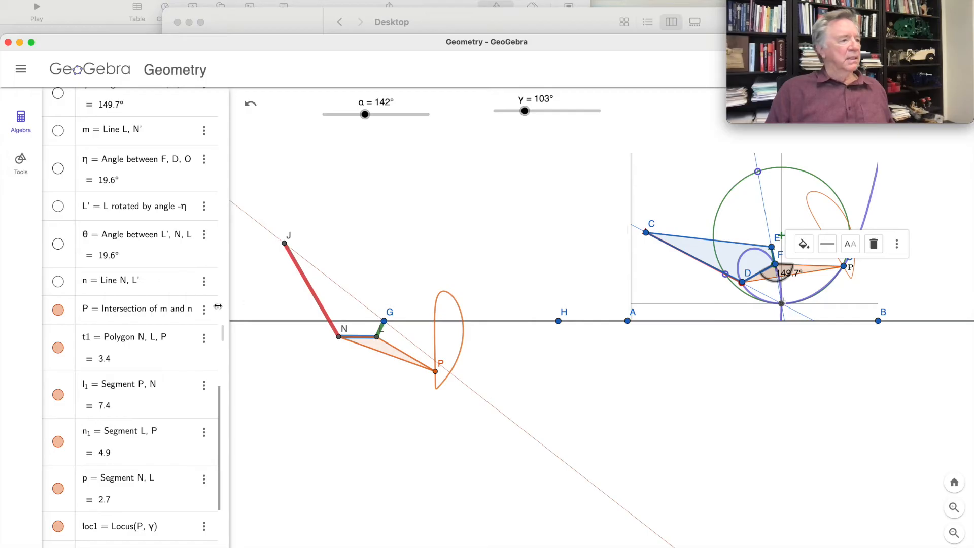
pyautogui.scroll(-5, 136, 312)
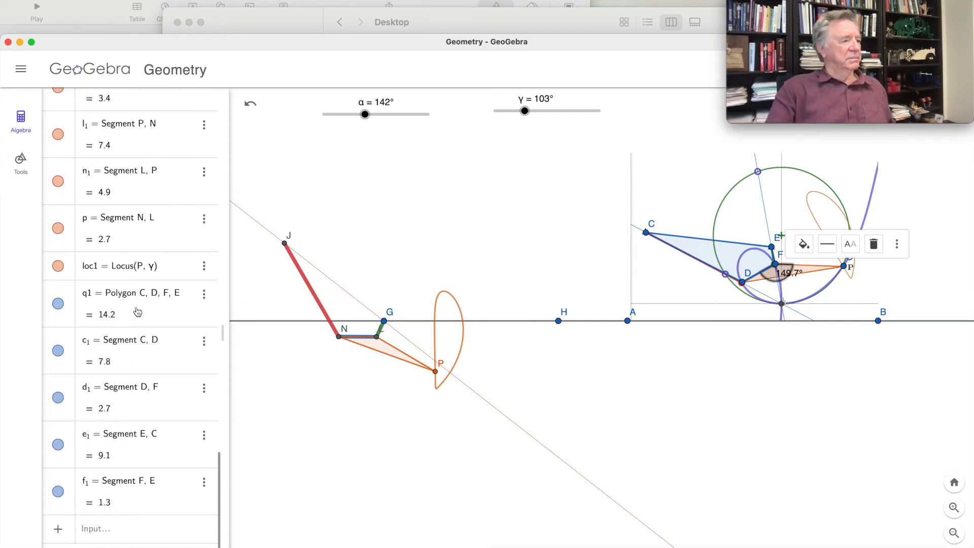
pyautogui.scroll(10, 137, 312)
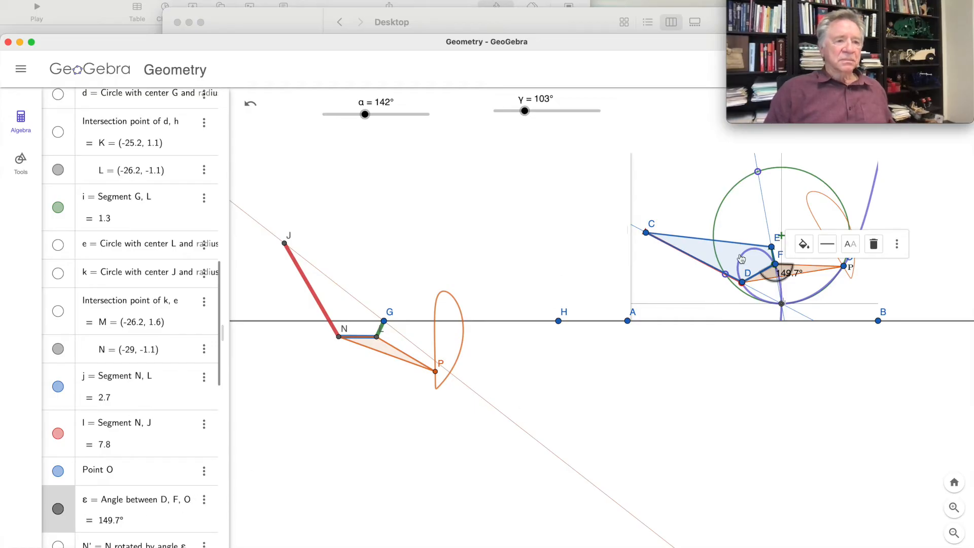
pyautogui.moveTo(599, 236); pyautogui.dragTo(539, 245)
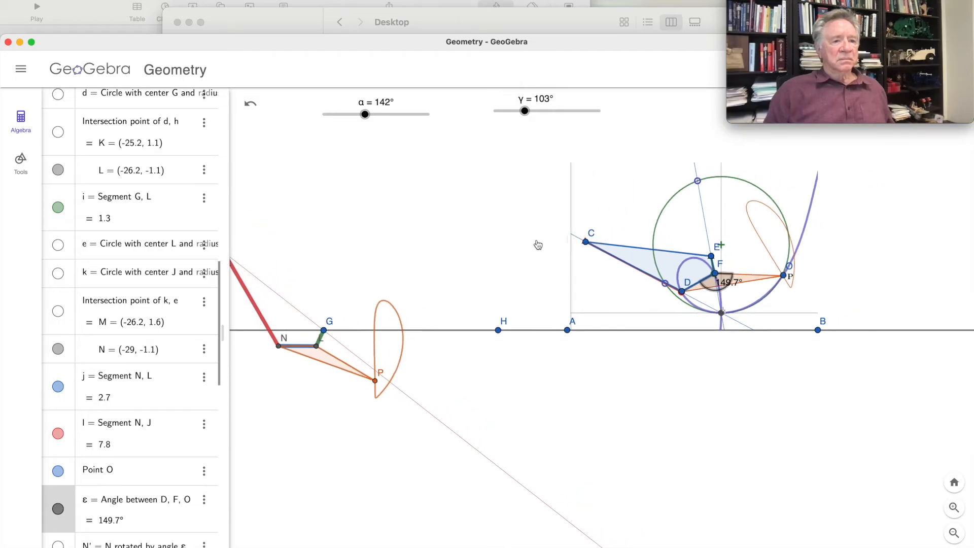
pyautogui.click(791, 279)
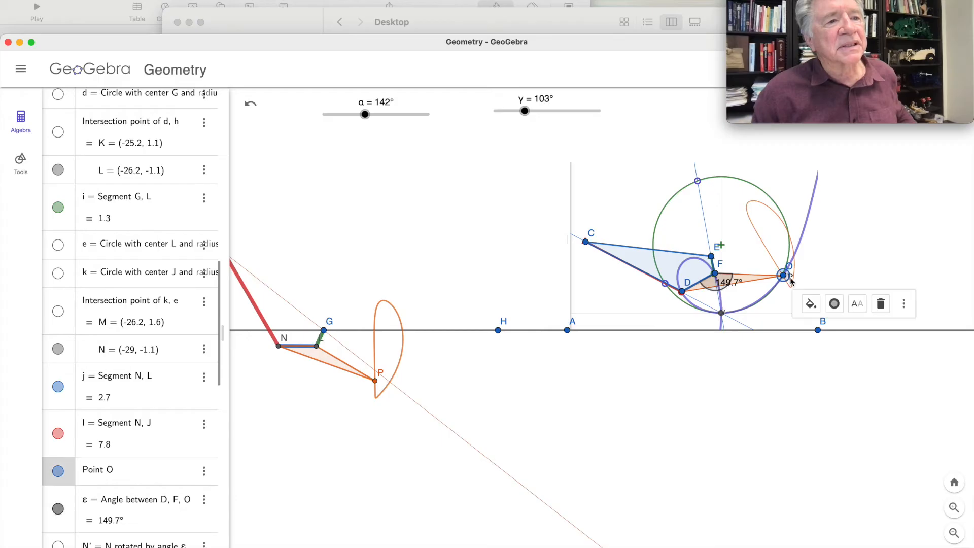
pyautogui.click(794, 280)
pyautogui.click(792, 279)
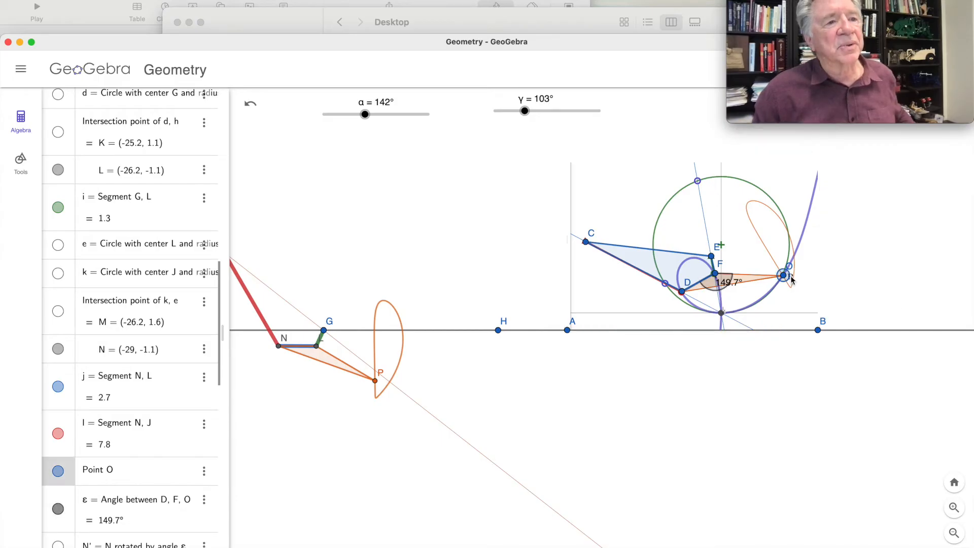
pyautogui.click(528, 245)
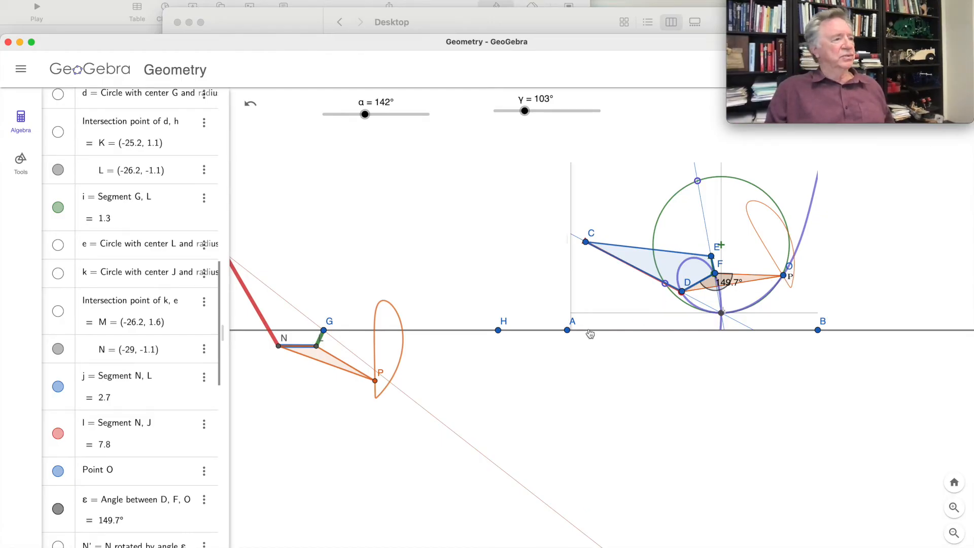
# - Look up the name of the angle between D, F and O in the construction list, checking the neighbouring definitions
pyautogui.scroll(-5, 89, 352)
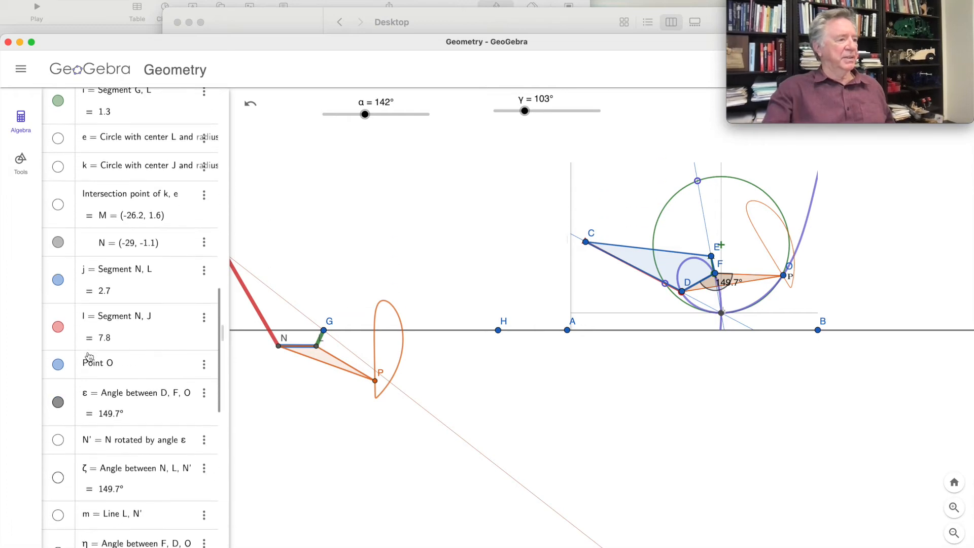
pyautogui.scroll(20, 89, 356)
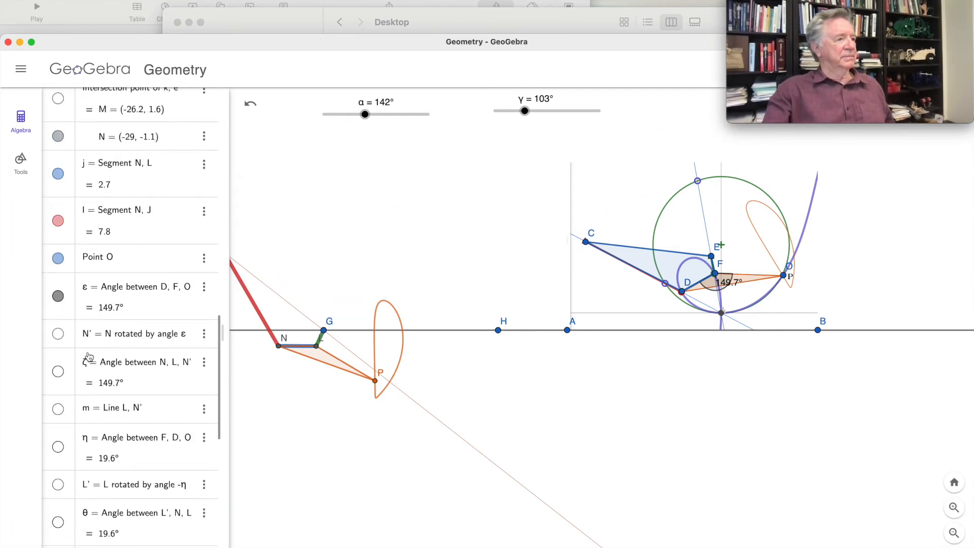
pyautogui.scroll(3, 89, 356)
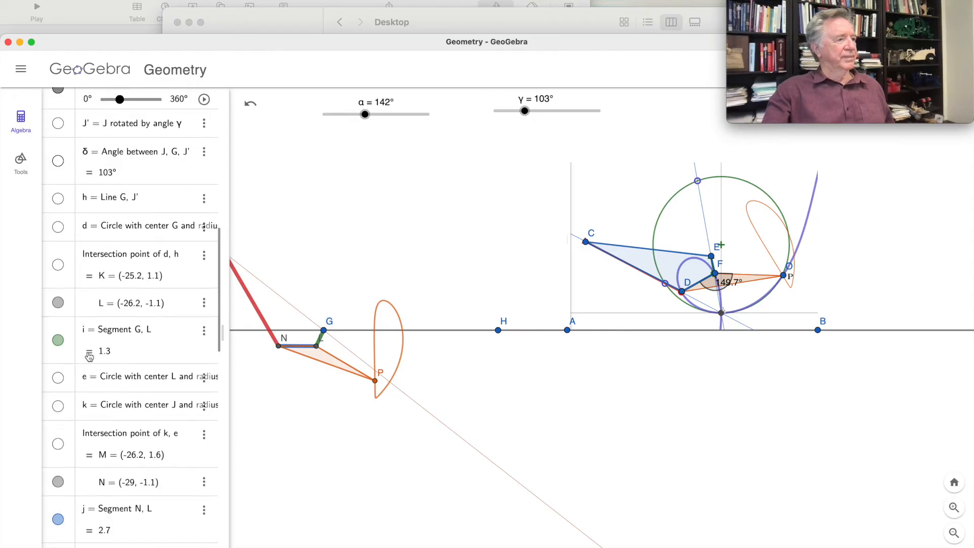
pyautogui.scroll(-15, 89, 357)
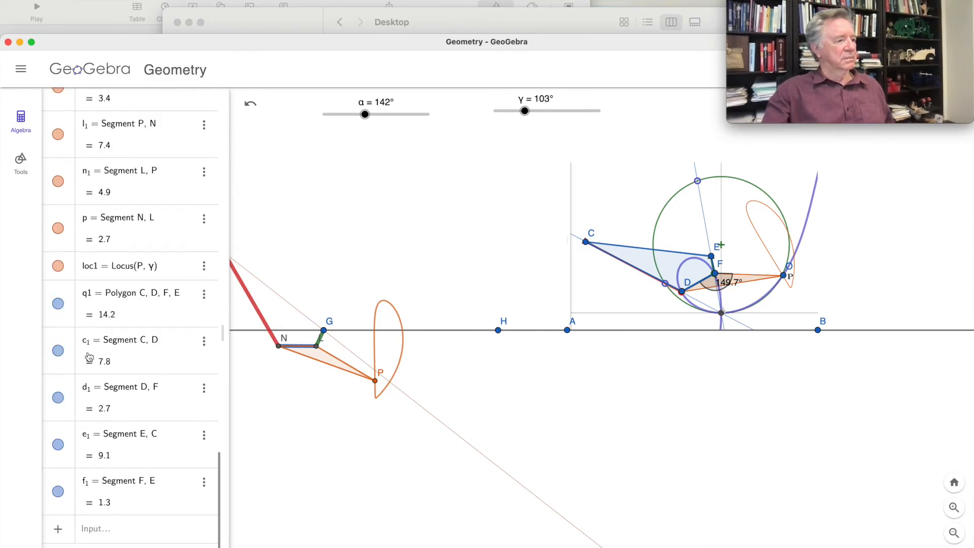
pyautogui.scroll(5, 58, 364)
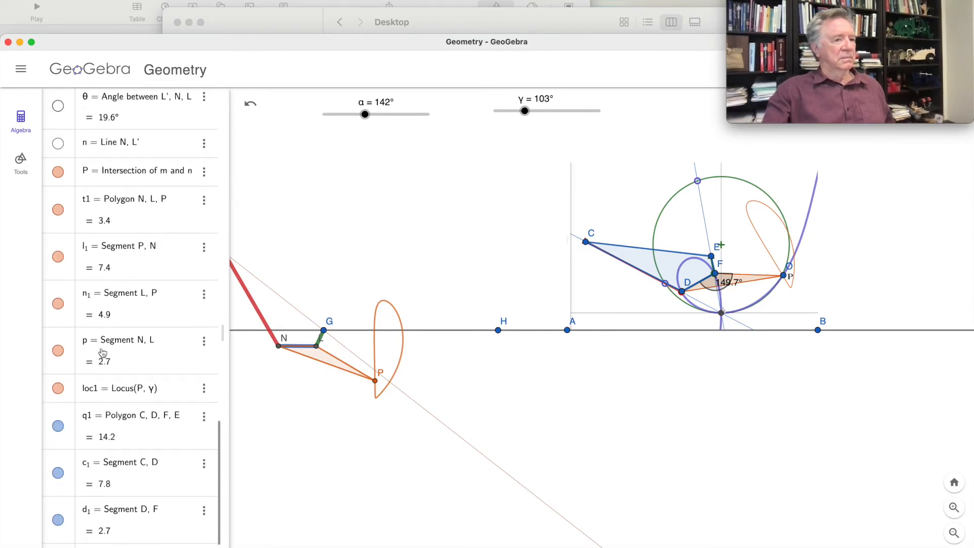
pyautogui.click(714, 277)
pyautogui.click(711, 287)
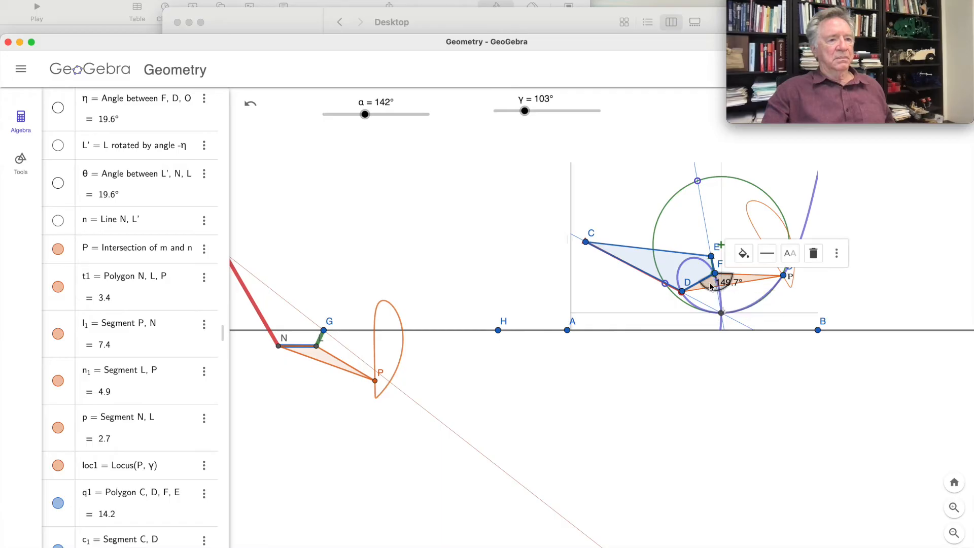
pyautogui.scroll(6, 87, 276)
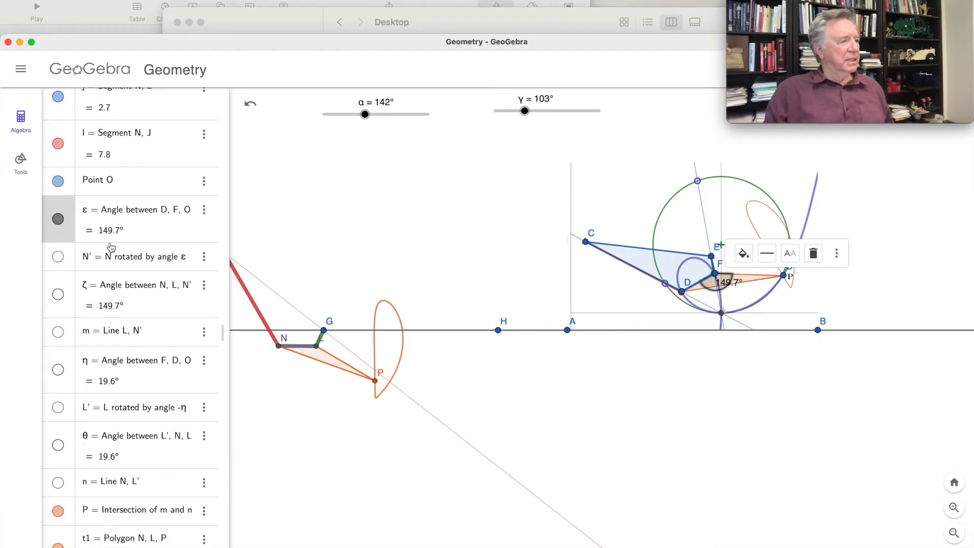
pyautogui.click(19, 168)
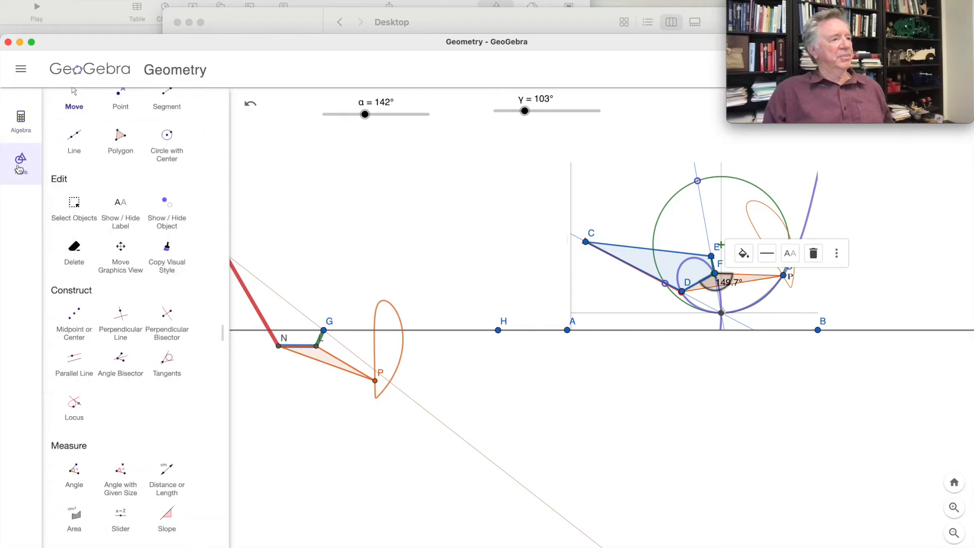
pyautogui.scroll(-6, 129, 432)
pyautogui.scroll(-10, 129, 435)
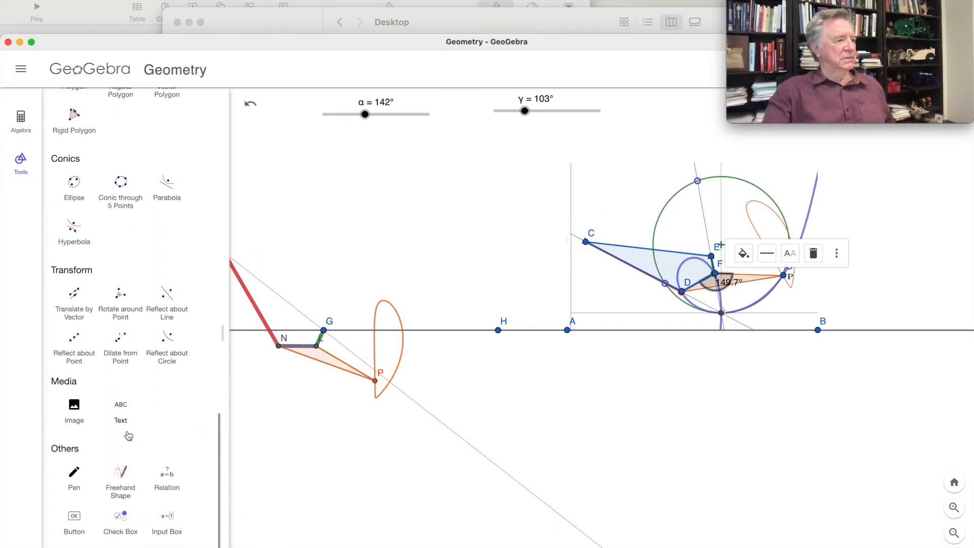
pyautogui.scroll(2, 129, 436)
pyautogui.scroll(4, 128, 435)
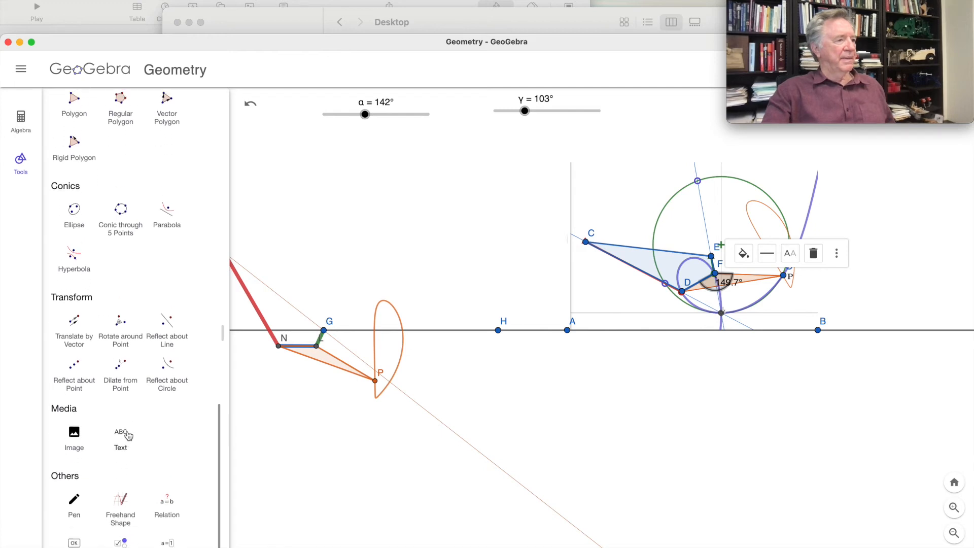
pyautogui.scroll(-1, 129, 436)
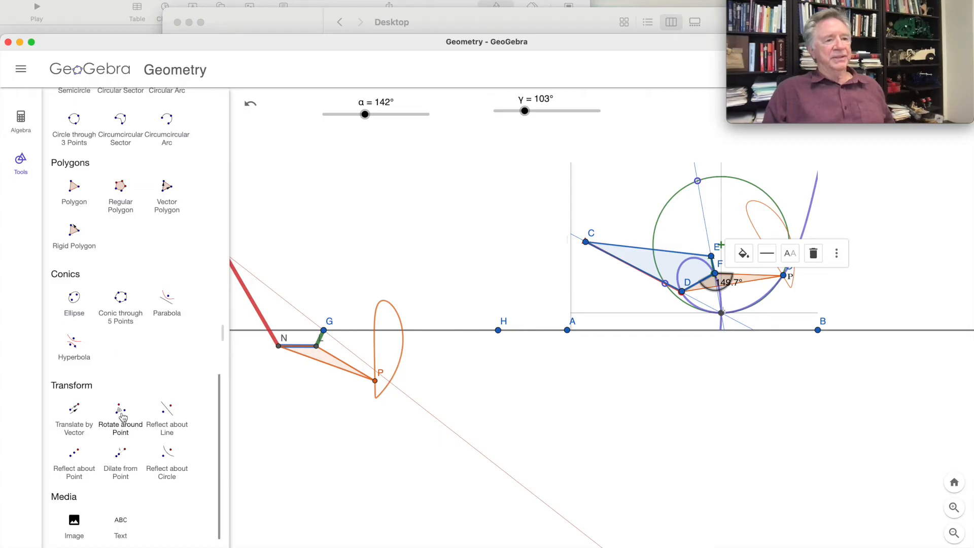
pyautogui.click(121, 412)
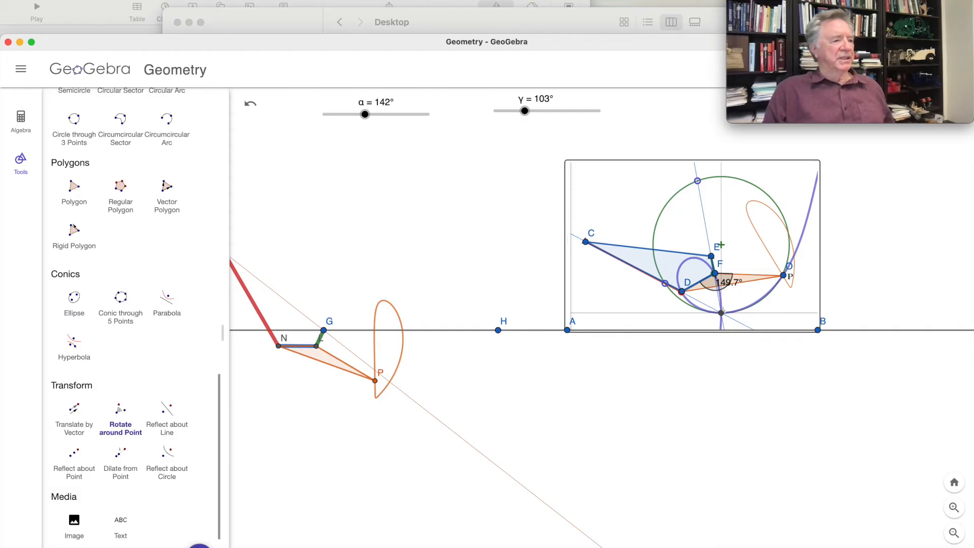
# - Set the reference picture pic1 as a background image
pyautogui.click(605, 197)
pyautogui.moveTo(603, 49); pyautogui.dragTo(473, 78)
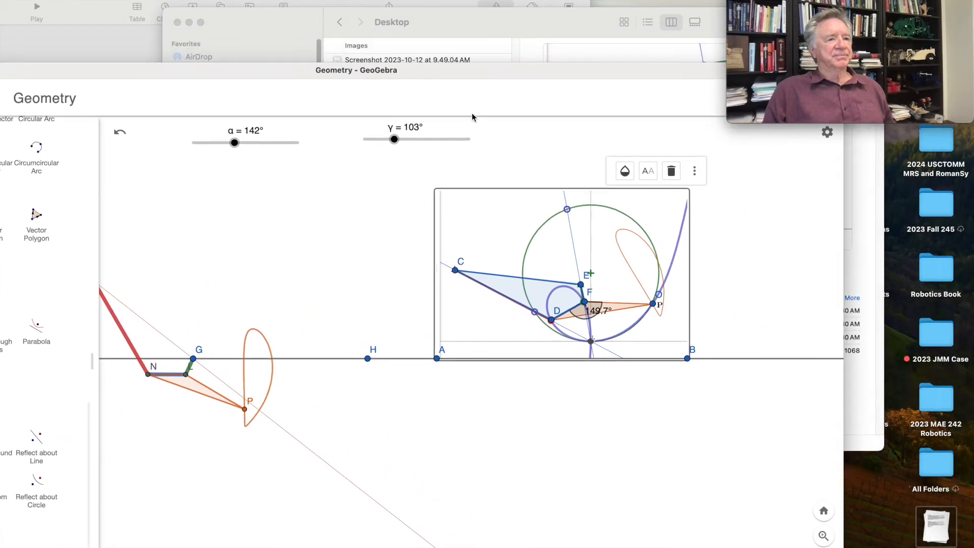
pyautogui.click(694, 171)
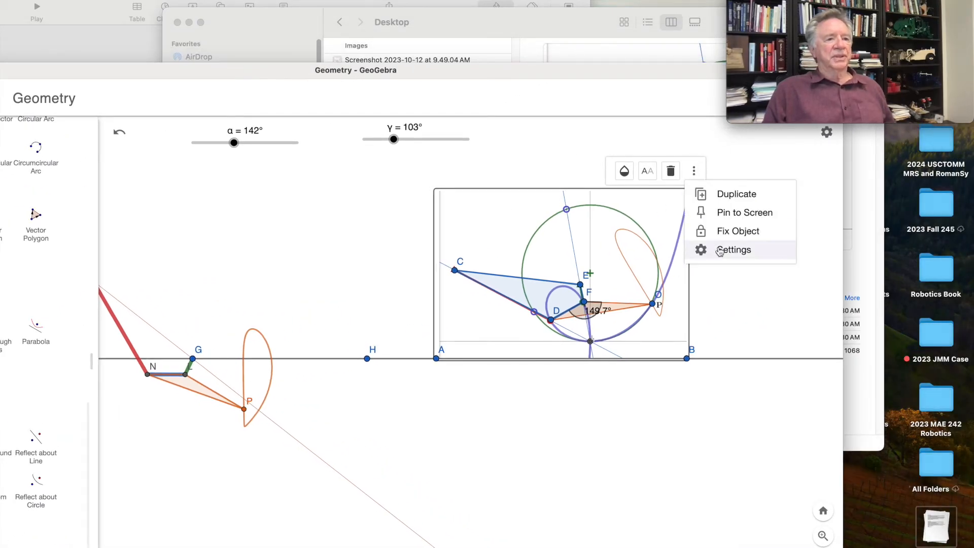
pyautogui.click(701, 250)
pyautogui.click(573, 316)
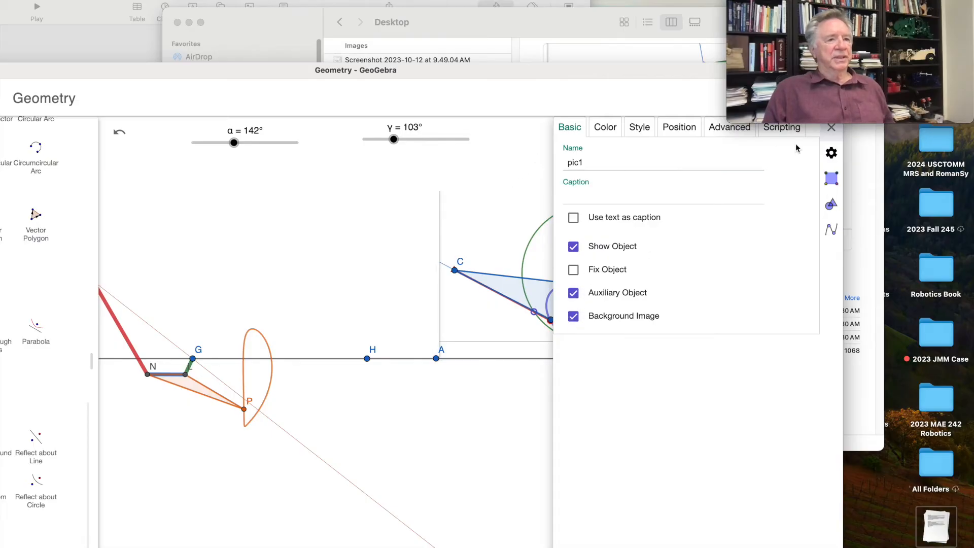
pyautogui.click(831, 128)
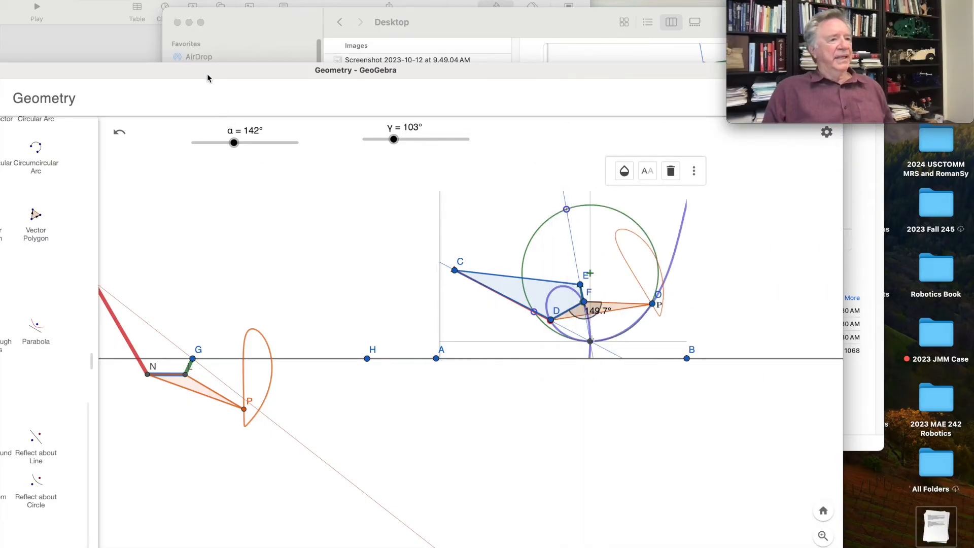
# - Rotate the quadrilateral CDFE around point F by angle ε counterclockwise
pyautogui.moveTo(207, 74); pyautogui.dragTo(368, 68)
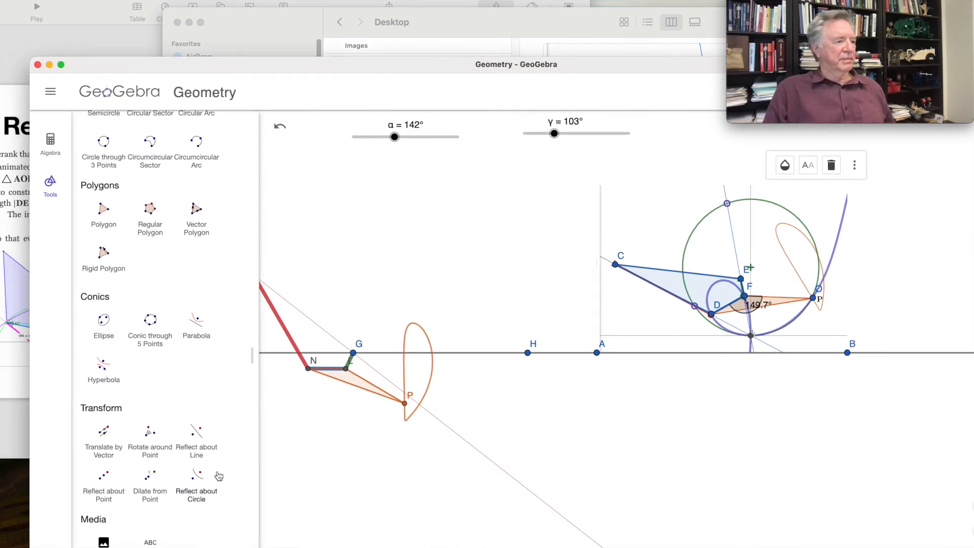
pyautogui.click(150, 441)
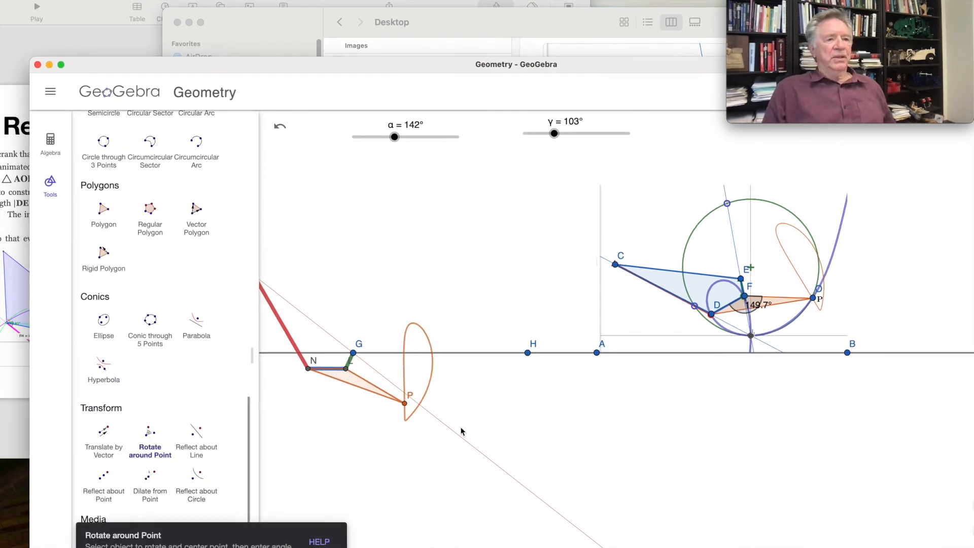
pyautogui.click(670, 284)
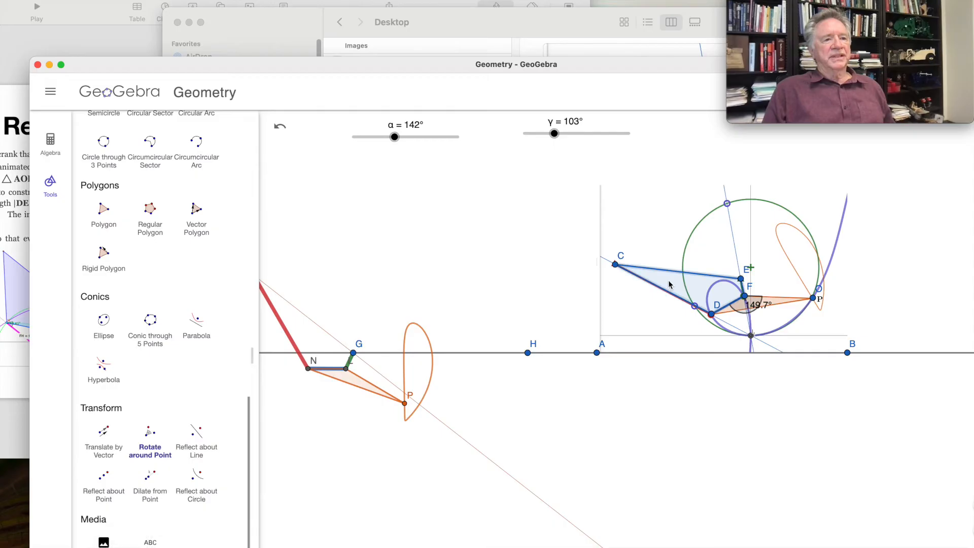
pyautogui.click(744, 297)
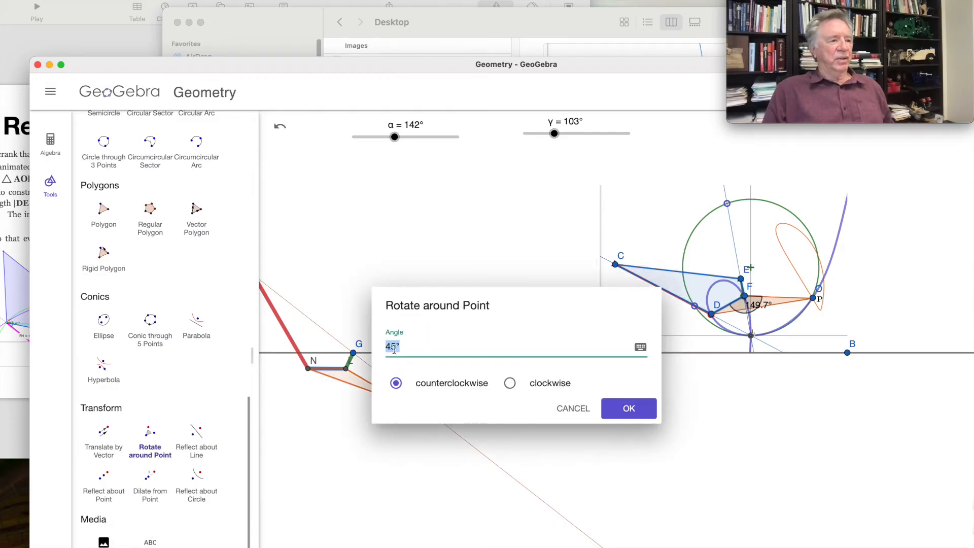
pyautogui.press('BackSpace')
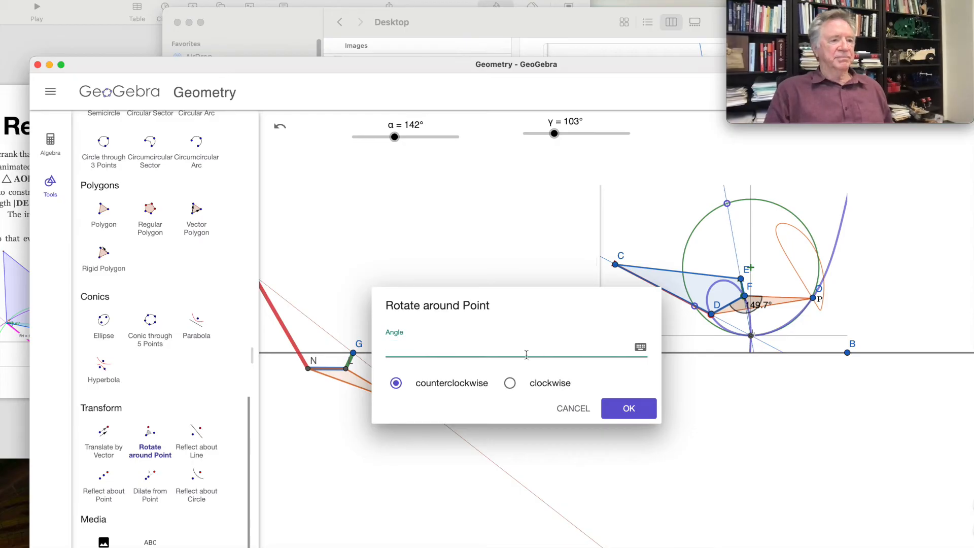
pyautogui.click(640, 348)
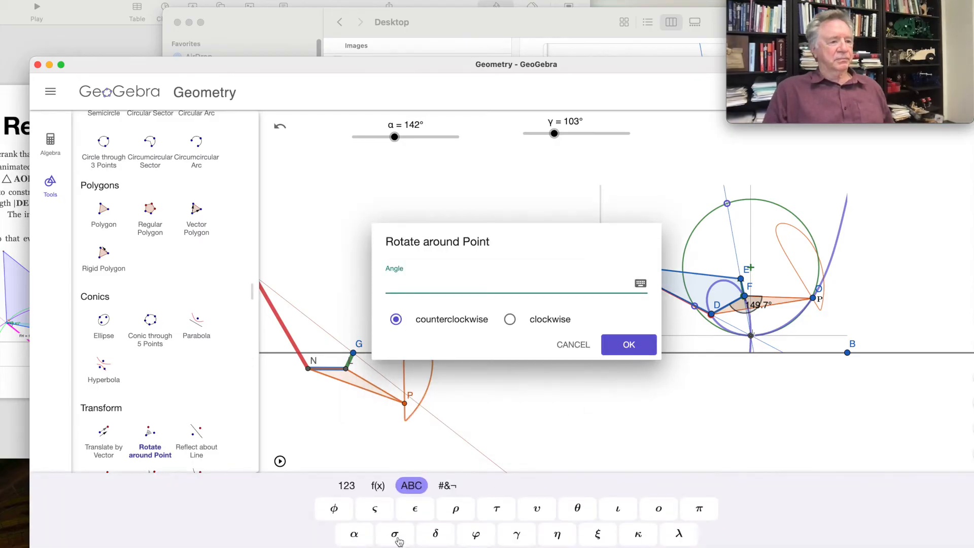
pyautogui.click(414, 513)
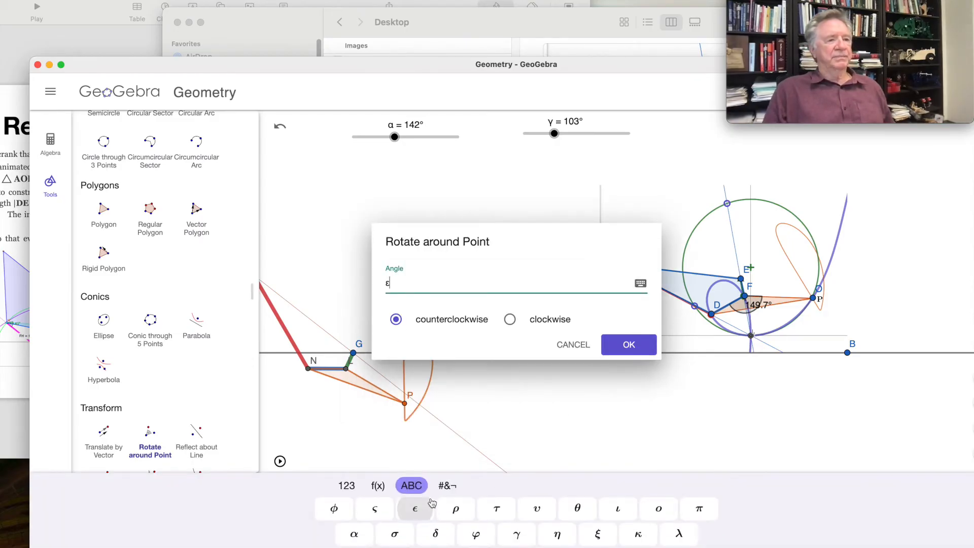
pyautogui.click(629, 346)
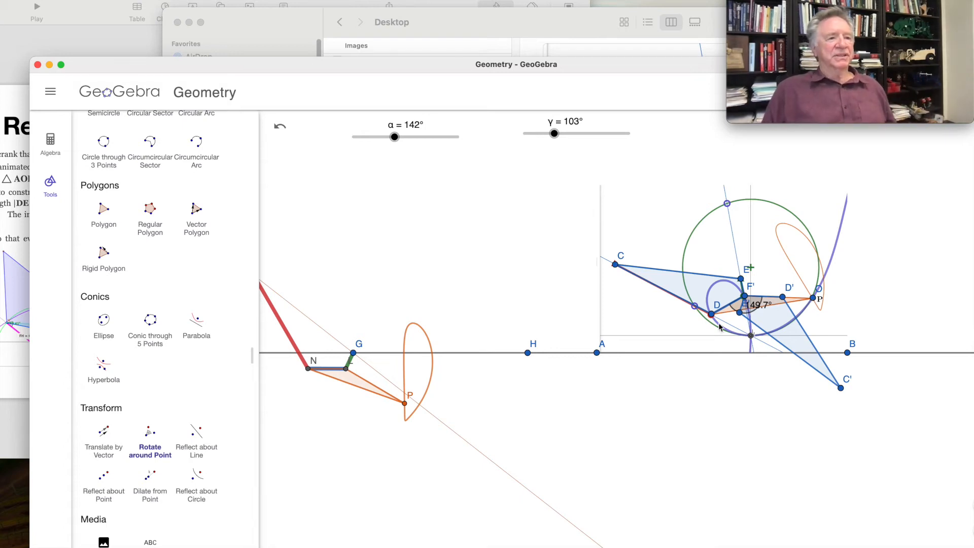
# - Measure the distance between points D and F, and move its label clear of the linkage, just below D
pyautogui.click(51, 189)
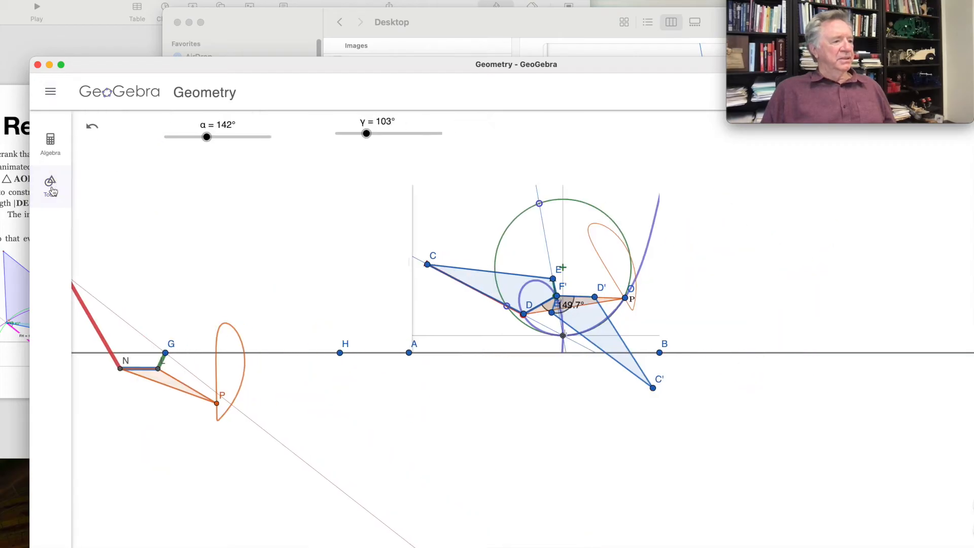
pyautogui.click(51, 188)
pyautogui.scroll(-5, 157, 407)
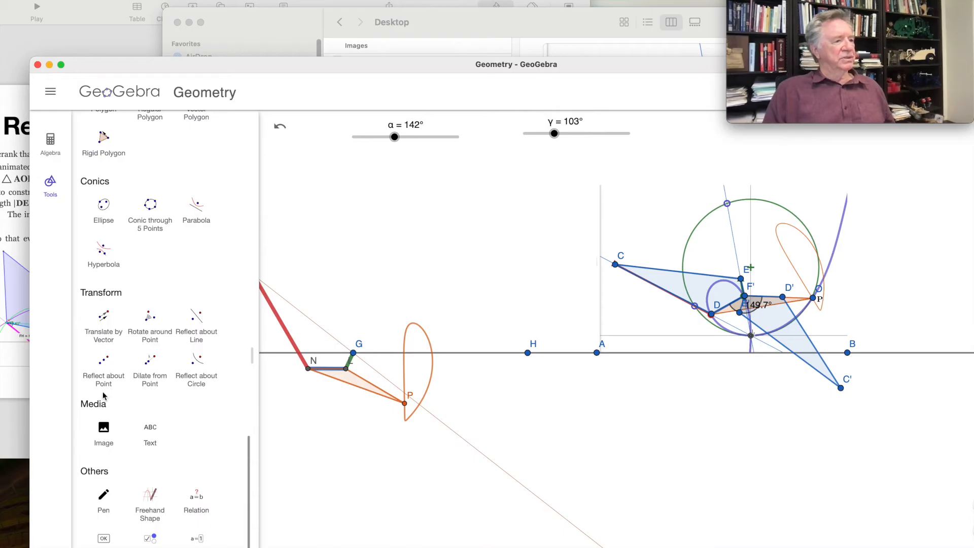
pyautogui.scroll(1, 131, 314)
pyautogui.scroll(11, 131, 313)
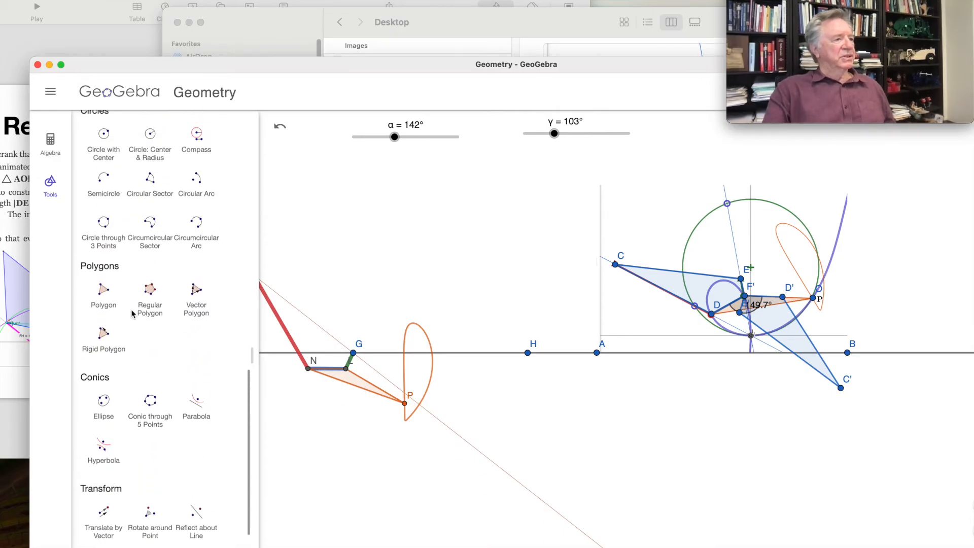
pyautogui.scroll(13, 132, 314)
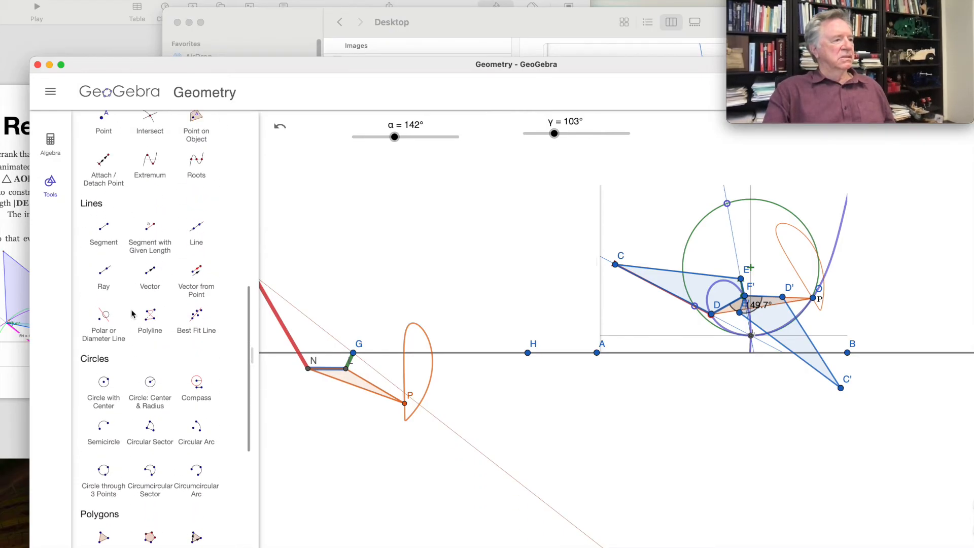
pyautogui.scroll(4, 132, 314)
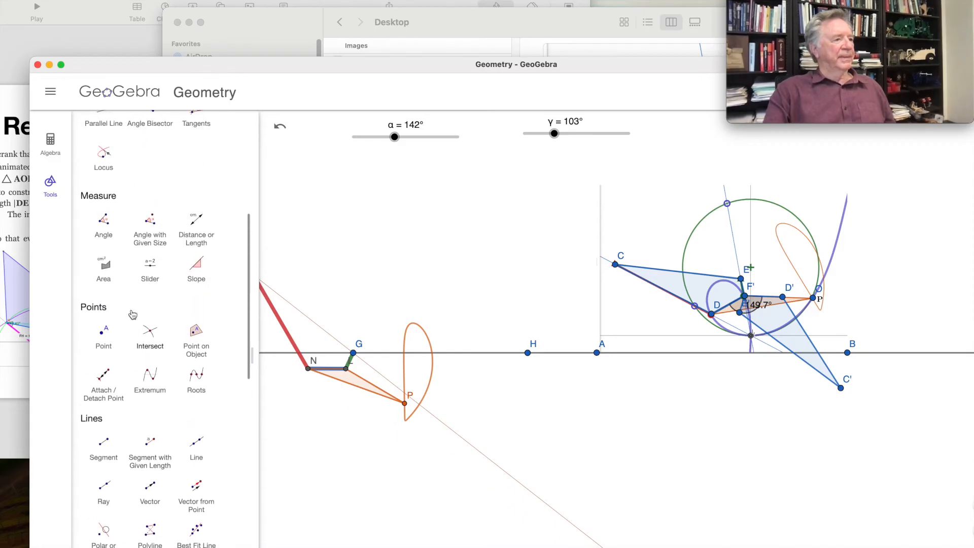
pyautogui.click(194, 240)
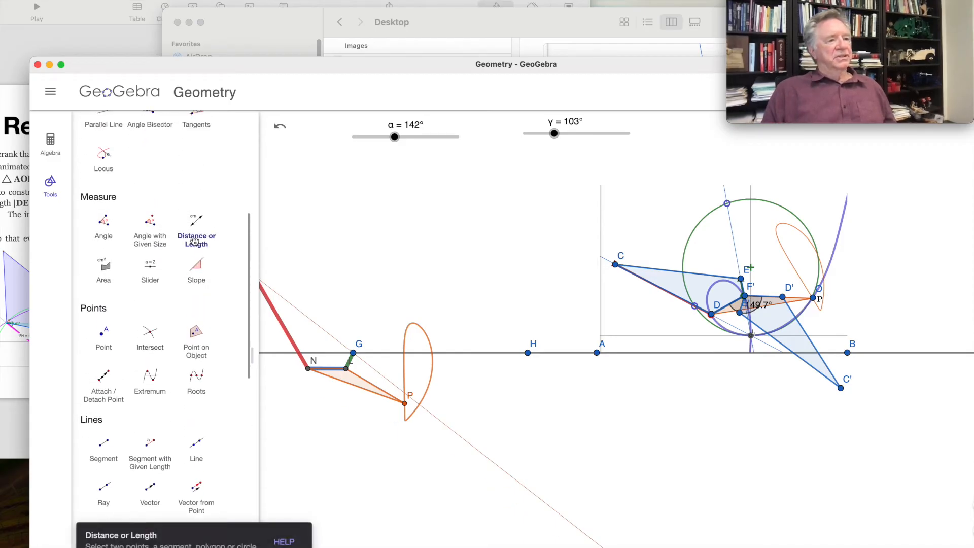
pyautogui.click(712, 316)
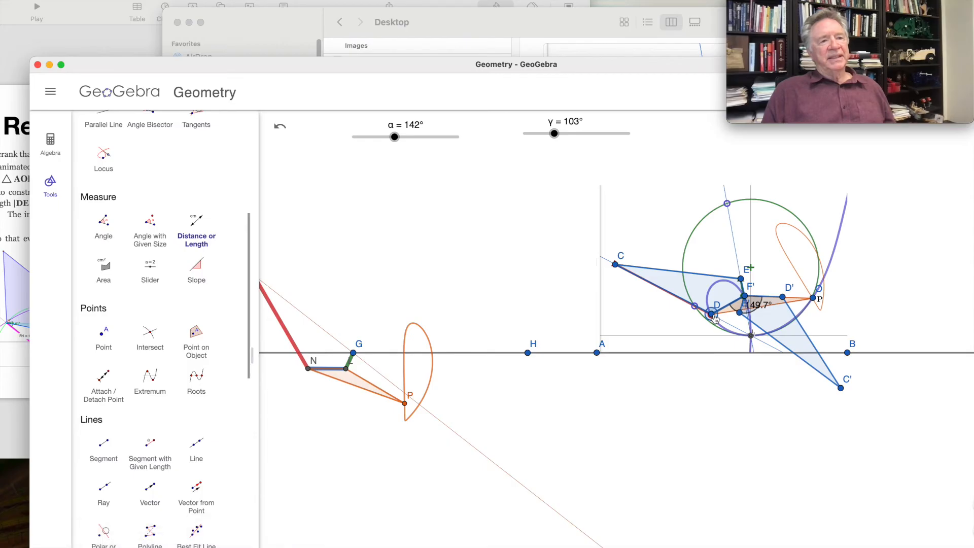
pyautogui.click(746, 299)
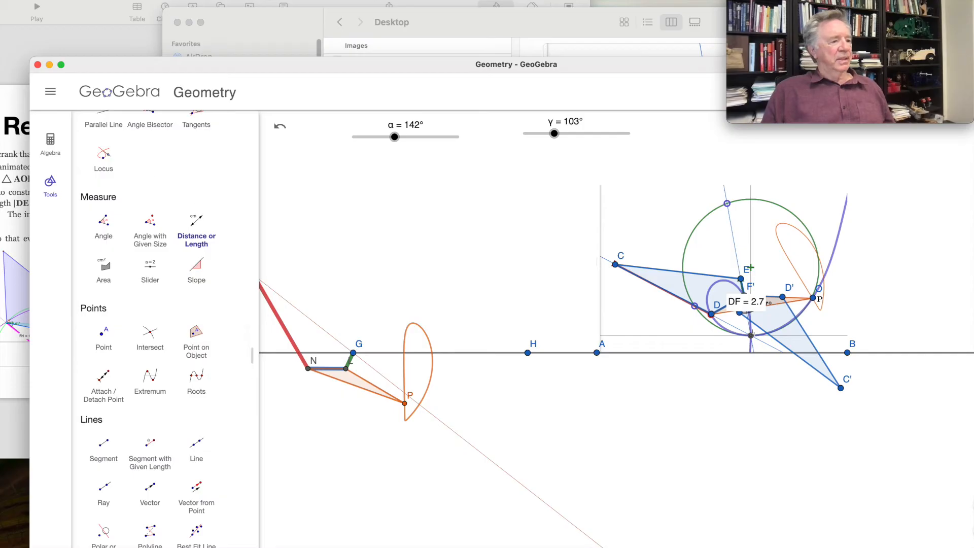
pyautogui.press('Escape')
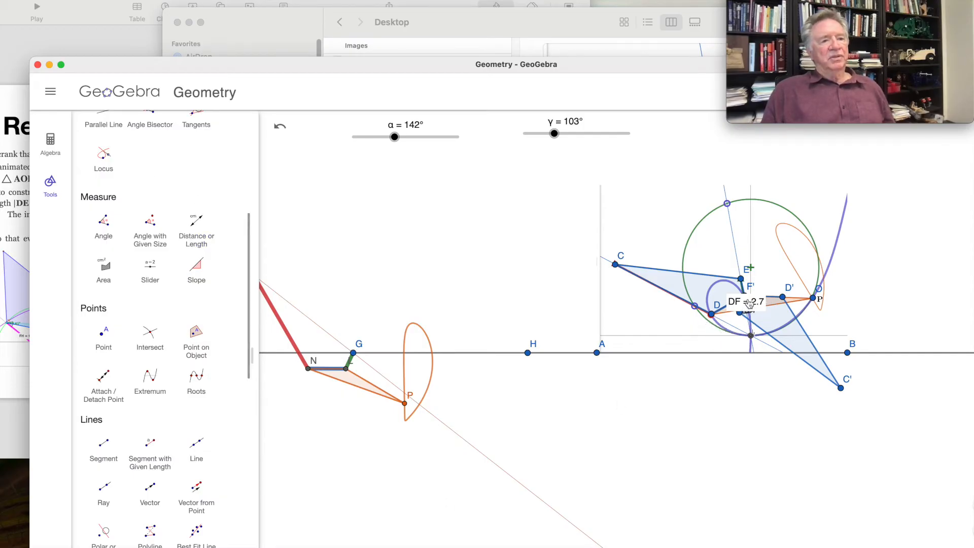
pyautogui.moveTo(750, 303); pyautogui.dragTo(666, 416)
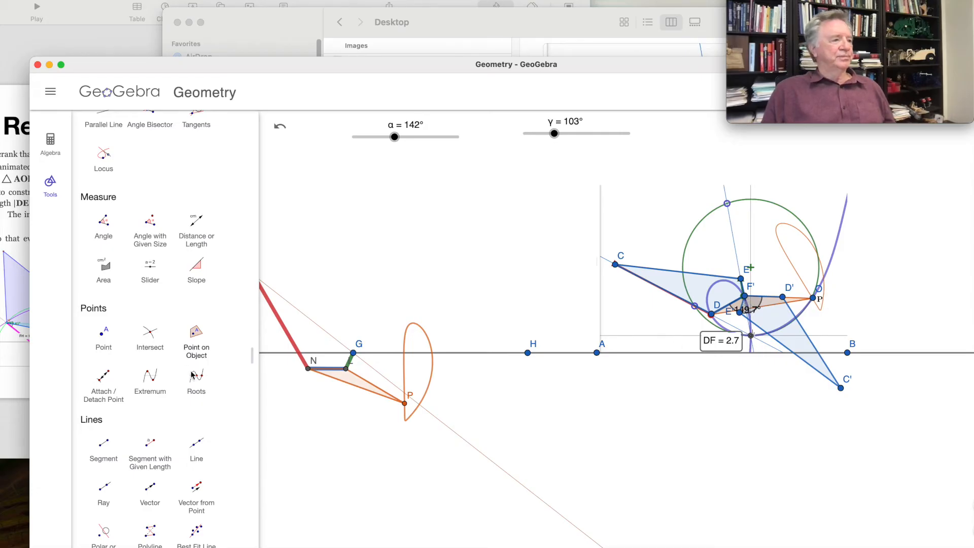
# - Measure the distance between points F and O, and move its label just below point O
pyautogui.click(199, 227)
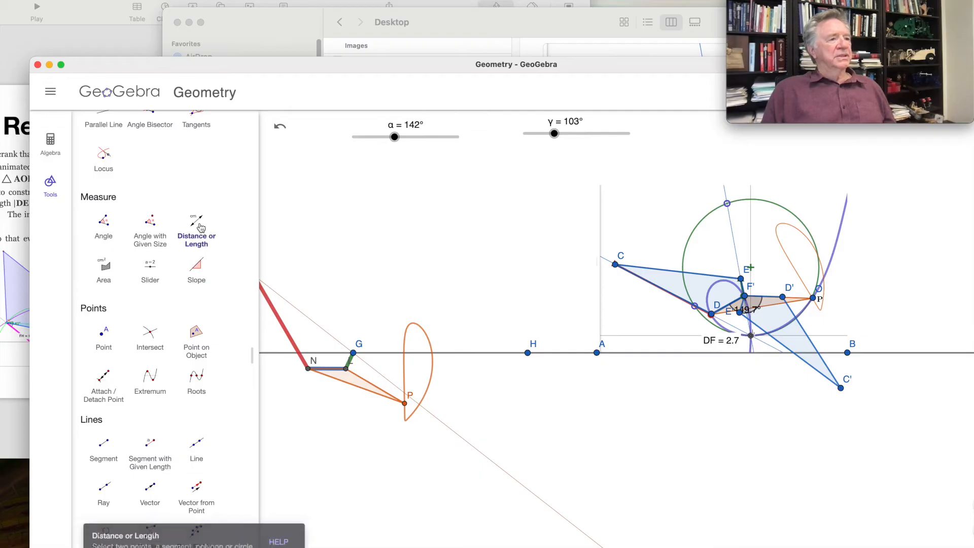
pyautogui.click(746, 297)
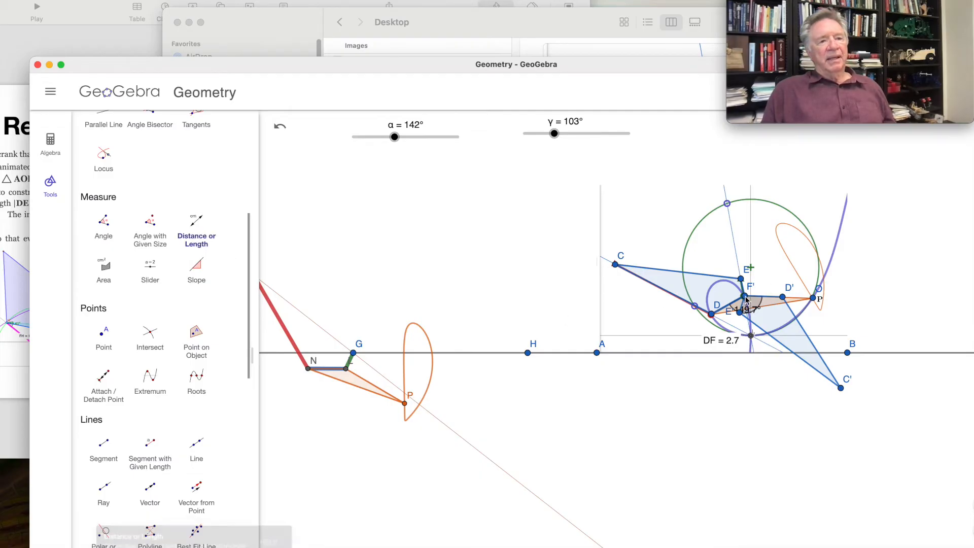
pyautogui.click(816, 301)
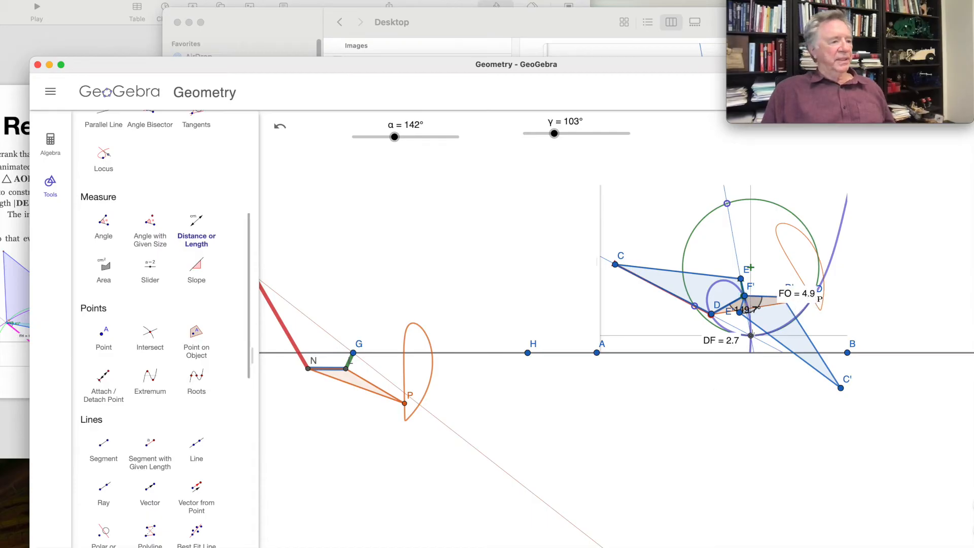
pyautogui.press('Escape')
pyautogui.moveTo(786, 306); pyautogui.dragTo(839, 335)
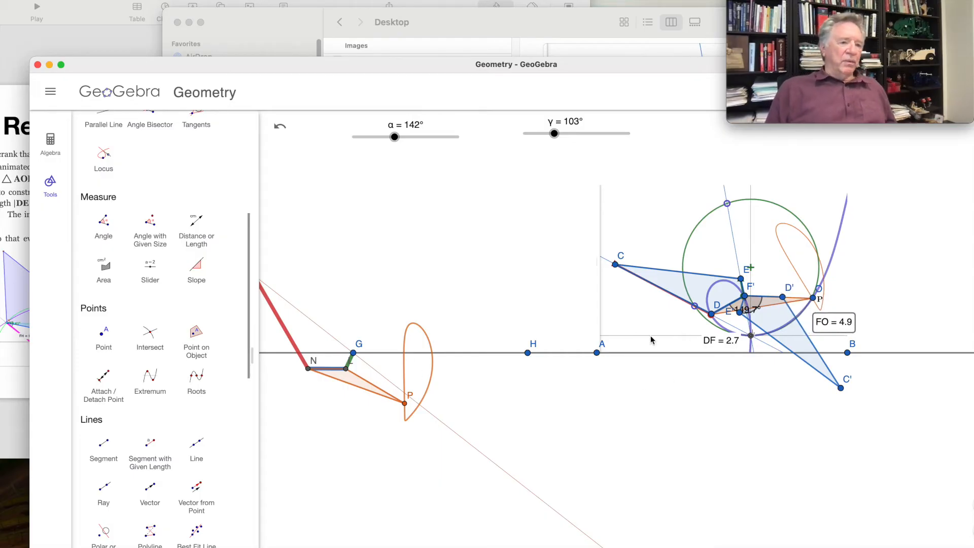
pyautogui.click(769, 319)
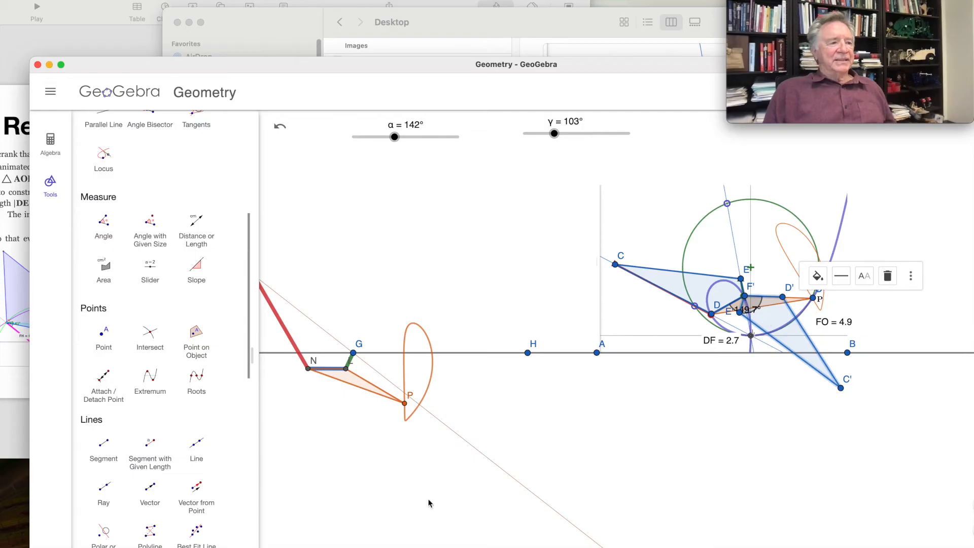
pyautogui.scroll(-5, 149, 482)
pyautogui.scroll(-10, 148, 482)
pyautogui.scroll(-12, 147, 482)
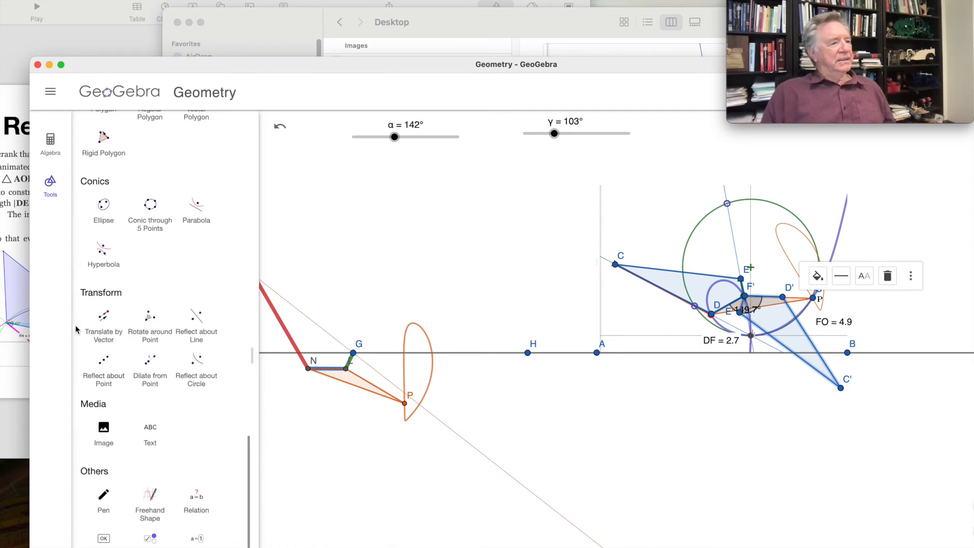
pyautogui.click(150, 371)
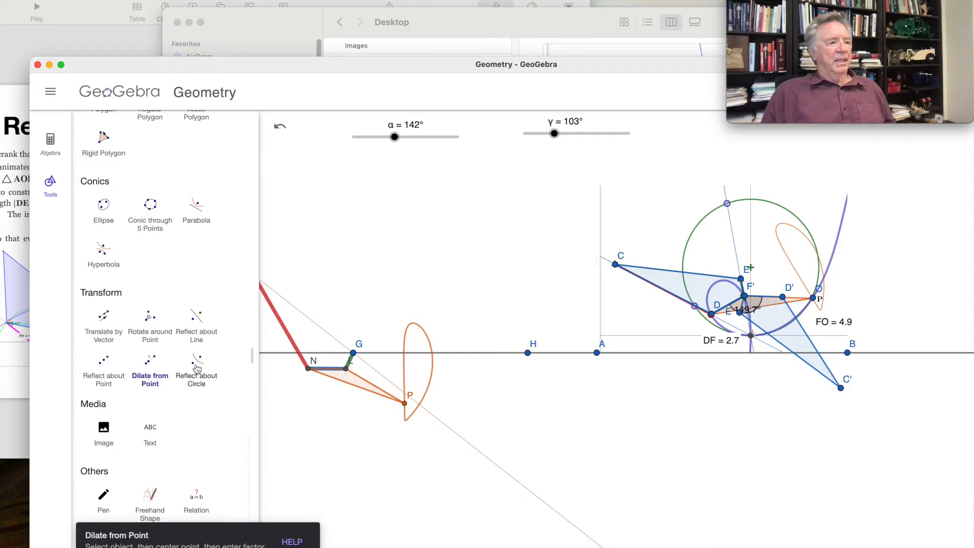
pyautogui.click(745, 299)
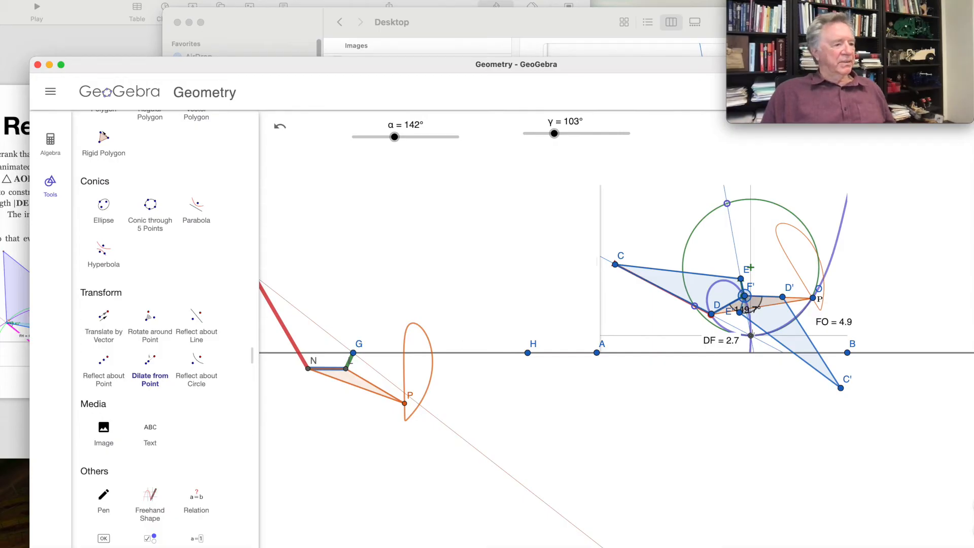
pyautogui.press('Escape')
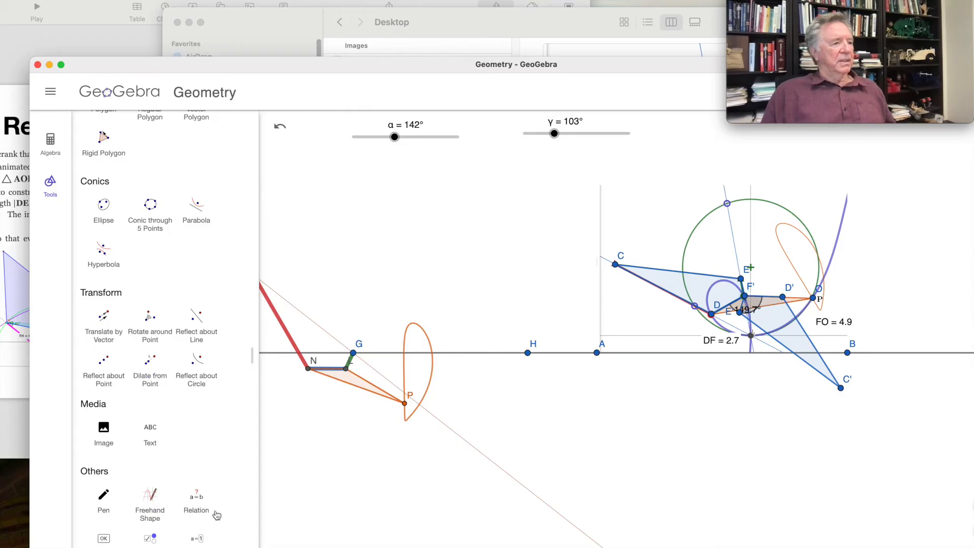
pyautogui.click(151, 365)
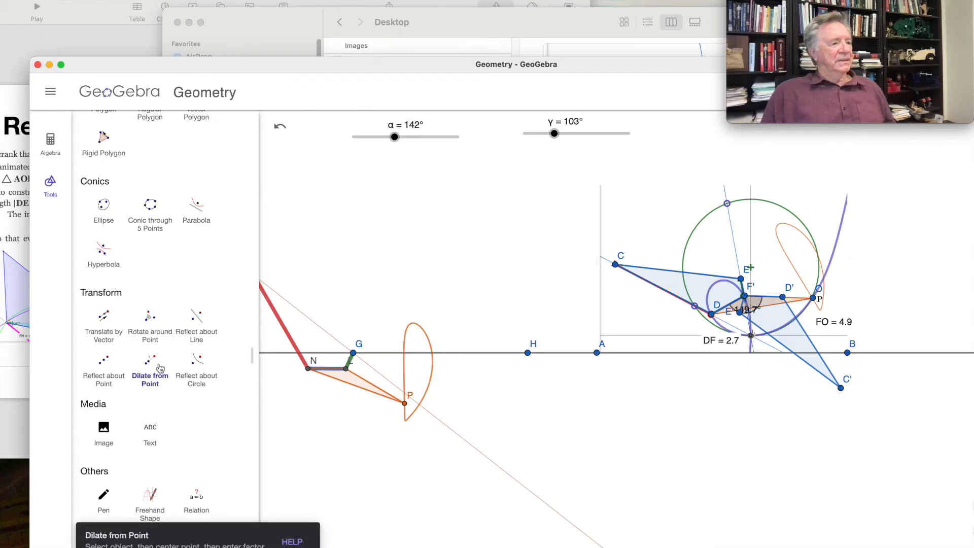
pyautogui.click(746, 298)
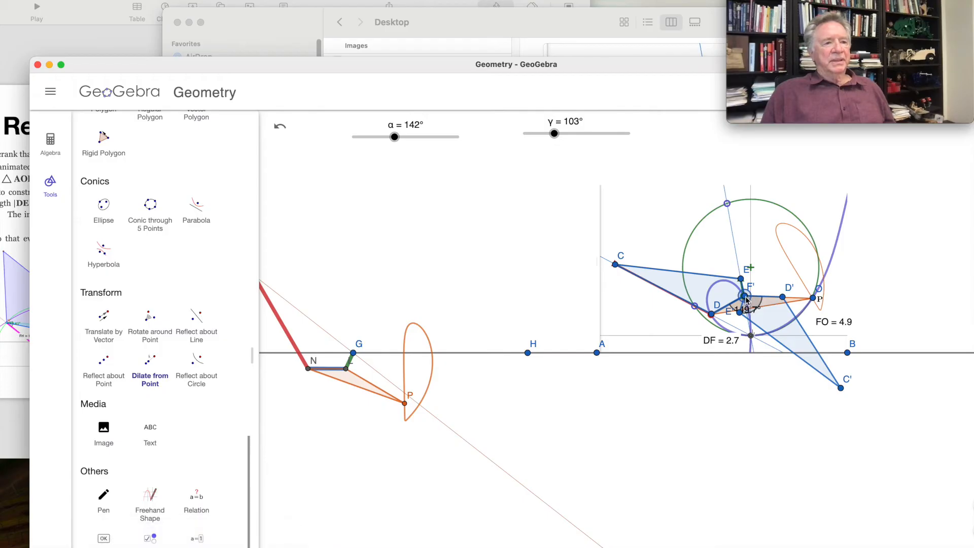
pyautogui.doubleClick(803, 345)
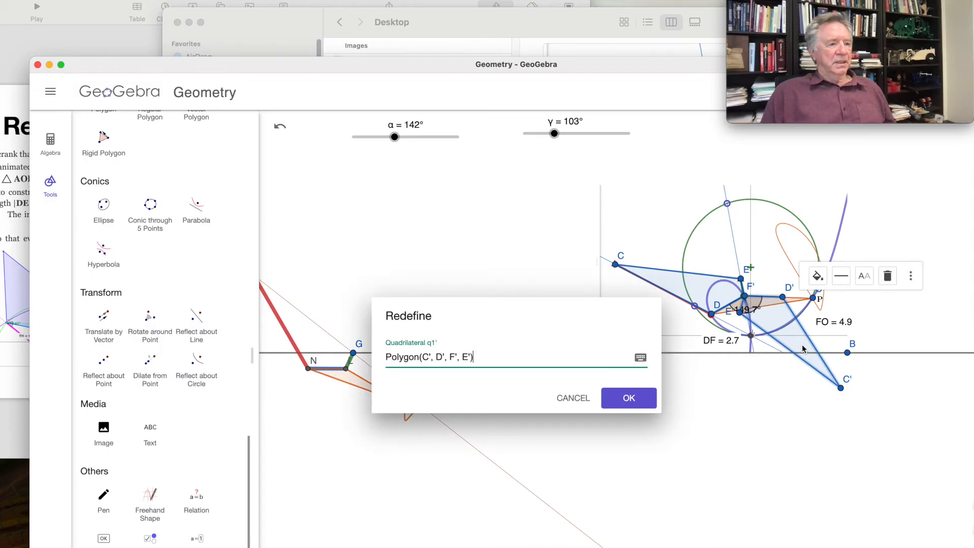
pyautogui.click(572, 400)
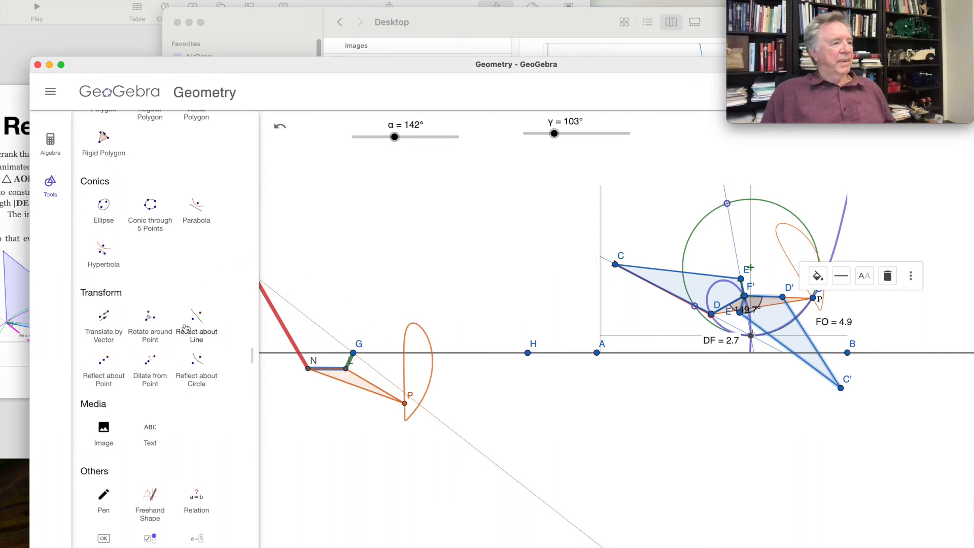
# - Dilate the rotated quadrilateral C'D'F'E' from point F by the factor 4.9/2.7
pyautogui.click(151, 367)
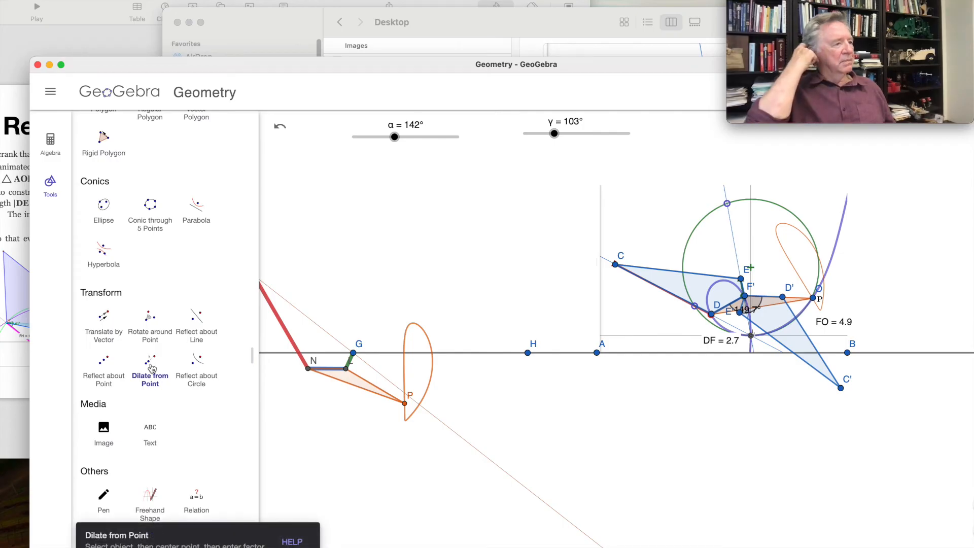
pyautogui.click(775, 323)
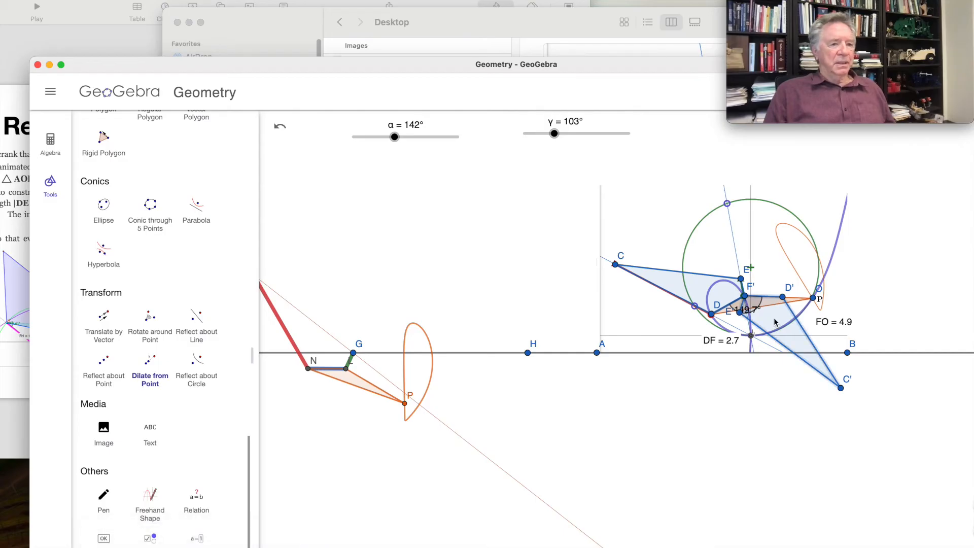
pyautogui.click(746, 300)
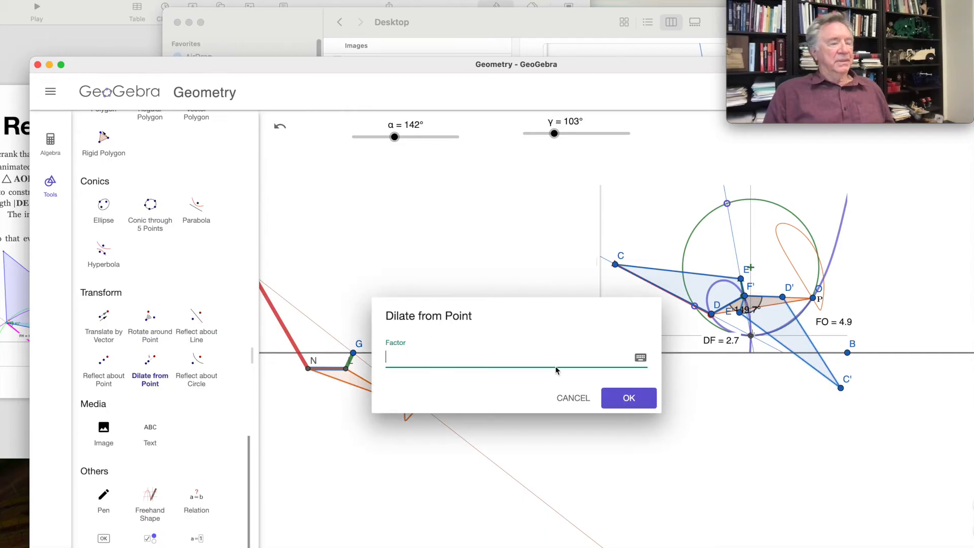
pyautogui.write('4.9/2.7')
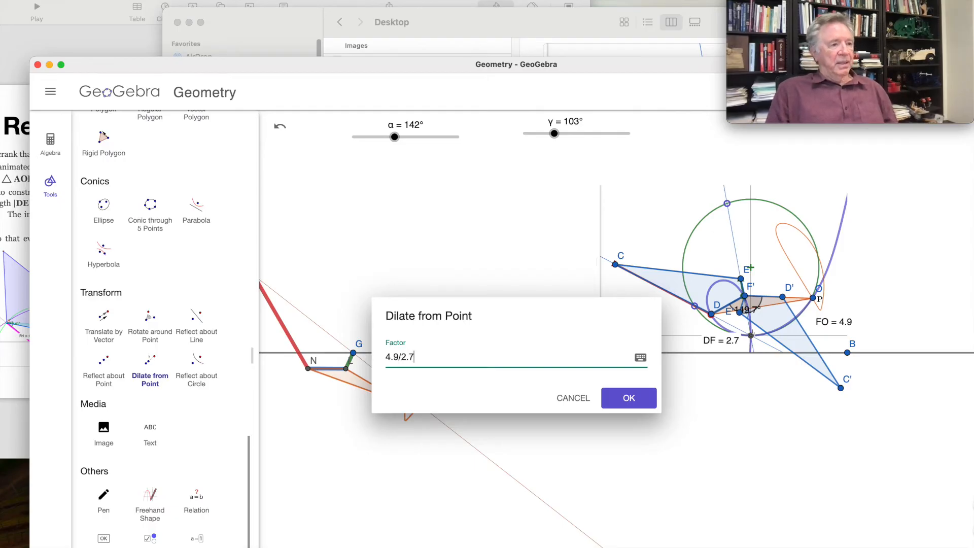
pyautogui.click(628, 398)
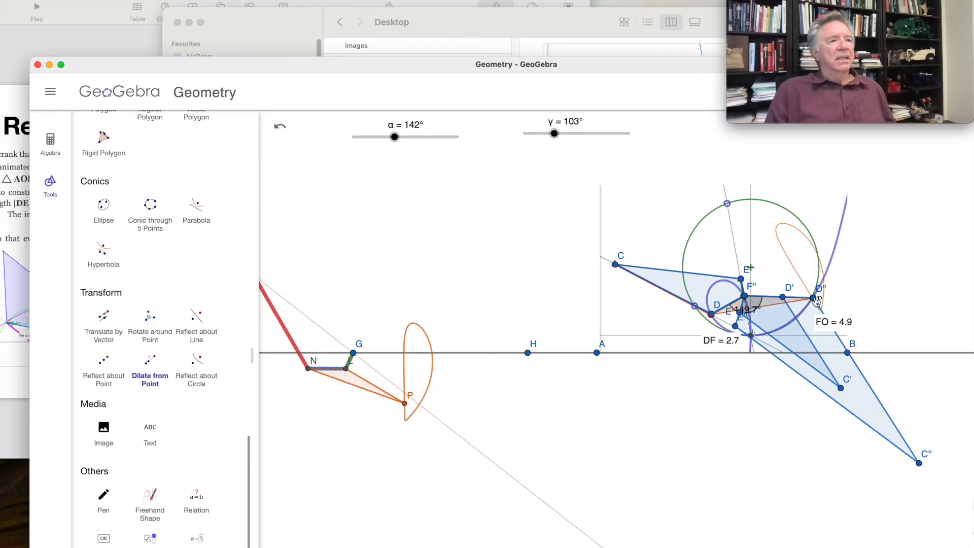
pyautogui.moveTo(567, 67); pyautogui.dragTo(452, 58)
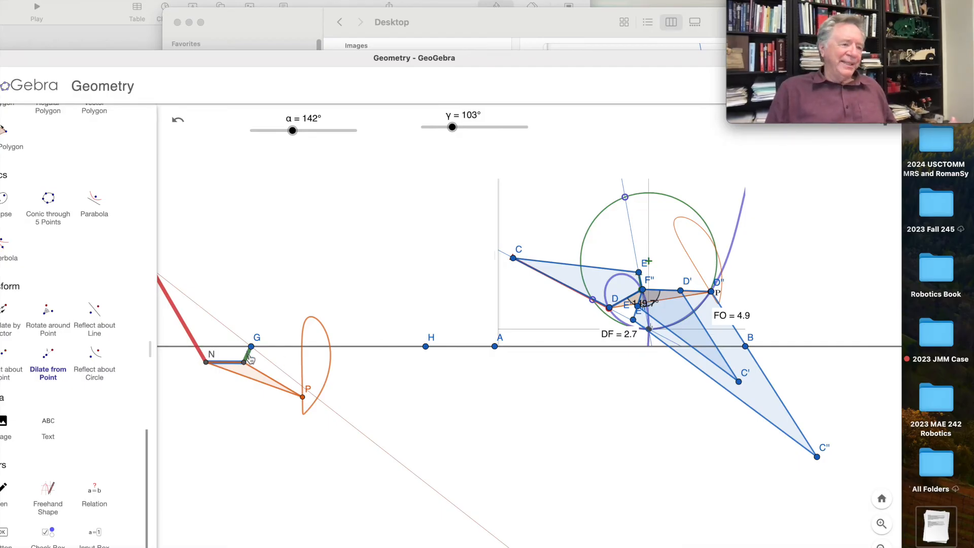
pyautogui.moveTo(163, 65); pyautogui.dragTo(266, 56)
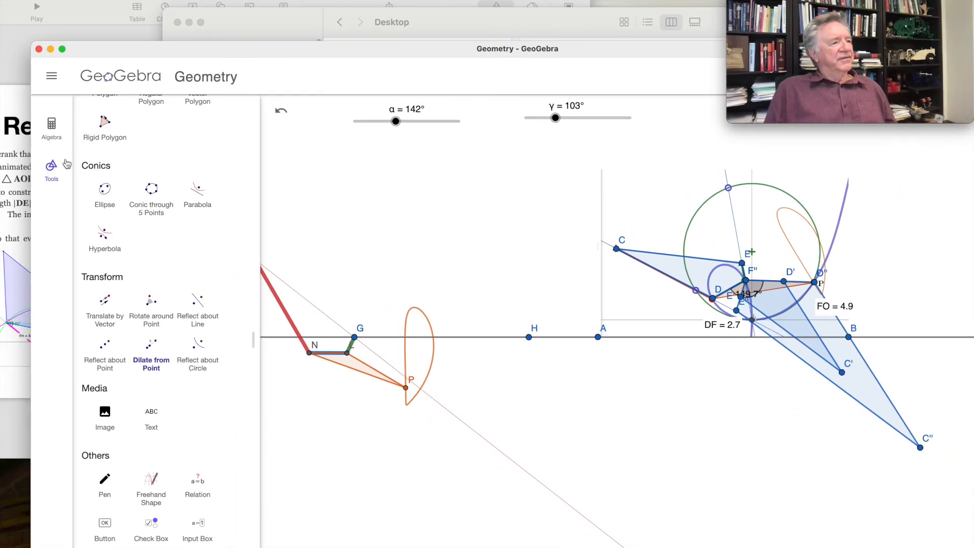
# - Look through the construction list for the coupler angle definitions between D, F, O and between F, D, O
pyautogui.click(51, 170)
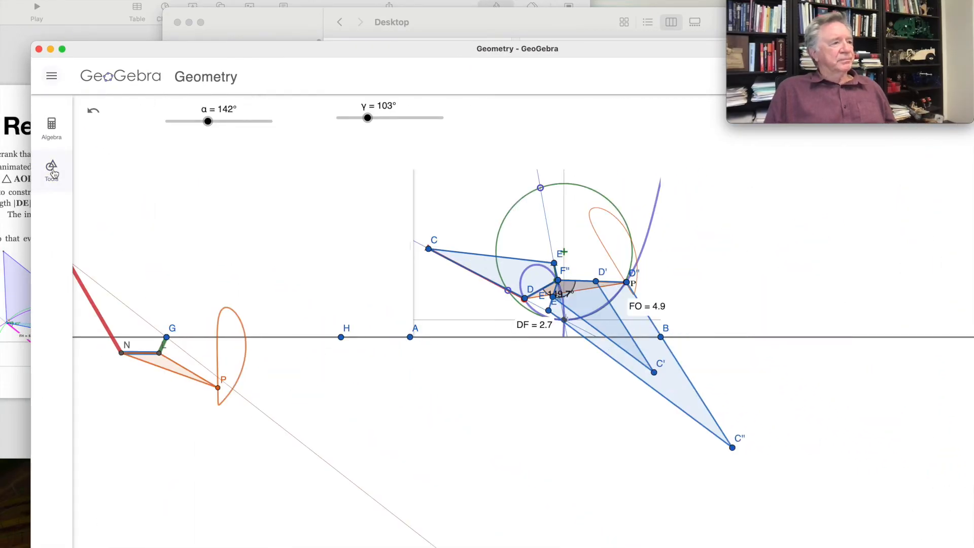
pyautogui.click(54, 174)
pyautogui.click(52, 128)
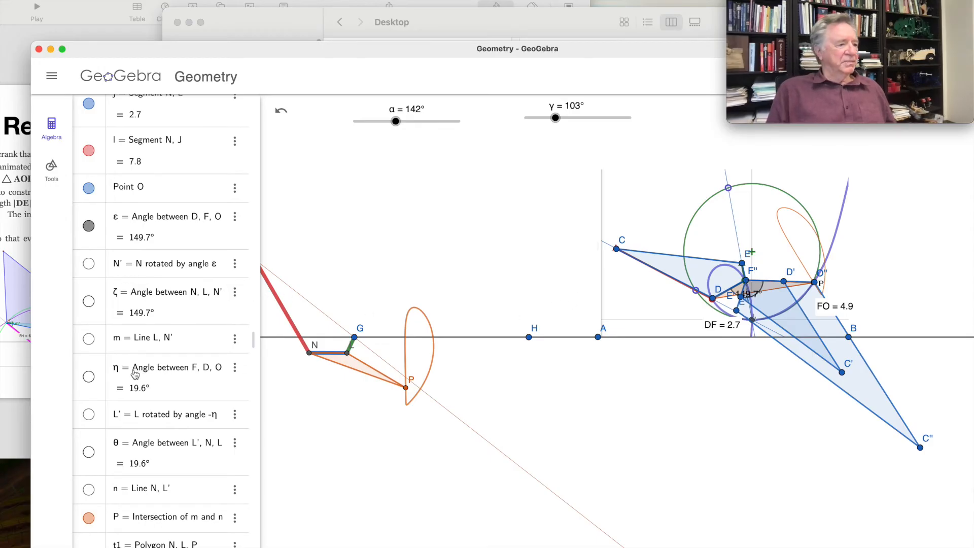
pyautogui.scroll(-3, 137, 376)
pyautogui.scroll(3, 137, 375)
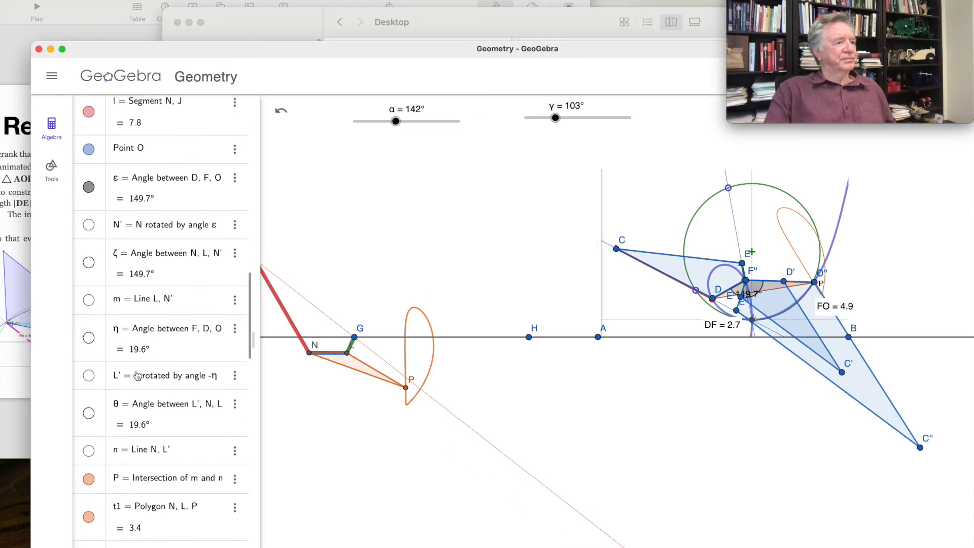
pyautogui.scroll(3, 137, 376)
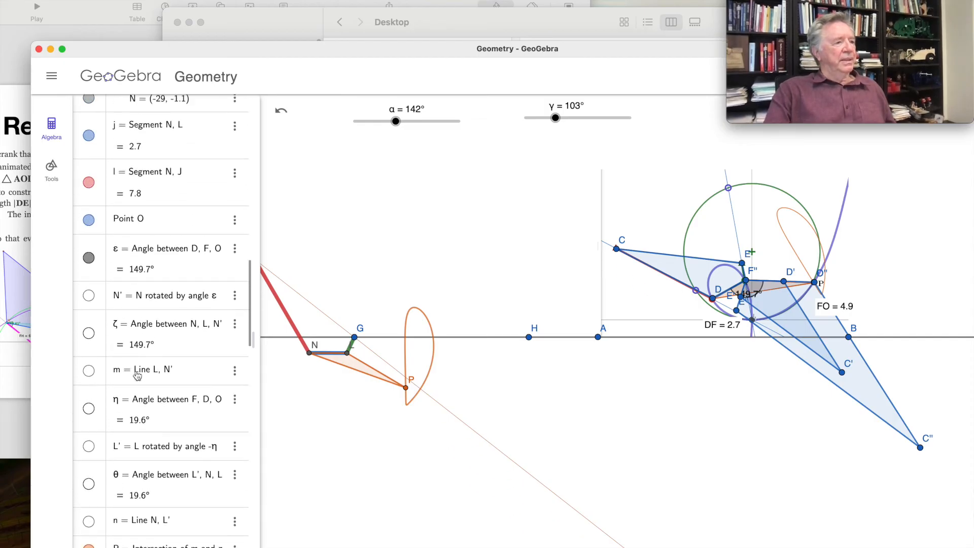
pyautogui.scroll(1, 137, 376)
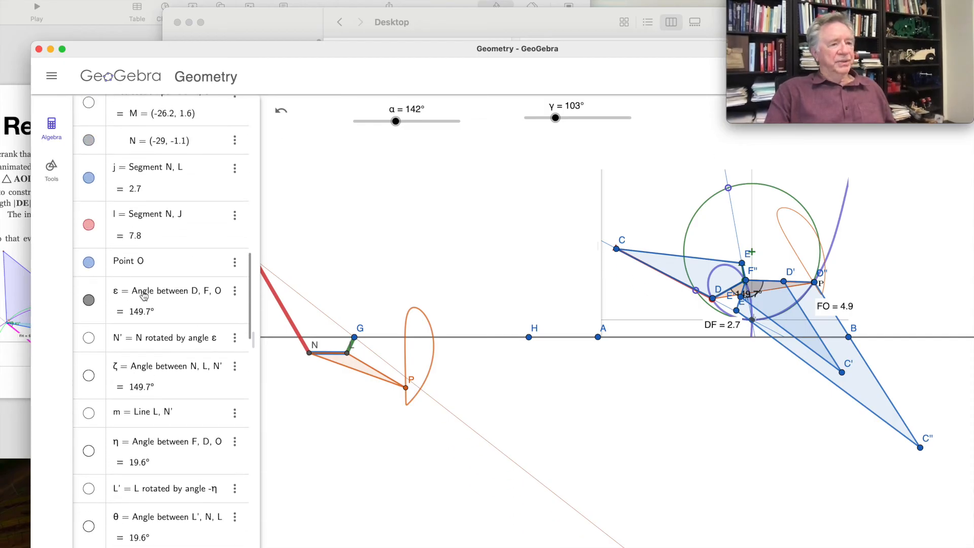
# - Show the angle η between F, D, O in the drawing
pyautogui.scroll(-1, 144, 297)
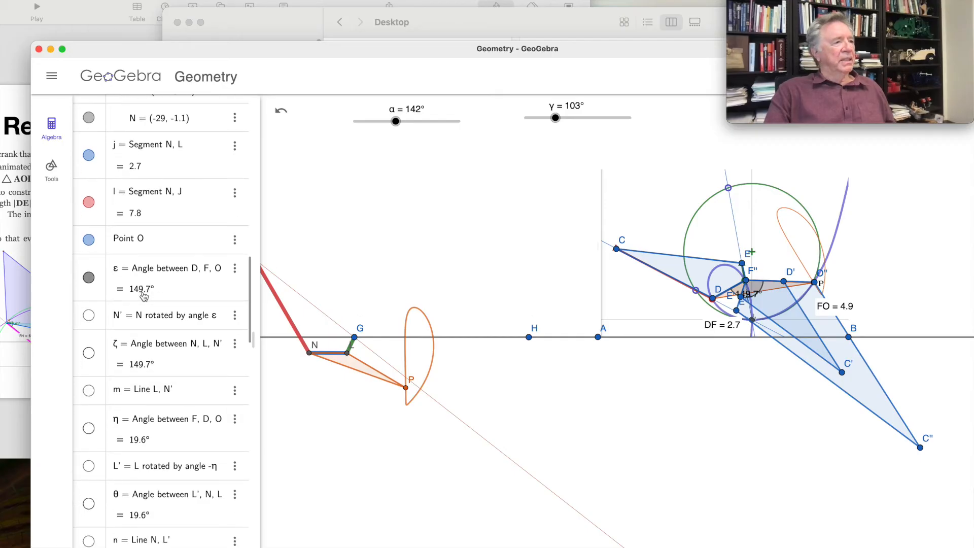
pyautogui.scroll(5, 144, 297)
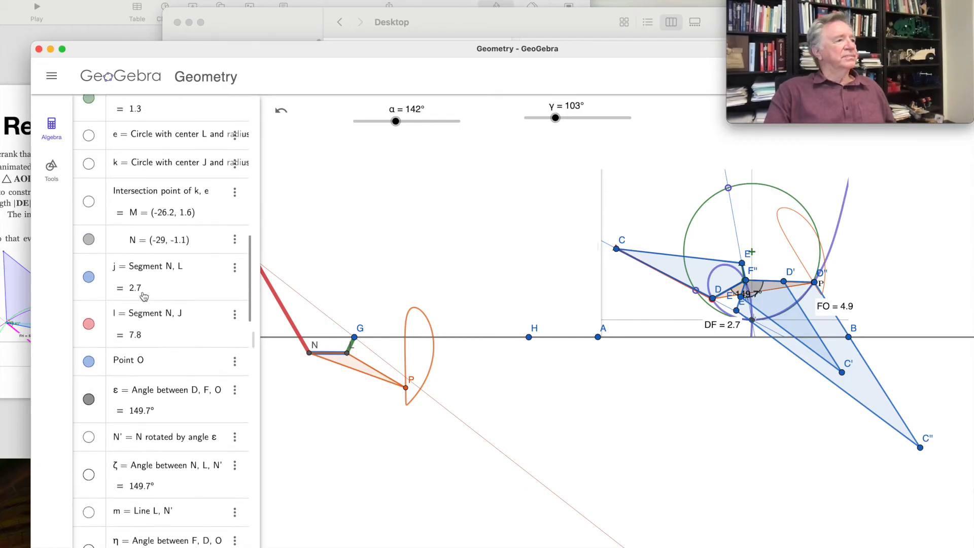
pyautogui.scroll(1, 144, 297)
pyautogui.scroll(5, 144, 296)
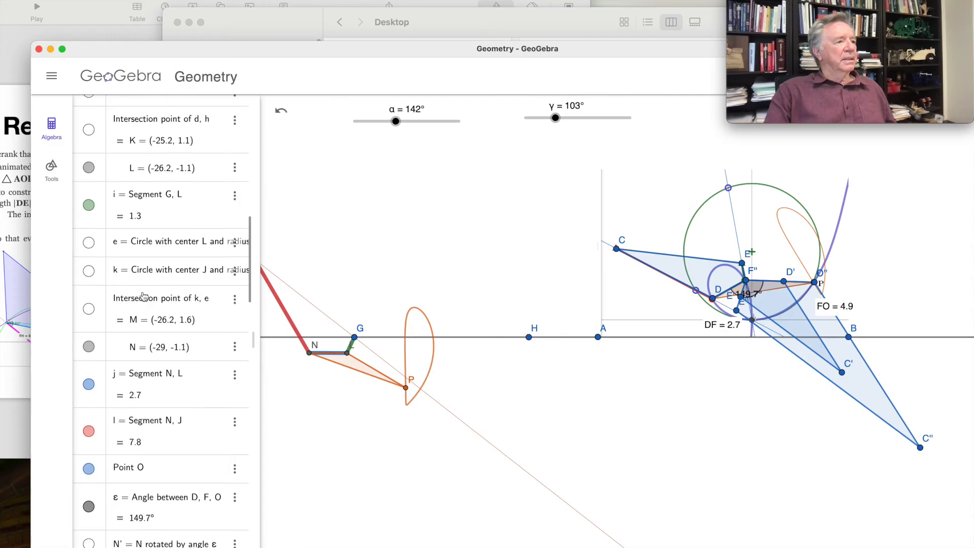
pyautogui.scroll(-15, 145, 297)
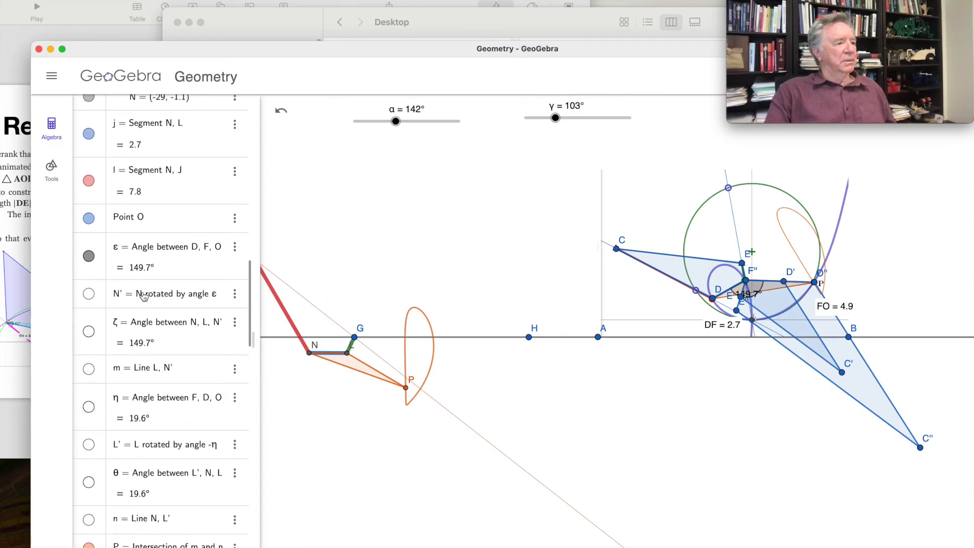
pyautogui.scroll(-1, 144, 297)
pyautogui.scroll(1, 144, 296)
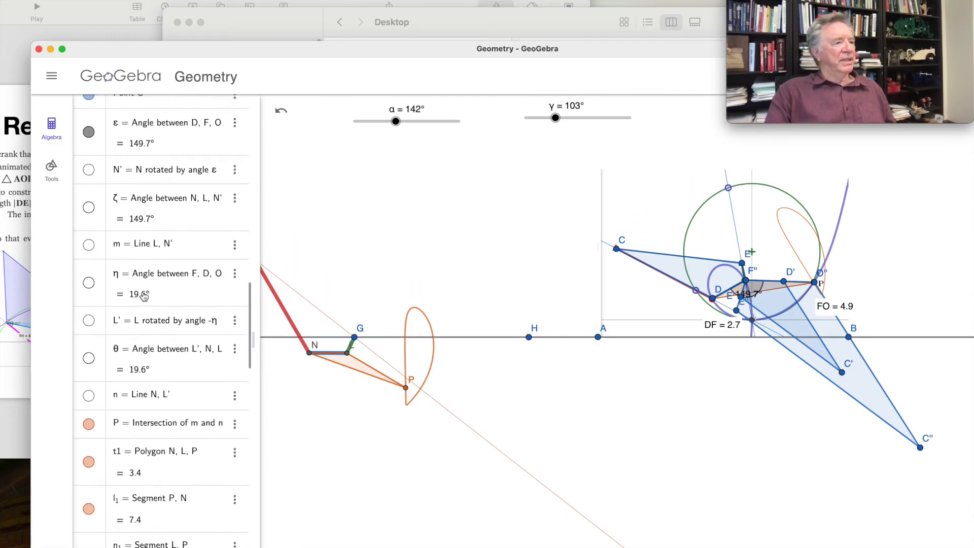
pyautogui.click(90, 285)
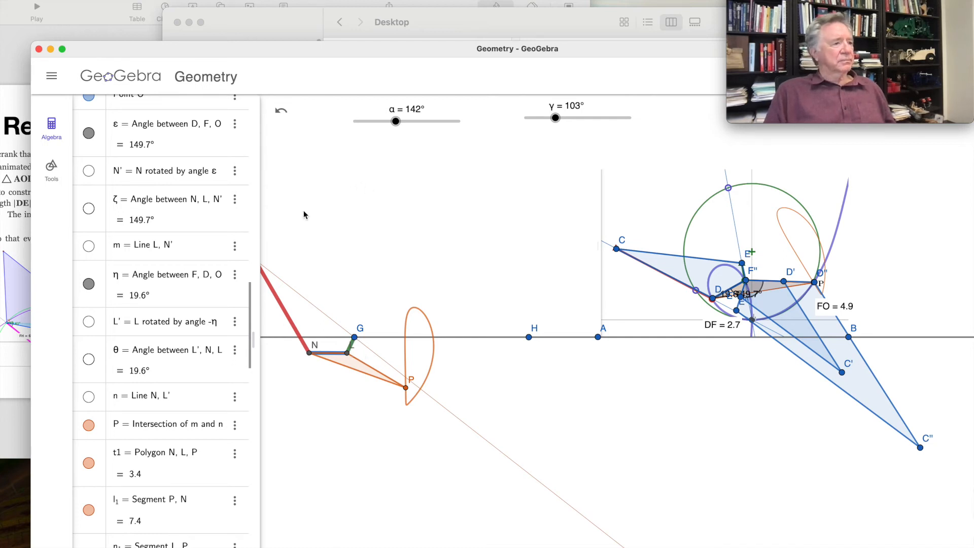
# - Construct a counterclockwise angle of size ε at vertex L from leg point G, and draw a line through L and the rotated point
pyautogui.click(62, 180)
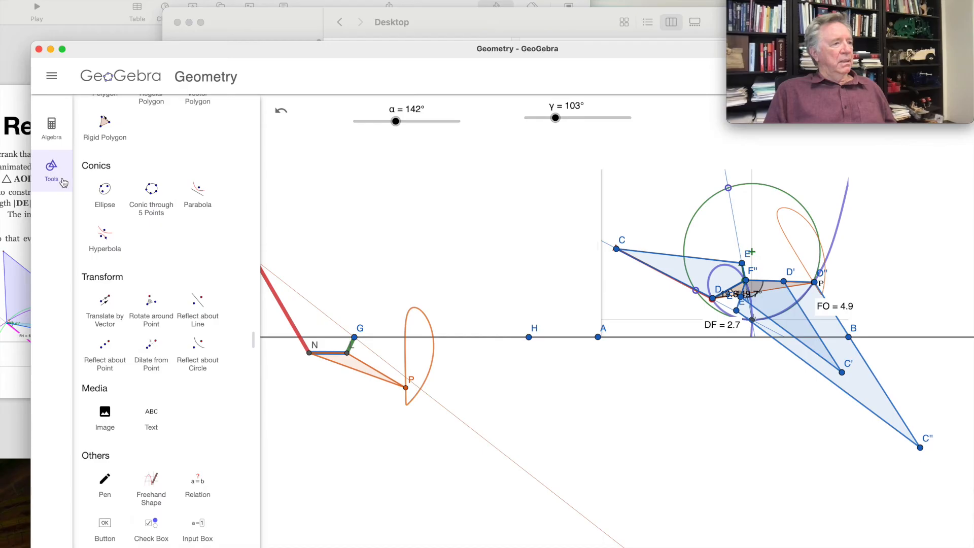
pyautogui.scroll(10, 148, 191)
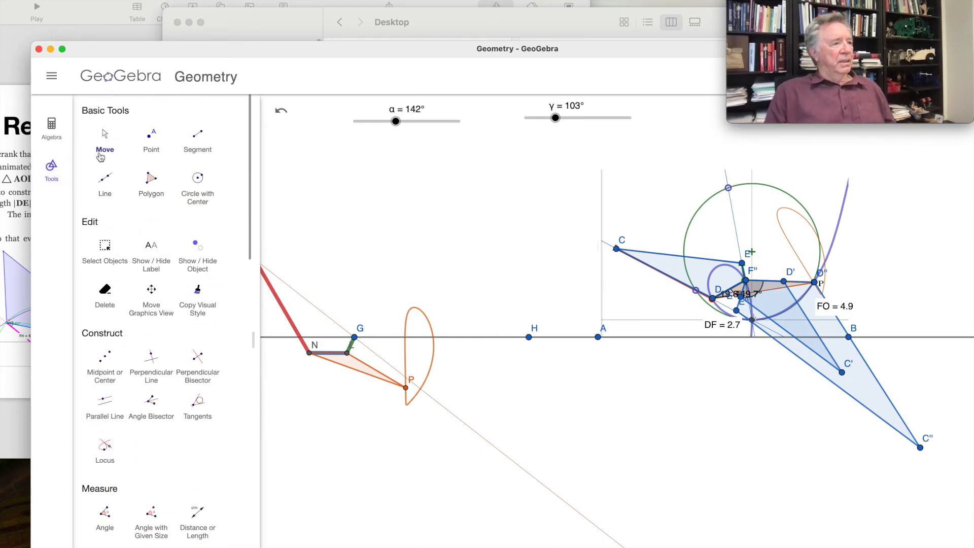
pyautogui.moveTo(299, 230); pyautogui.dragTo(382, 235)
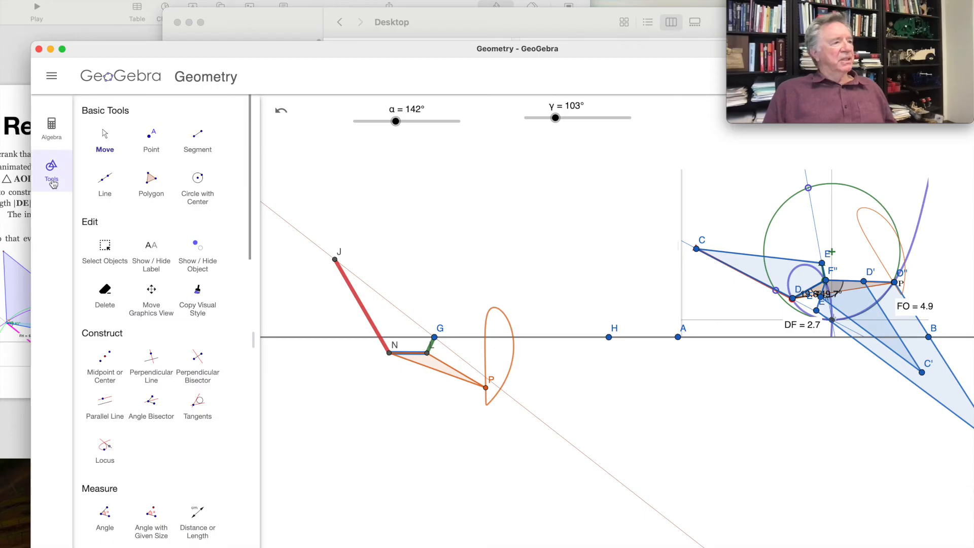
pyautogui.click(151, 516)
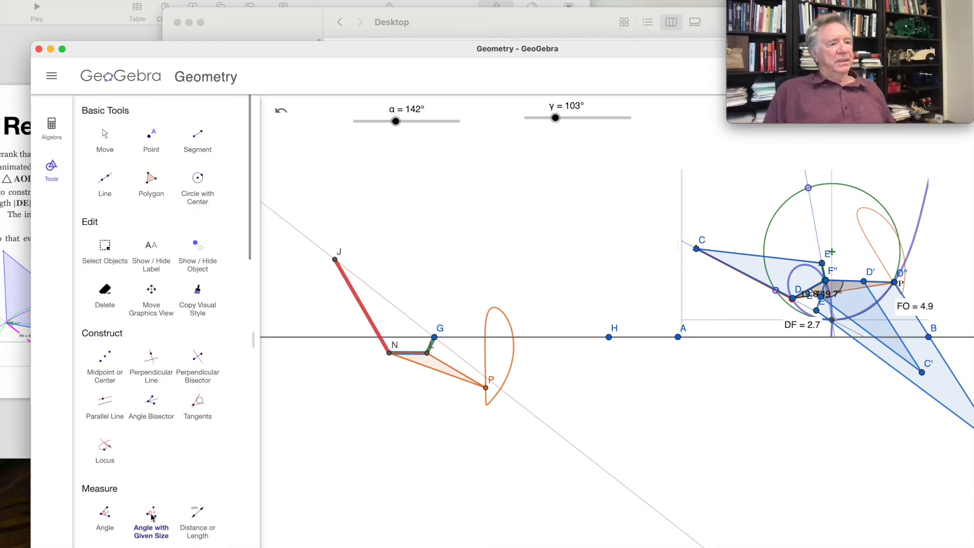
pyautogui.click(434, 338)
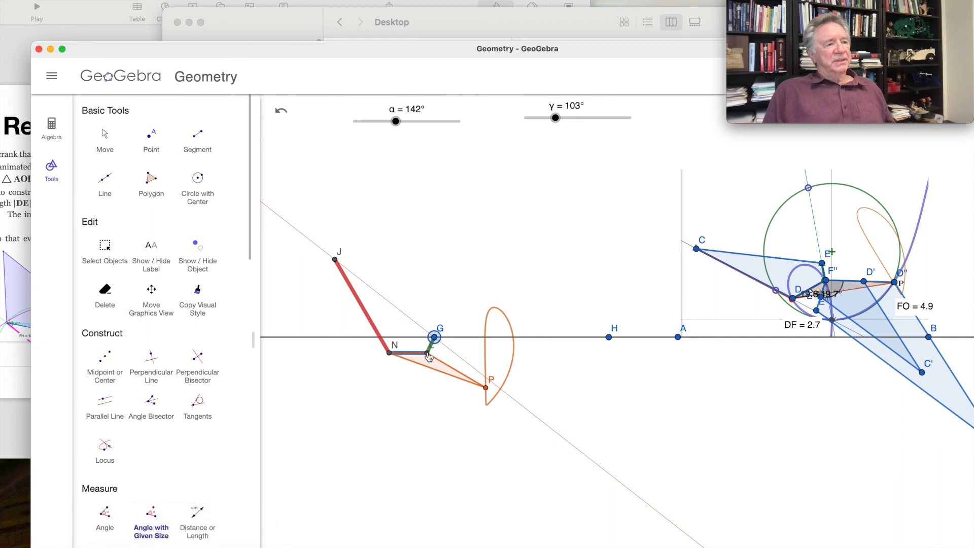
pyautogui.click(429, 355)
pyautogui.click(407, 330)
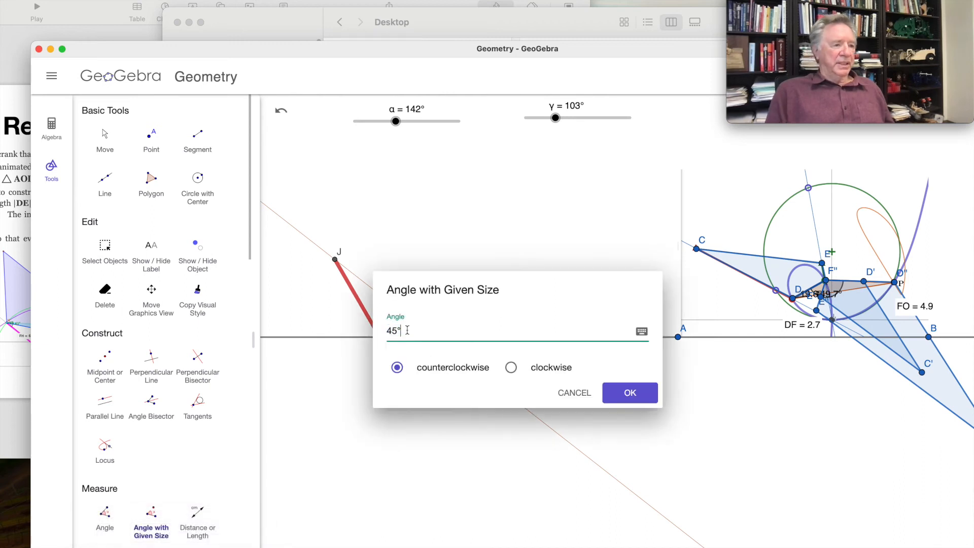
pyautogui.click(642, 331)
pyautogui.click(416, 493)
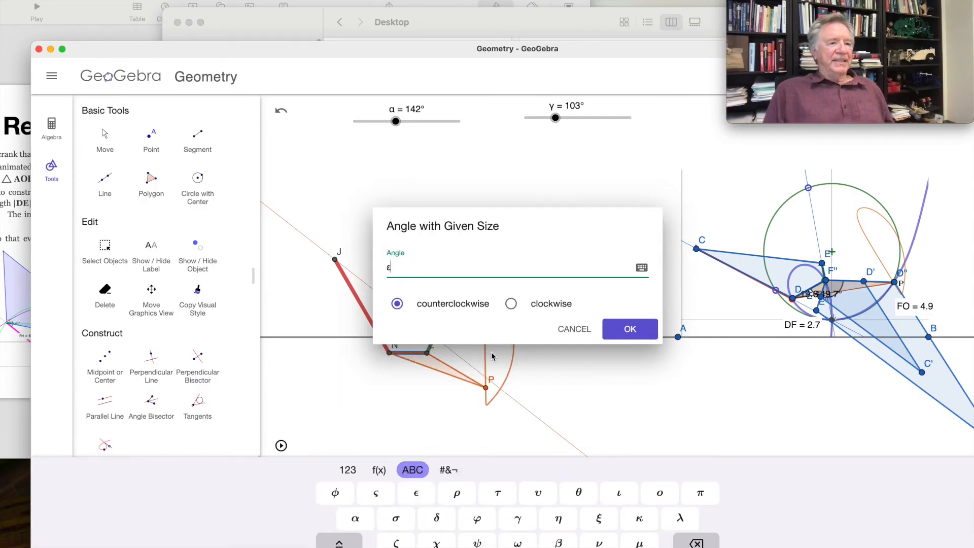
pyautogui.click(631, 329)
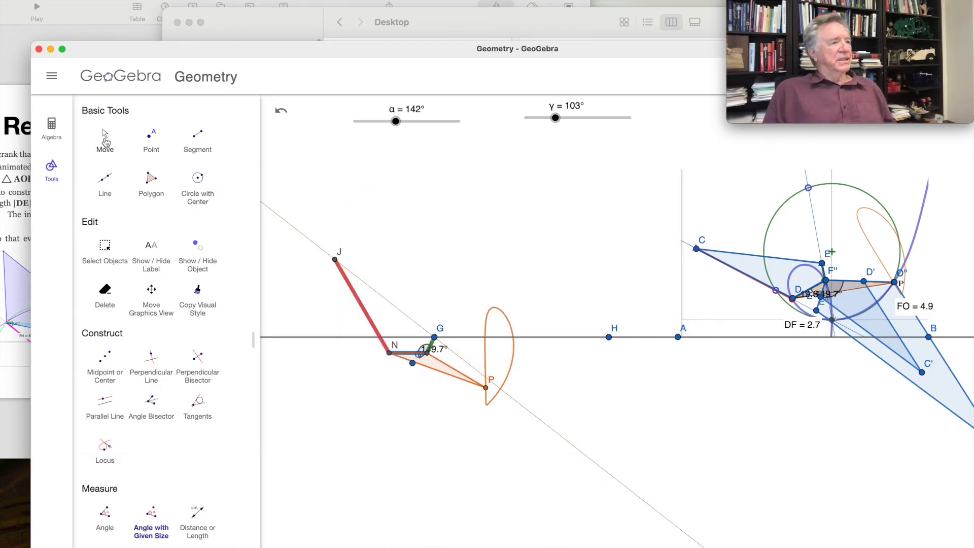
pyautogui.click(104, 183)
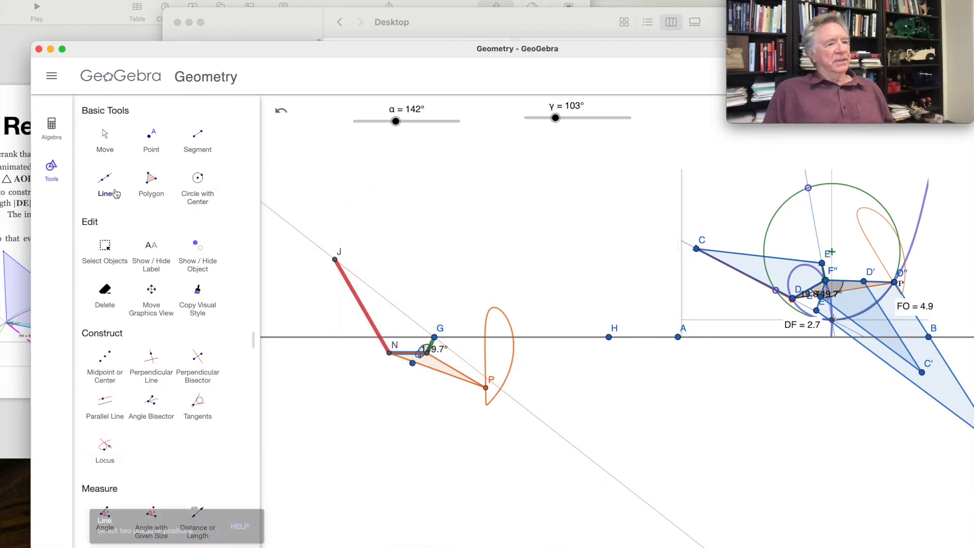
pyautogui.click(428, 355)
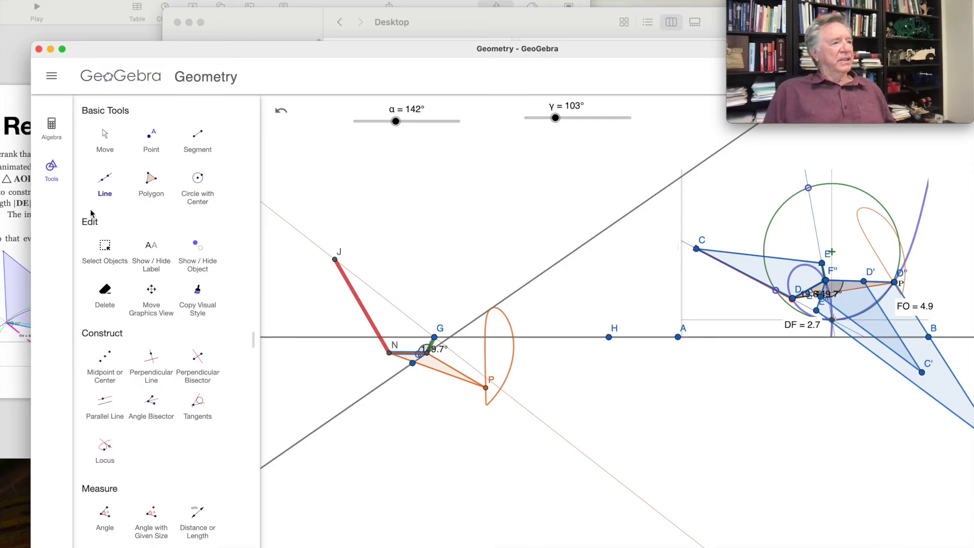
# - Construct a clockwise angle of size η at vertex G from leg point L
pyautogui.click(151, 514)
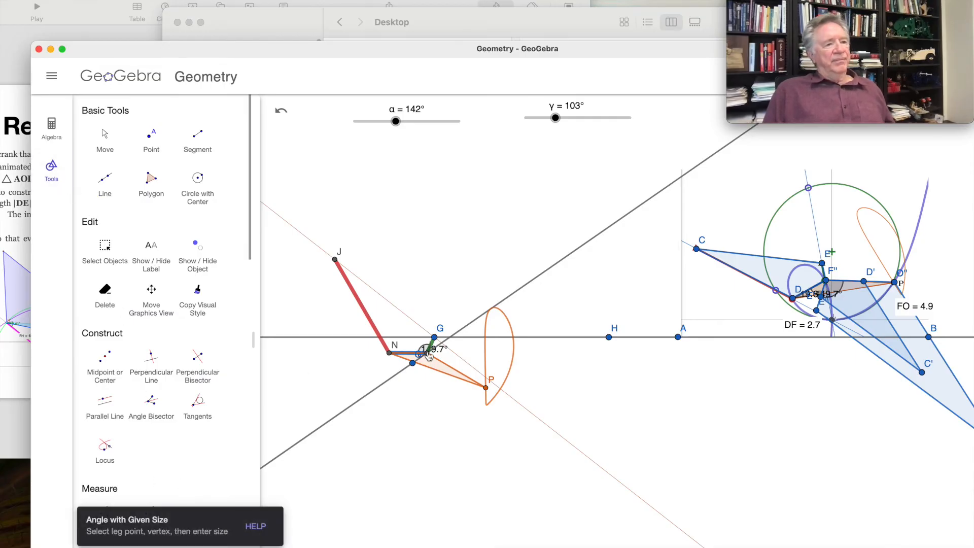
pyautogui.click(435, 337)
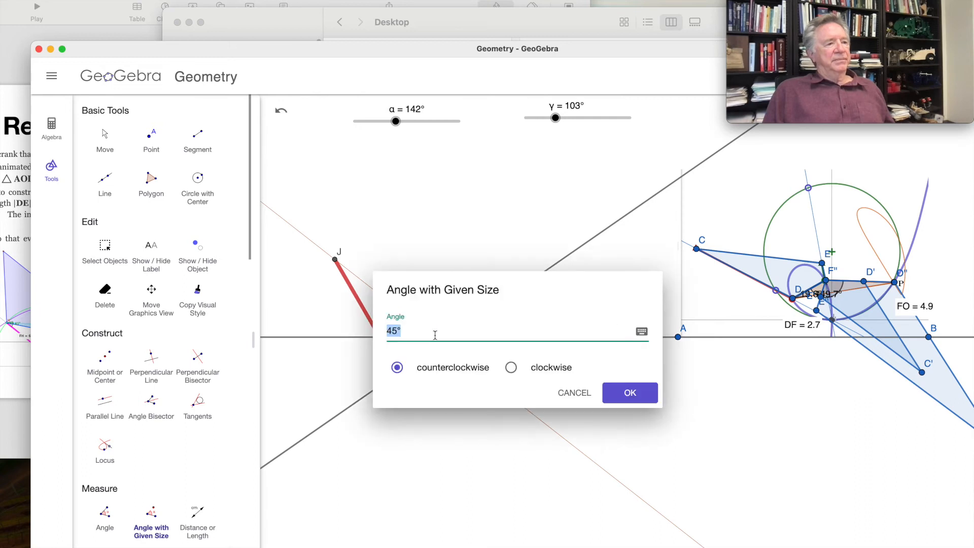
pyautogui.press('BackSpace')
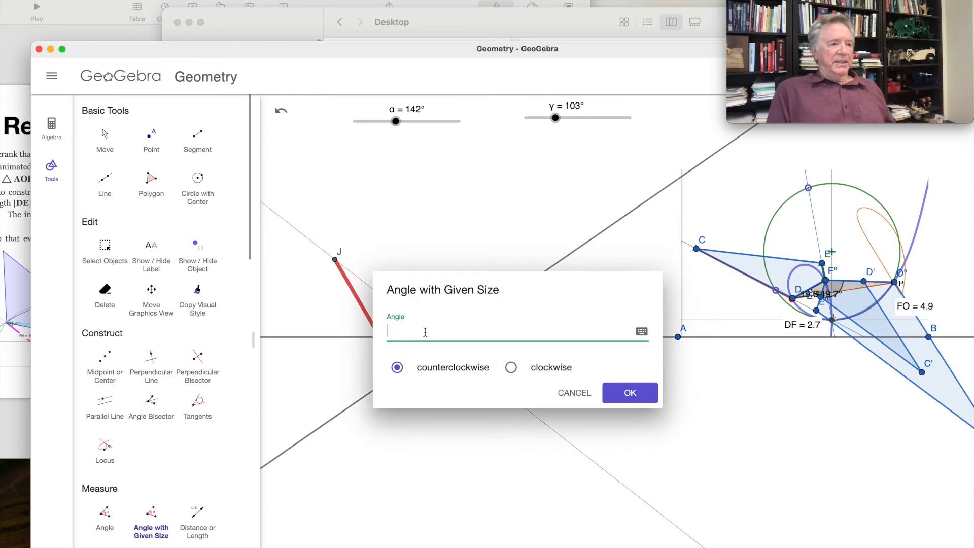
pyautogui.click(511, 369)
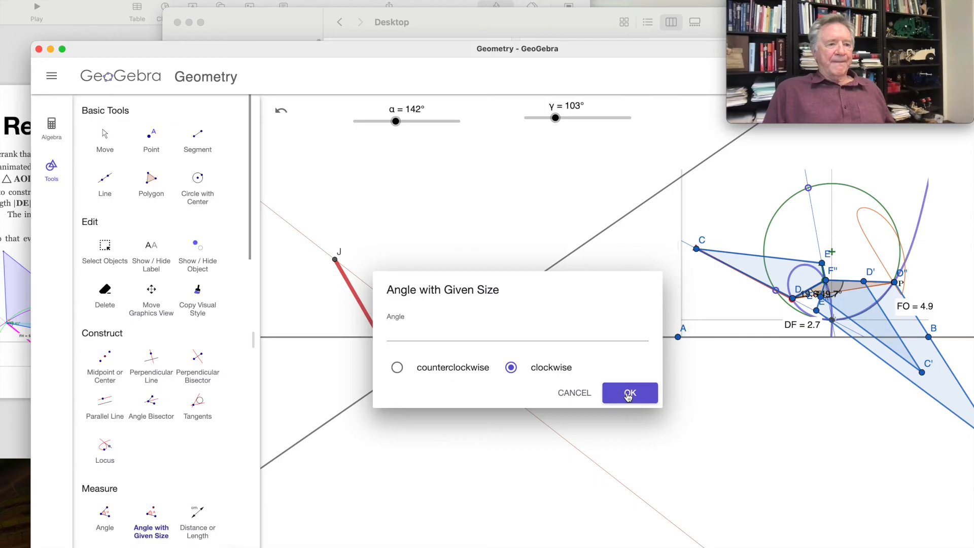
pyautogui.click(481, 329)
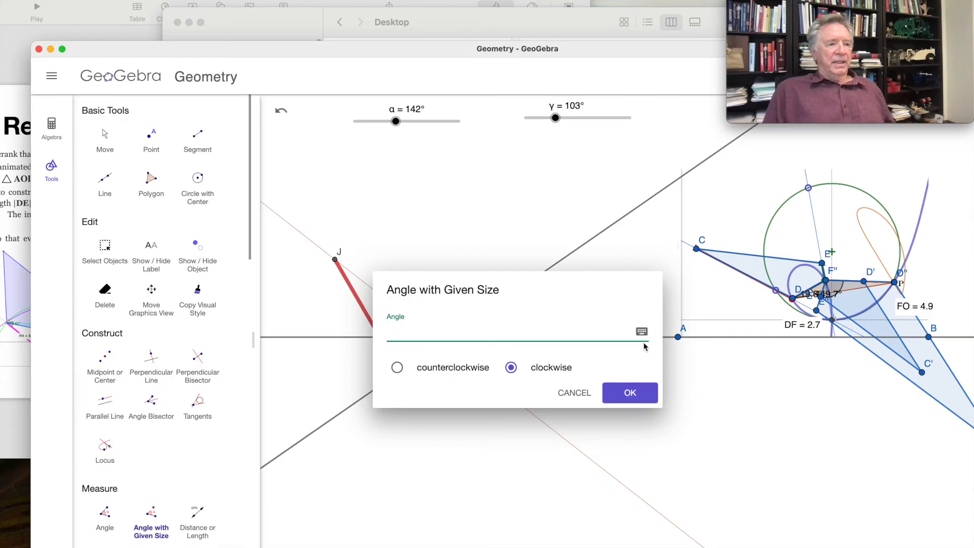
pyautogui.click(642, 331)
pyautogui.write('η')
pyautogui.click(631, 330)
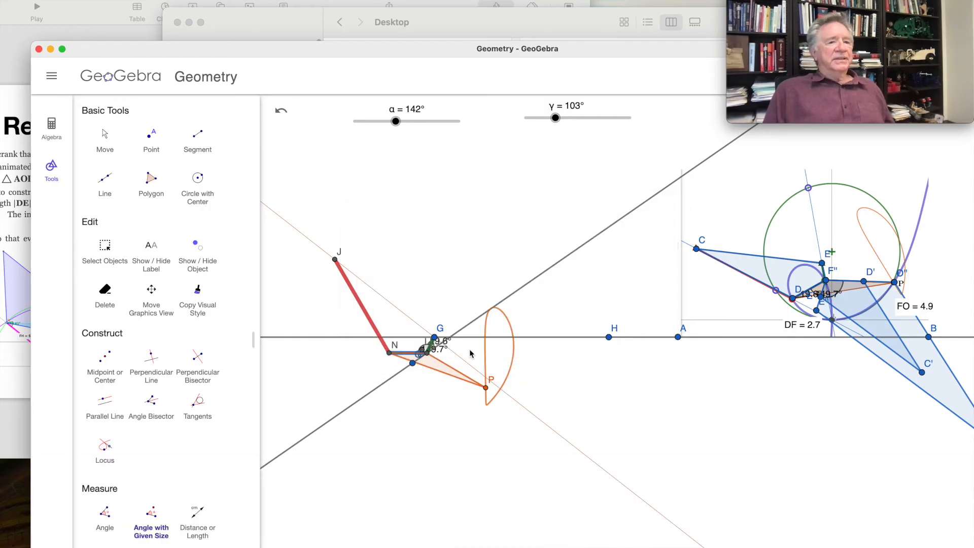
# - Draw a line through G and the rotated copy of L, and mark its intersection with the line through L and G'
pyautogui.scroll(2, 472, 354)
pyautogui.scroll(4, 472, 354)
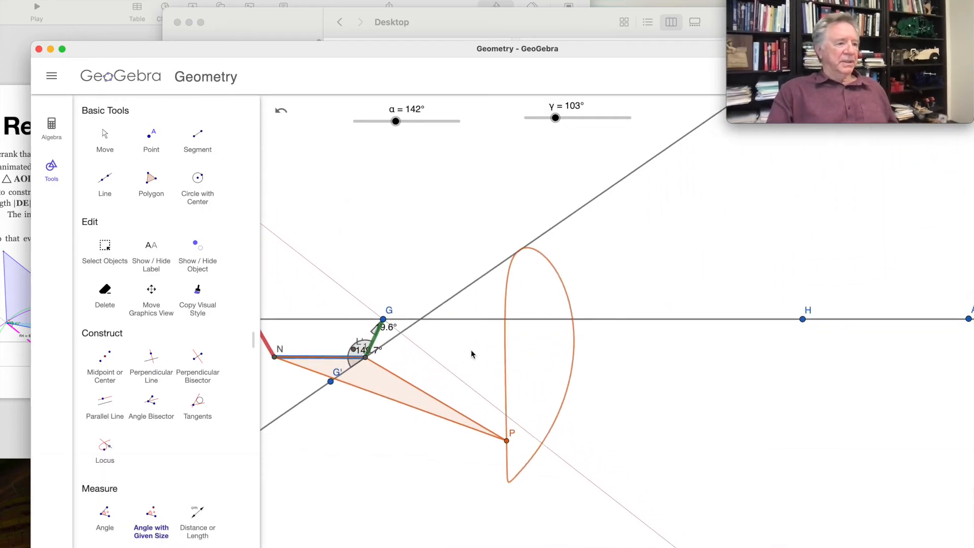
pyautogui.click(105, 186)
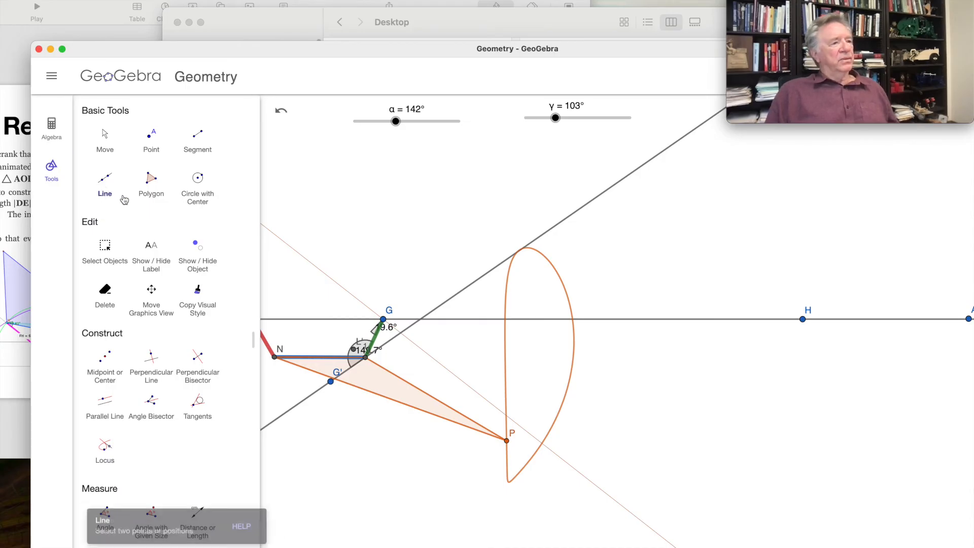
pyautogui.click(383, 320)
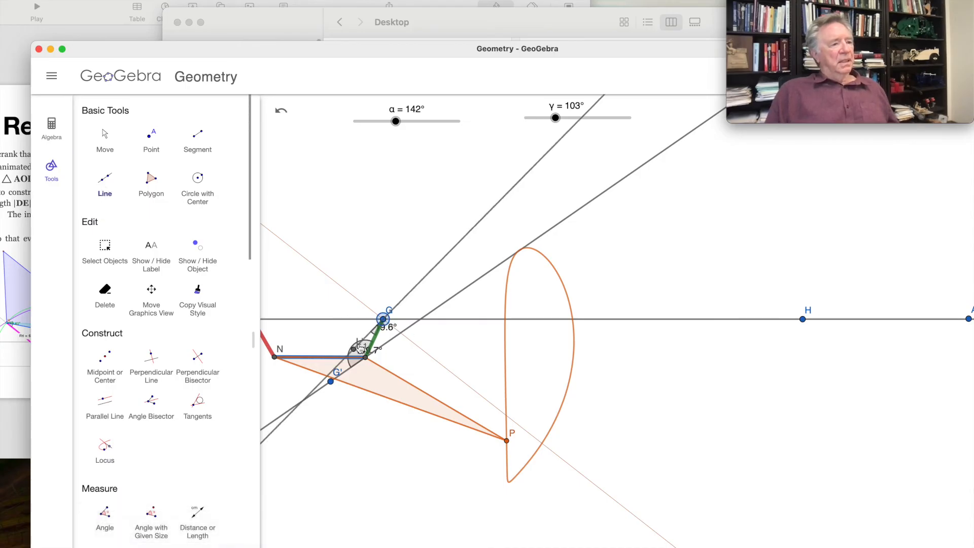
pyautogui.click(354, 349)
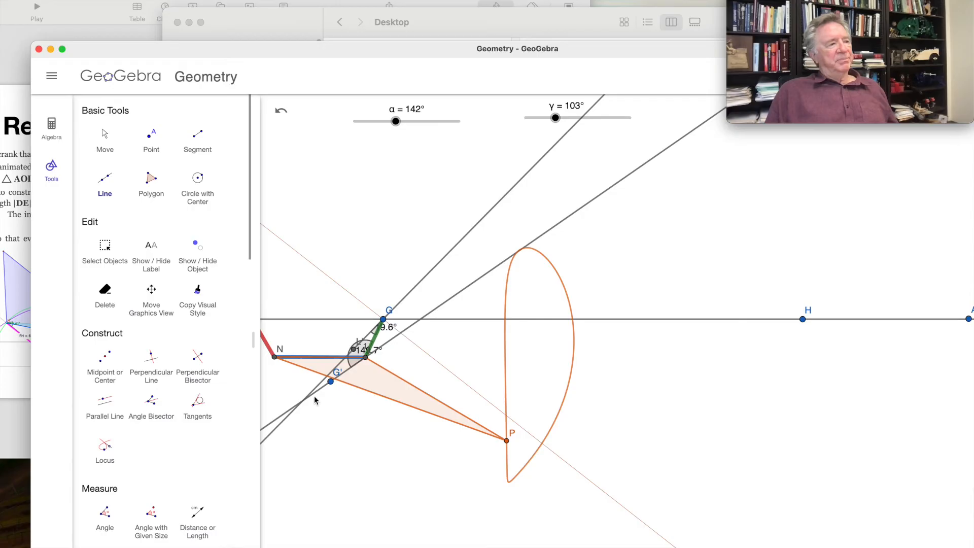
pyautogui.scroll(-5, 153, 452)
pyautogui.click(155, 508)
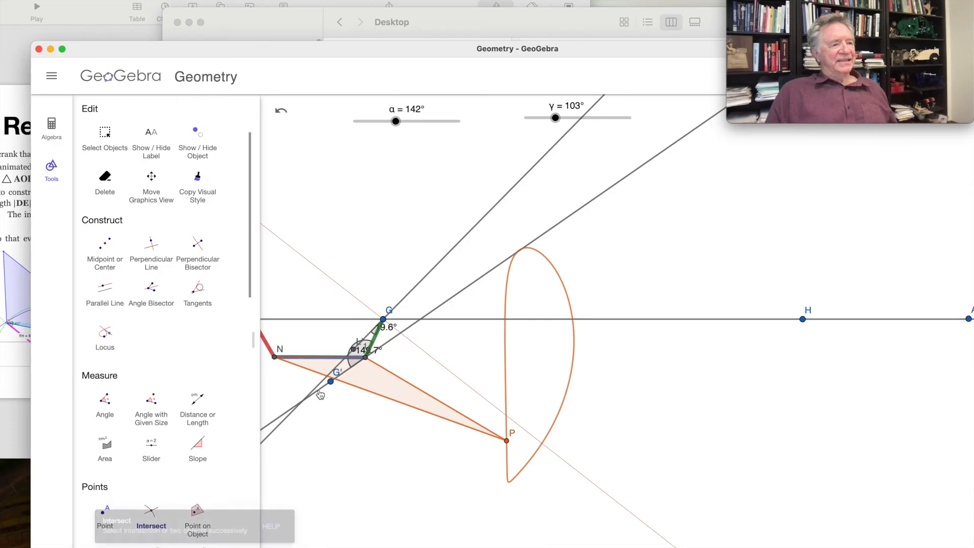
pyautogui.click(306, 400)
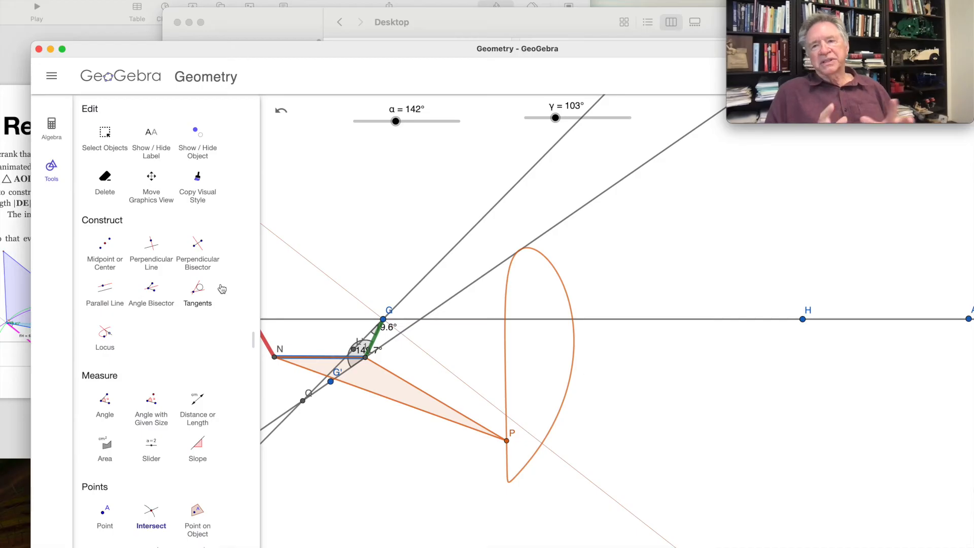
# - Hide the helper angles κ and ι, the lines r and q, and the rotated points L'₁ and G', keeping only the intersection point Q
pyautogui.click(57, 133)
pyautogui.scroll(-10, 150, 396)
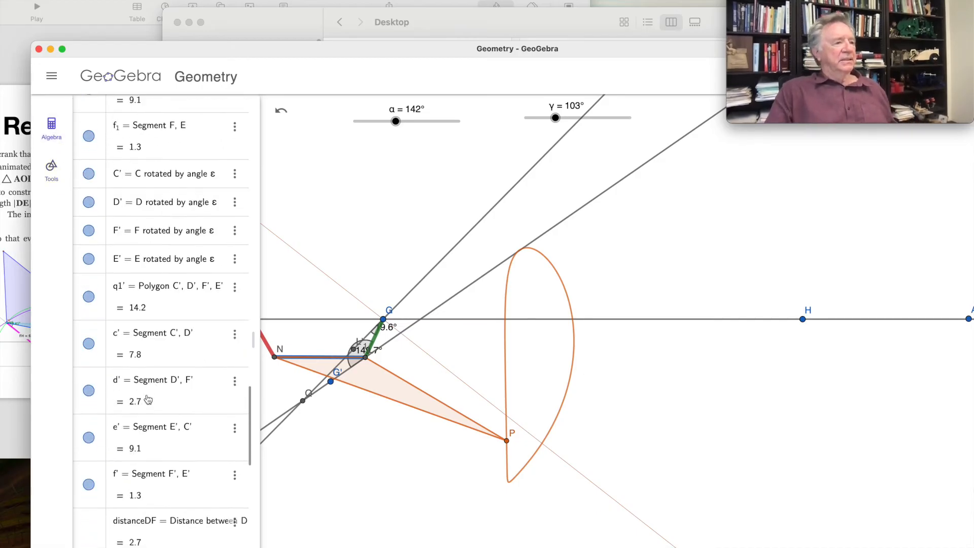
pyautogui.scroll(-8, 141, 460)
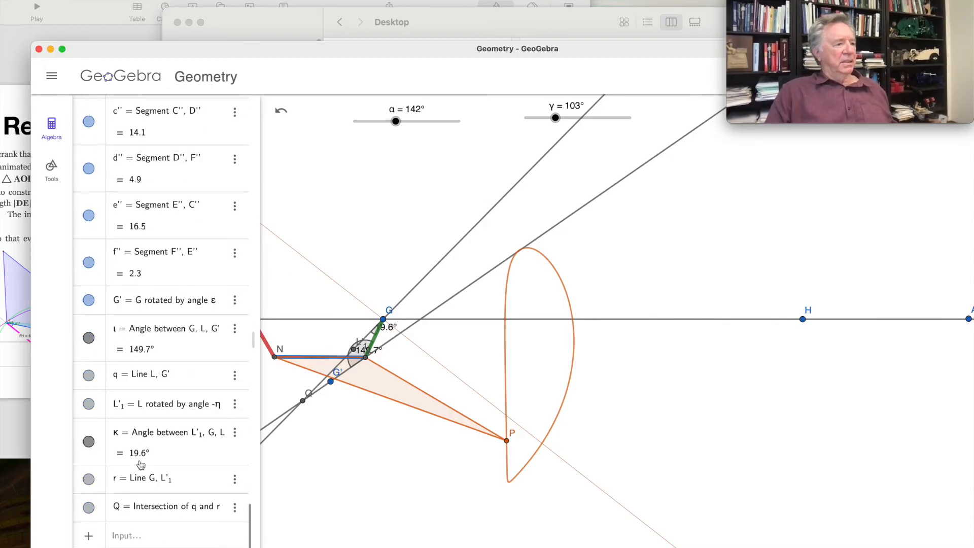
pyautogui.click(89, 442)
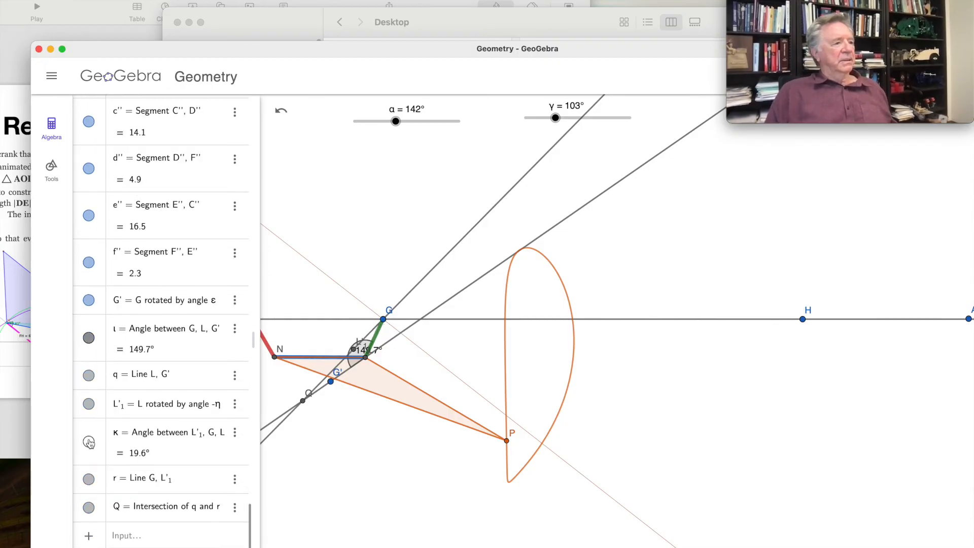
pyautogui.click(90, 404)
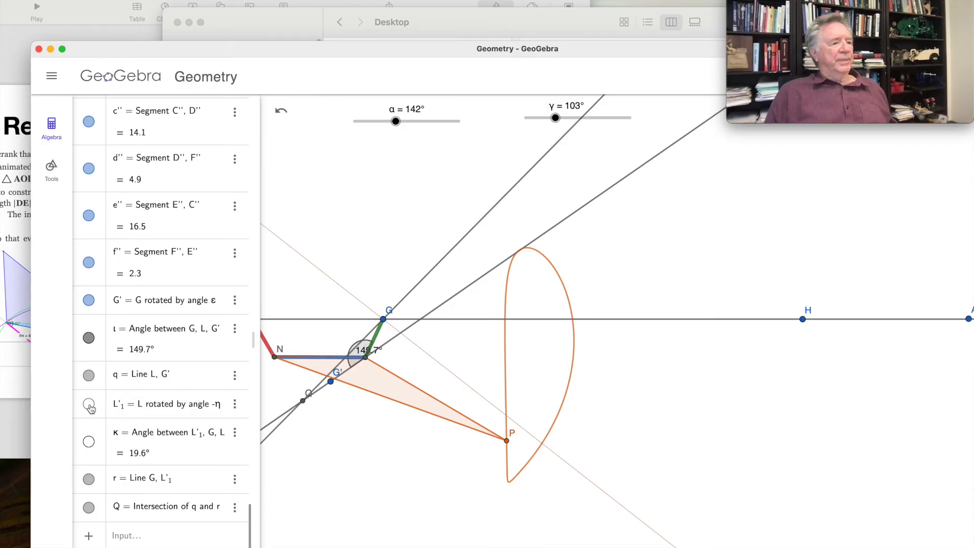
pyautogui.click(89, 480)
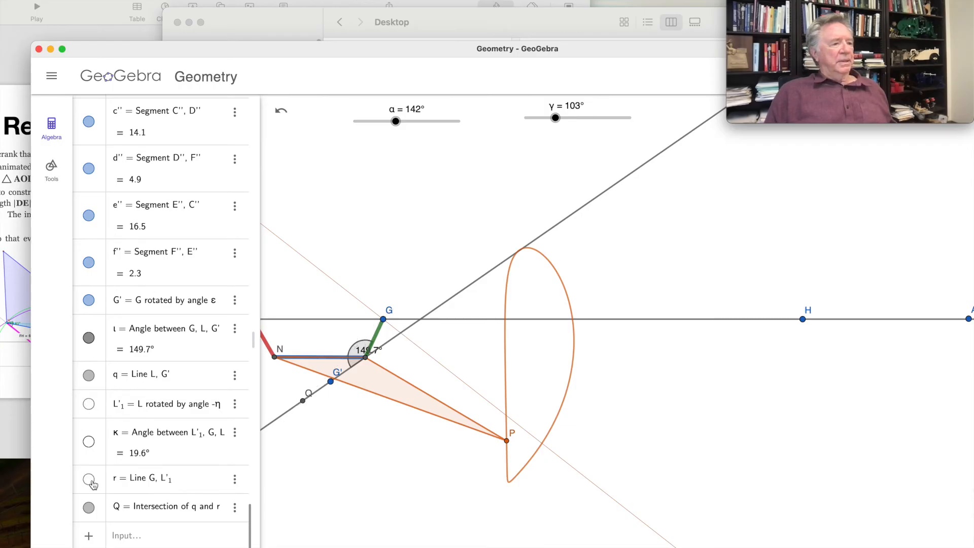
pyautogui.click(89, 375)
pyautogui.click(89, 338)
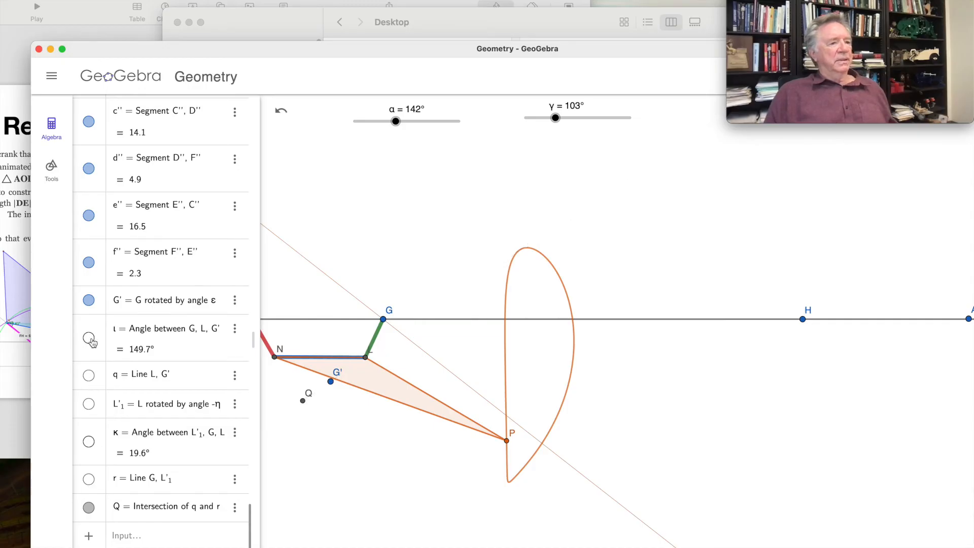
pyautogui.click(89, 301)
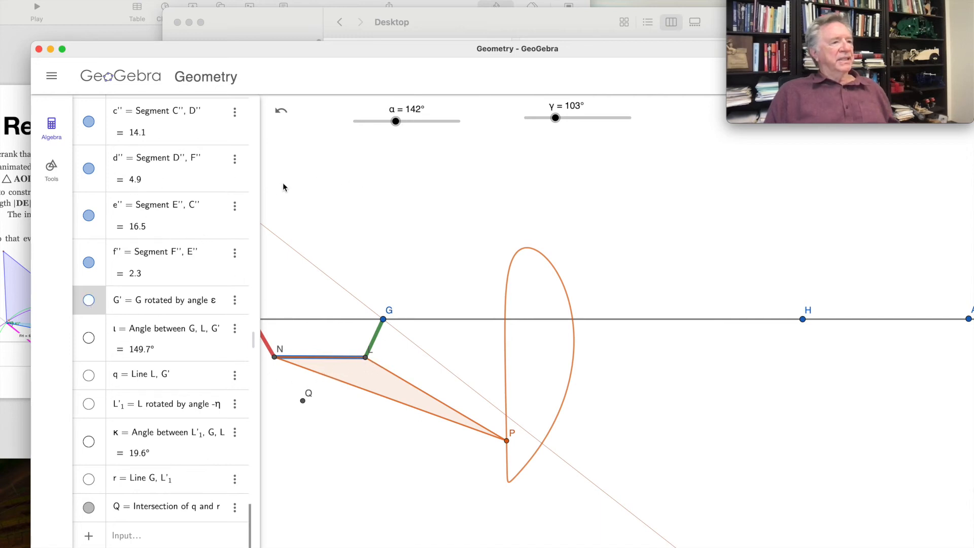
# - Construct the triangle polygon with vertices G, Q and L
pyautogui.click(52, 170)
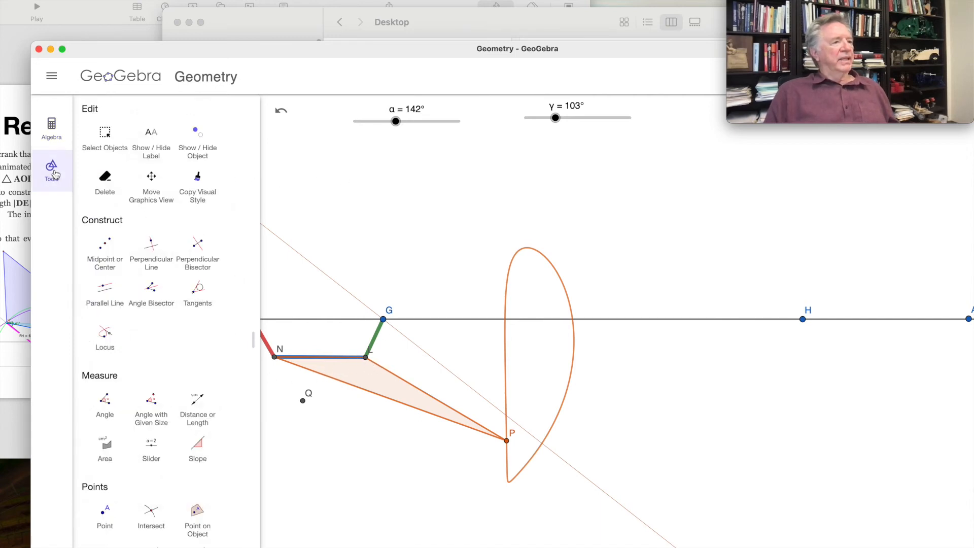
pyautogui.scroll(3, 154, 145)
pyautogui.click(151, 178)
pyautogui.click(383, 319)
pyautogui.click(303, 401)
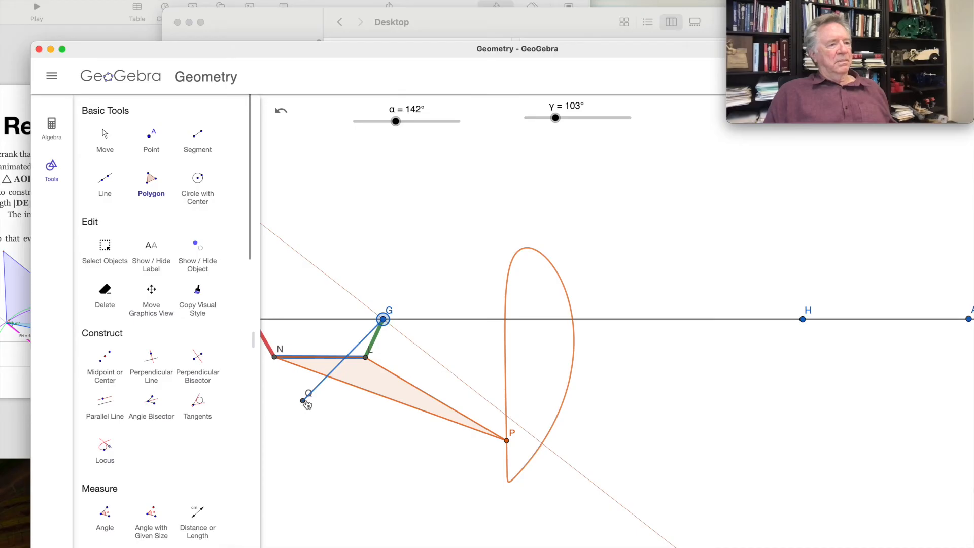
pyautogui.click(365, 358)
pyautogui.click(383, 319)
pyautogui.click(358, 350)
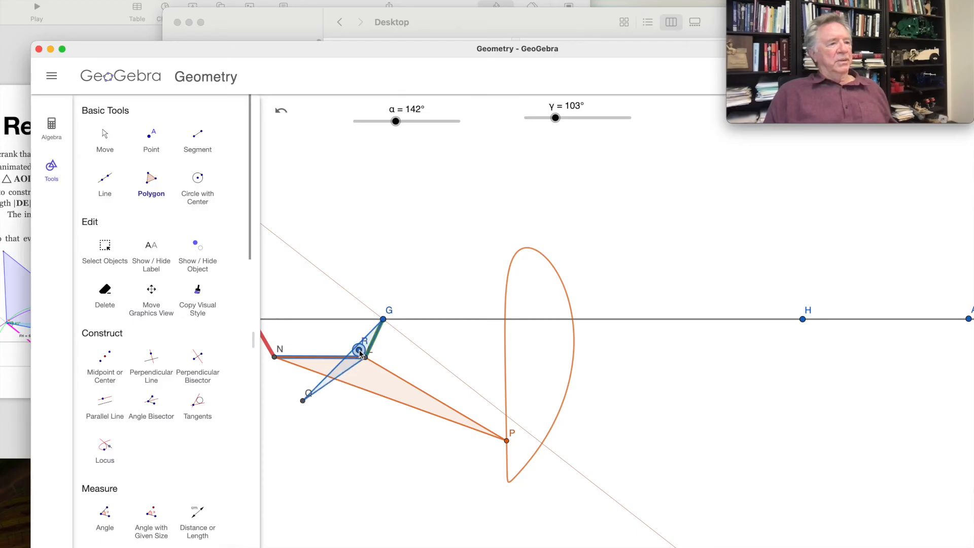
pyautogui.press('Escape')
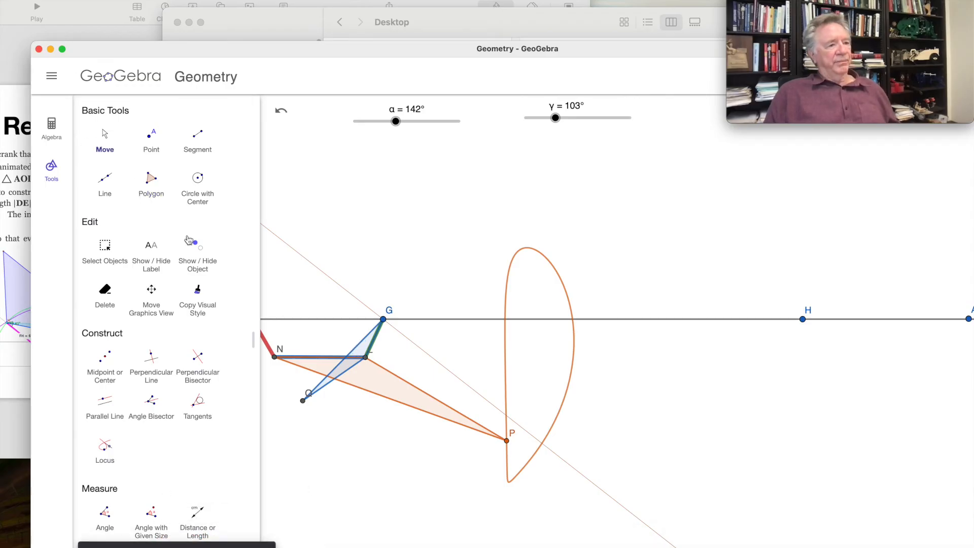
# - Recolor the triangle GQL green
pyautogui.click(364, 354)
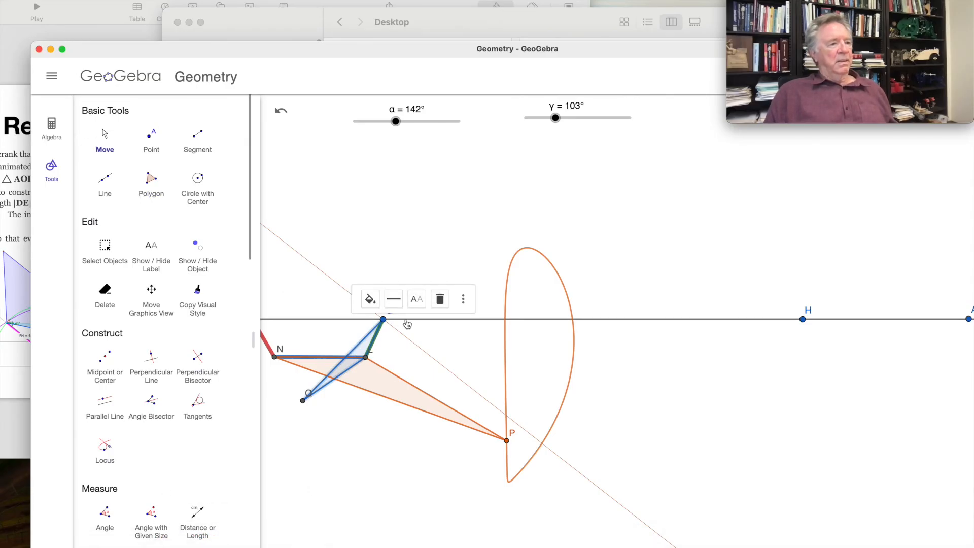
pyautogui.click(370, 299)
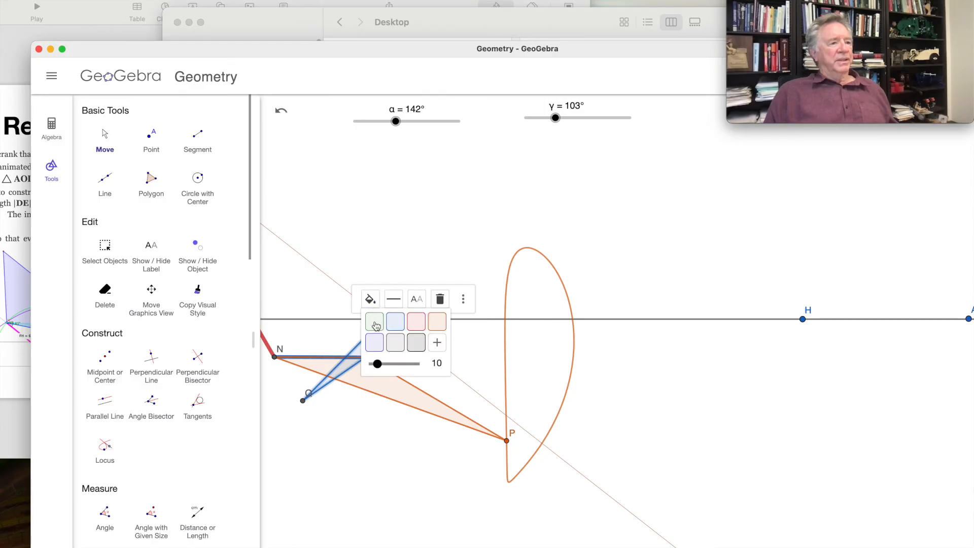
pyautogui.click(376, 323)
pyautogui.click(352, 230)
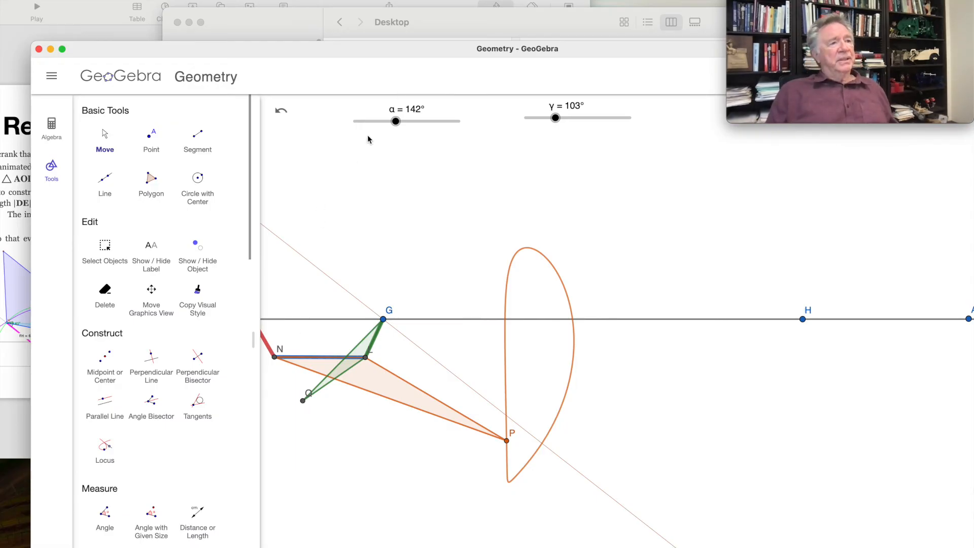
# - Move the DF length label up and away from point E'' so that the point is uncovered
pyautogui.moveTo(433, 57); pyautogui.dragTo(354, 60)
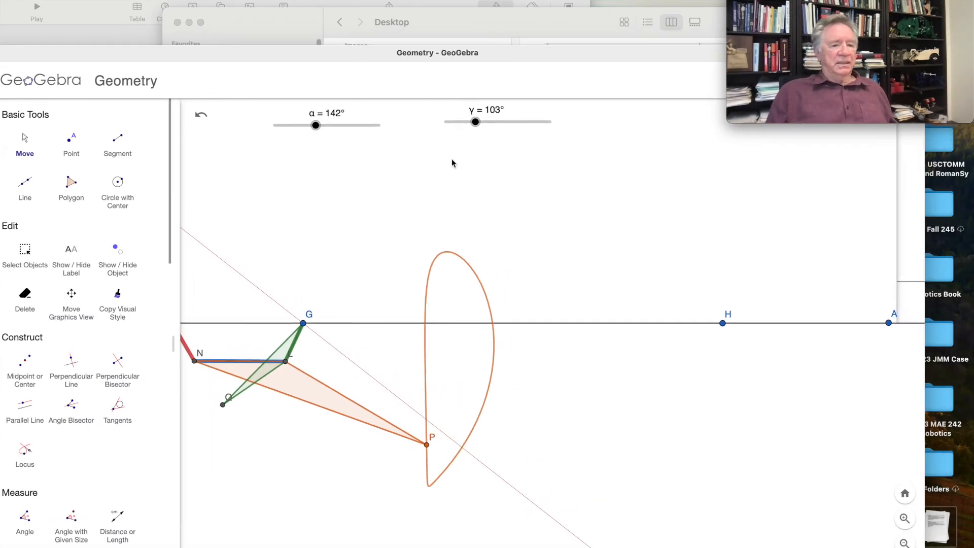
pyautogui.scroll(-5, 451, 159)
pyautogui.moveTo(609, 178); pyautogui.dragTo(201, 195)
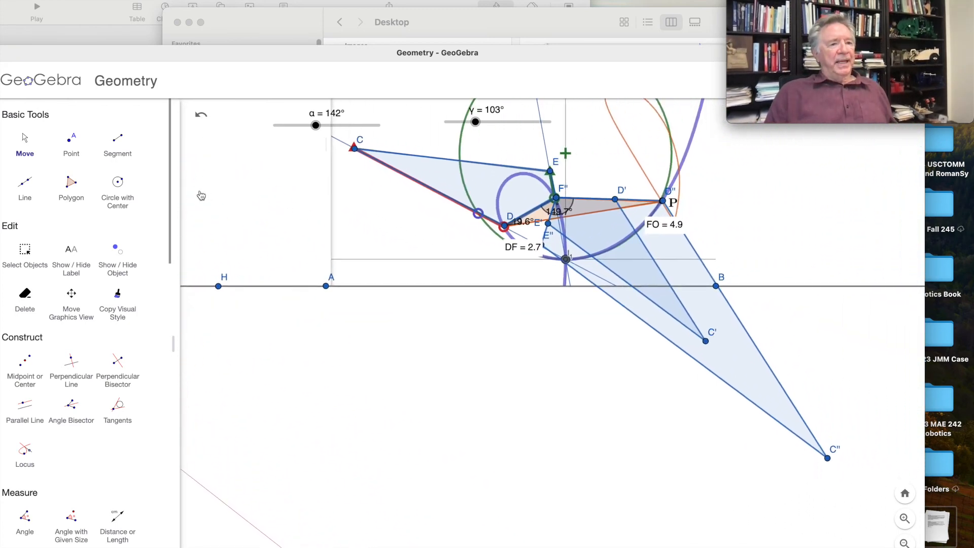
pyautogui.moveTo(527, 251); pyautogui.dragTo(489, 219)
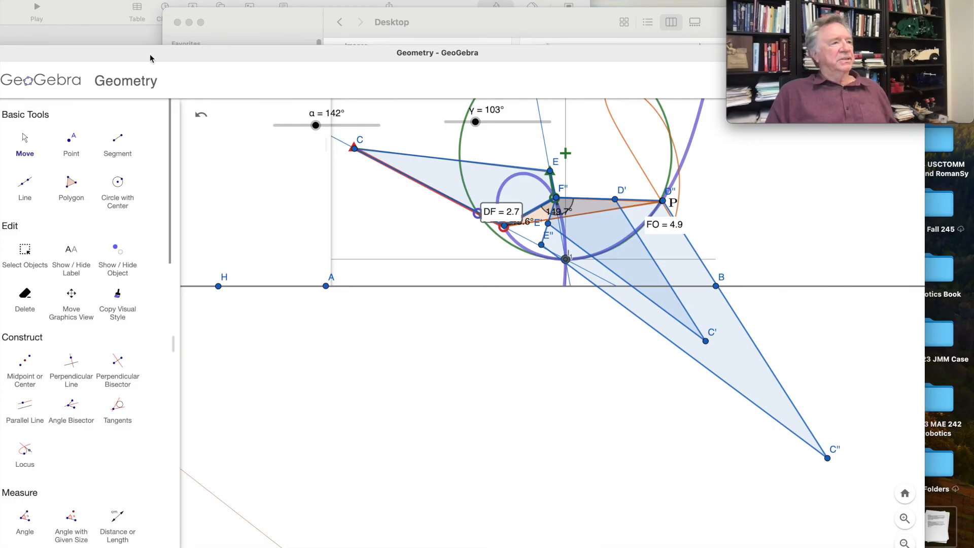
pyautogui.moveTo(154, 58); pyautogui.dragTo(258, 34)
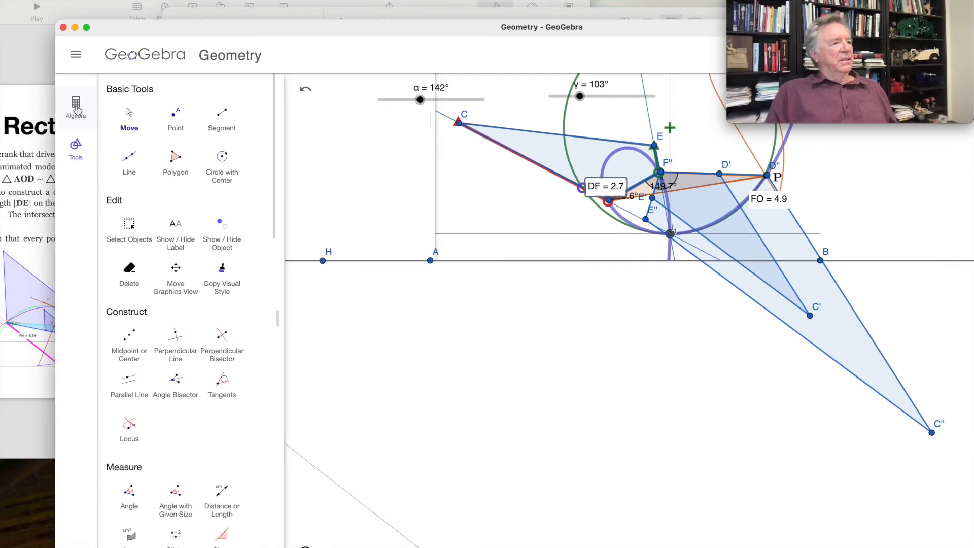
# - Draw a line through E'' parallel to side C''D'', and a line through O at D'' parallel to side E''C''
pyautogui.click(128, 388)
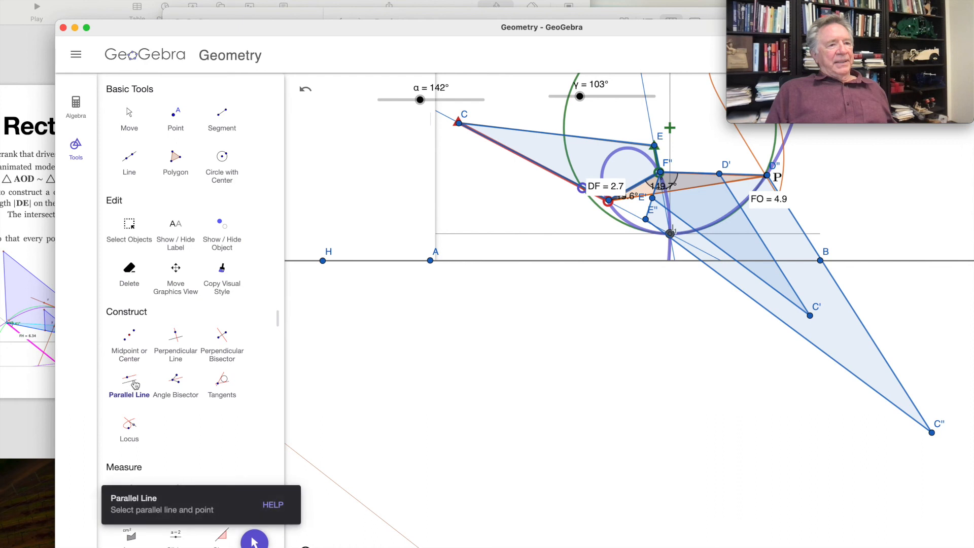
pyautogui.click(646, 220)
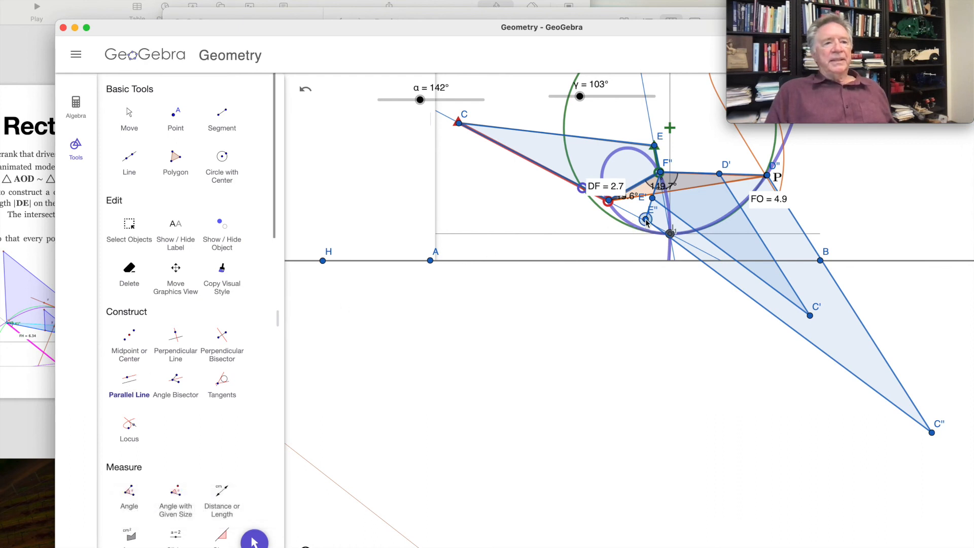
pyautogui.click(797, 226)
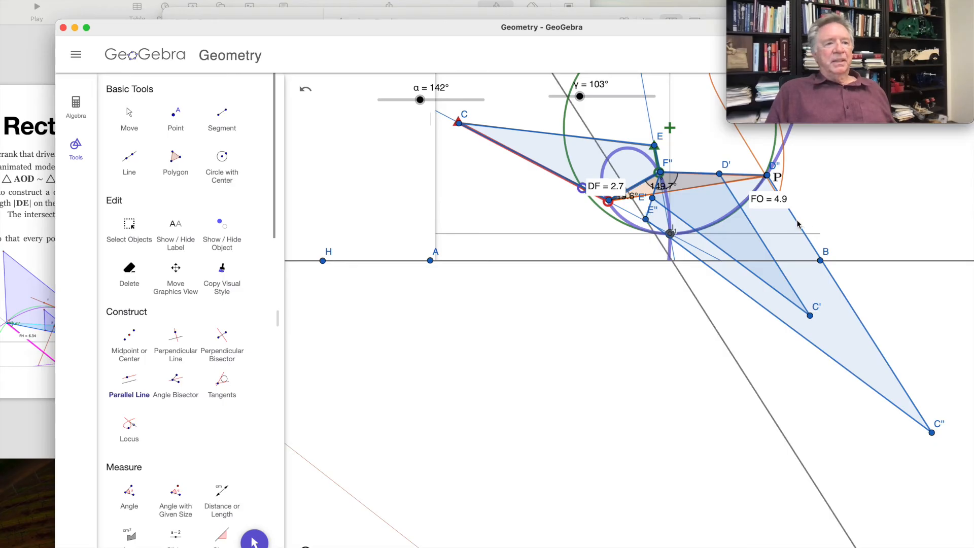
pyautogui.click(768, 177)
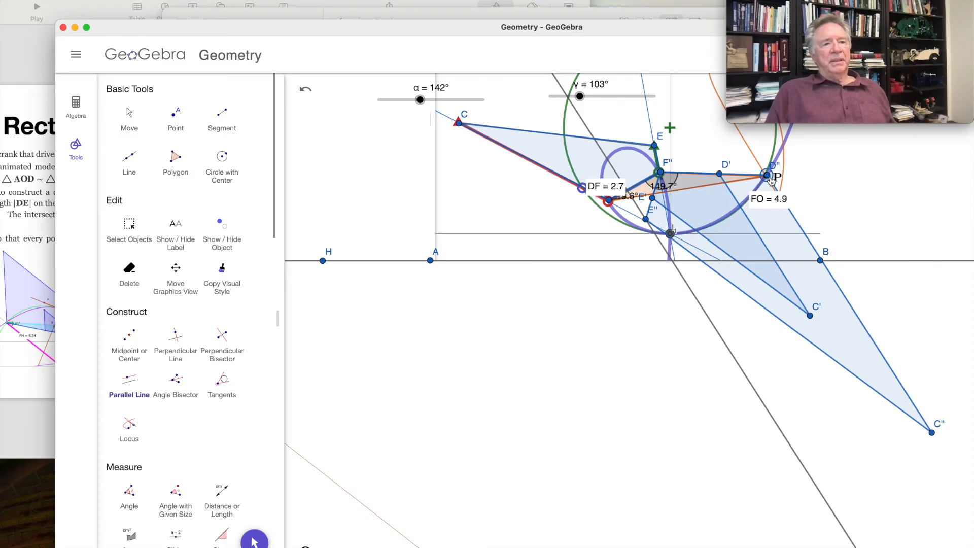
pyautogui.click(774, 317)
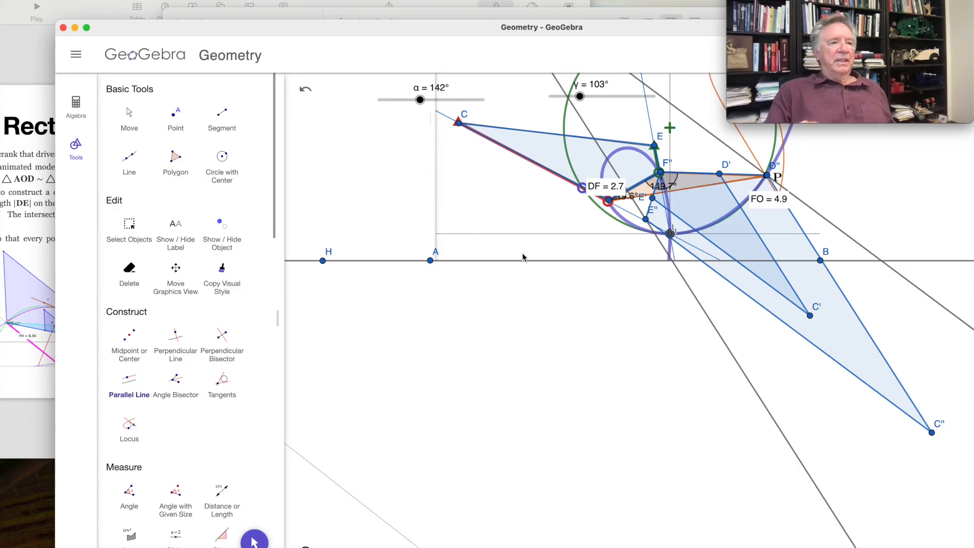
# - Mark the intersection point of the two new parallel lines
pyautogui.scroll(-3, 523, 257)
pyautogui.scroll(-2, 522, 258)
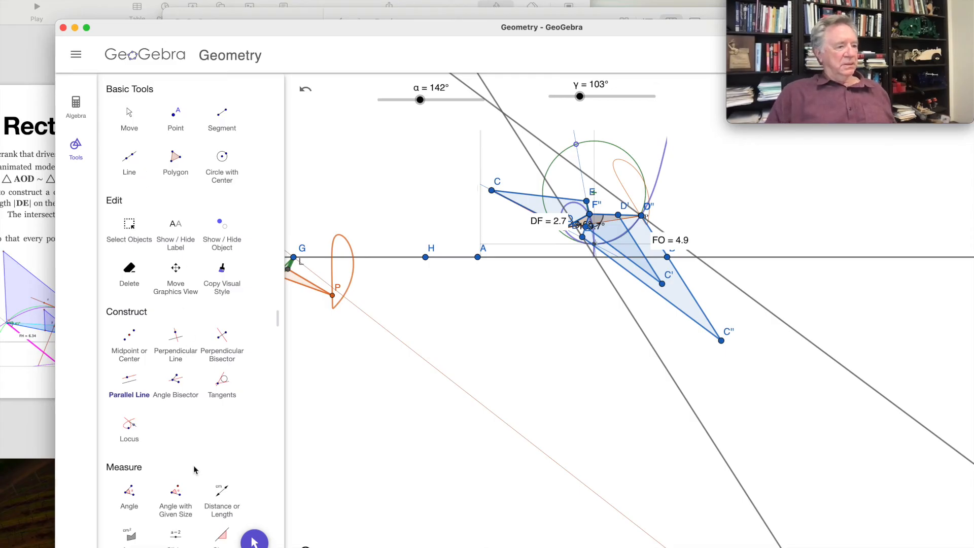
pyautogui.press('Escape')
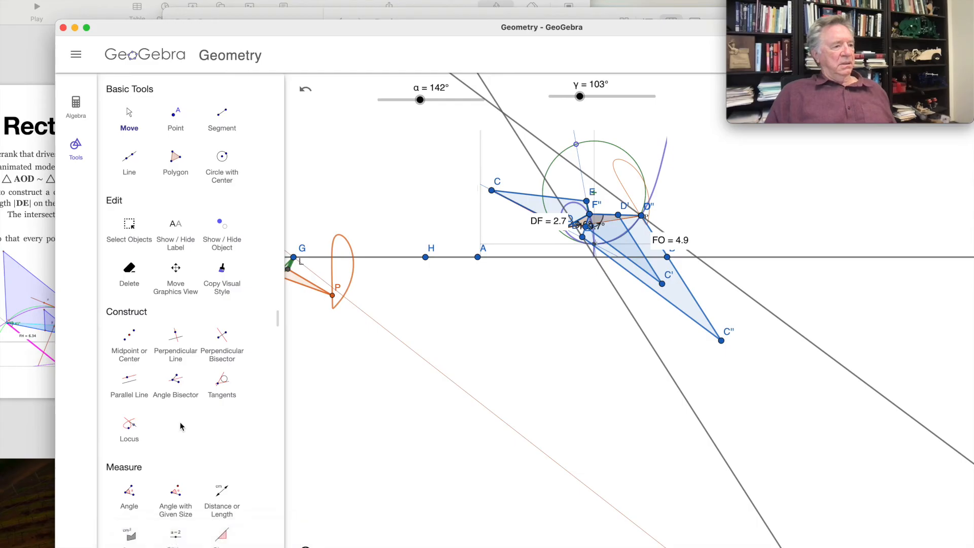
pyautogui.scroll(-5, 198, 434)
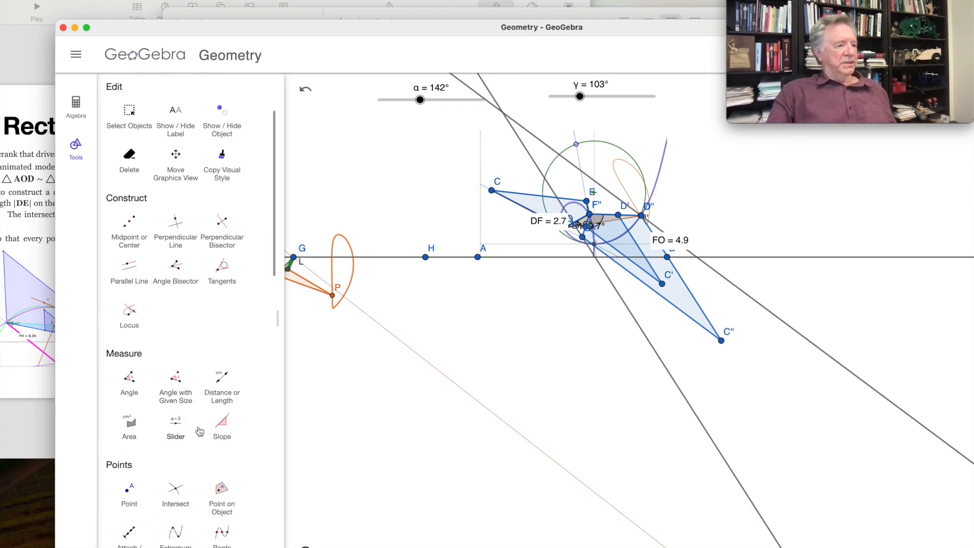
pyautogui.click(177, 491)
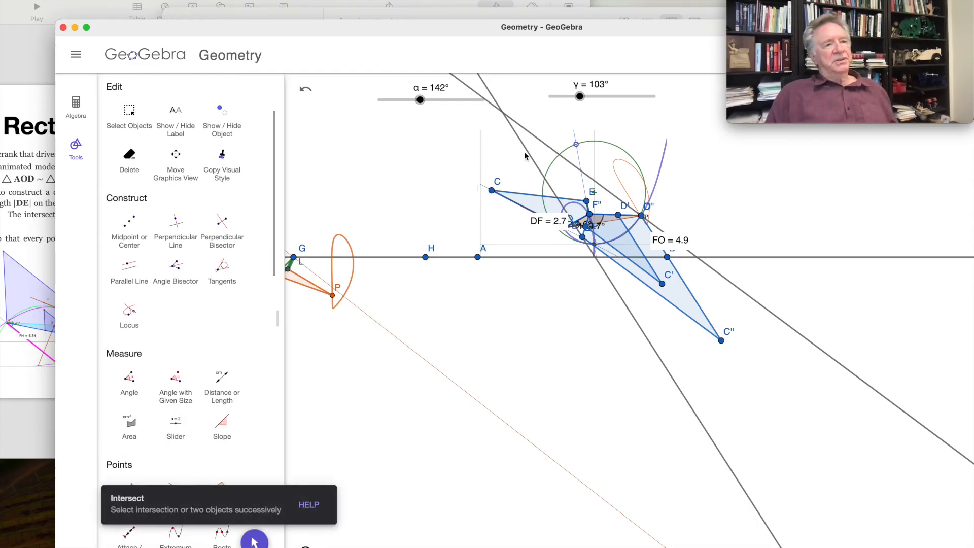
pyautogui.click(540, 142)
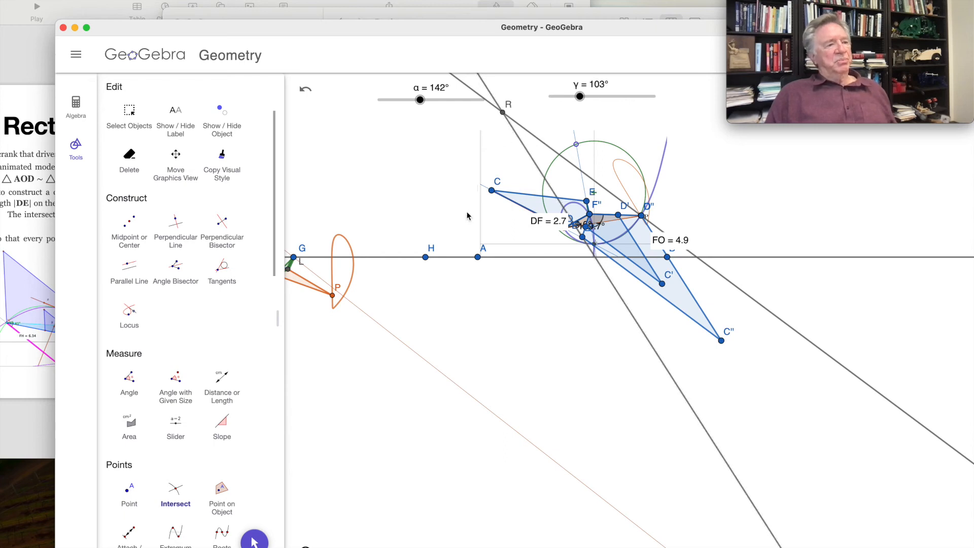
# - Hide the parallel lines s and t, keeping only their intersection point R
pyautogui.click(79, 123)
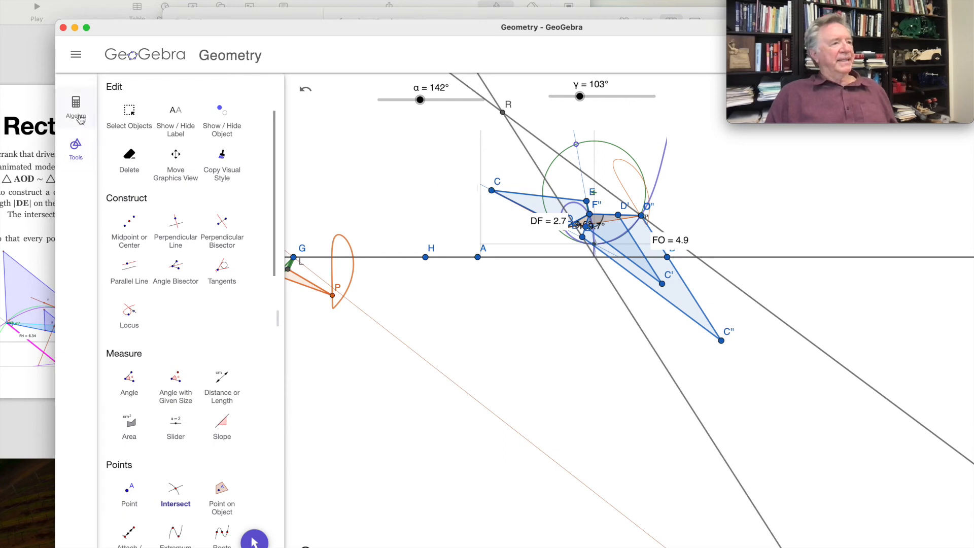
pyautogui.scroll(-5, 157, 431)
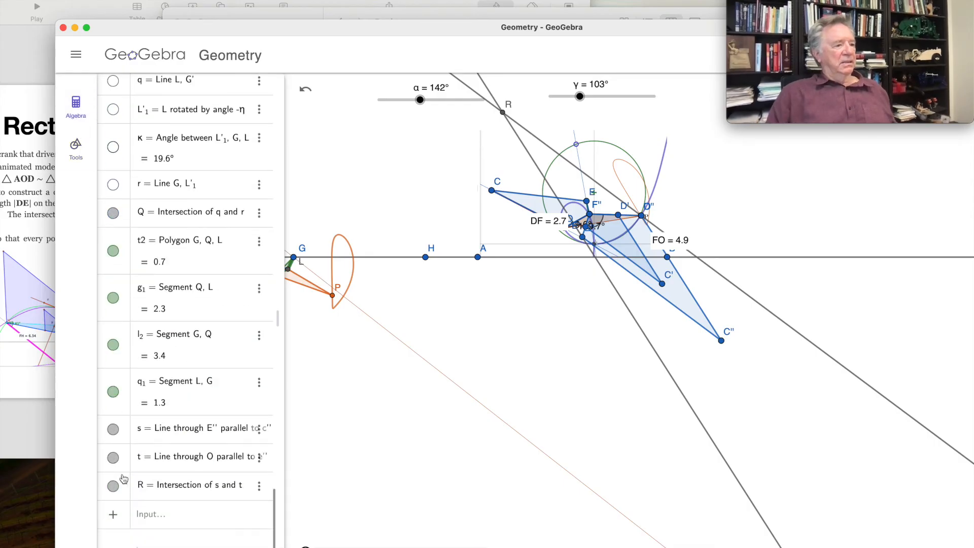
pyautogui.click(113, 458)
pyautogui.click(113, 430)
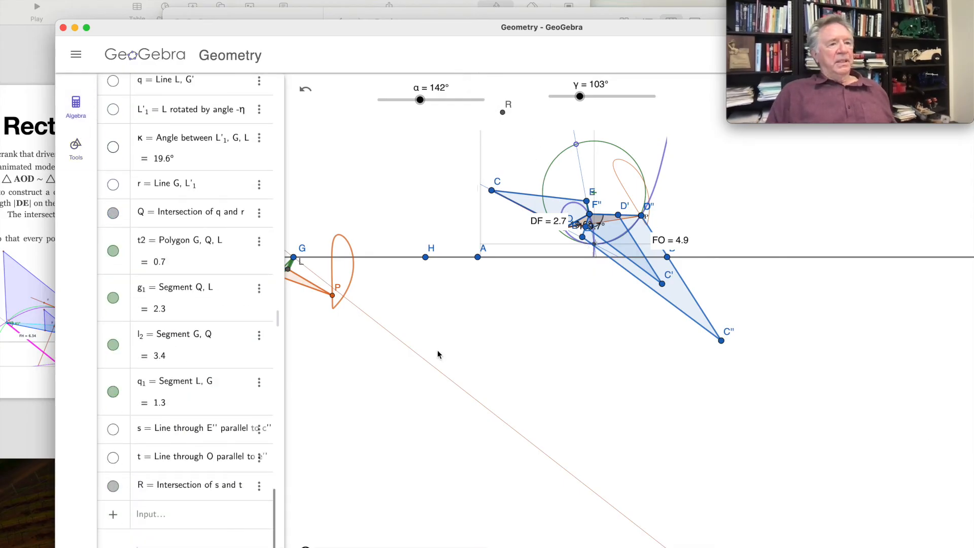
# - Hide the DF and FO length labels
pyautogui.click(553, 223)
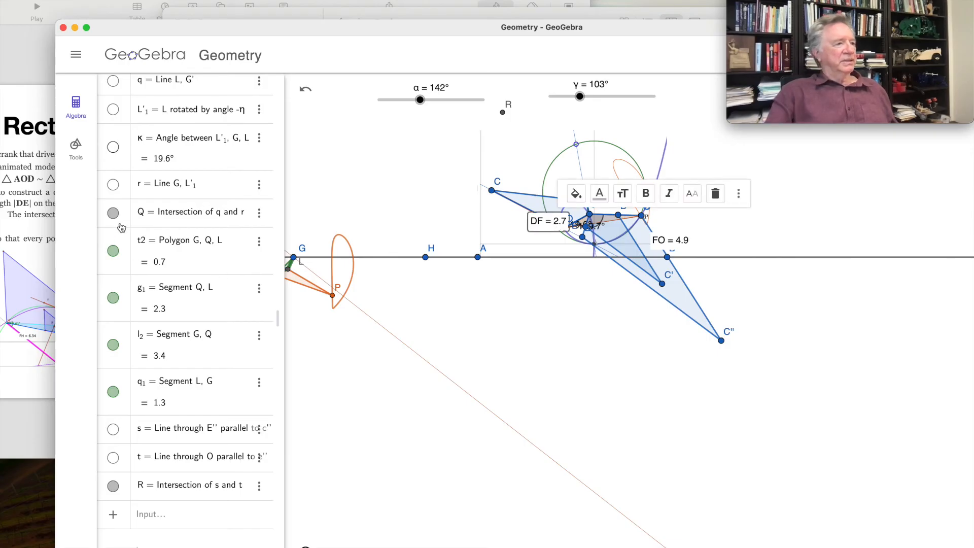
pyautogui.scroll(10, 121, 227)
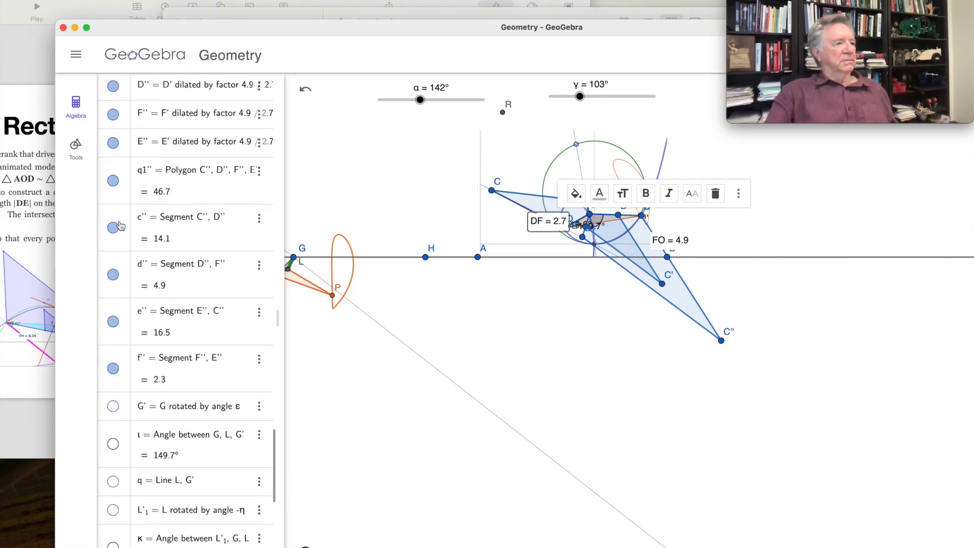
pyautogui.scroll(1, 121, 227)
pyautogui.click(112, 179)
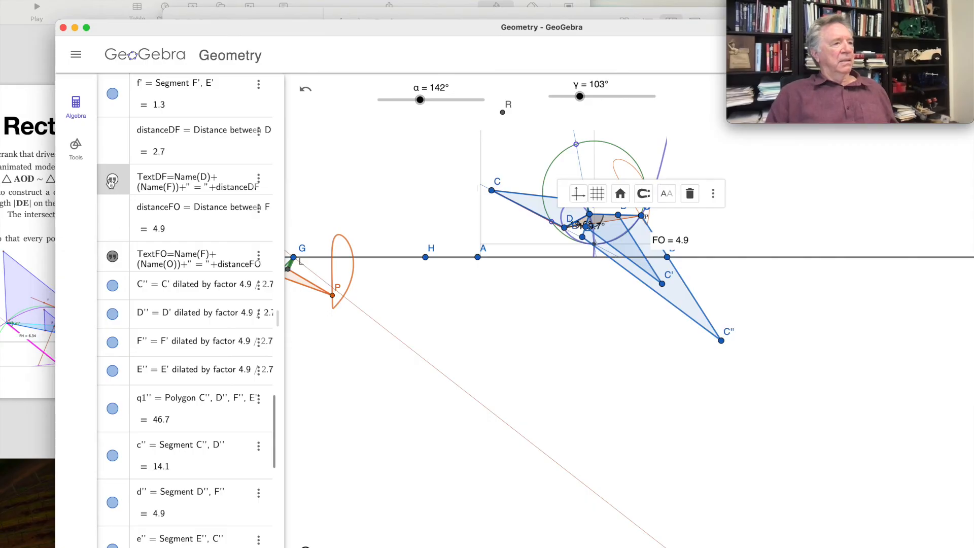
pyautogui.click(114, 258)
pyautogui.click(376, 191)
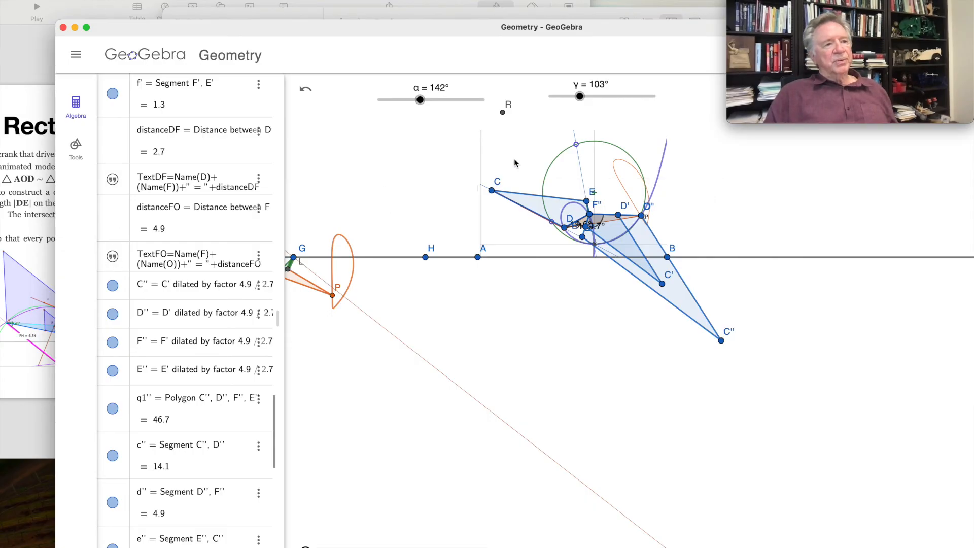
# - Draw one segment from E'' to R and another from the point at D'' to R
pyautogui.click(91, 151)
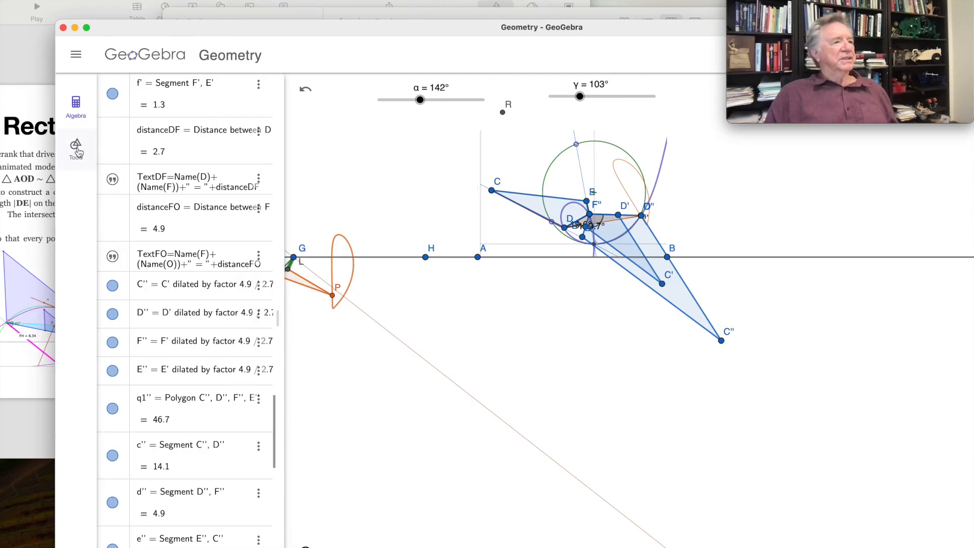
pyautogui.click(220, 121)
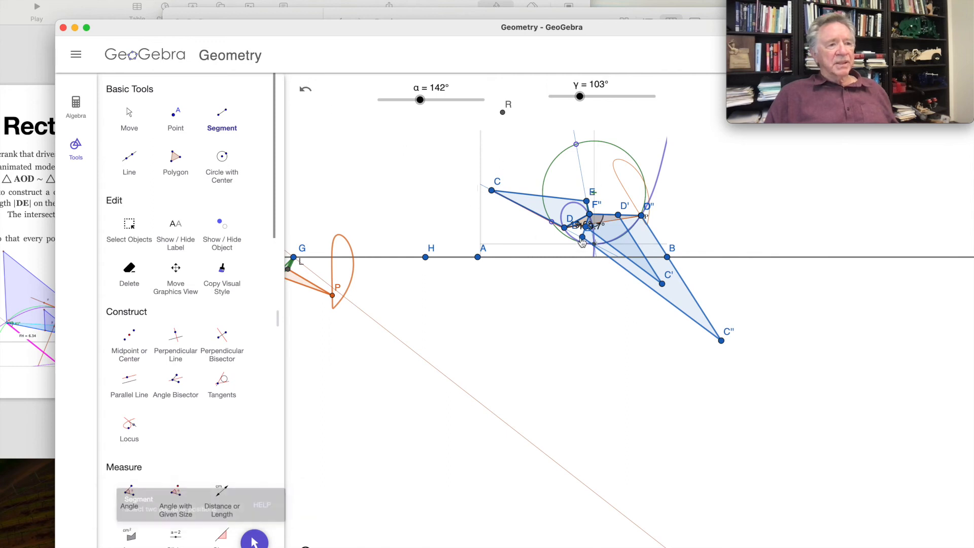
pyautogui.click(566, 228)
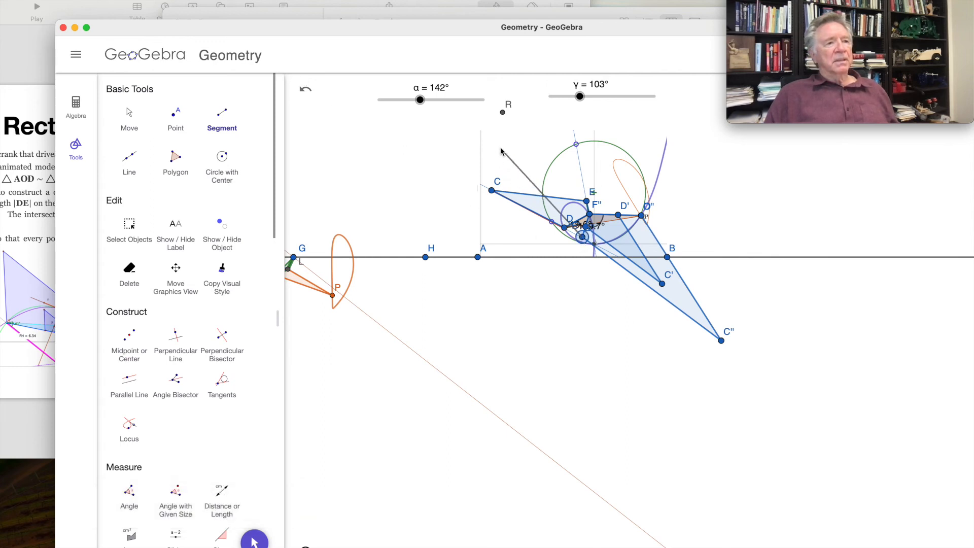
pyautogui.click(502, 114)
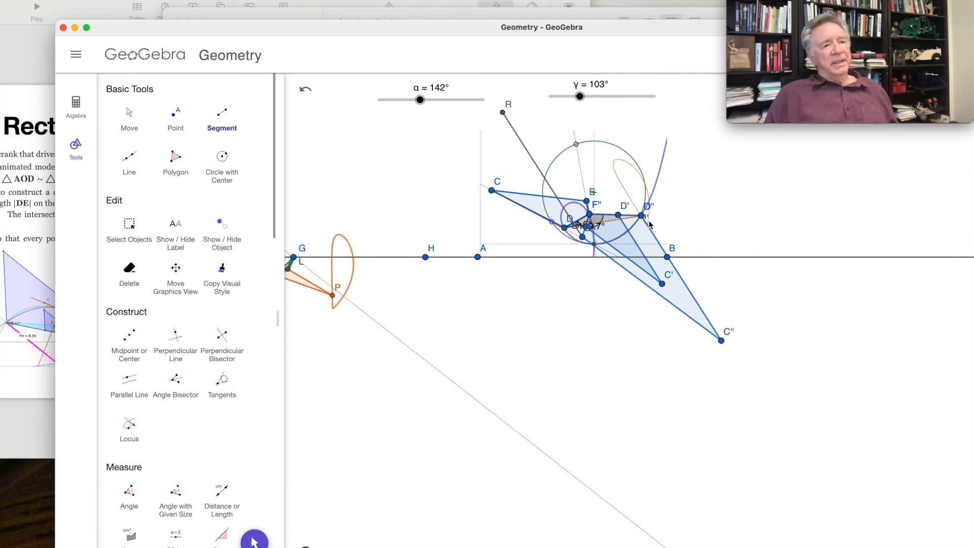
pyautogui.click(642, 217)
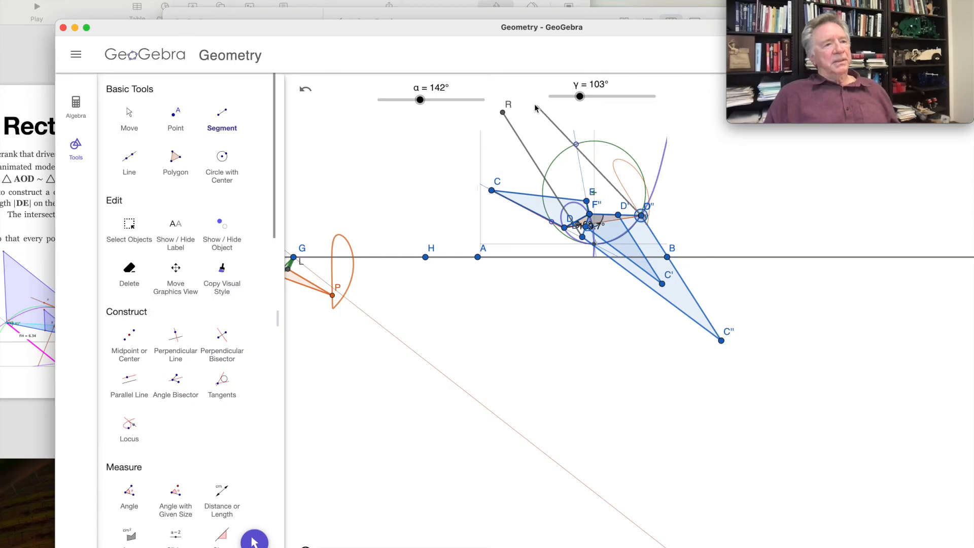
pyautogui.click(504, 114)
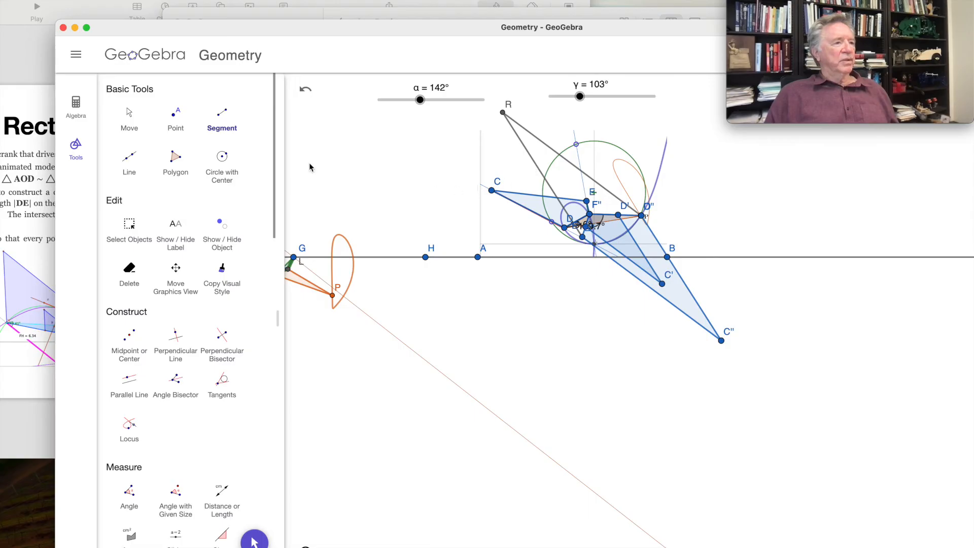
pyautogui.click(256, 540)
pyautogui.moveTo(394, 491); pyautogui.dragTo(507, 490)
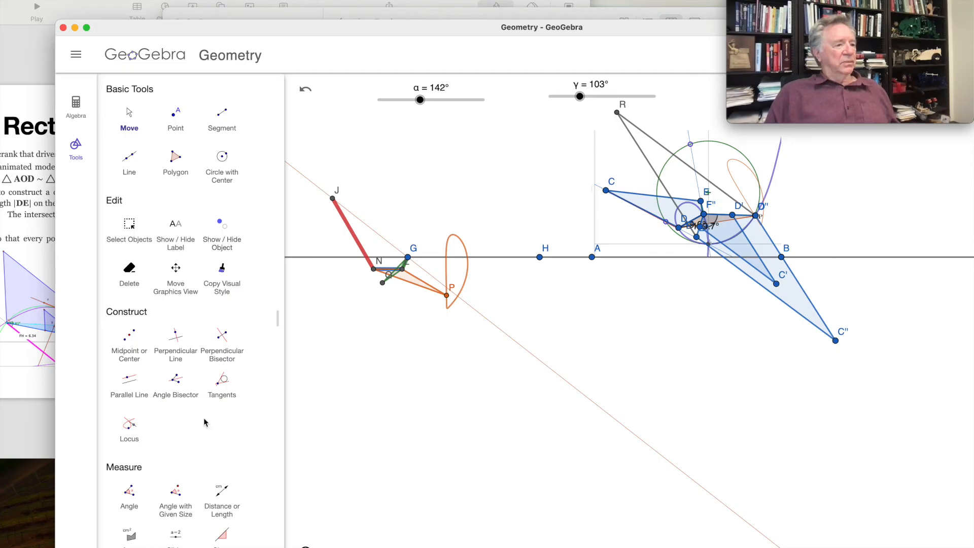
# - Draw compass circles about Q with radius E''R and about P with radius D''R, and mark their intersection points
pyautogui.scroll(-10, 205, 423)
pyautogui.scroll(-5, 190, 488)
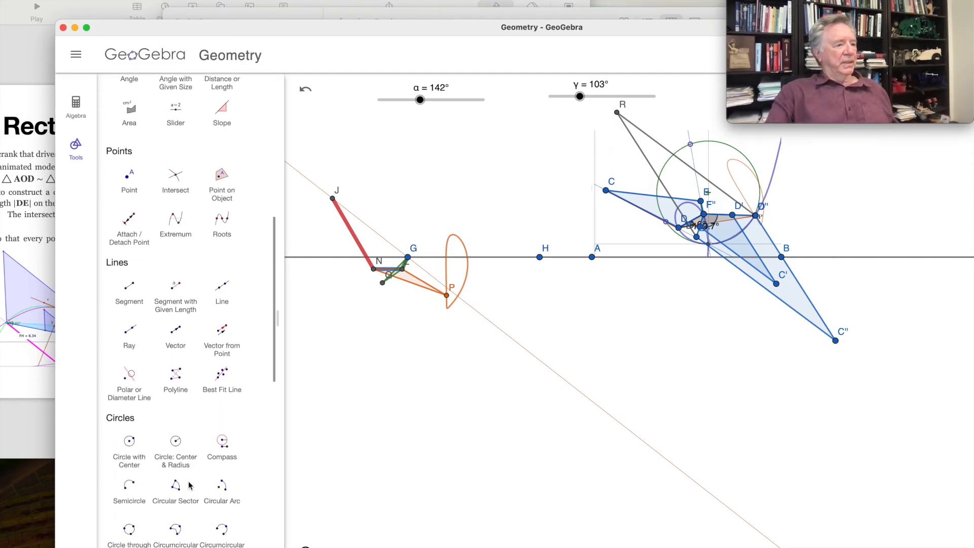
pyautogui.click(223, 418)
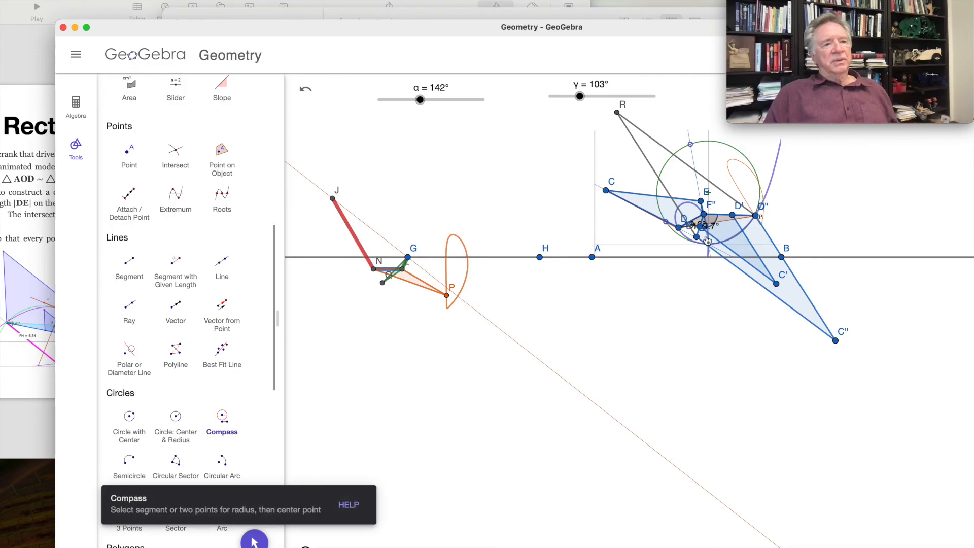
pyautogui.click(617, 113)
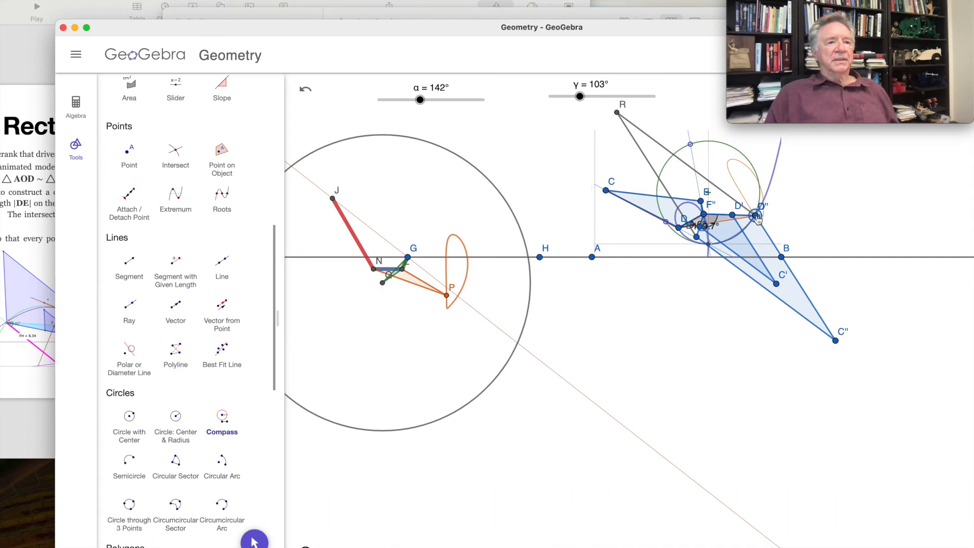
pyautogui.click(617, 112)
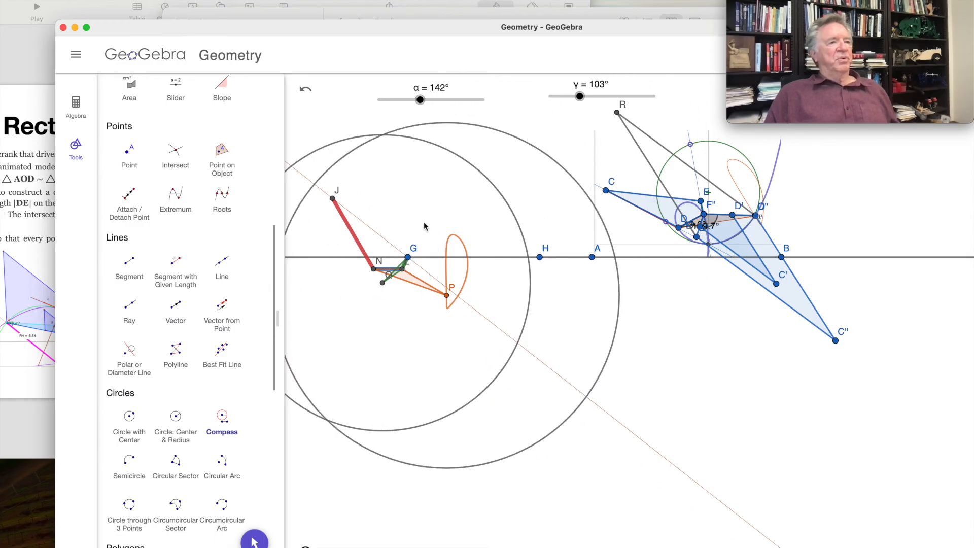
pyautogui.click(178, 151)
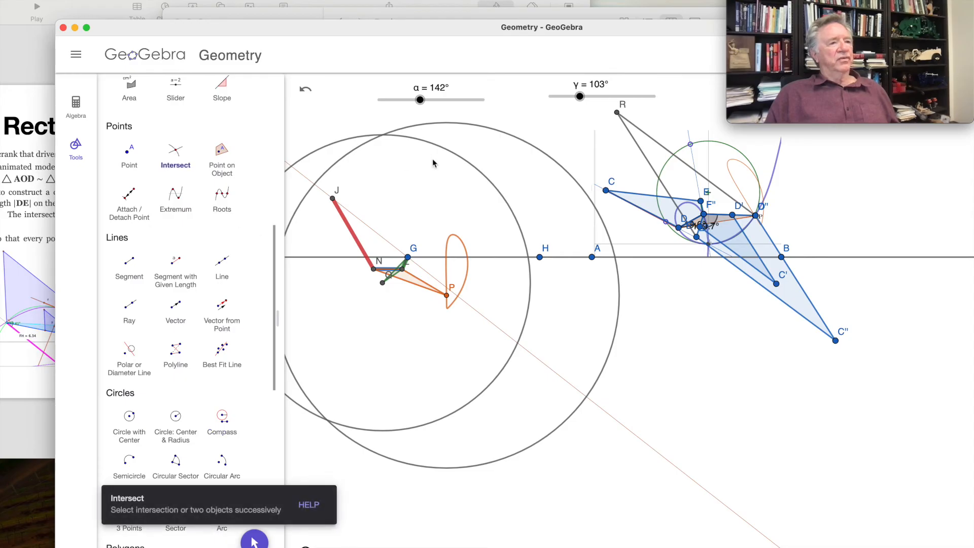
pyautogui.click(427, 128)
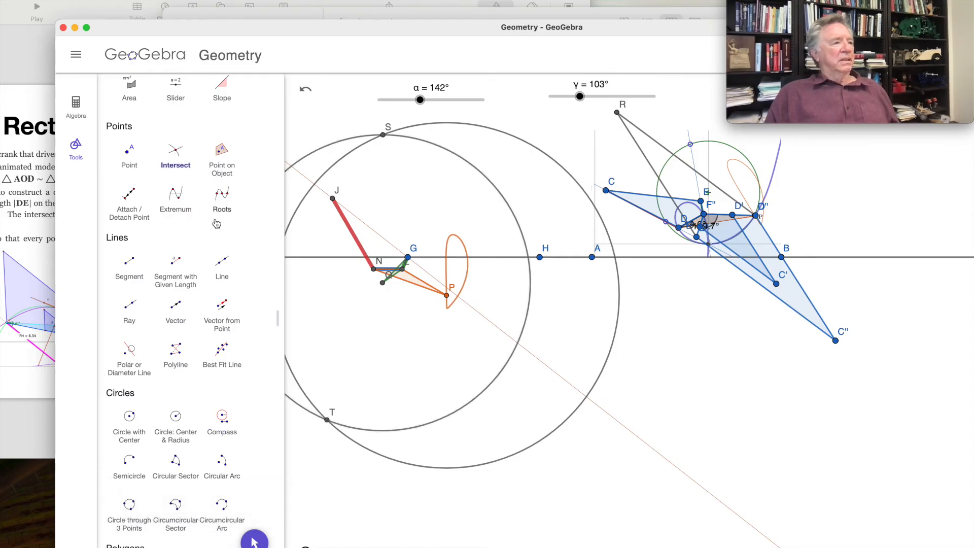
# - Hide both compass circles and their lower intersection point T, keeping only the upper intersection S
pyautogui.click(75, 151)
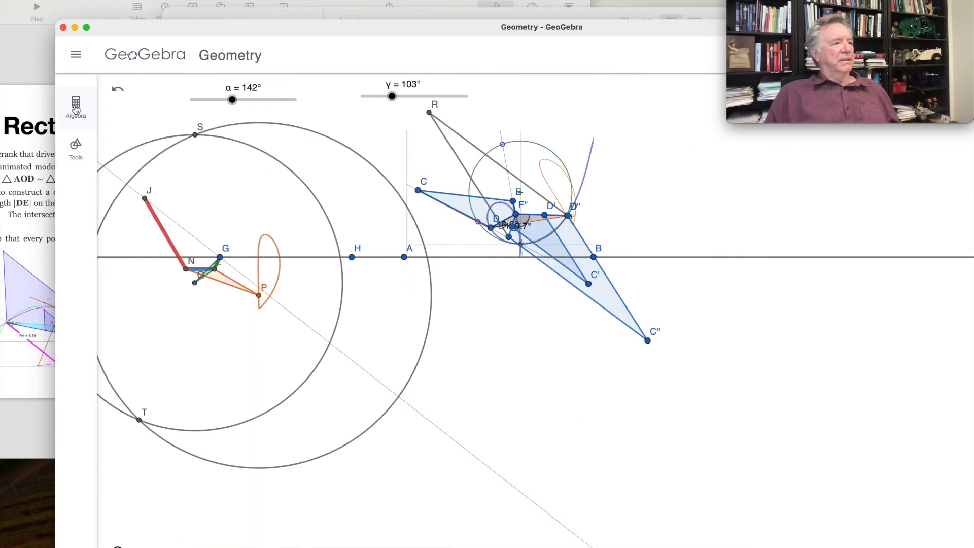
pyautogui.click(76, 106)
pyautogui.scroll(-15, 197, 467)
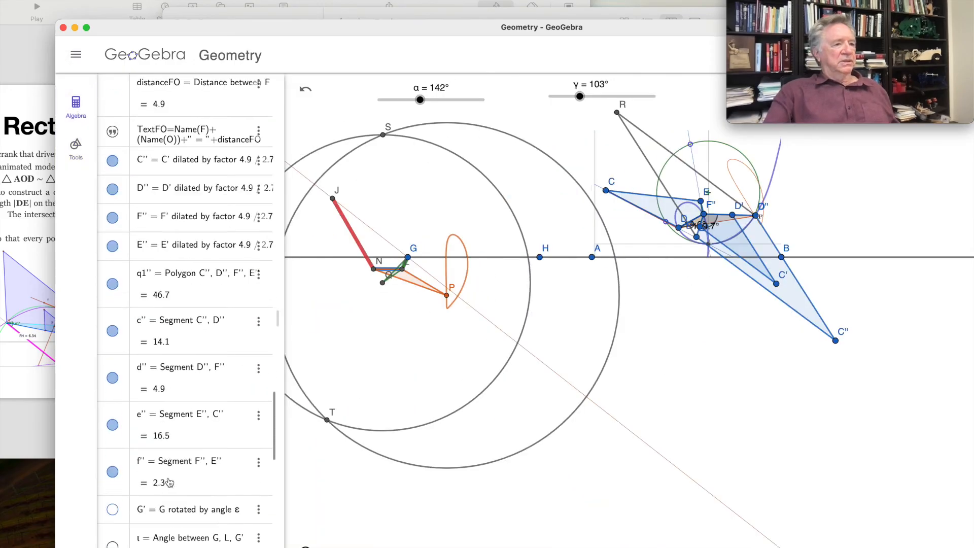
pyautogui.click(112, 410)
pyautogui.click(112, 383)
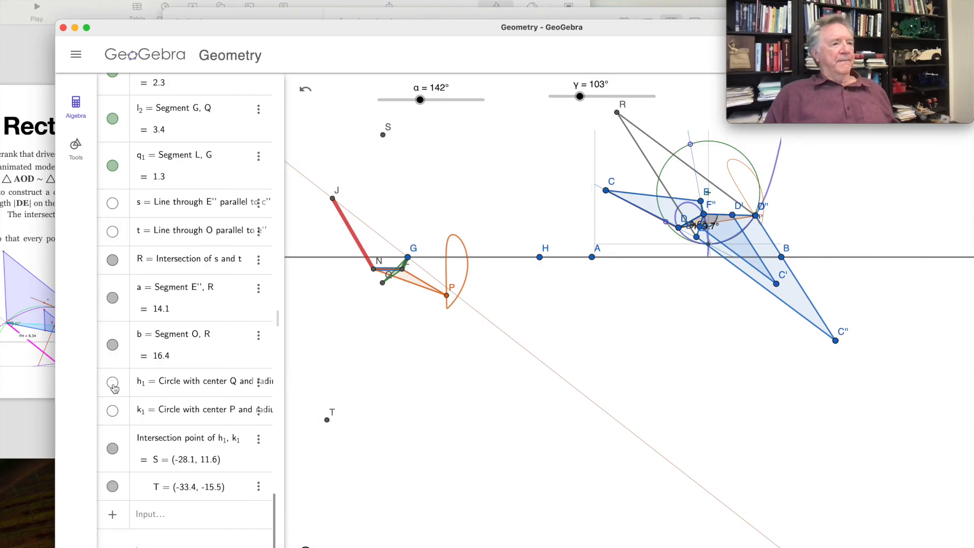
pyautogui.click(327, 421)
pyautogui.click(113, 487)
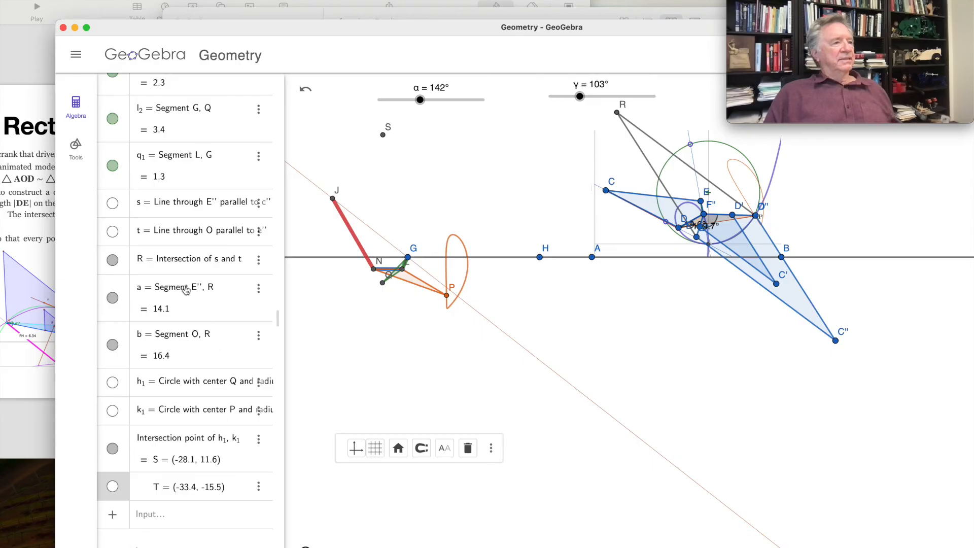
# - Draw one segment joining Q to S and another joining P to S
pyautogui.click(76, 147)
pyautogui.scroll(5, 208, 96)
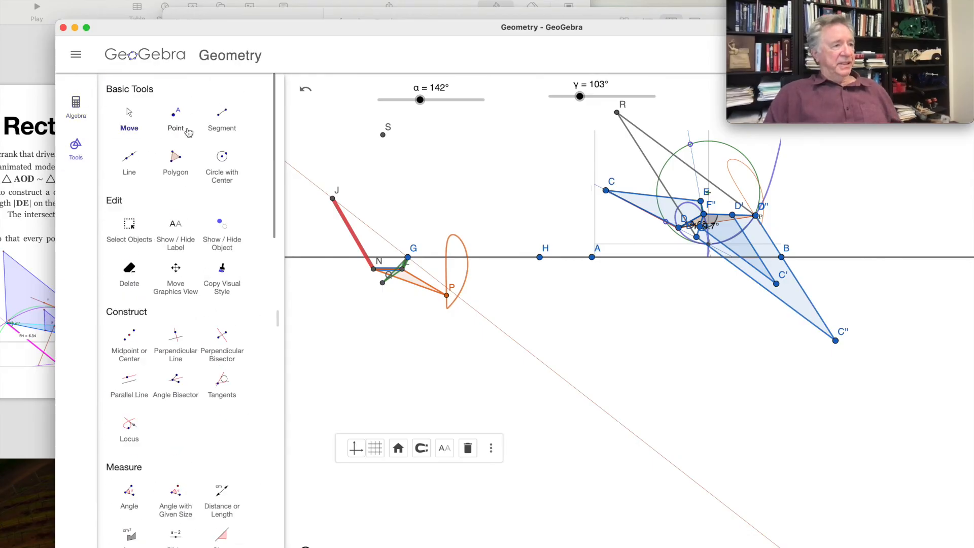
pyautogui.click(222, 120)
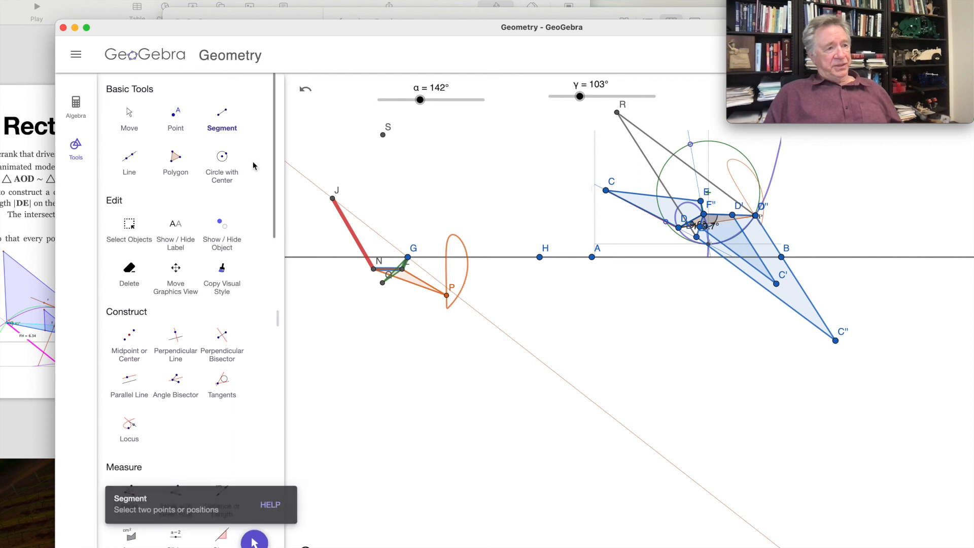
pyautogui.click(383, 284)
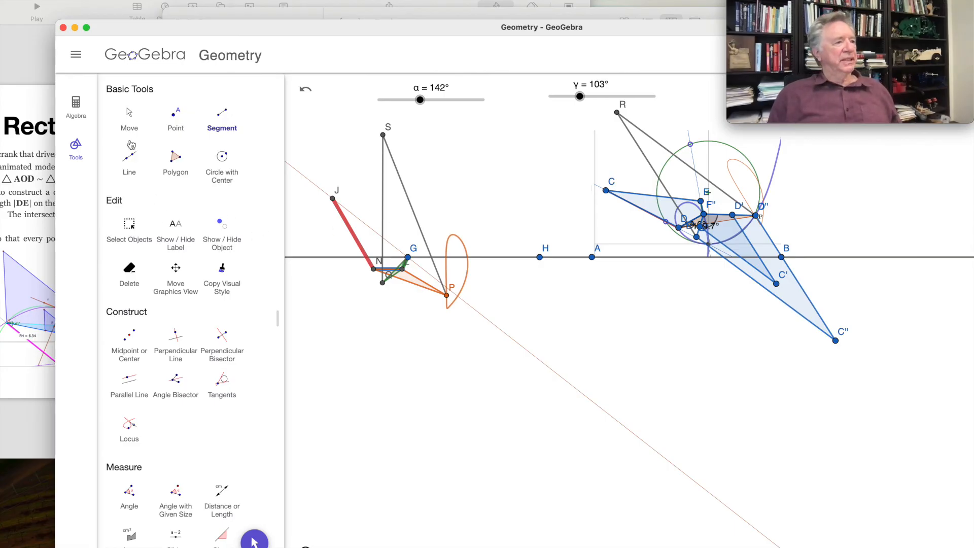
pyautogui.click(256, 538)
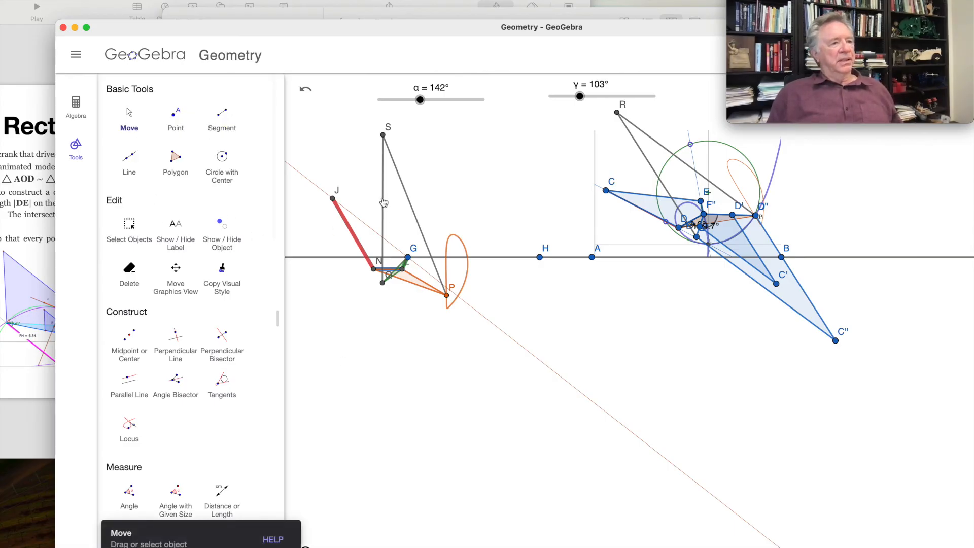
# - Color the segment between Q and S cyan (0, 255, 255)
pyautogui.click(383, 202)
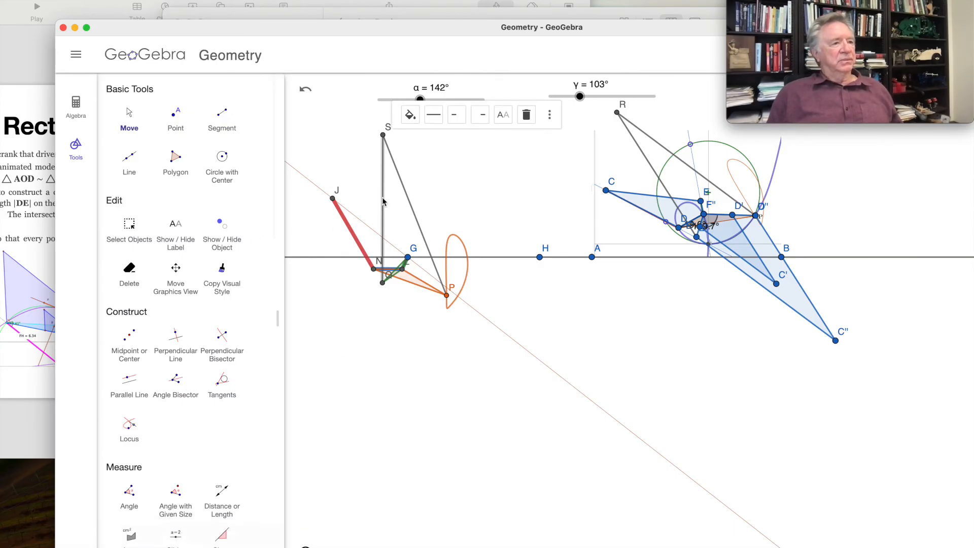
pyautogui.click(411, 115)
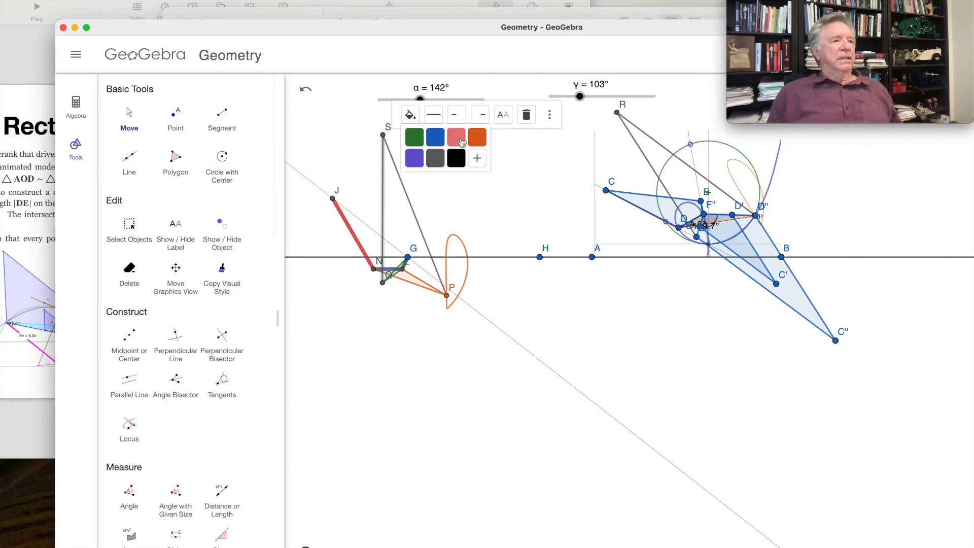
pyautogui.click(477, 159)
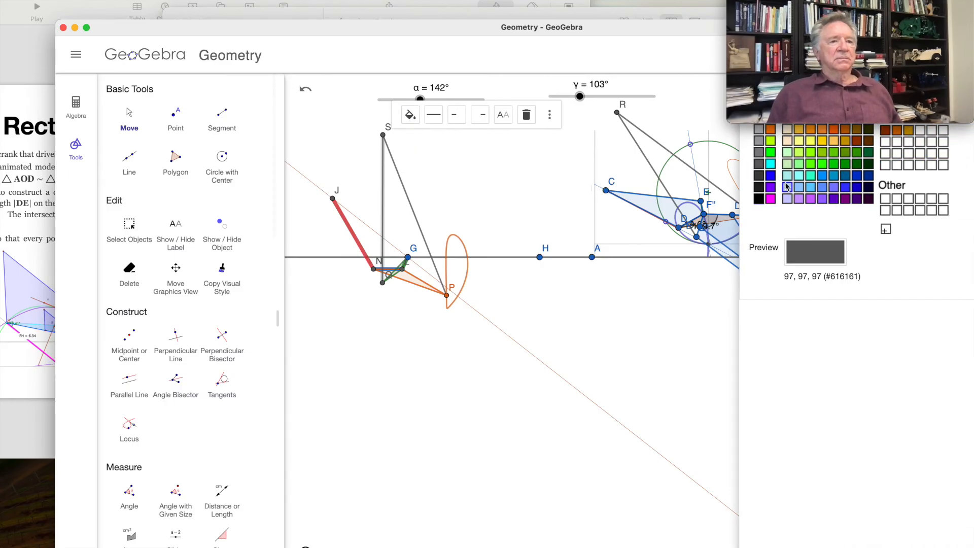
pyautogui.click(810, 175)
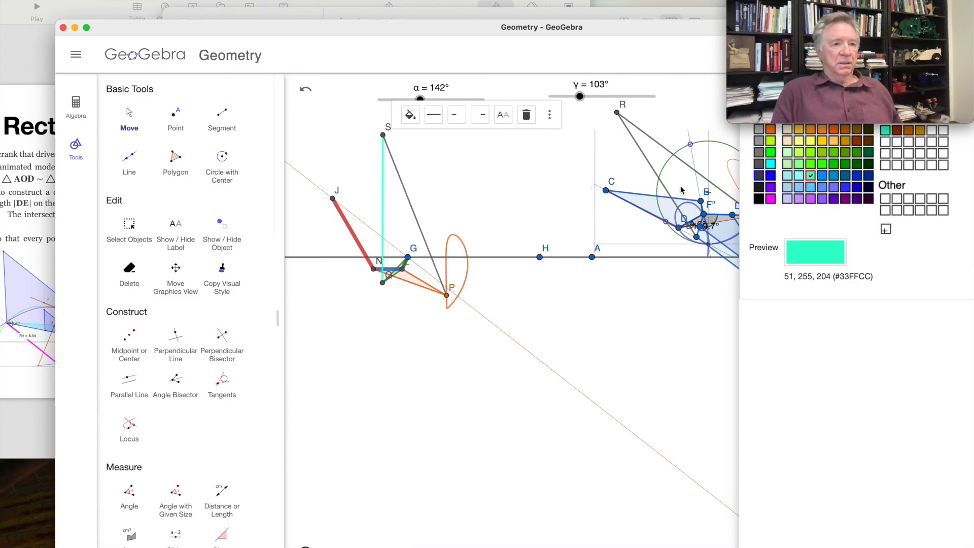
pyautogui.click(798, 176)
pyautogui.click(771, 168)
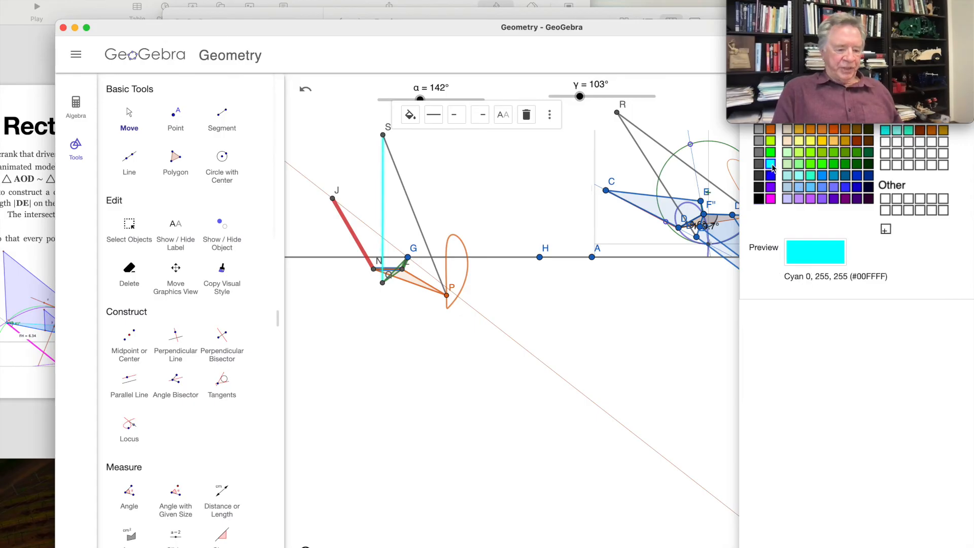
pyautogui.moveTo(647, 33); pyautogui.dragTo(464, 168)
pyautogui.click(814, 204)
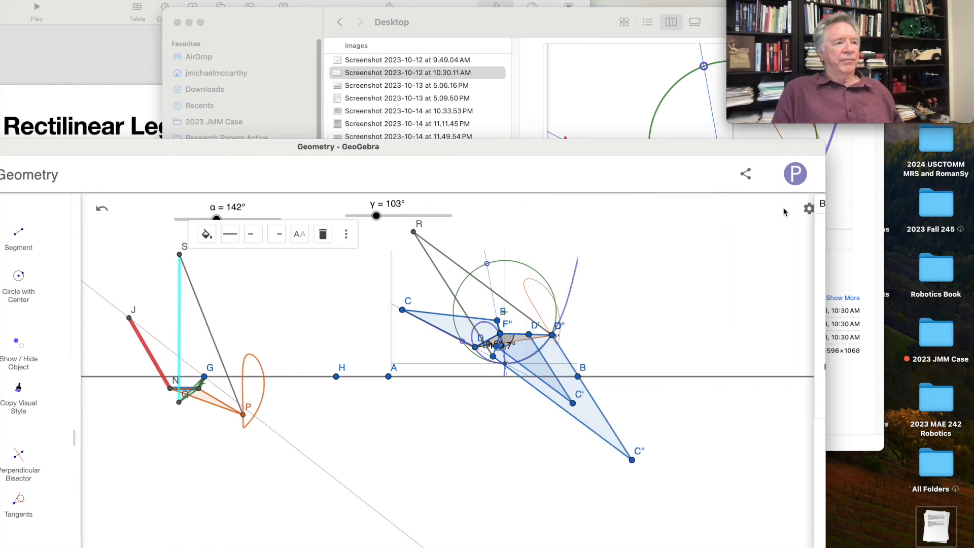
pyautogui.moveTo(208, 149); pyautogui.dragTo(386, 20)
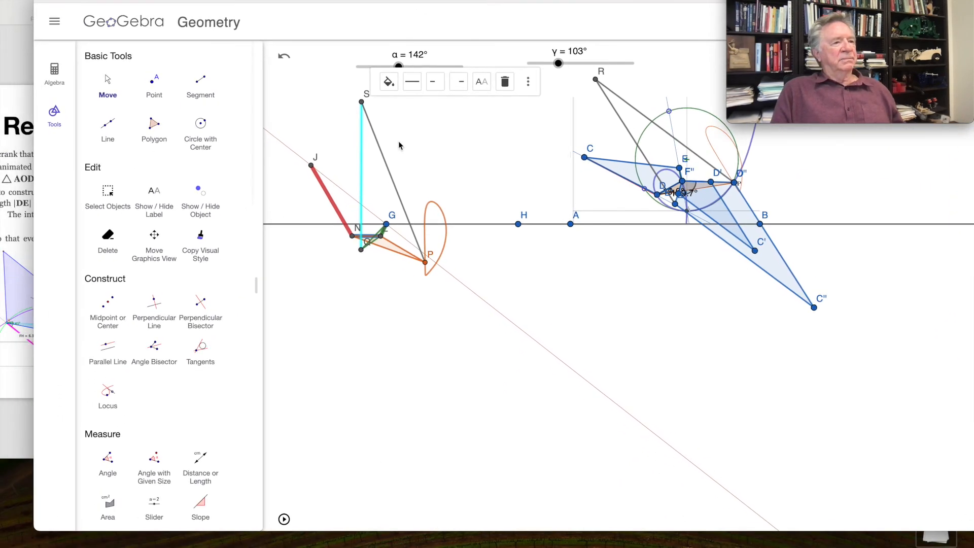
# - Color the segment between S and P magenta (255, 0, 255)
pyautogui.click(384, 163)
pyautogui.click(420, 82)
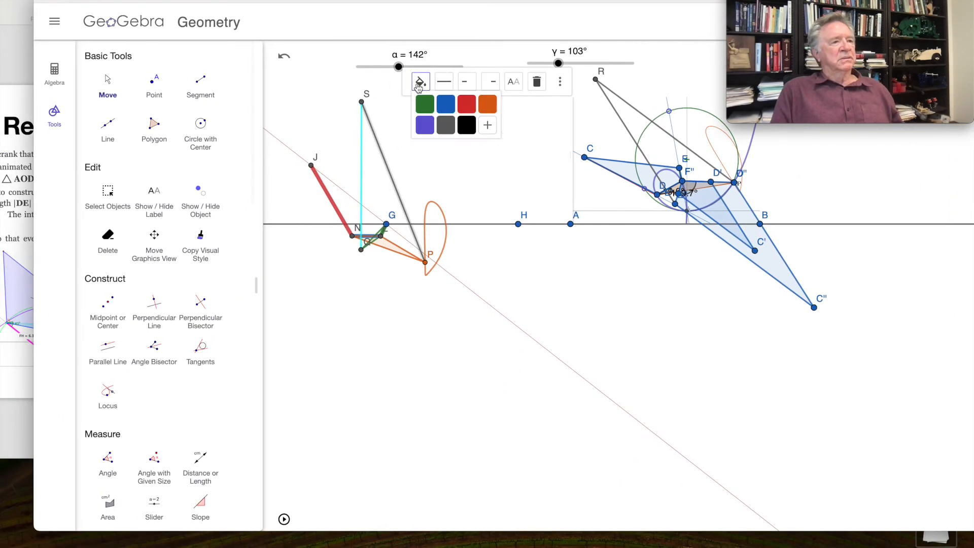
pyautogui.click(488, 125)
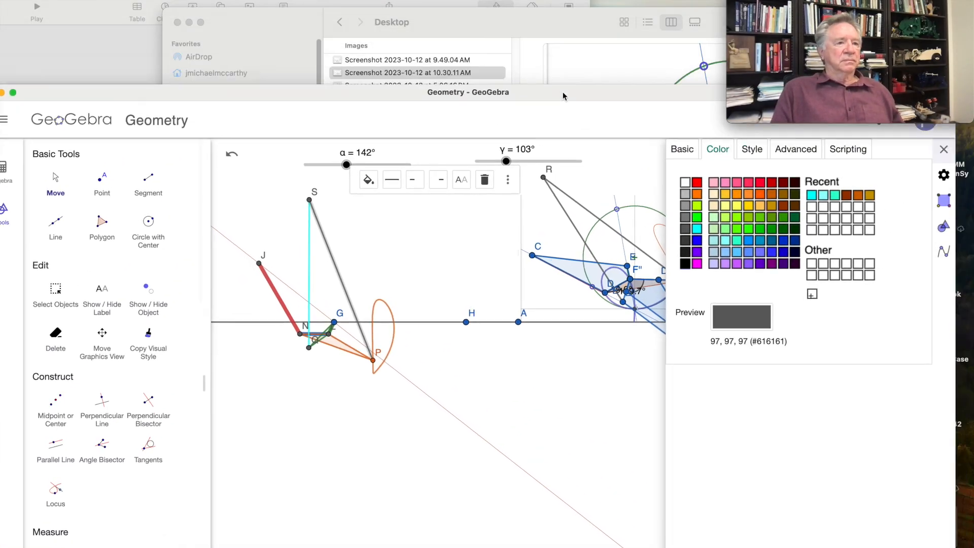
pyautogui.click(704, 258)
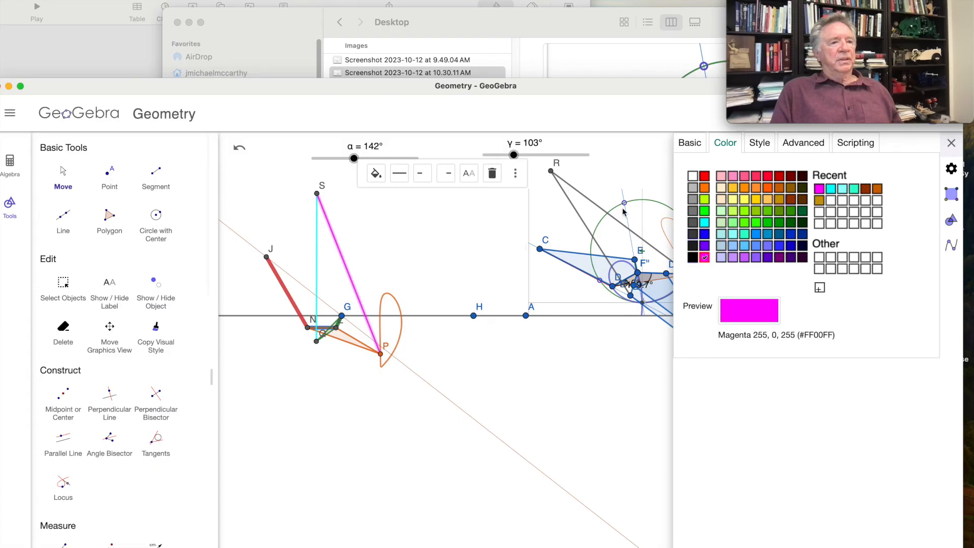
pyautogui.moveTo(301, 101); pyautogui.dragTo(298, 108)
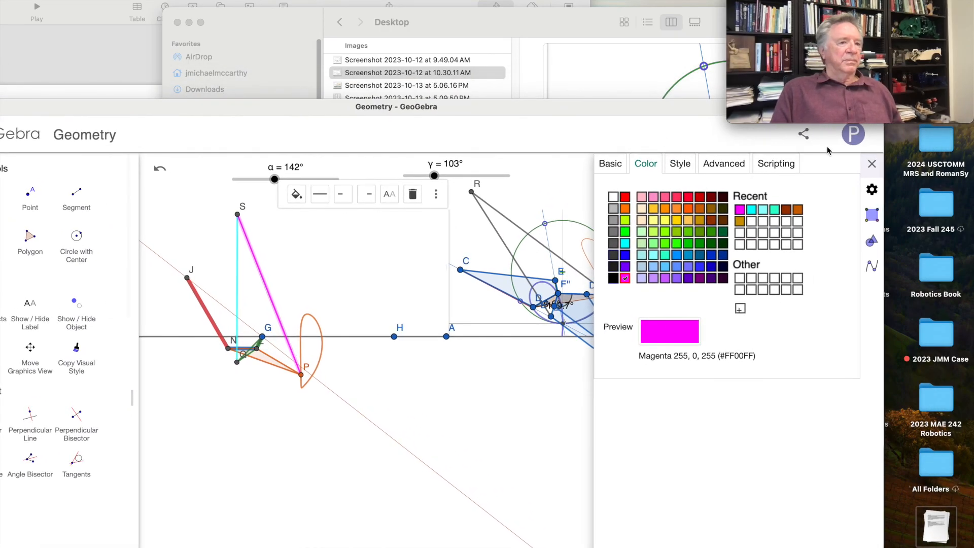
pyautogui.click(870, 165)
pyautogui.moveTo(486, 117); pyautogui.dragTo(663, 1)
pyautogui.click(529, 165)
# - Start the linkage animation and create the locus of point S driven by the γ slider
pyautogui.click(335, 517)
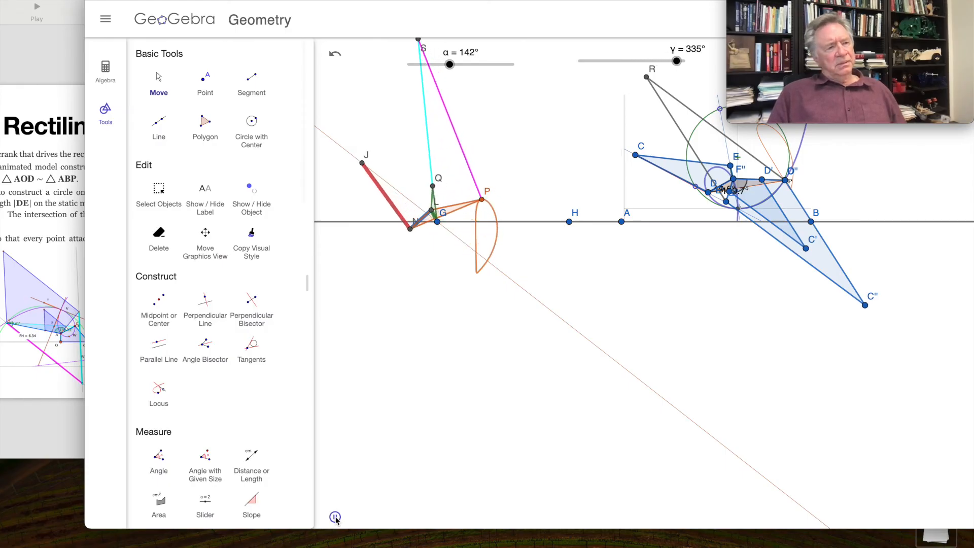
pyautogui.moveTo(550, 359); pyautogui.dragTo(571, 412)
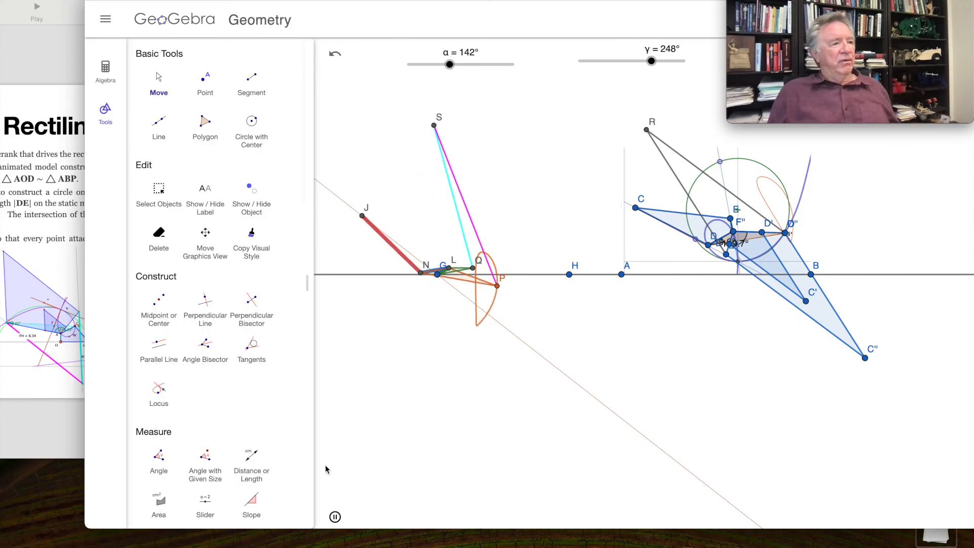
pyautogui.click(158, 390)
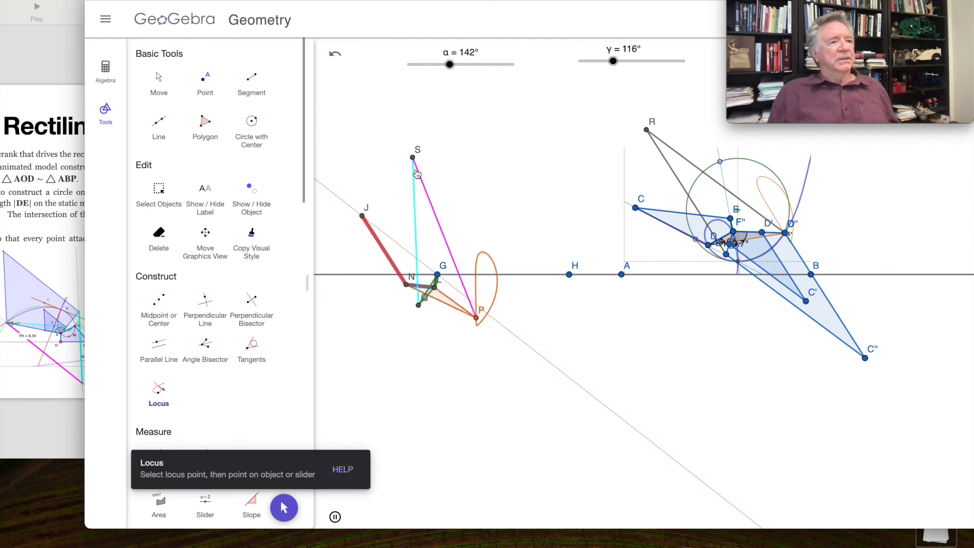
pyautogui.click(414, 164)
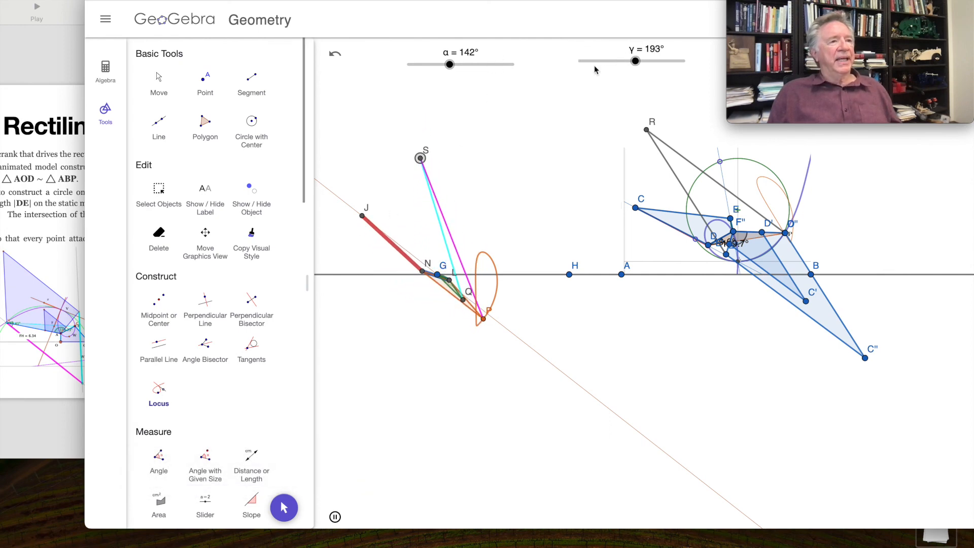
pyautogui.click(611, 64)
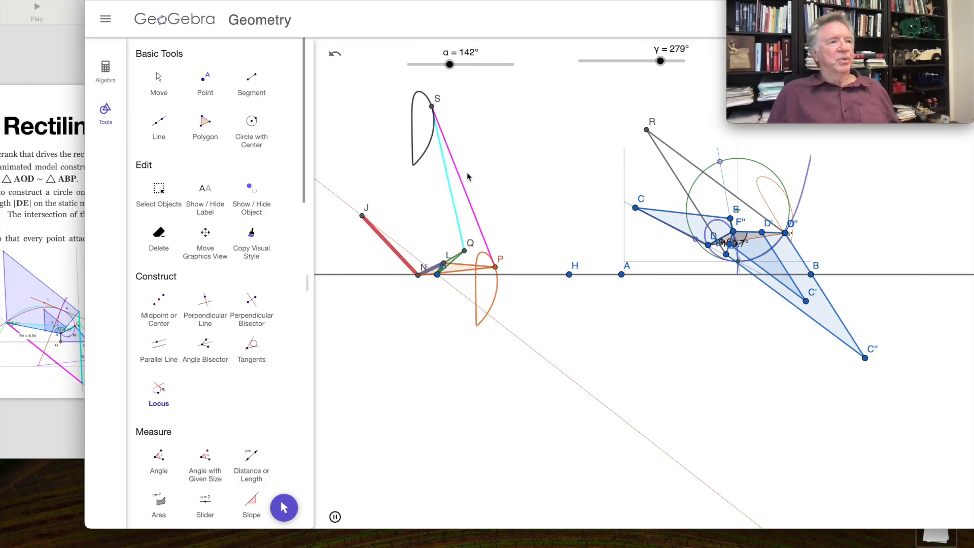
# - Rotate the linkage by setting the α slider to 234°, and pause the animation
pyautogui.click(469, 67)
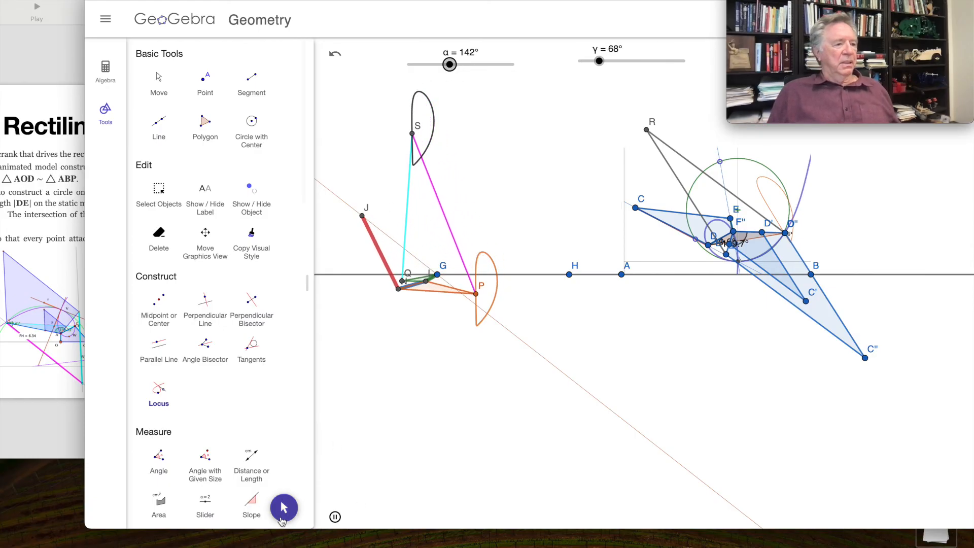
pyautogui.click(283, 508)
pyautogui.moveTo(450, 65); pyautogui.dragTo(478, 80)
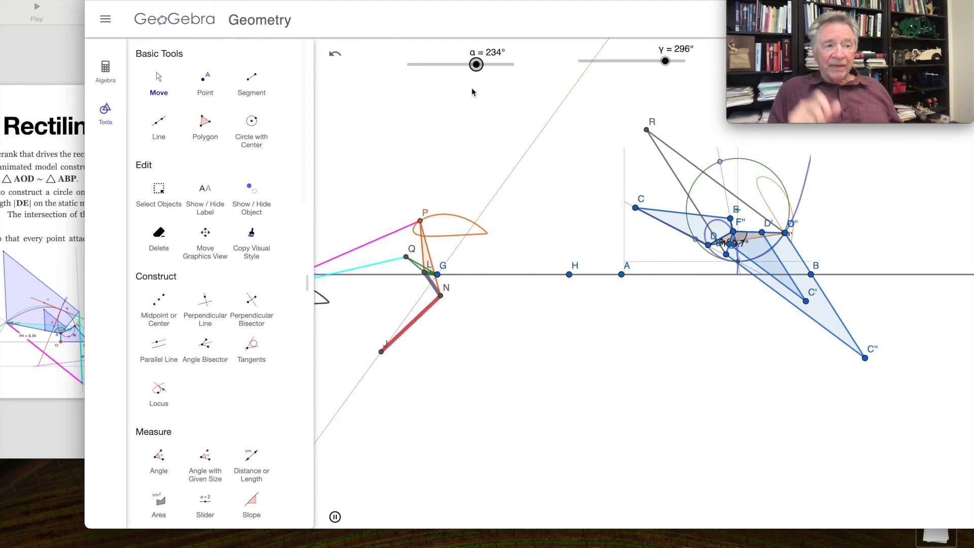
pyautogui.moveTo(401, 145); pyautogui.dragTo(511, 142)
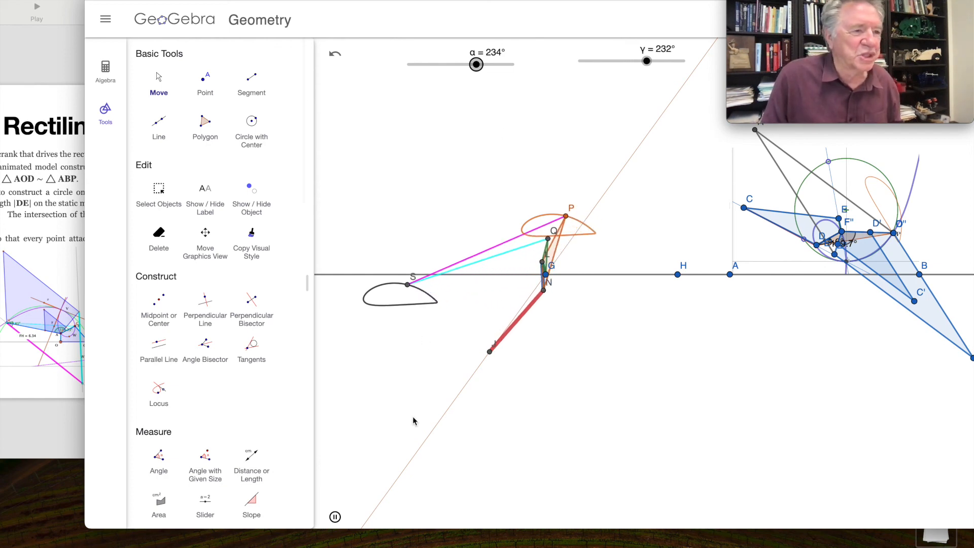
pyautogui.click(334, 516)
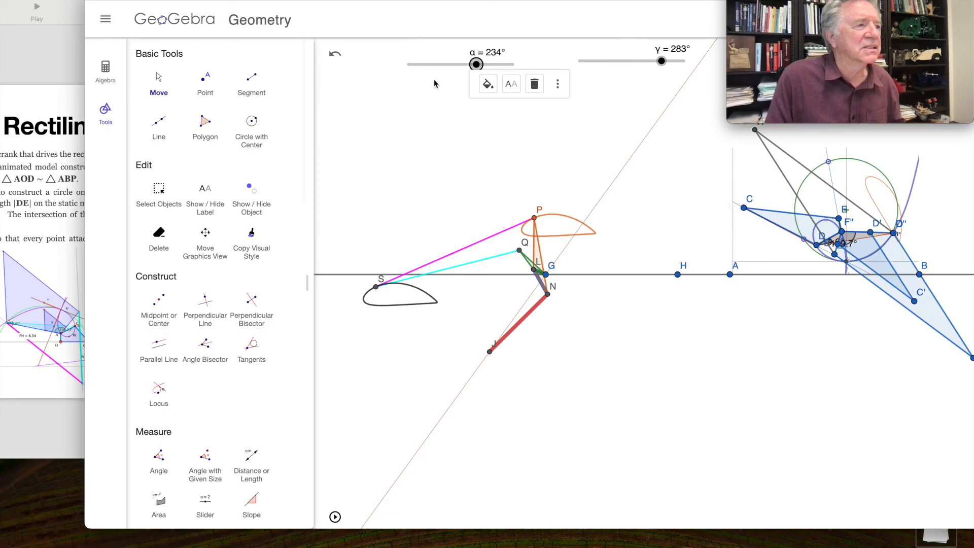
# - Try a perpendicular line through point S to a segment ending at P
pyautogui.click(205, 304)
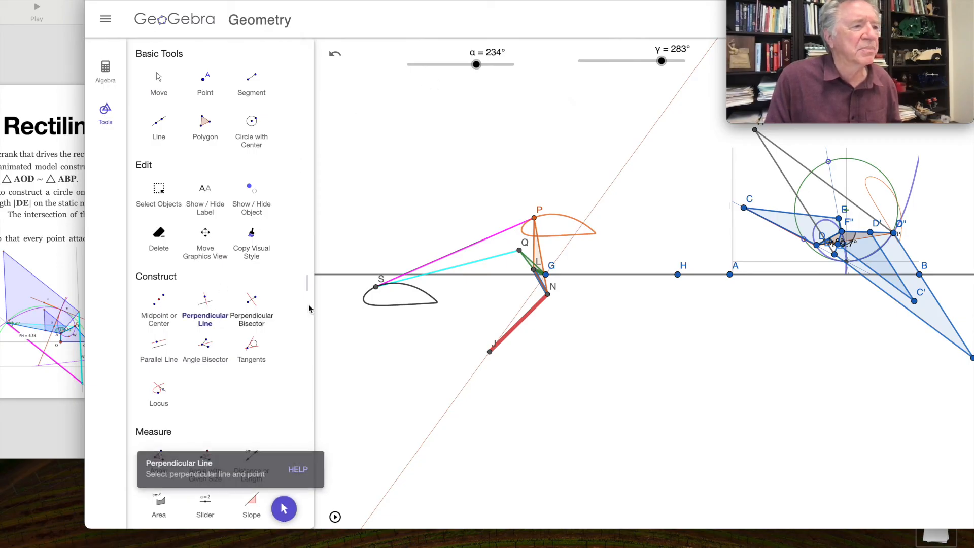
pyautogui.click(377, 288)
pyautogui.click(535, 222)
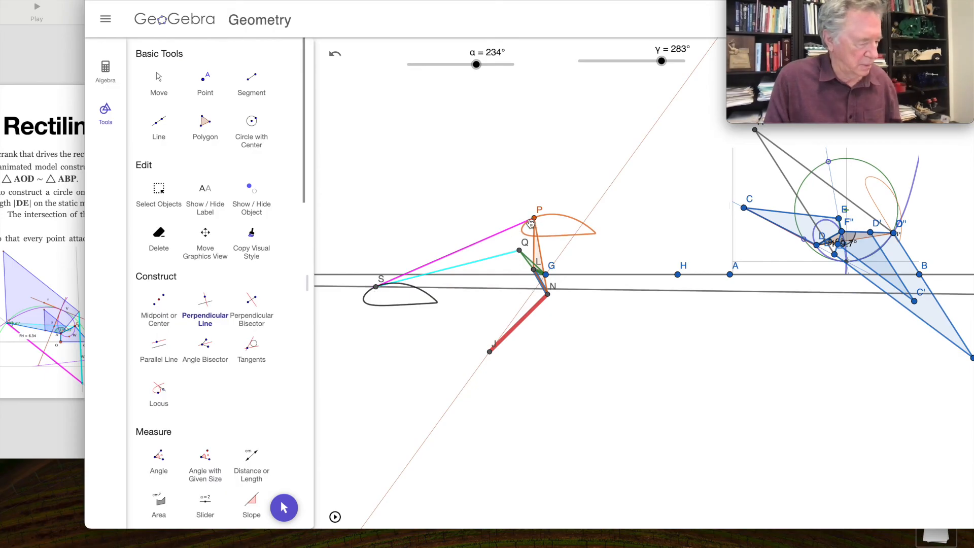
pyautogui.press('Escape')
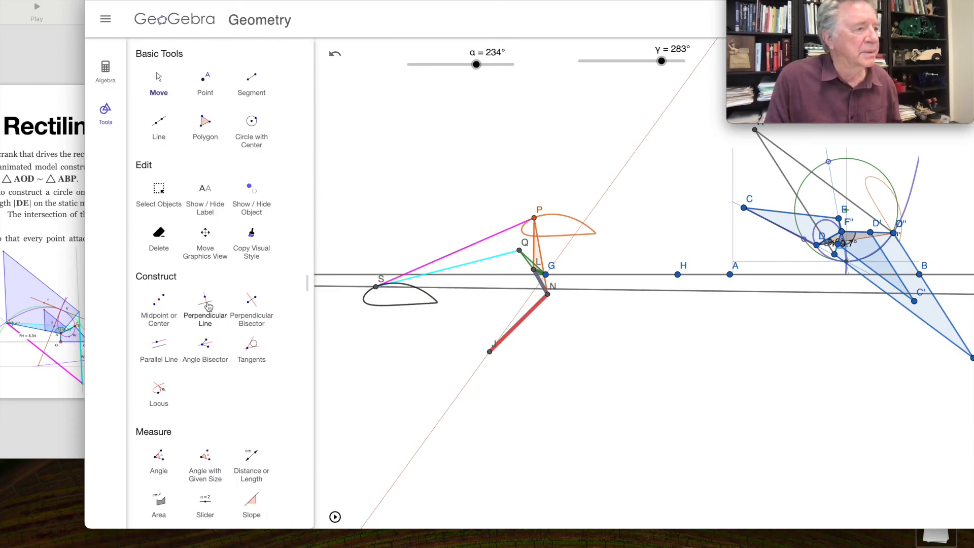
# - Construct the perpendicular bisector of points S and P
pyautogui.click(252, 303)
pyautogui.click(376, 287)
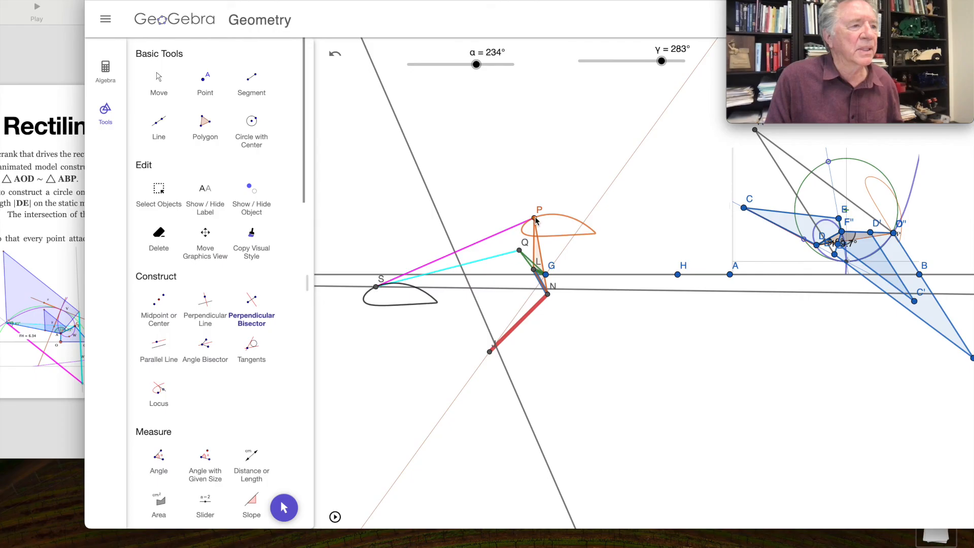
# - Delete the horizontal line through G and H, and undo that deletion
pyautogui.click(161, 77)
pyautogui.click(343, 275)
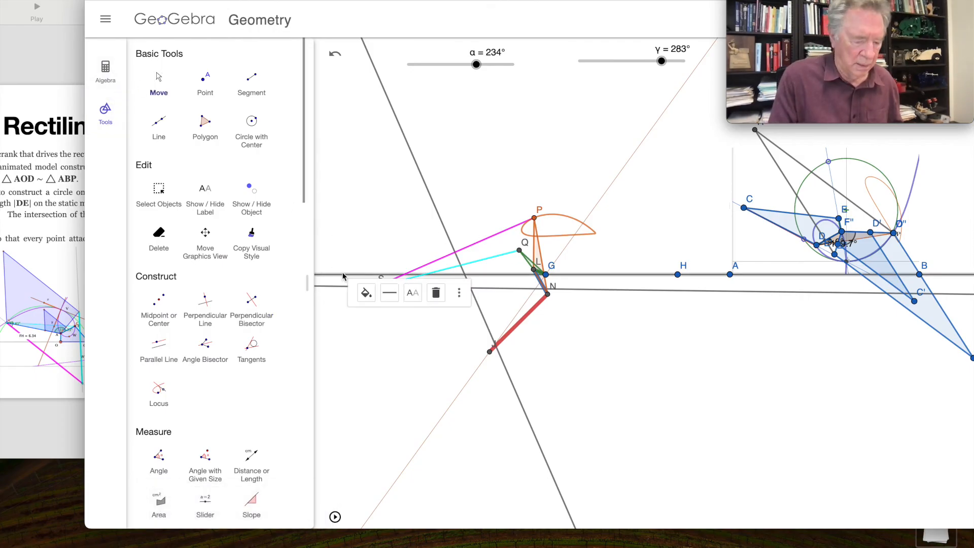
pyautogui.press('Delete')
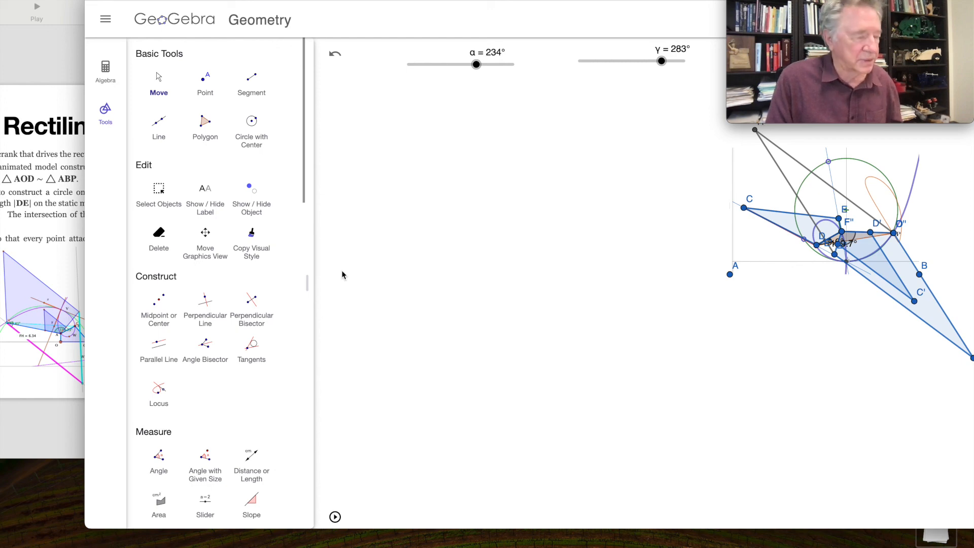
pyautogui.click(335, 57)
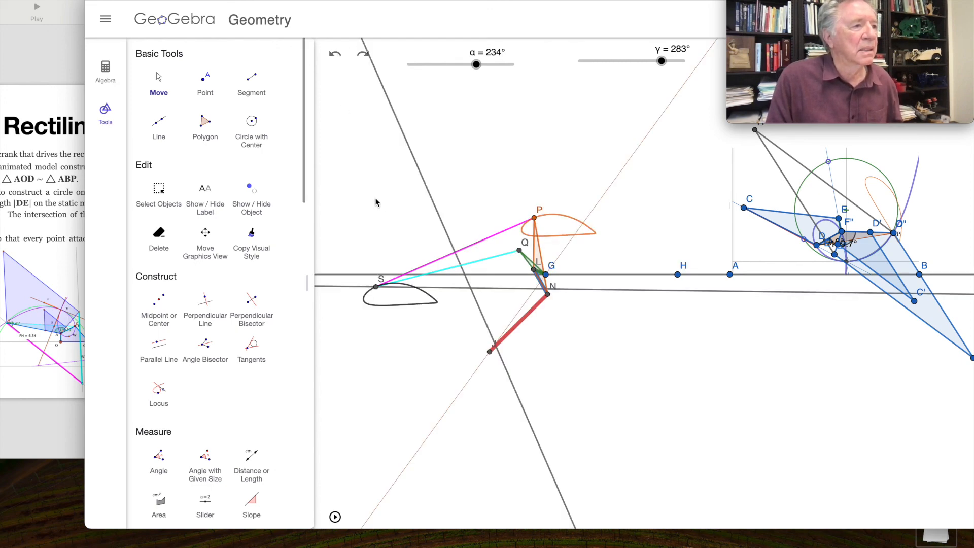
# - Delete the extra perpendicular line through S, keeping the horizontal base line and the perpendicular bisector of SP
pyautogui.click(517, 277)
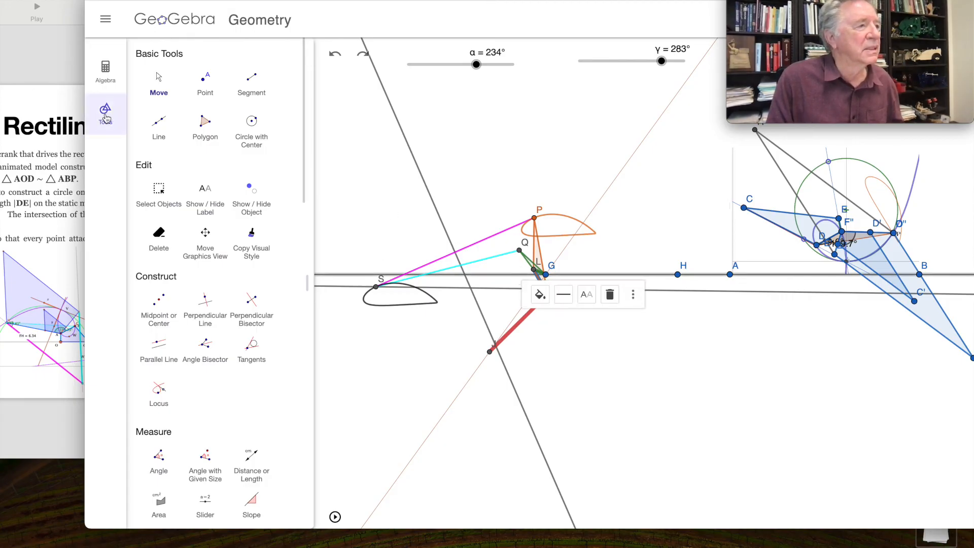
pyautogui.click(106, 74)
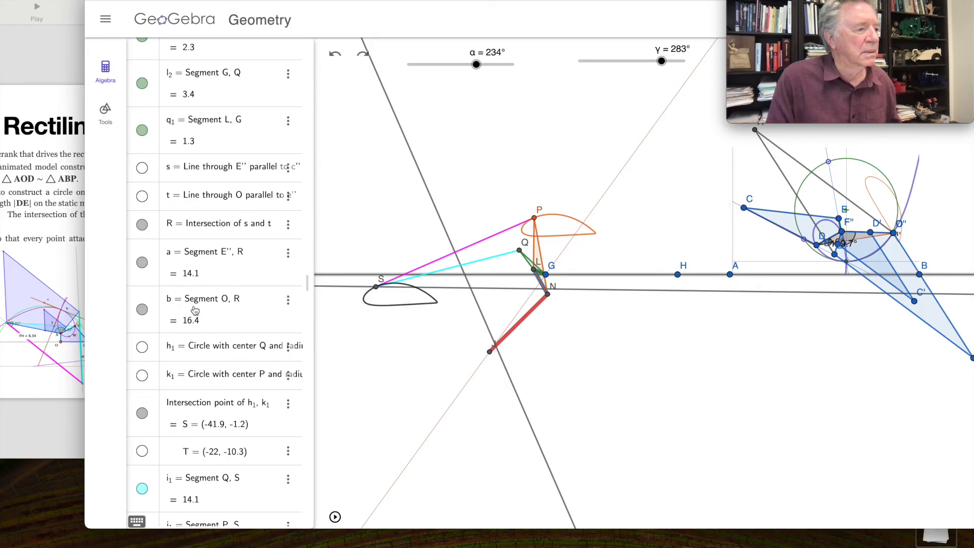
pyautogui.scroll(-5, 188, 381)
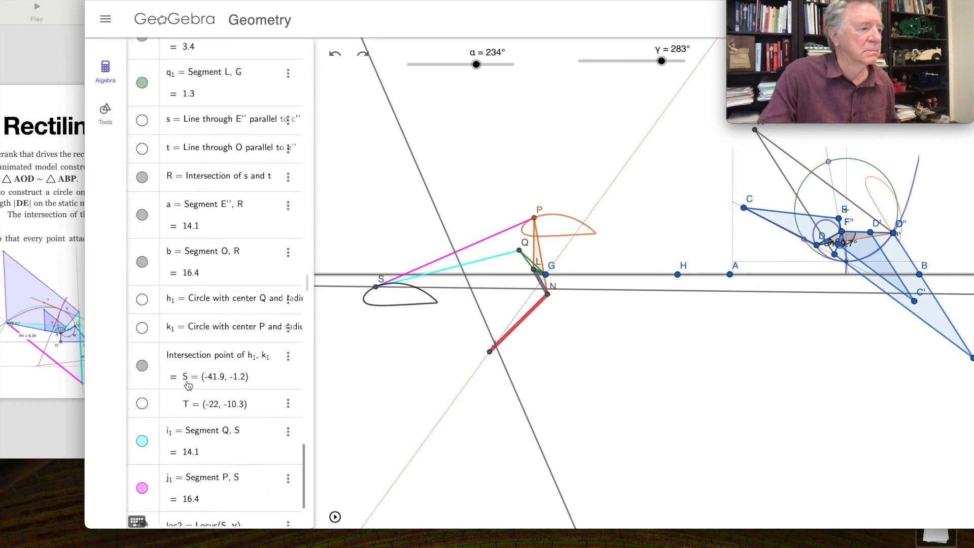
pyautogui.click(351, 279)
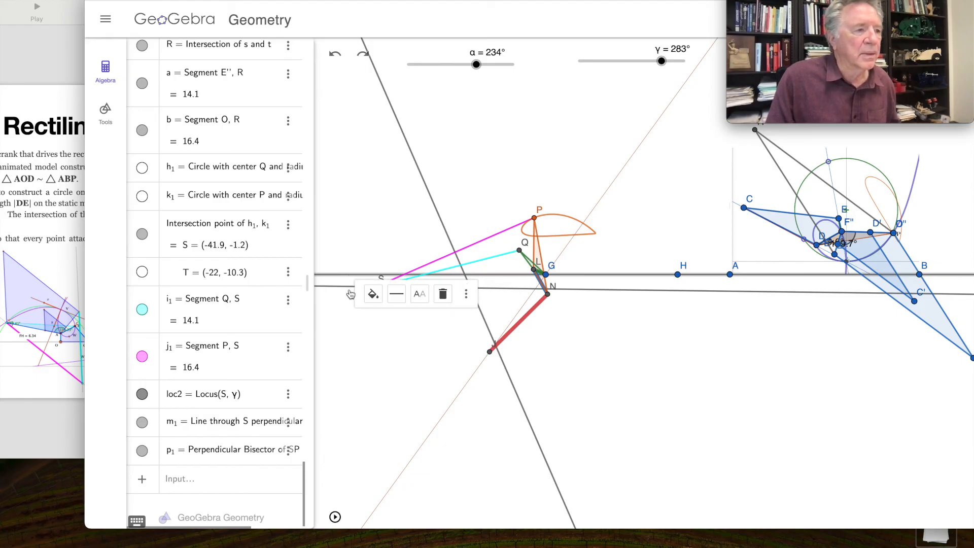
pyautogui.click(344, 289)
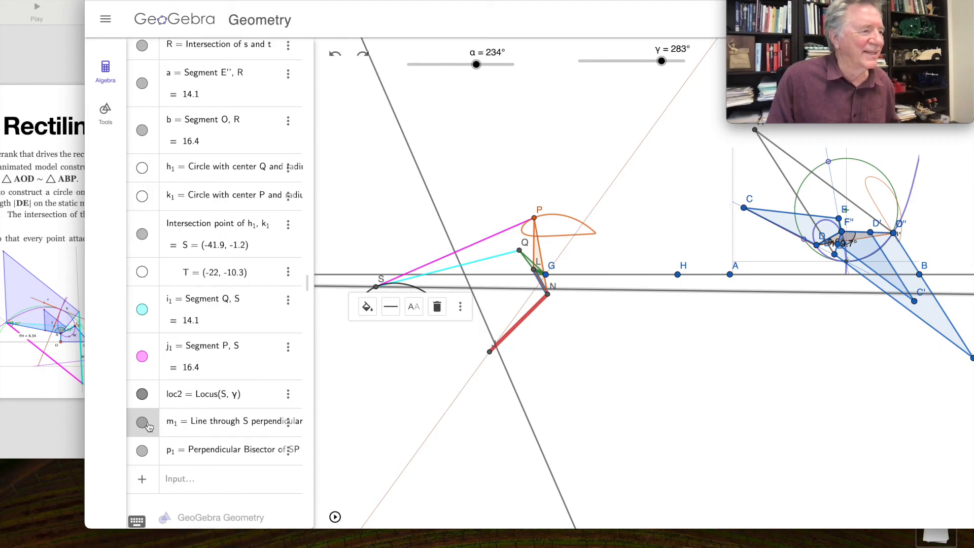
pyautogui.click(288, 422)
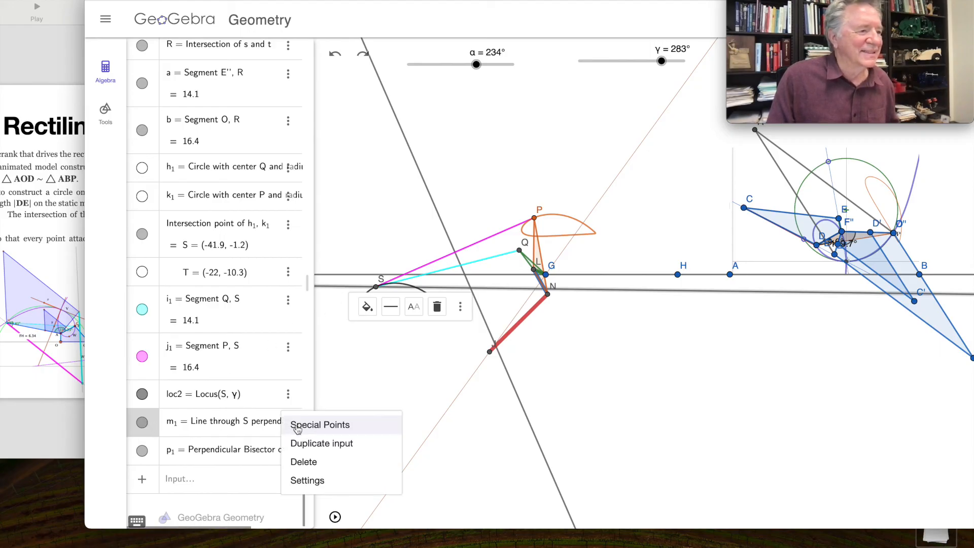
pyautogui.click(315, 462)
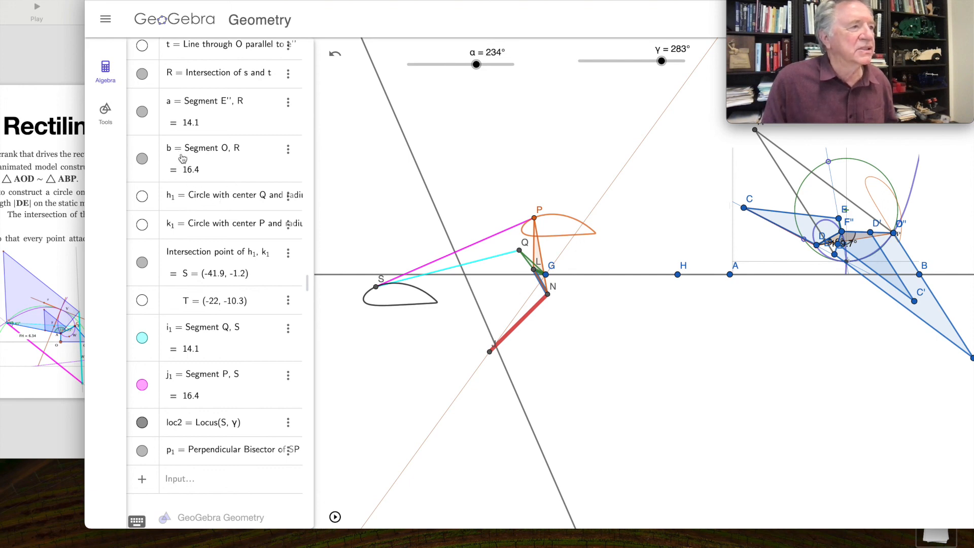
# - Mark the intersection of segment SP with its perpendicular bisector
pyautogui.click(106, 113)
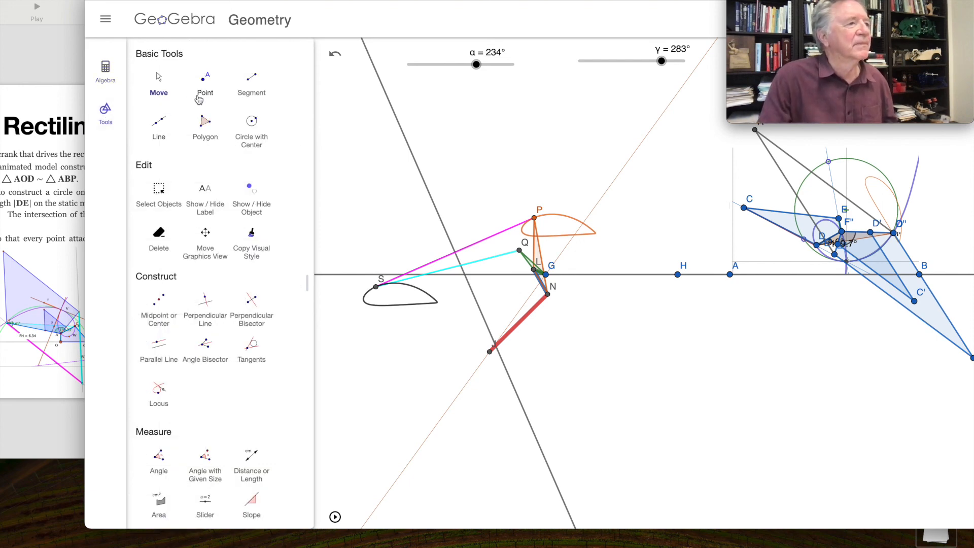
pyautogui.scroll(-9, 211, 264)
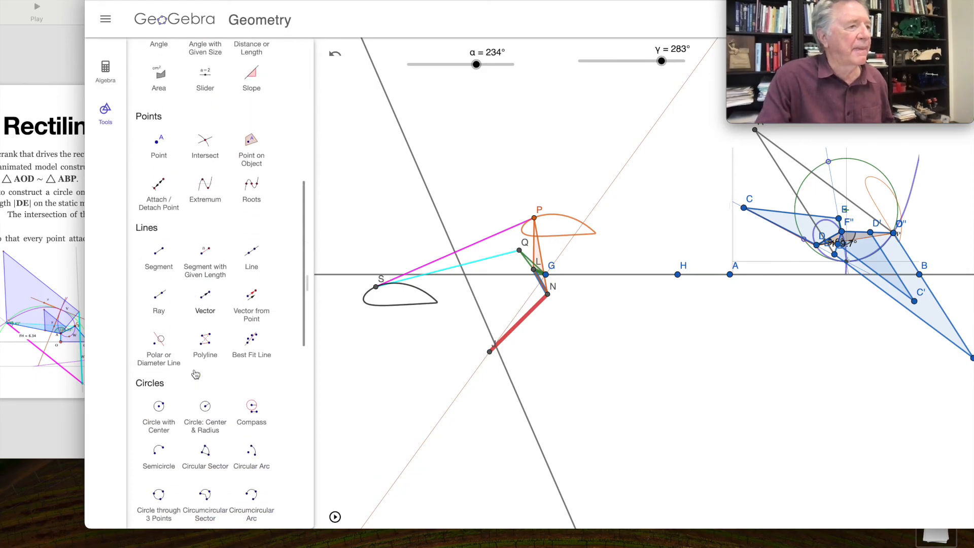
pyautogui.click(206, 135)
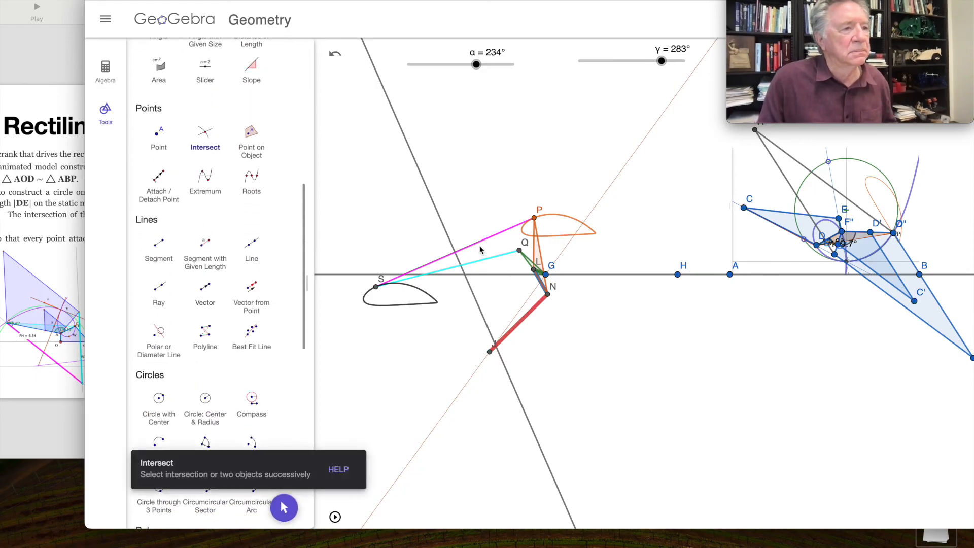
pyautogui.click(454, 253)
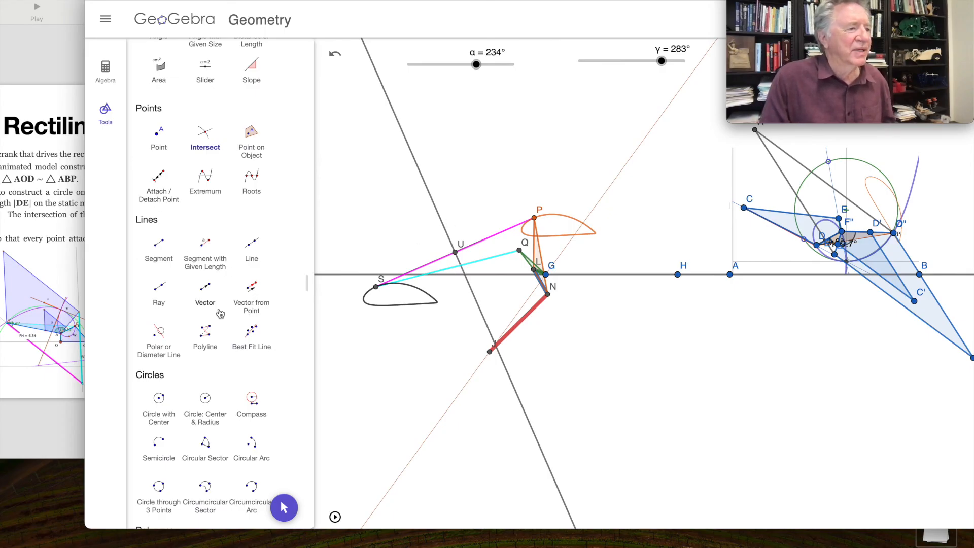
# - Draw a compass circle centered on U with radius UP, and mark its intersections with the perpendicular bisector
pyautogui.click(253, 401)
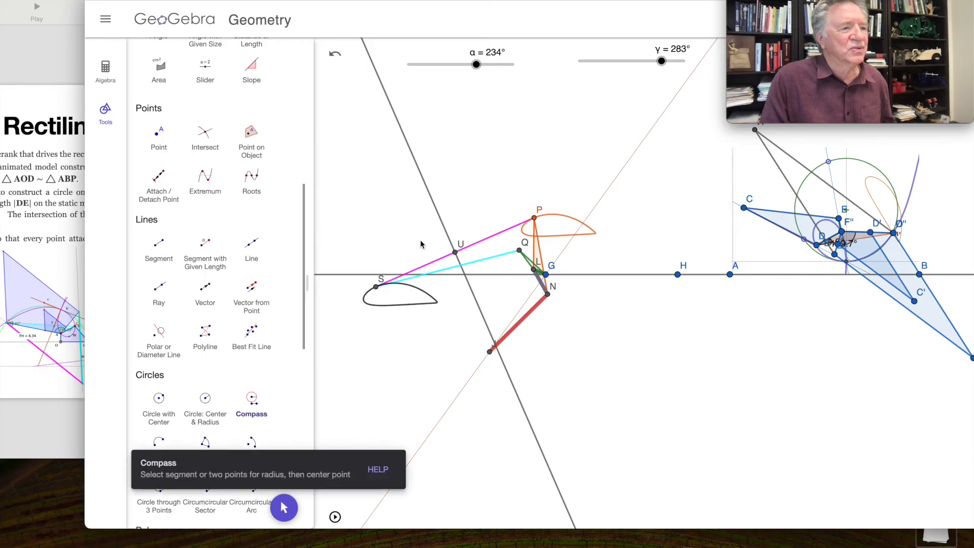
pyautogui.click(455, 254)
pyautogui.click(534, 219)
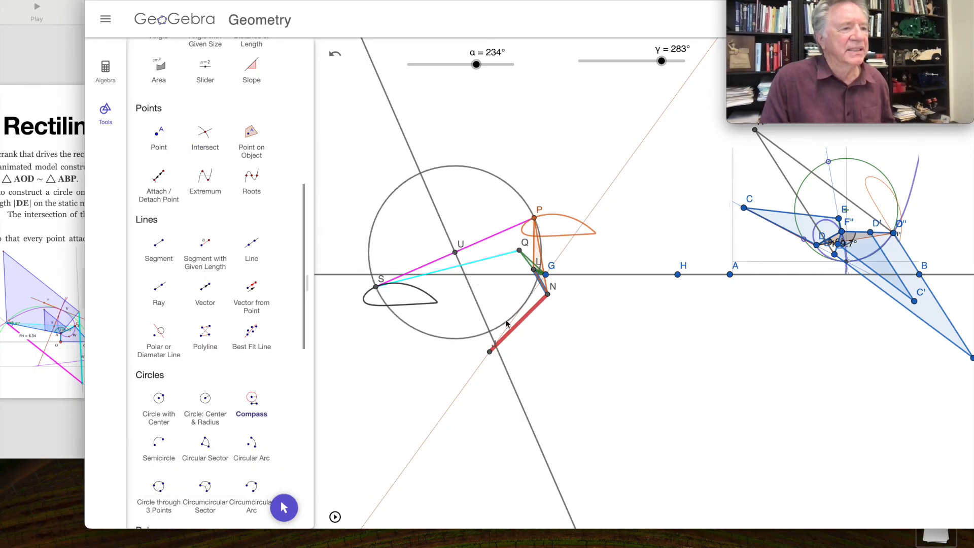
pyautogui.click(205, 136)
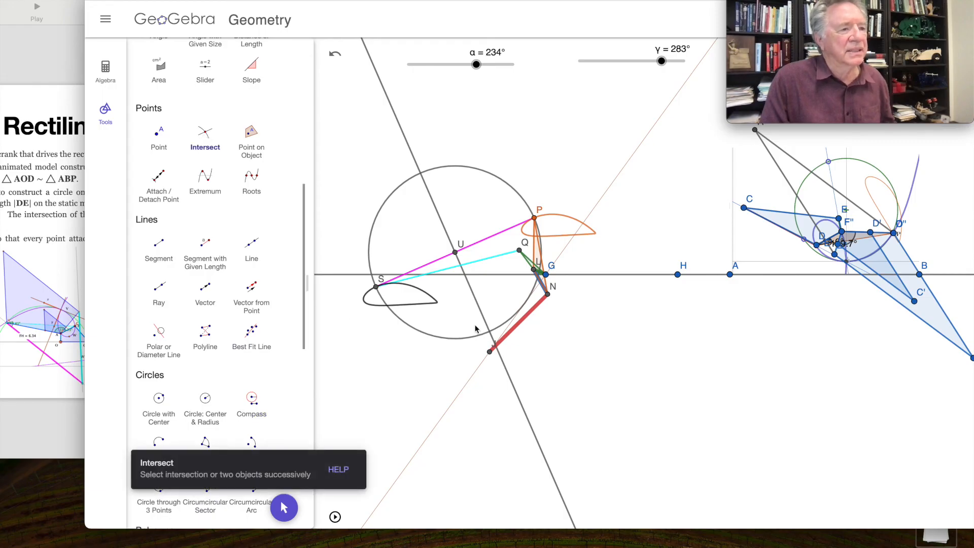
pyautogui.click(500, 329)
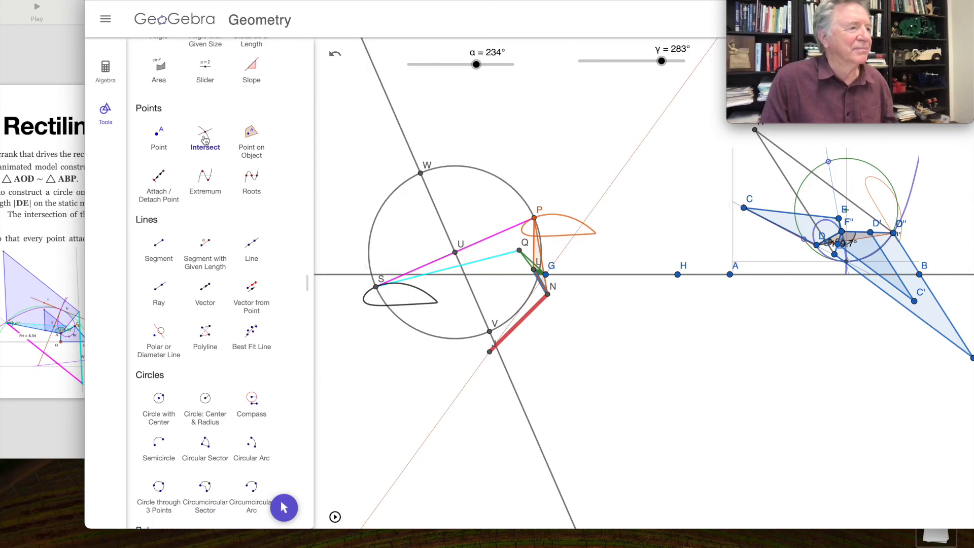
# - Draw a second compass circle with radius UP centered on V, and mark its intersections with the perpendicular bisector
pyautogui.click(252, 401)
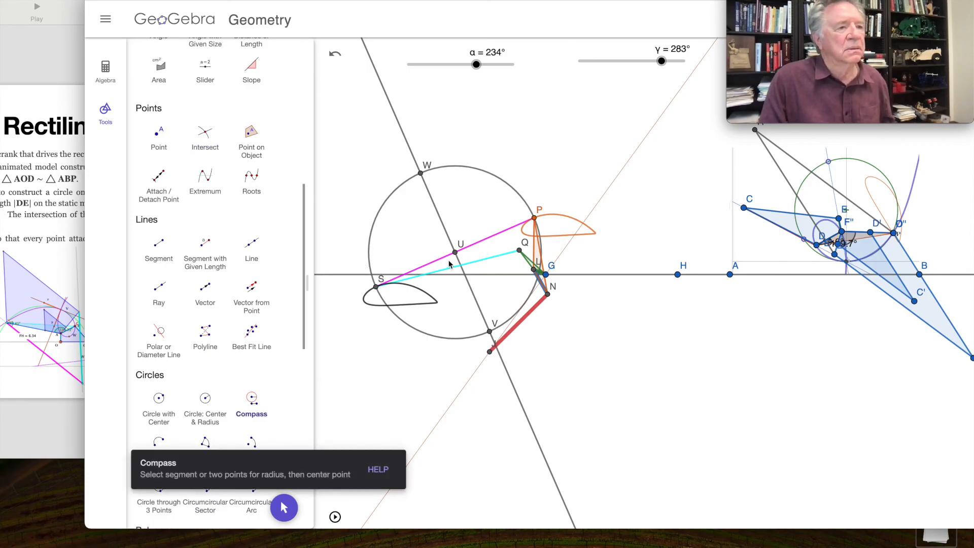
pyautogui.click(456, 253)
pyautogui.click(536, 220)
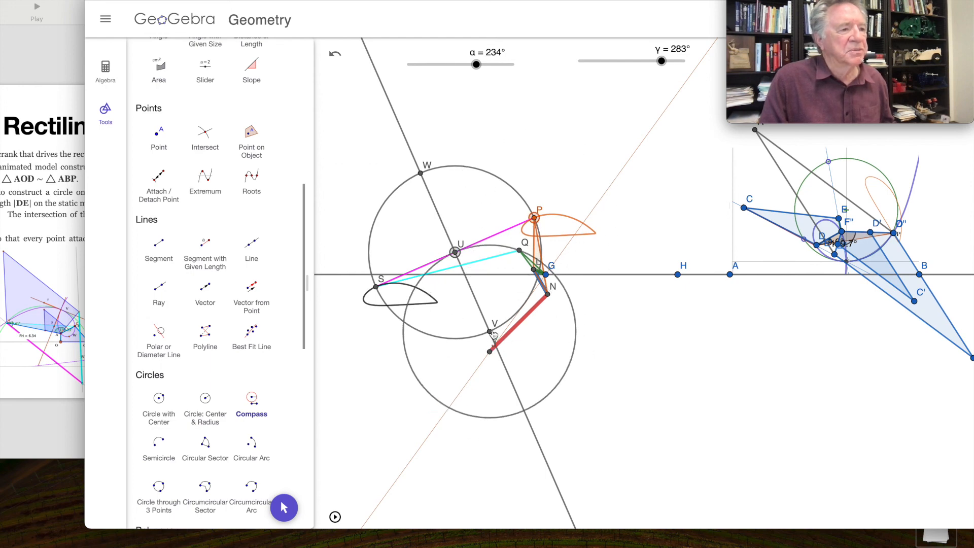
pyautogui.click(204, 138)
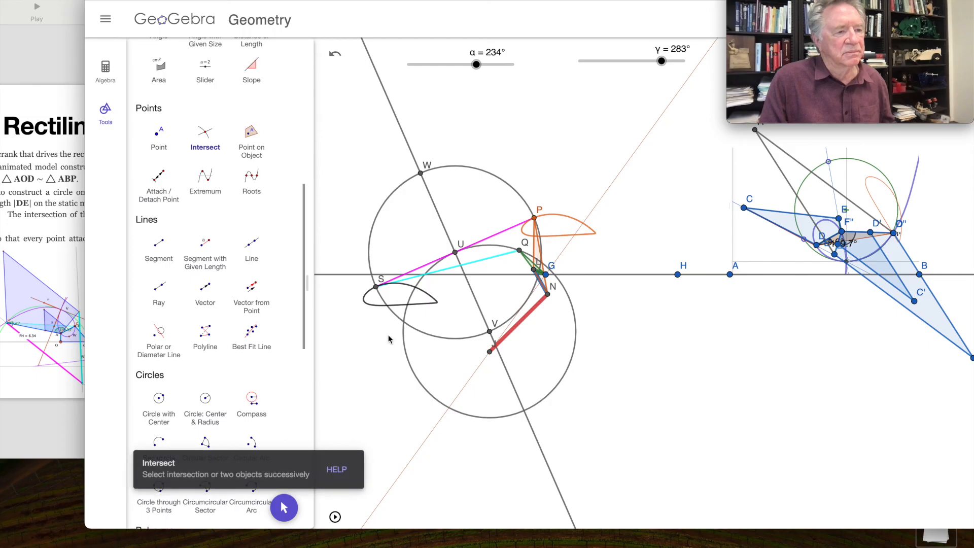
pyautogui.click(516, 394)
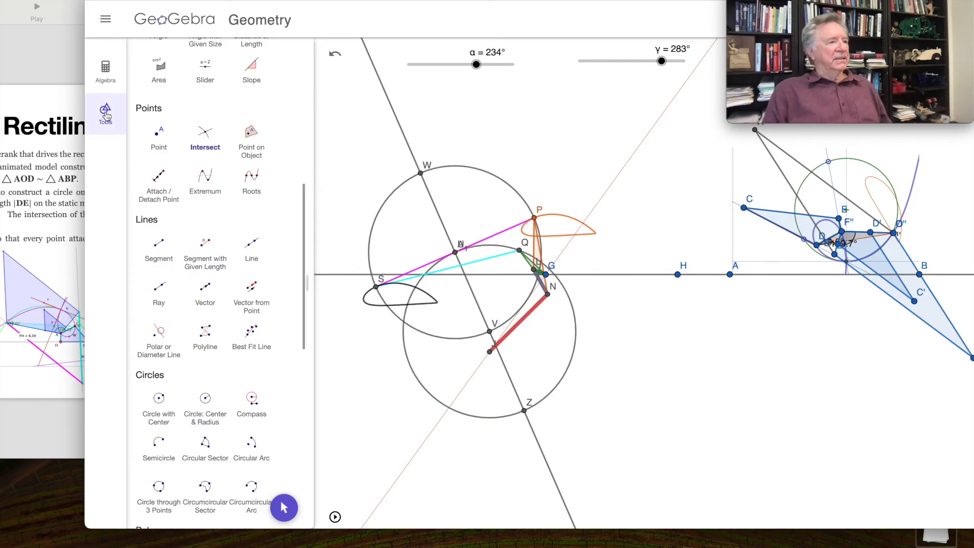
# - Hide the two compass circles centered on U and V
pyautogui.click(105, 71)
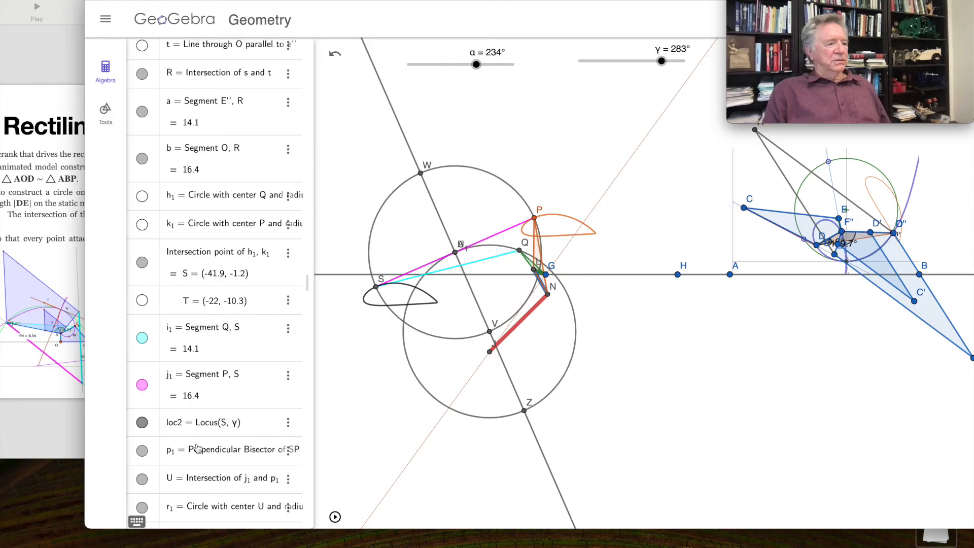
pyautogui.scroll(-5, 198, 448)
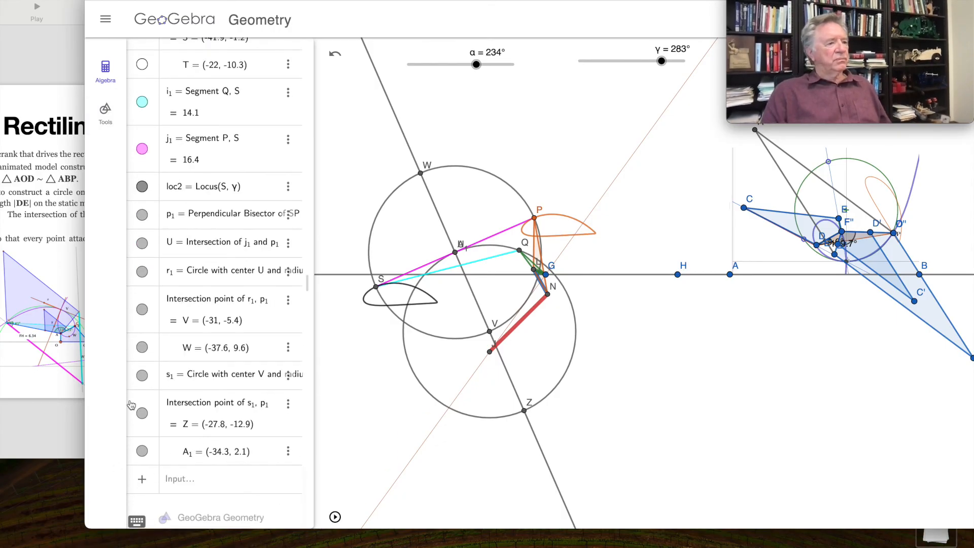
pyautogui.click(142, 376)
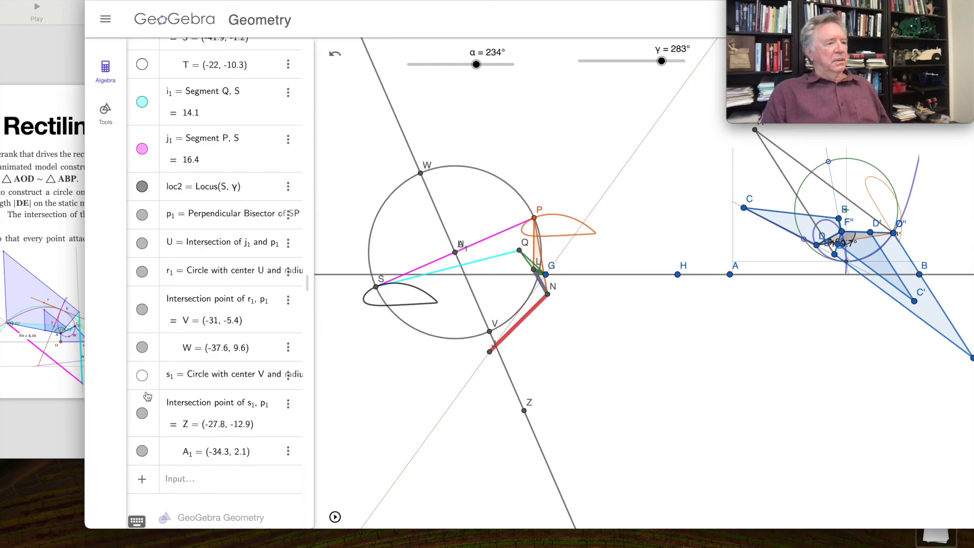
pyautogui.click(143, 273)
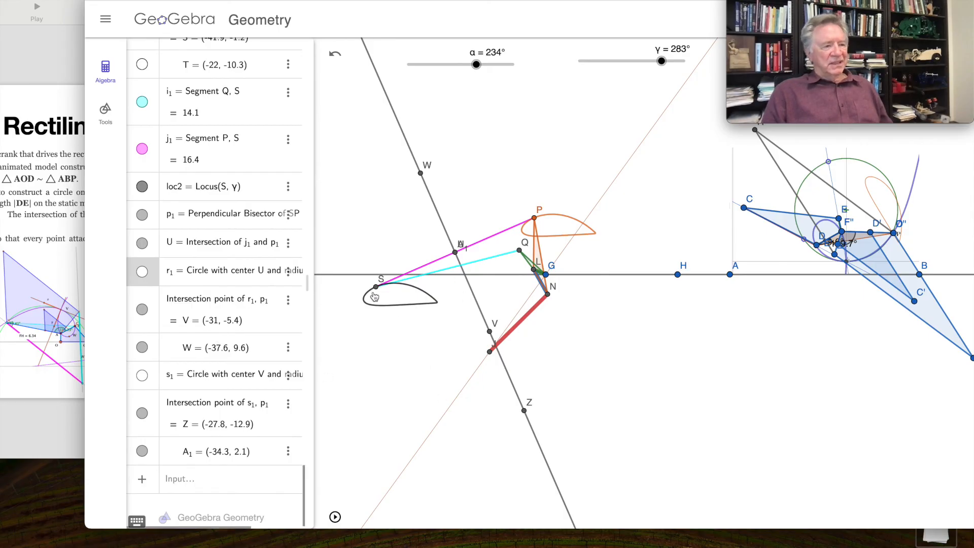
# - Create a triangular polygon with vertices S, Z and P
pyautogui.click(106, 118)
pyautogui.scroll(5, 203, 127)
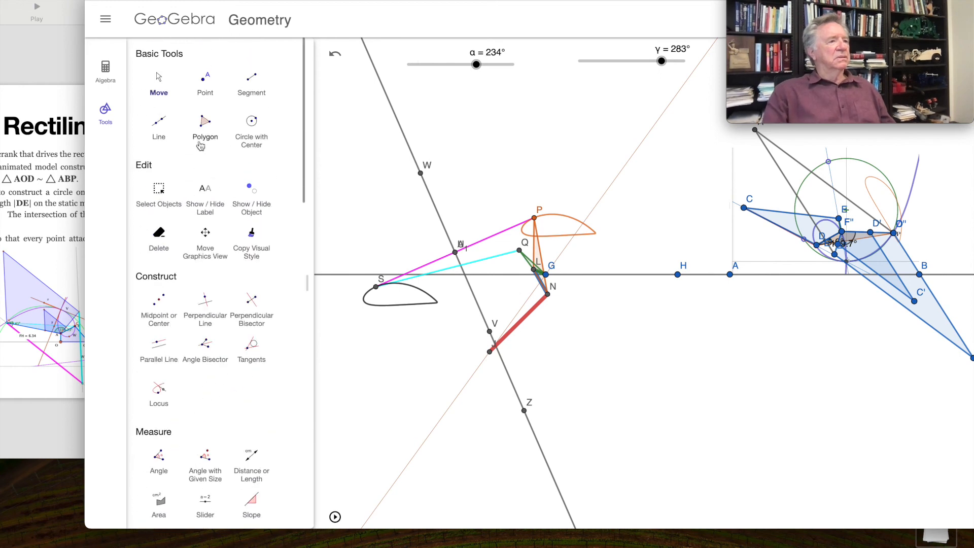
pyautogui.click(206, 127)
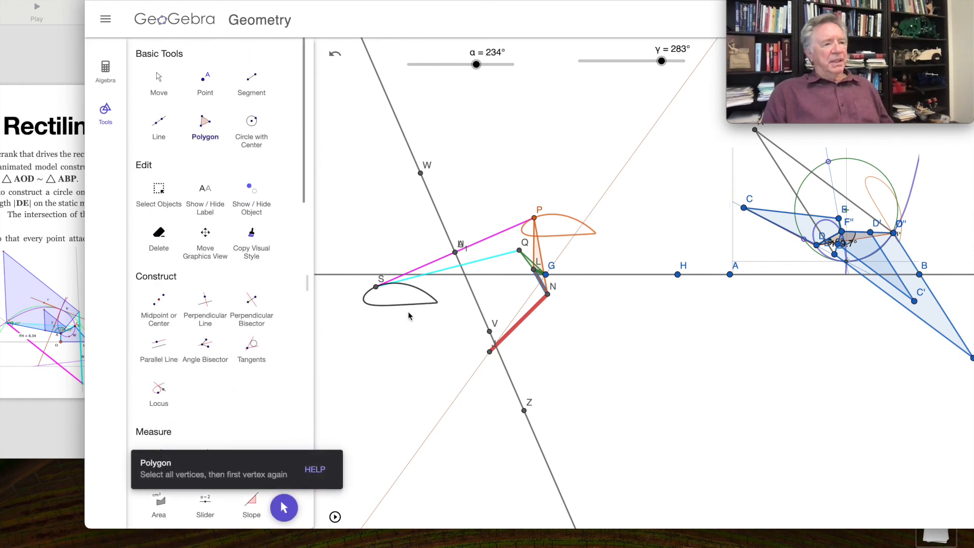
pyautogui.click(376, 288)
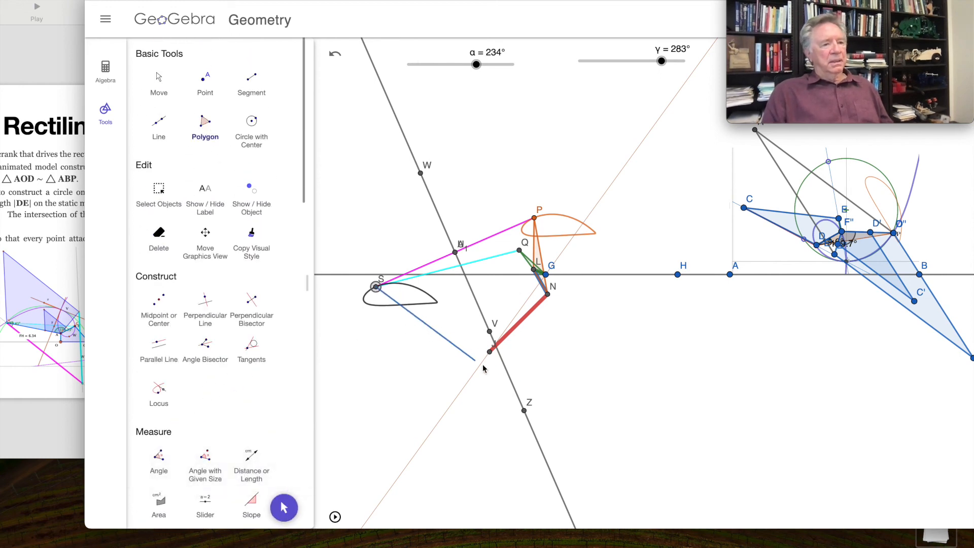
pyautogui.click(524, 410)
pyautogui.click(535, 219)
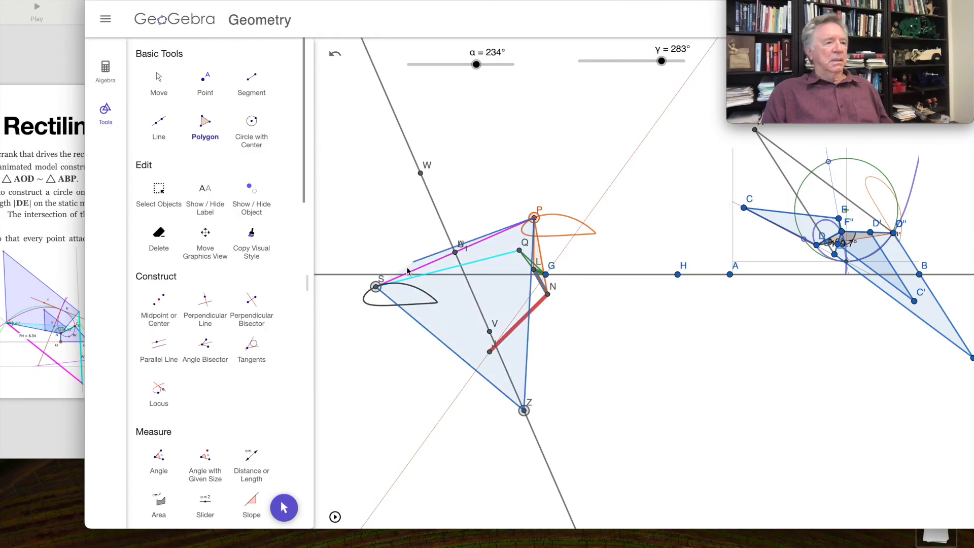
pyautogui.click(376, 287)
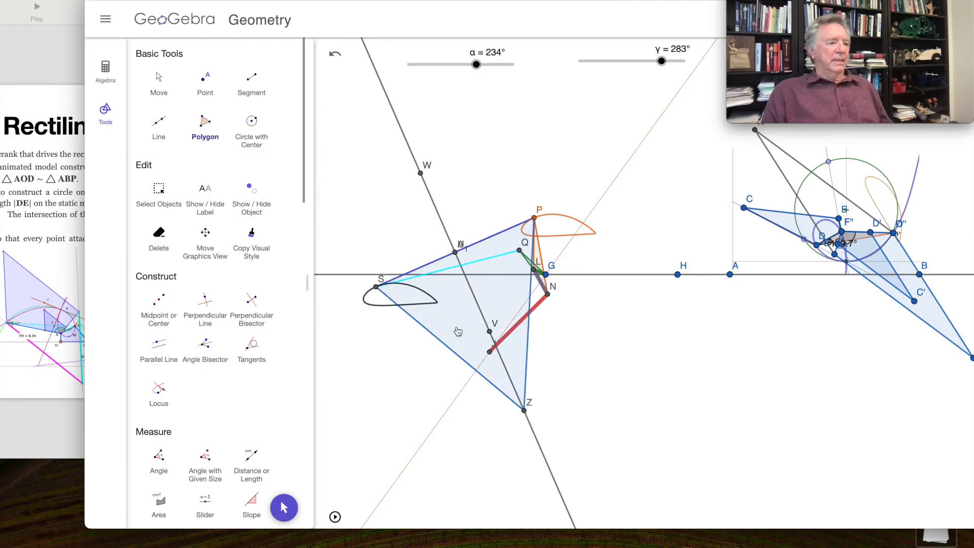
# - Recolor the triangle SZP magenta (#FF00FF)
pyautogui.click(283, 506)
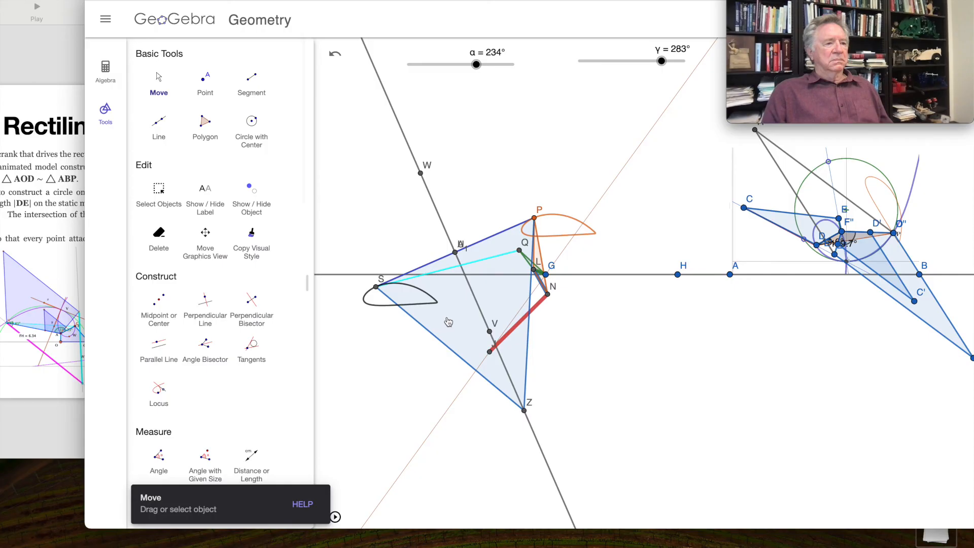
pyautogui.click(449, 322)
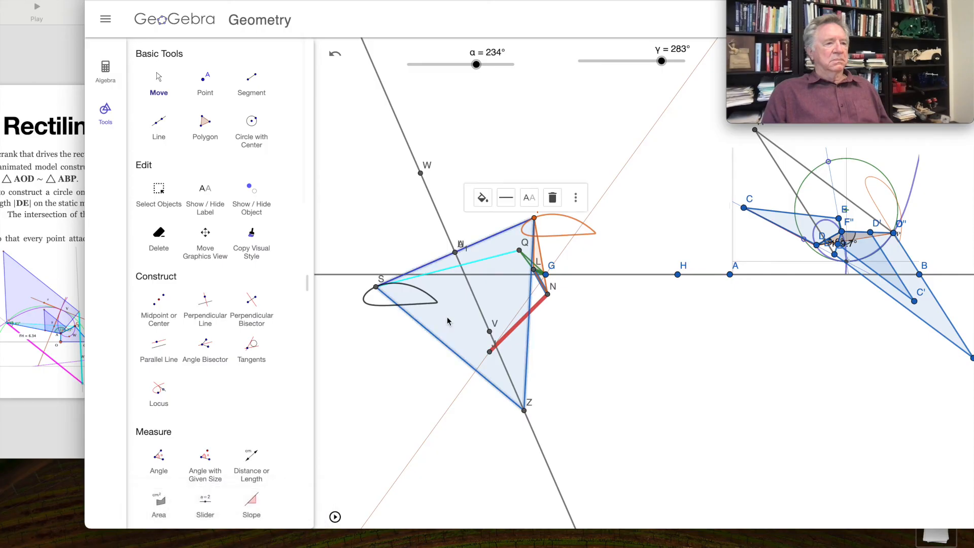
pyautogui.click(483, 201)
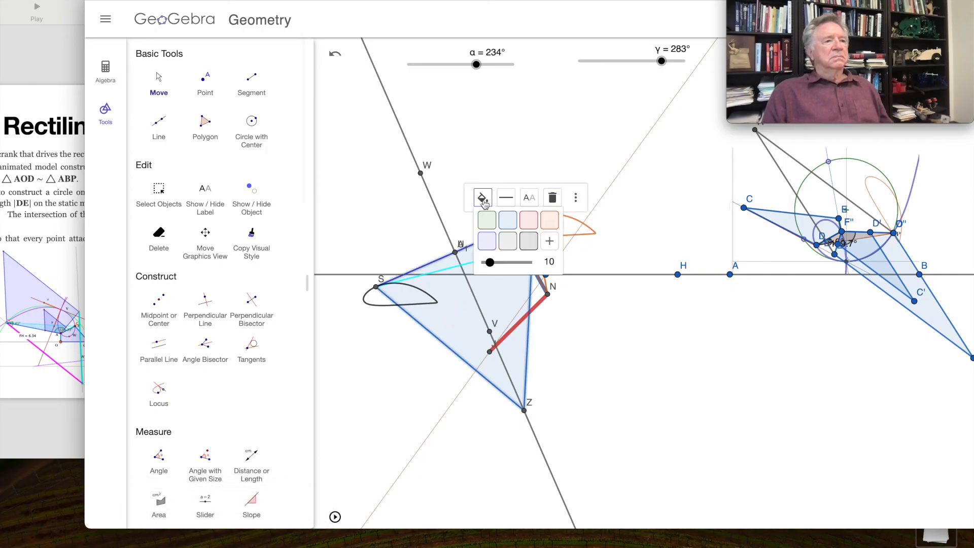
pyautogui.click(550, 241)
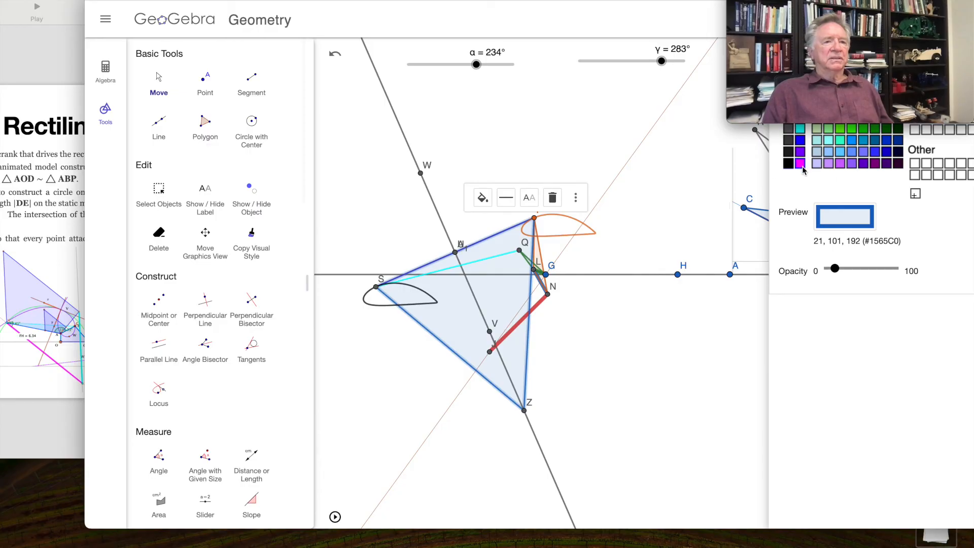
pyautogui.click(801, 165)
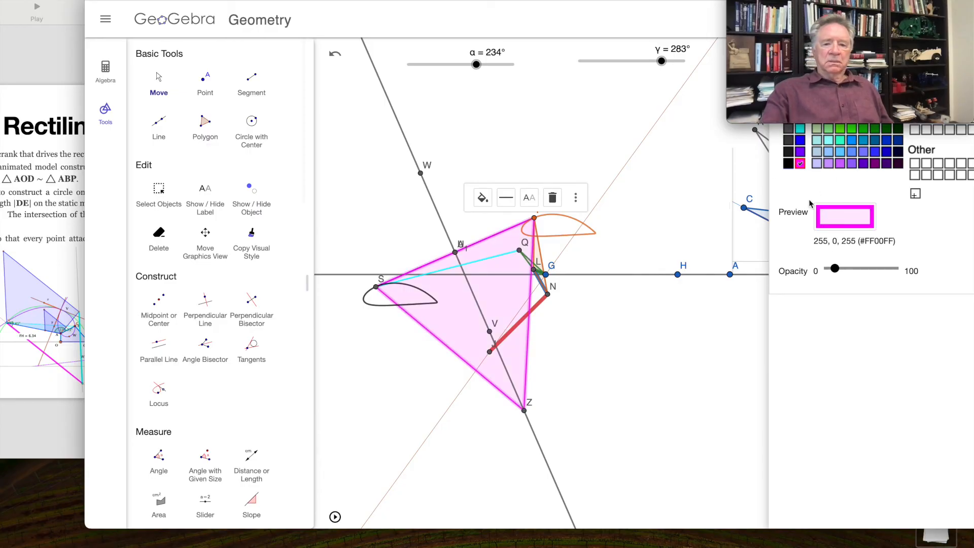
# - Hide the perpendicular bisector of SP and point W
pyautogui.click(407, 141)
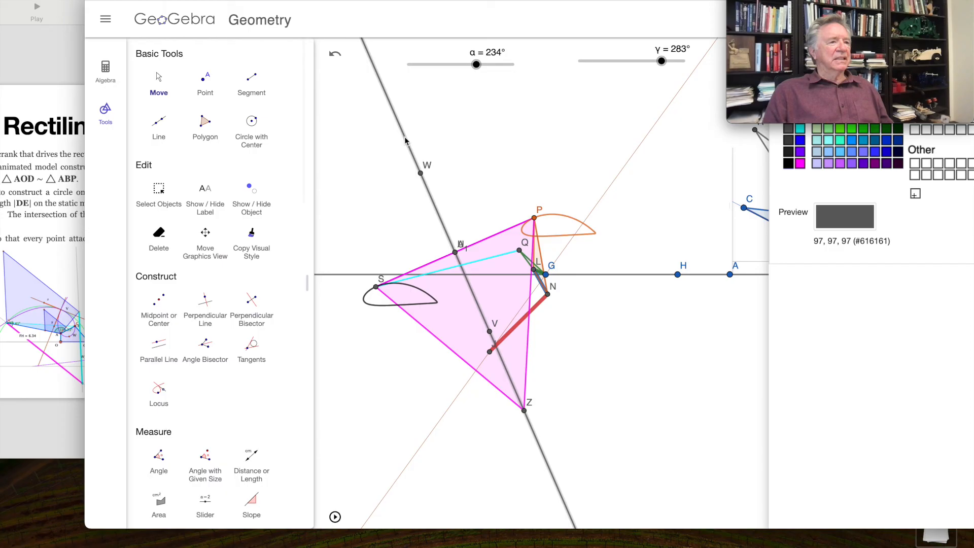
pyautogui.click(107, 74)
pyautogui.click(142, 215)
pyautogui.click(421, 173)
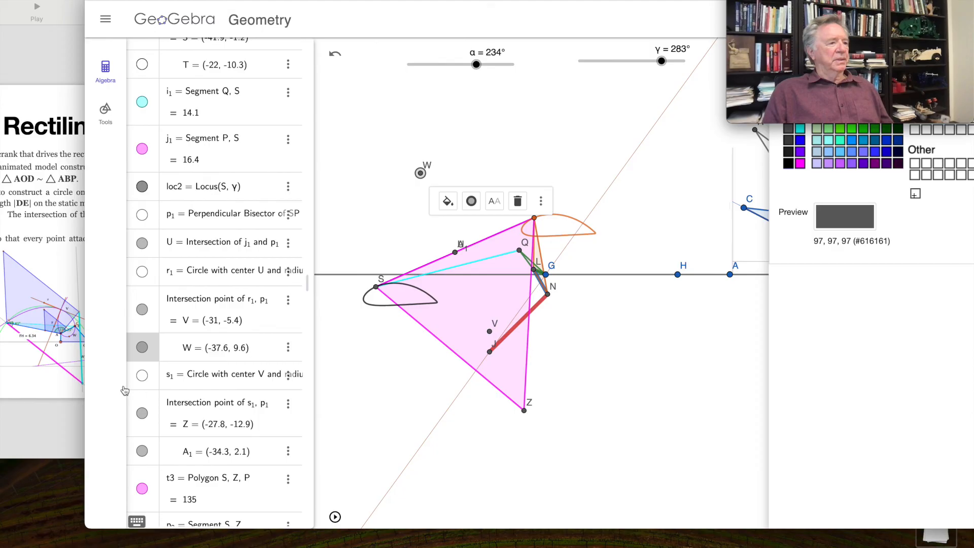
pyautogui.click(142, 347)
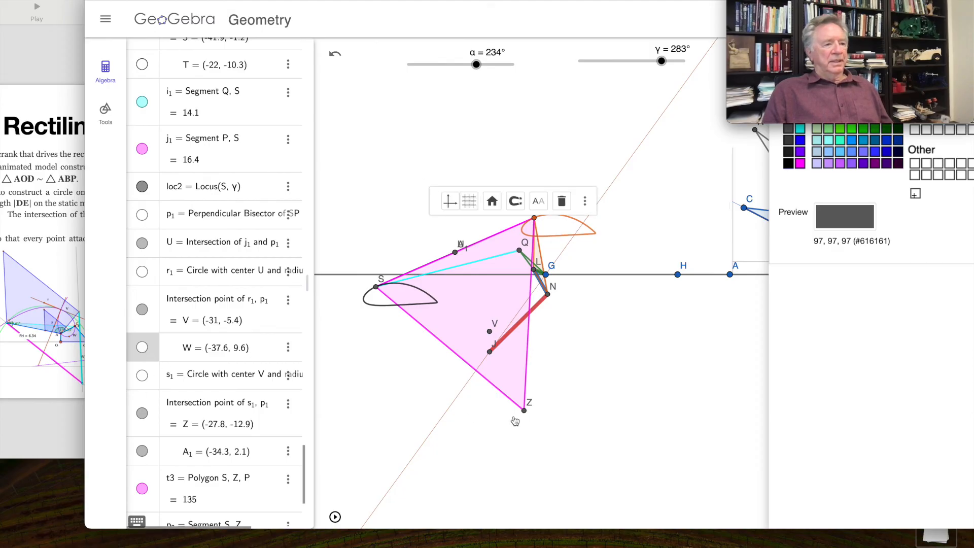
# - Create the locus of foot point Z as driven by slider γ
pyautogui.click(105, 112)
pyautogui.click(159, 389)
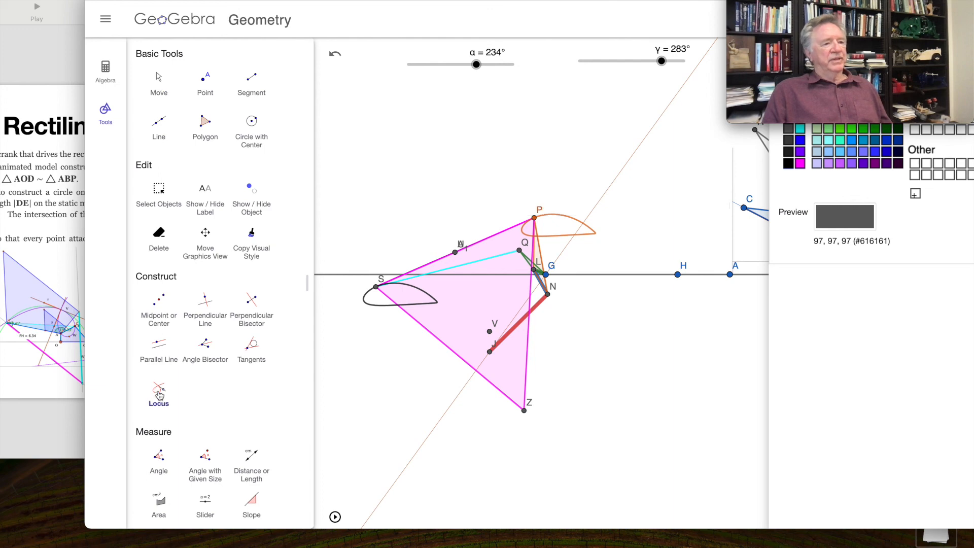
pyautogui.click(525, 412)
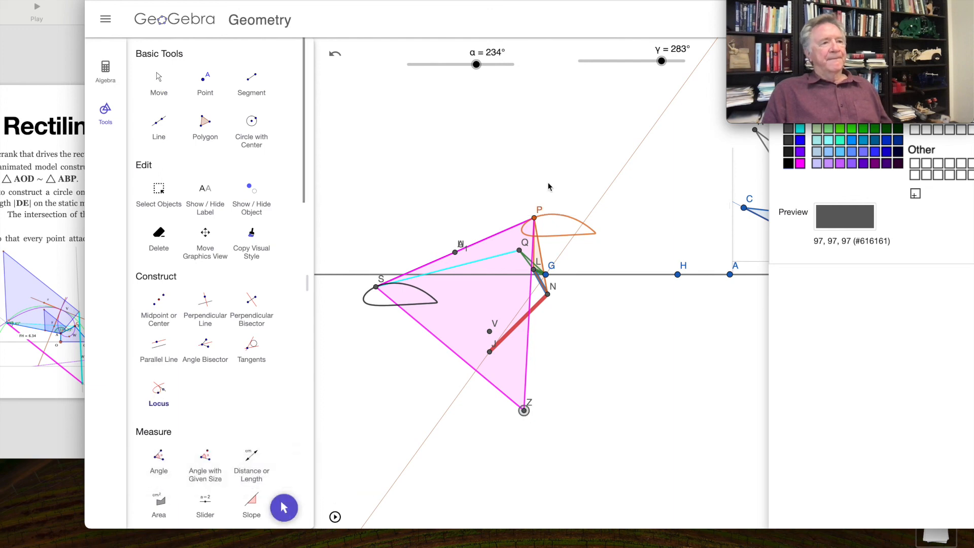
pyautogui.click(614, 65)
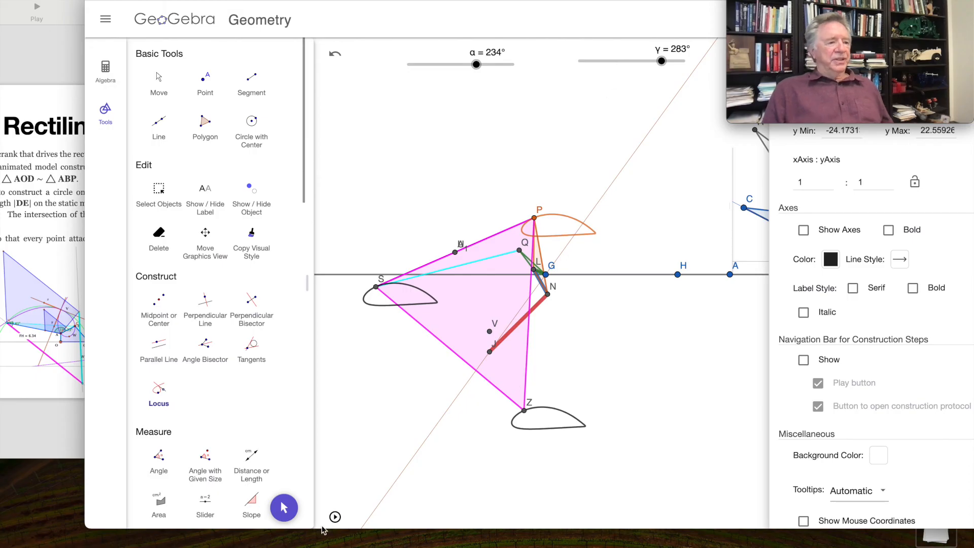
# - Start the γ animation, close the view settings and reposition the window to show the whole construction
pyautogui.click(335, 517)
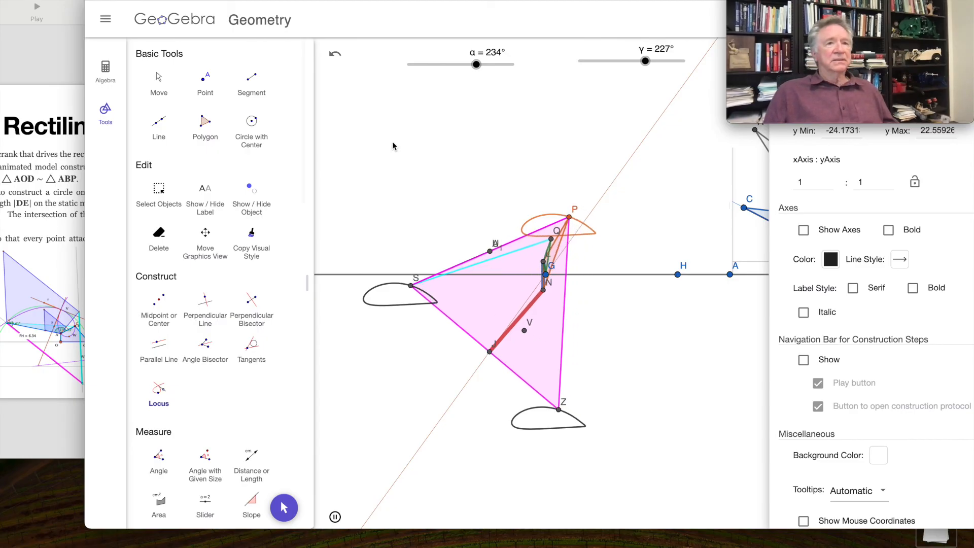
pyautogui.moveTo(422, 1); pyautogui.dragTo(309, 0)
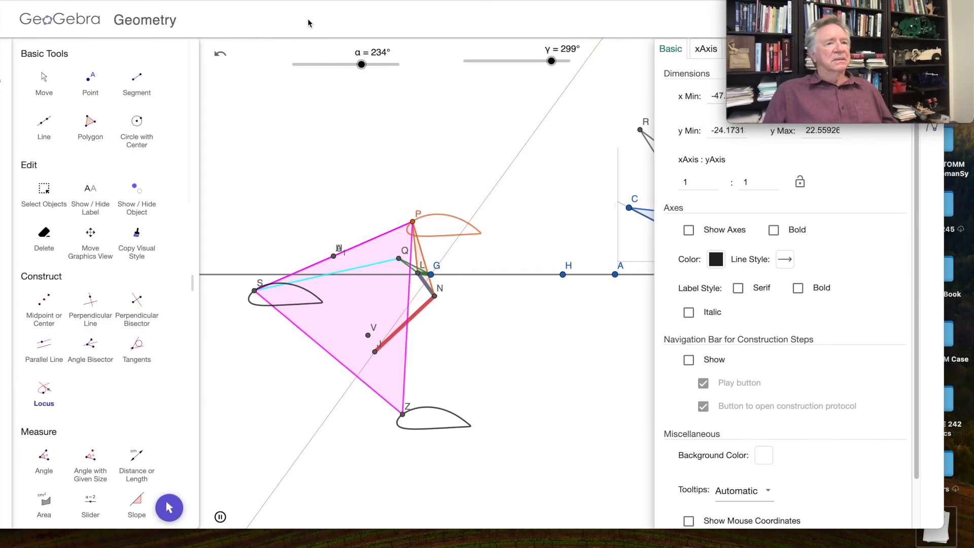
pyautogui.moveTo(572, 1); pyautogui.dragTo(529, 84)
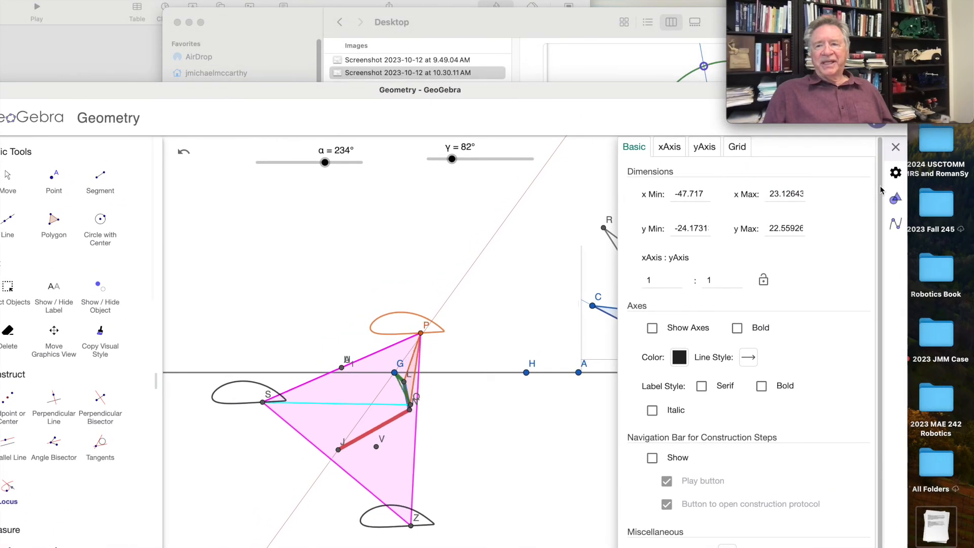
pyautogui.click(894, 146)
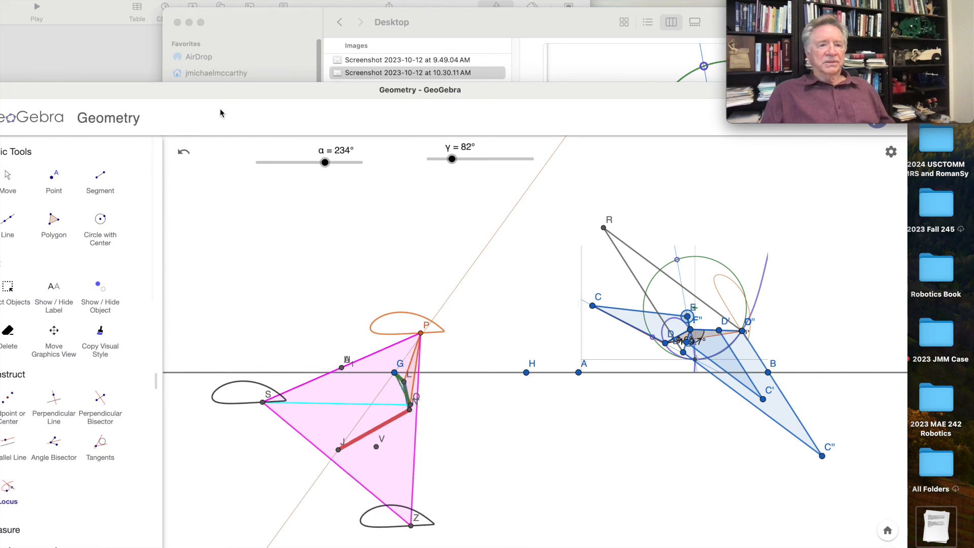
pyautogui.moveTo(228, 91); pyautogui.dragTo(274, 6)
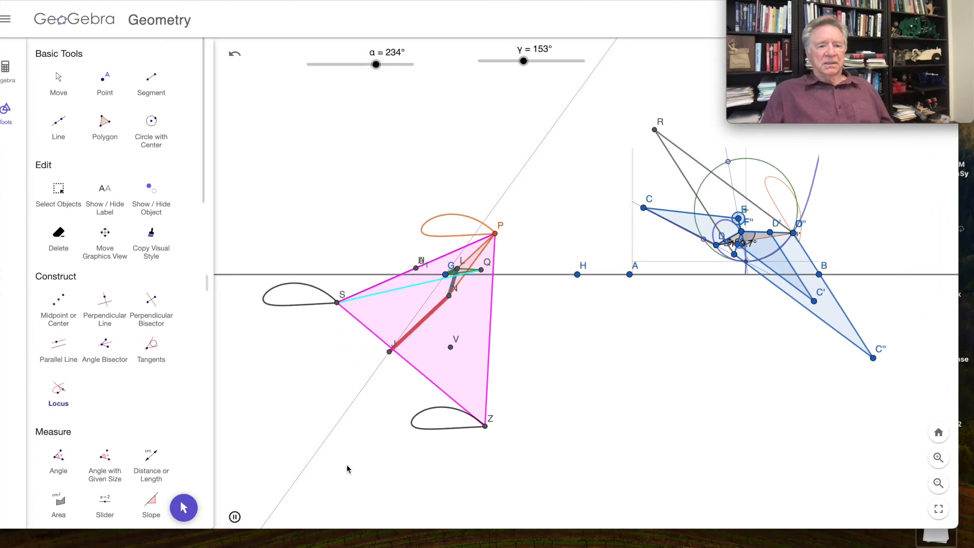
# - Shift points E, D'', D and C of the original four-bar slightly to reshape the leg's foot path during the animation
pyautogui.click(184, 507)
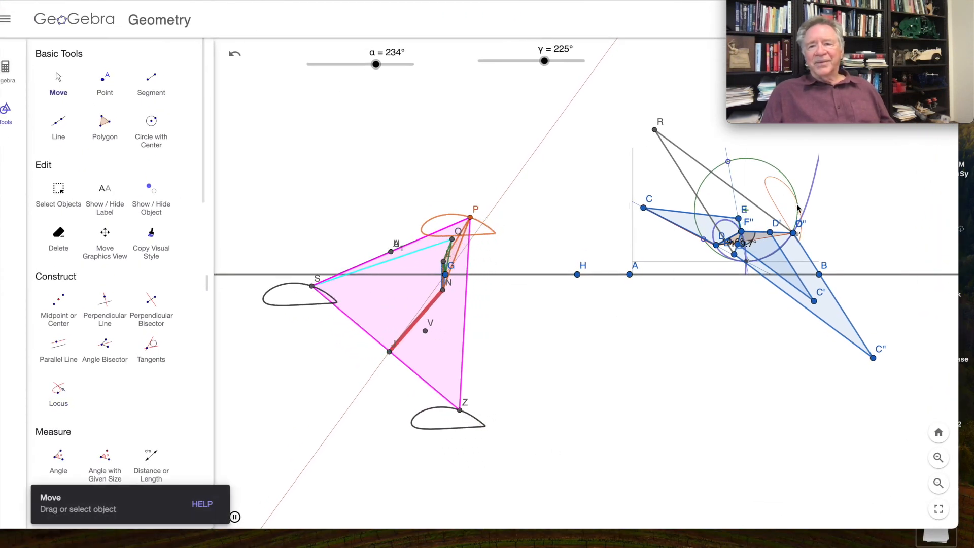
pyautogui.moveTo(741, 223)
pyautogui.mouseDown()
pyautogui.moveTo(750, 225)
pyautogui.moveTo(740, 222)
pyautogui.mouseUp()
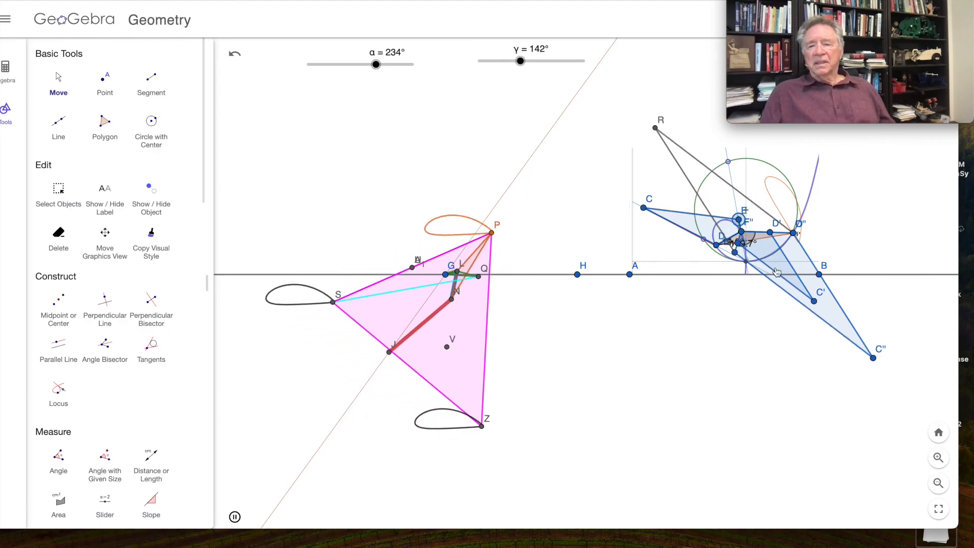
pyautogui.moveTo(794, 238)
pyautogui.mouseDown()
pyautogui.moveTo(780, 235)
pyautogui.moveTo(794, 240)
pyautogui.mouseUp()
pyautogui.moveTo(716, 247); pyautogui.dragTo(717, 249)
pyautogui.moveTo(645, 208); pyautogui.dragTo(662, 222)
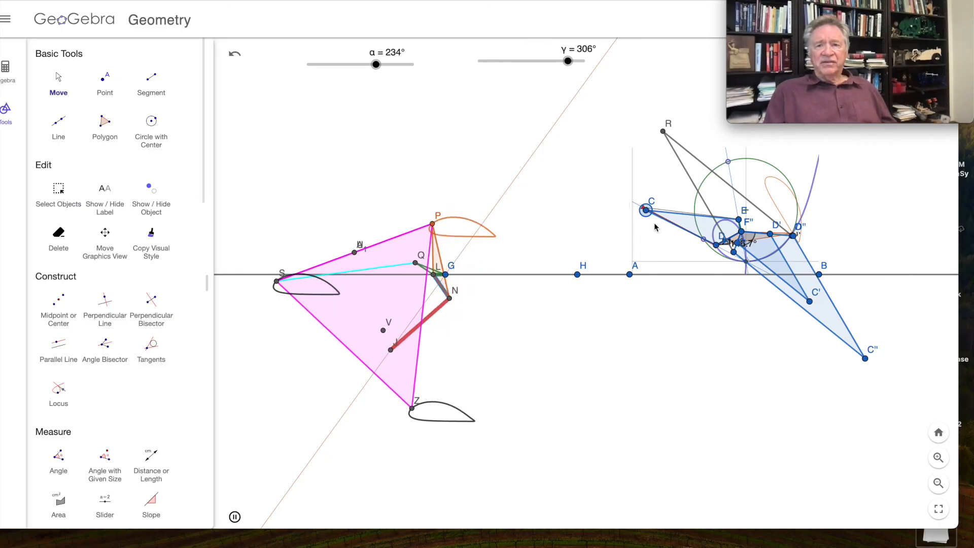
pyautogui.moveTo(785, 96)
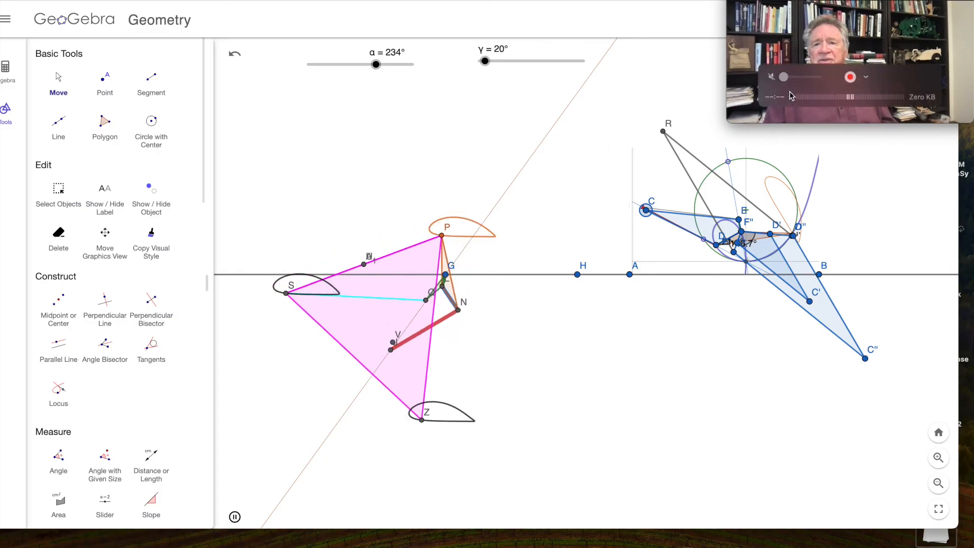